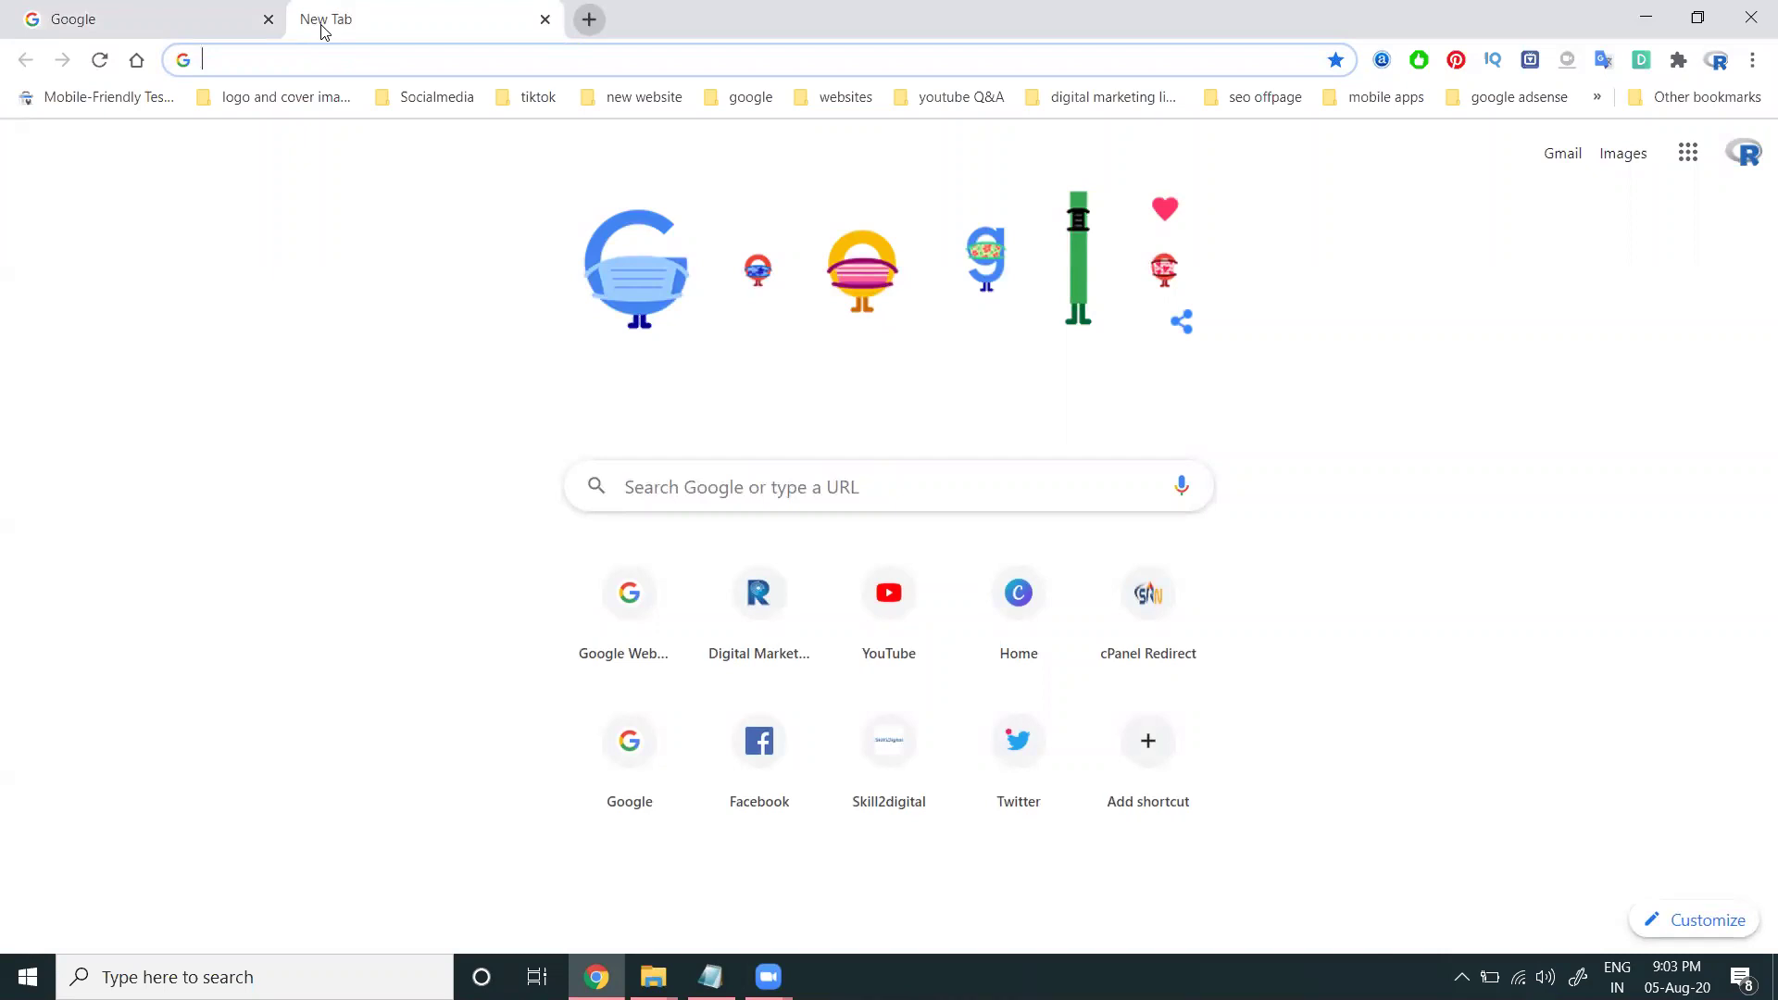
# - Open southreelnews.com and examine the display ads placed throughout its home page
pyautogui.press('Return')
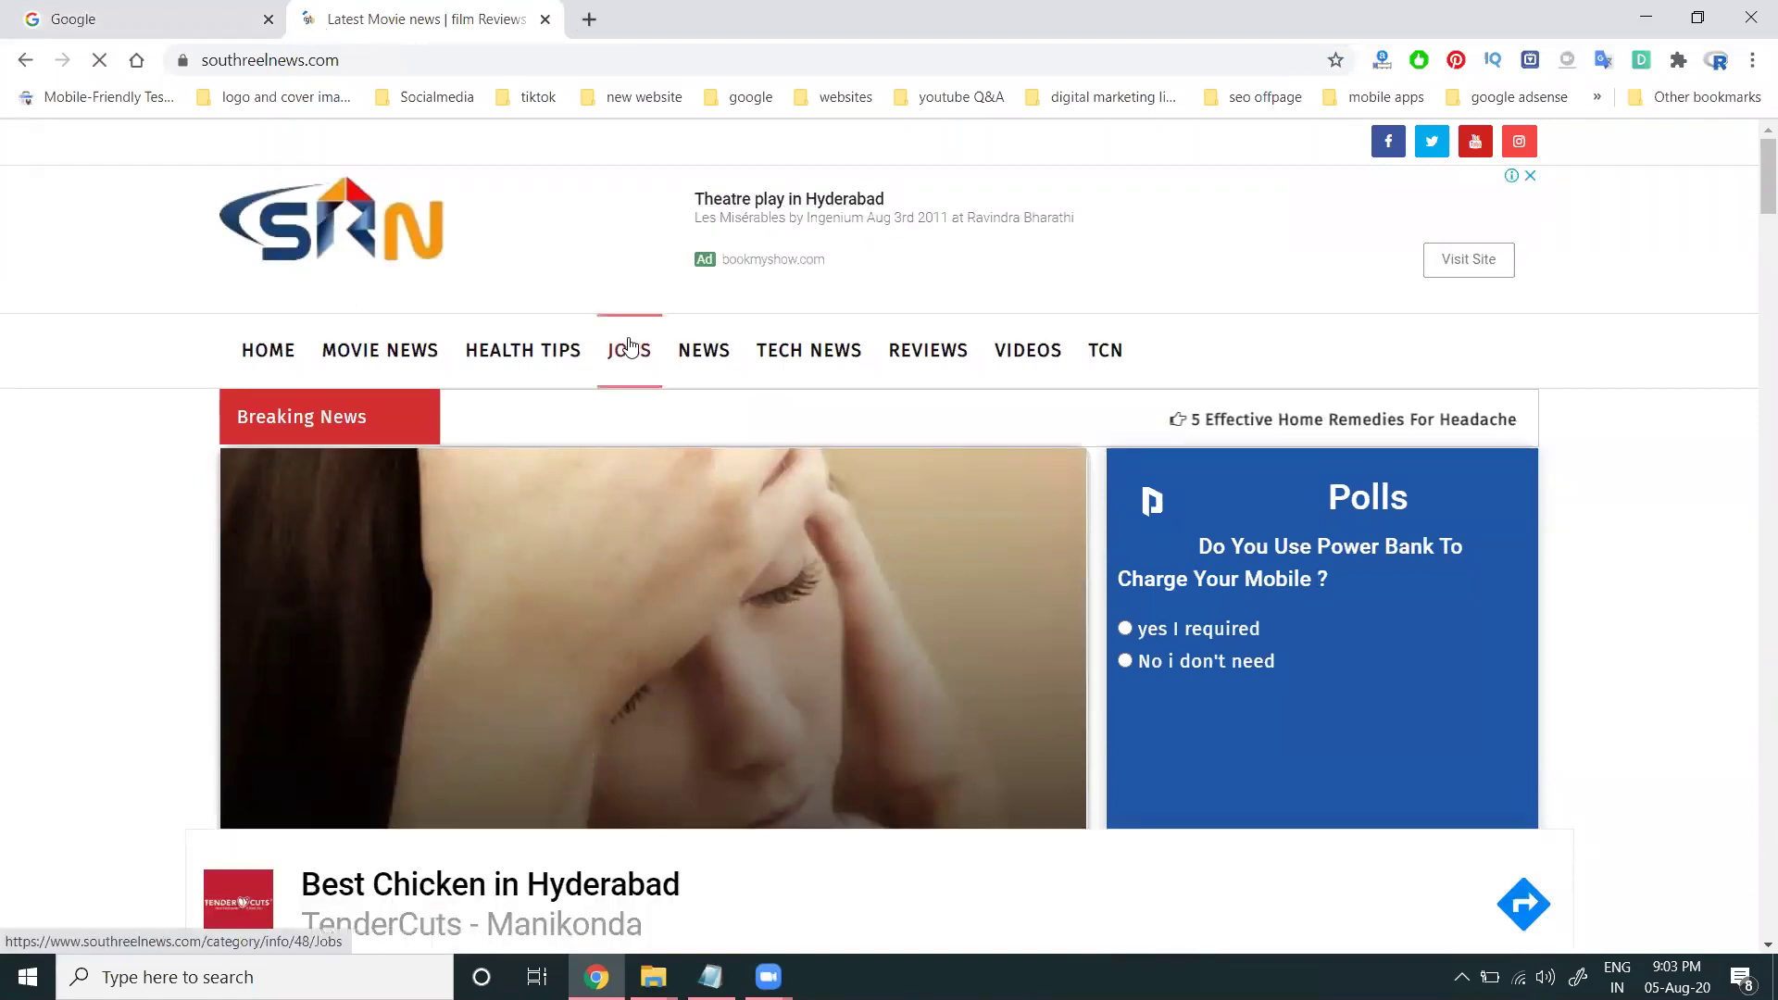
pyautogui.scroll(-1, 524, 664)
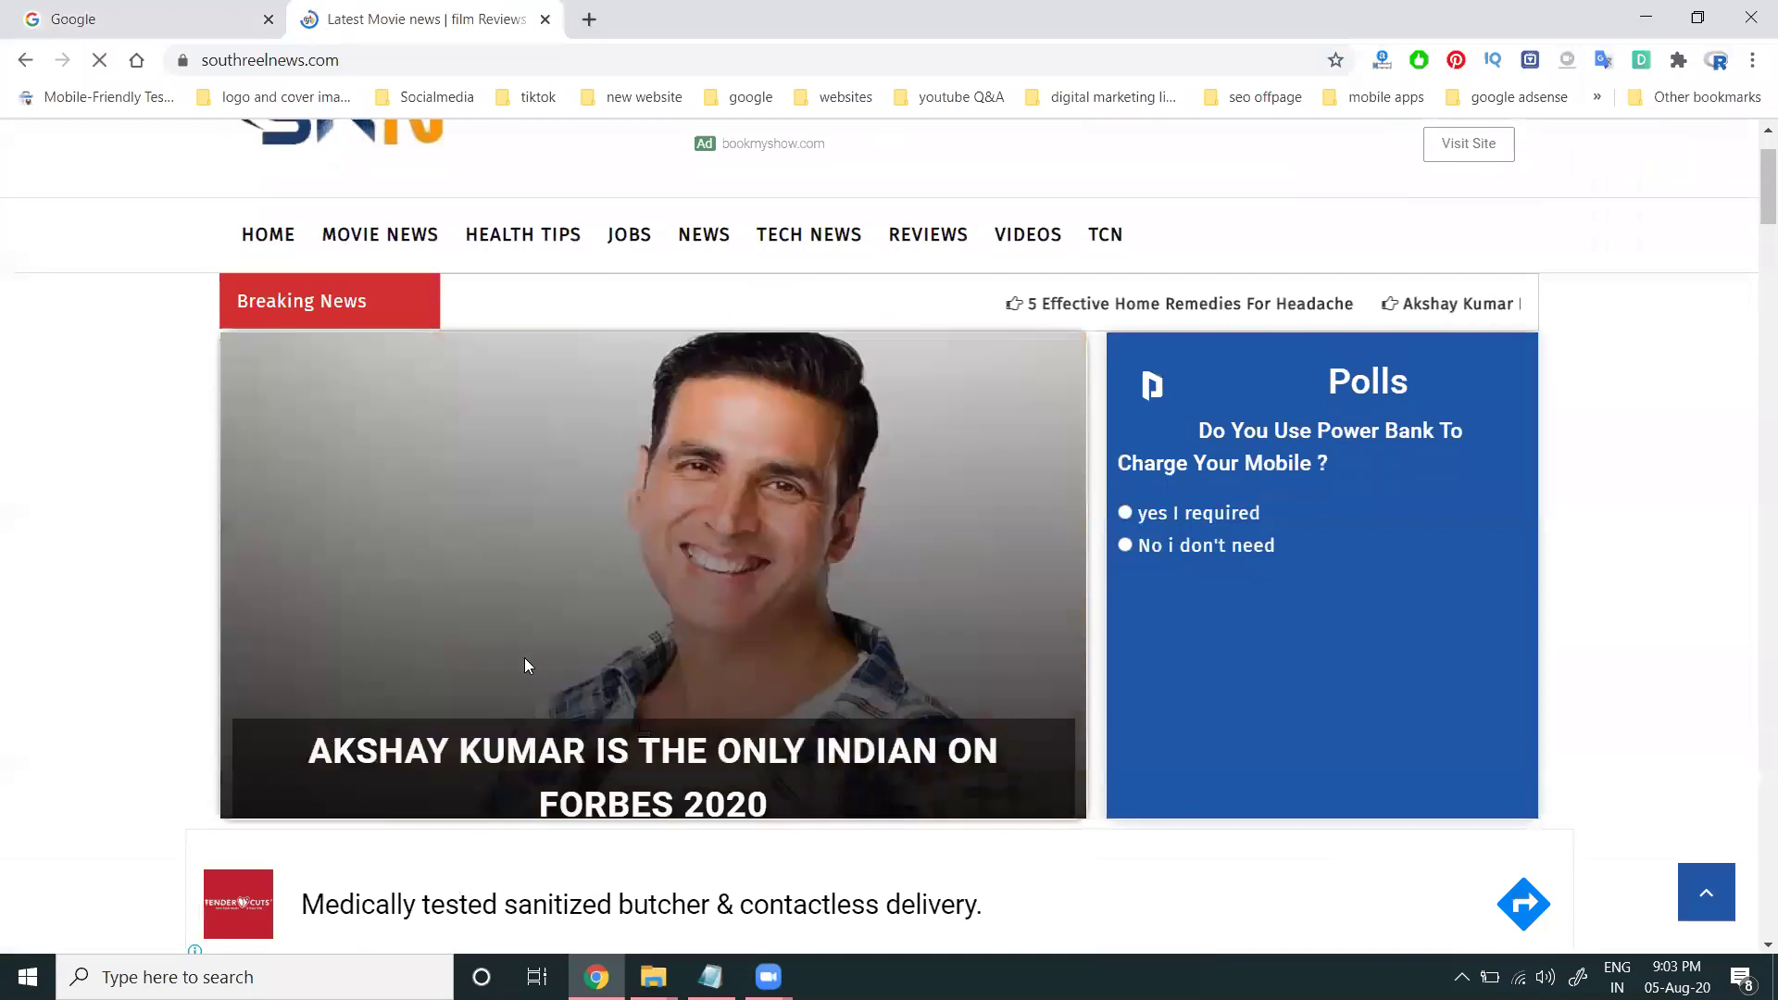
pyautogui.scroll(-8, 543, 591)
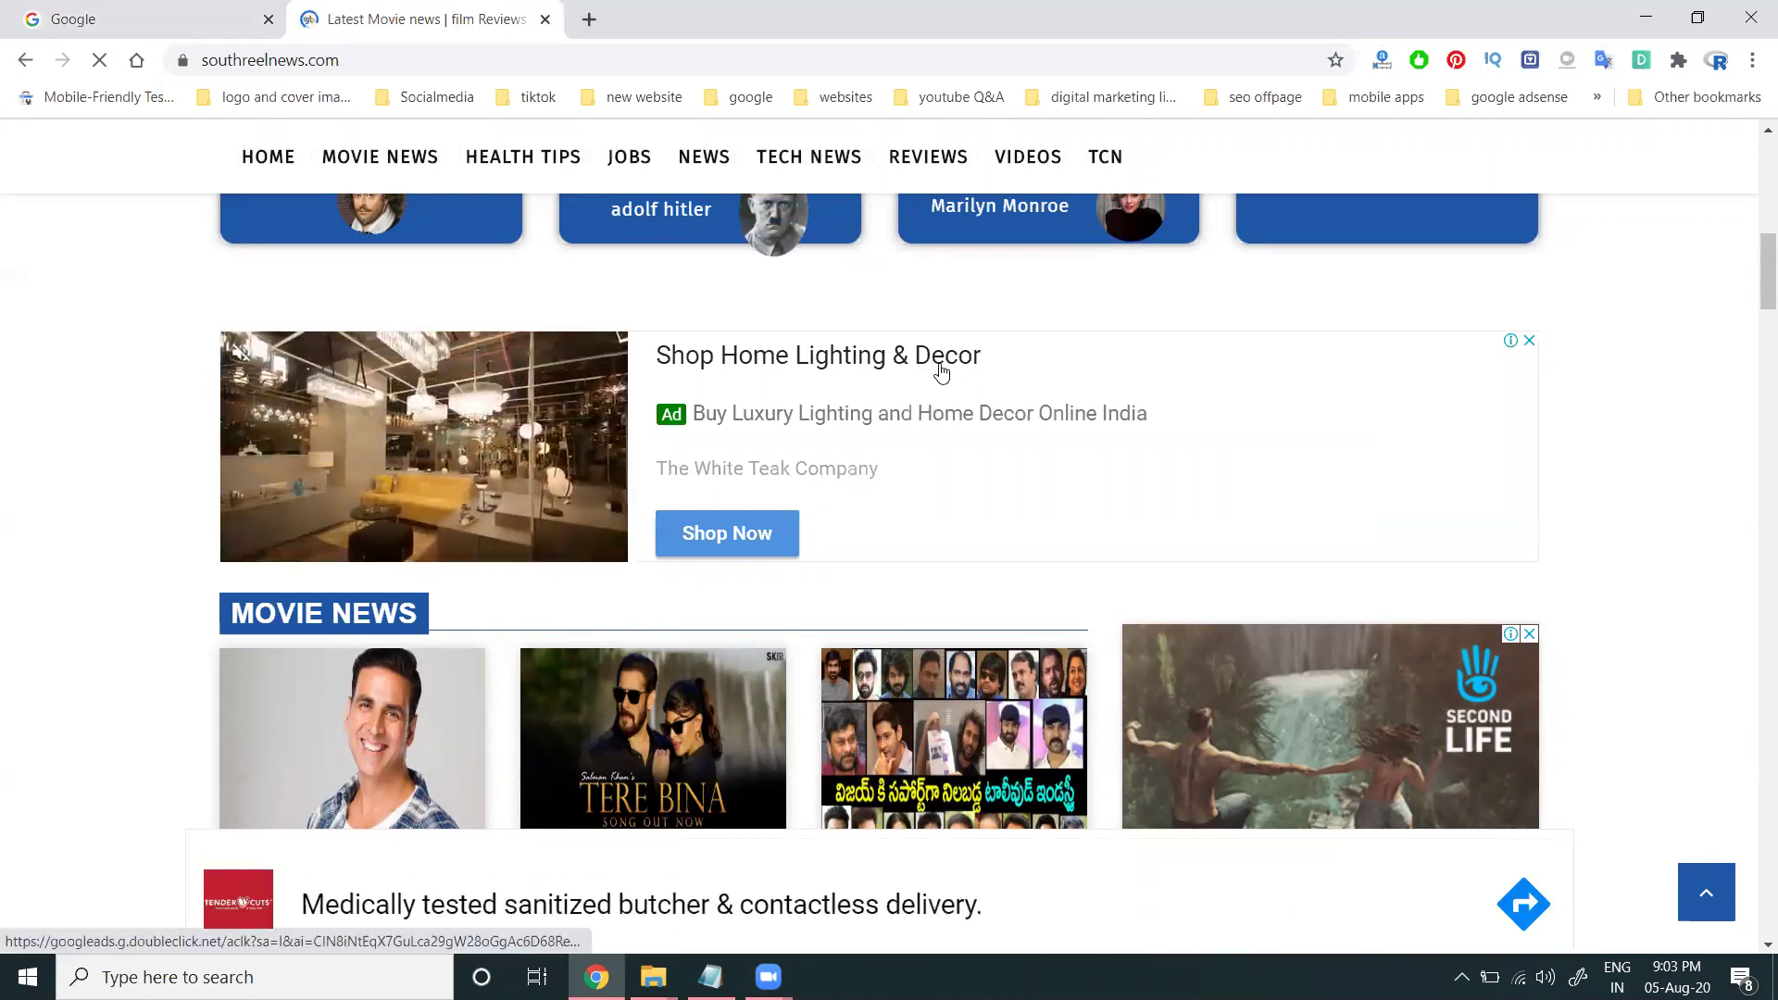
pyautogui.scroll(-4, 1248, 452)
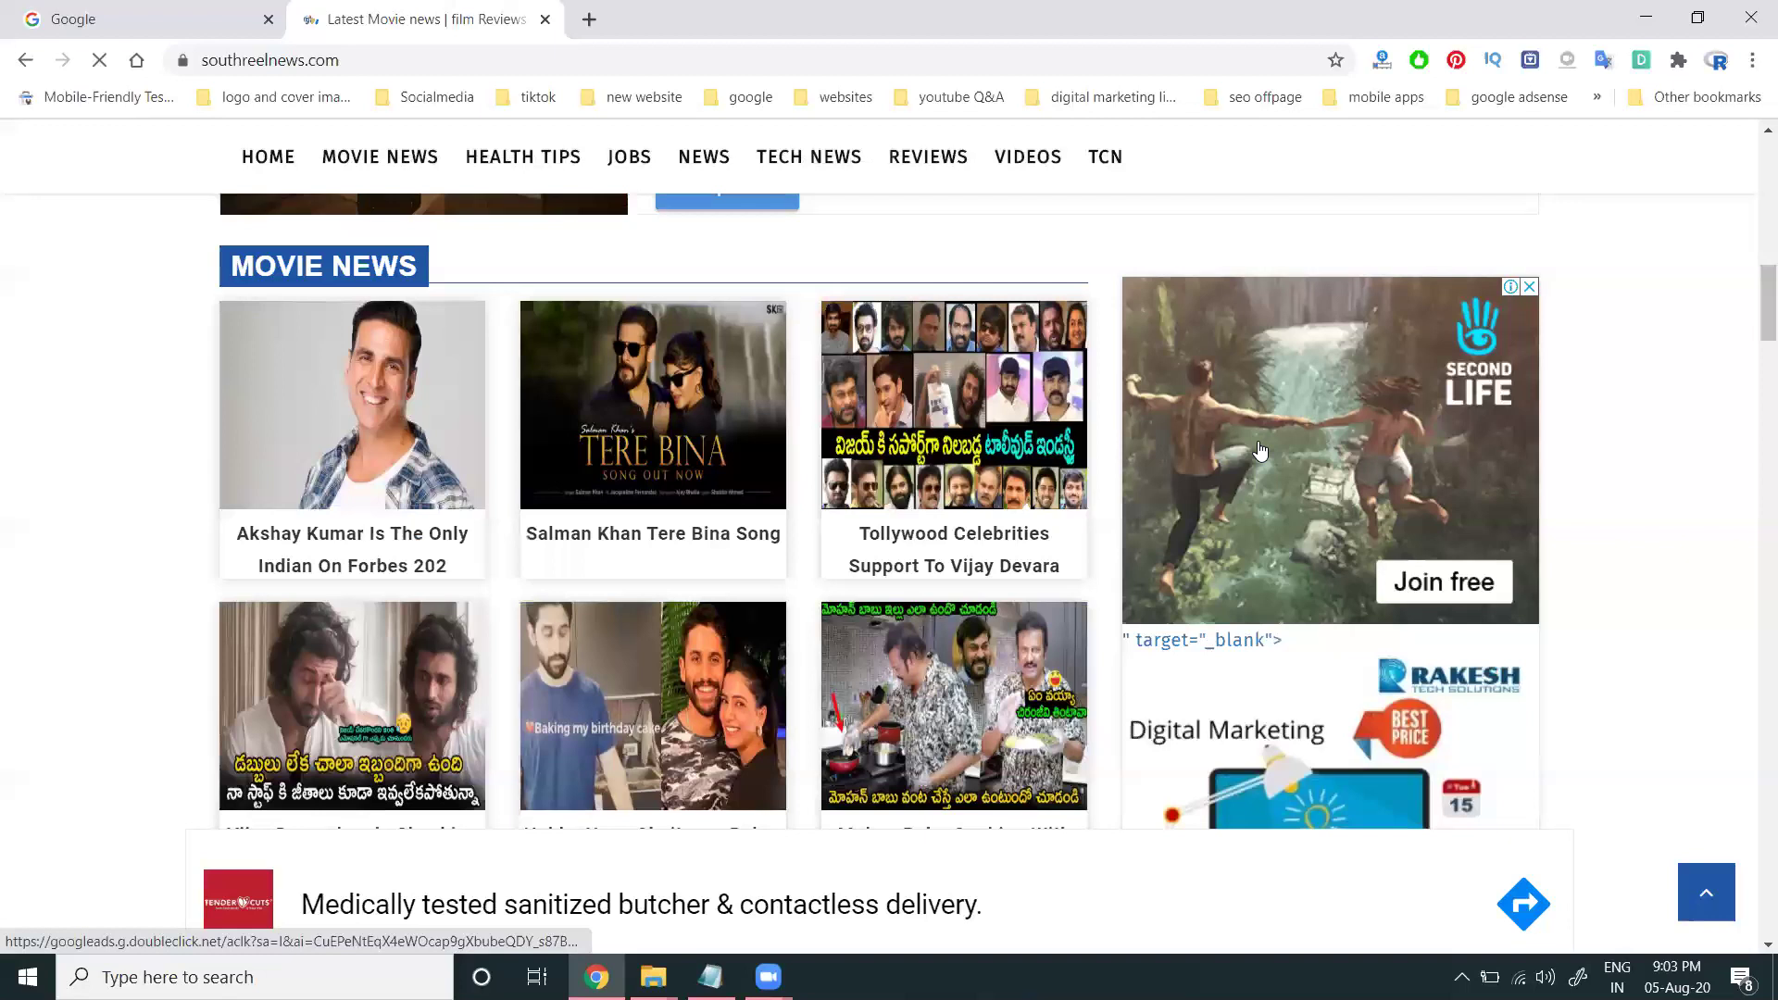
pyautogui.scroll(-4, 1245, 453)
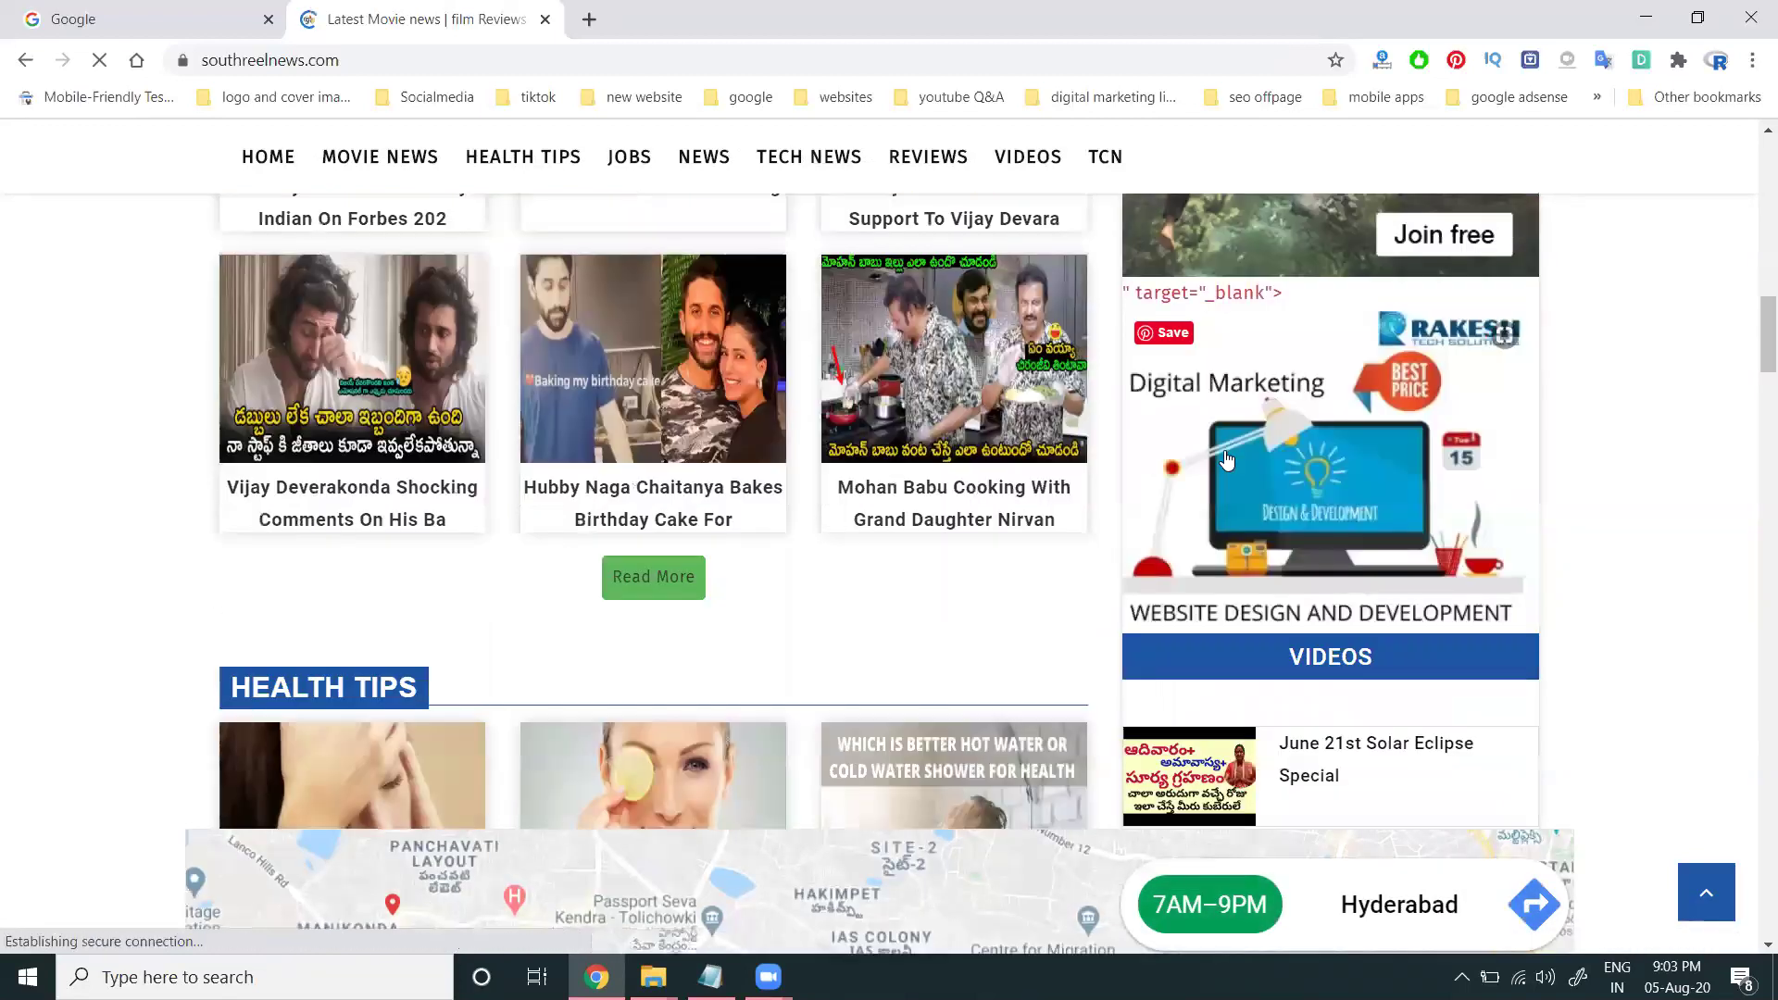
pyautogui.scroll(-3, 1227, 460)
pyautogui.scroll(-1, 1220, 466)
pyautogui.scroll(5, 1222, 444)
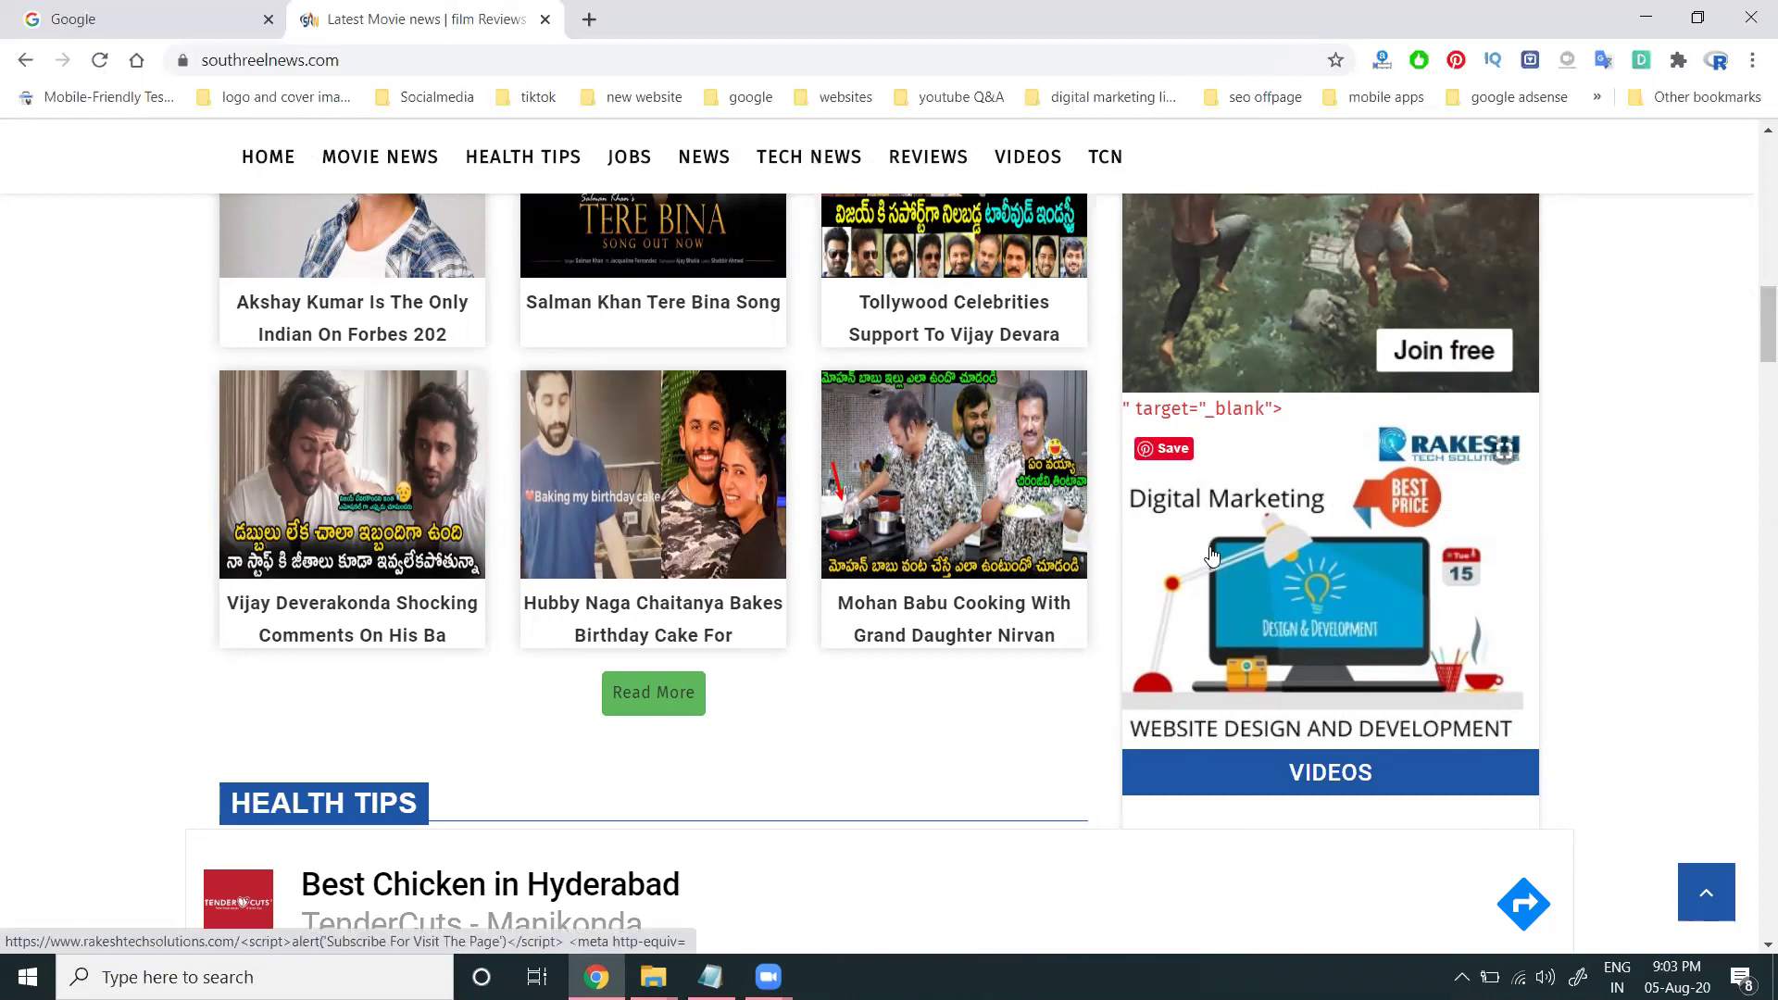
# - Open rakeshtechsolutions.com in a new browser tab and dismiss the channel subscription popup
pyautogui.click(588, 20)
pyautogui.write('ra')
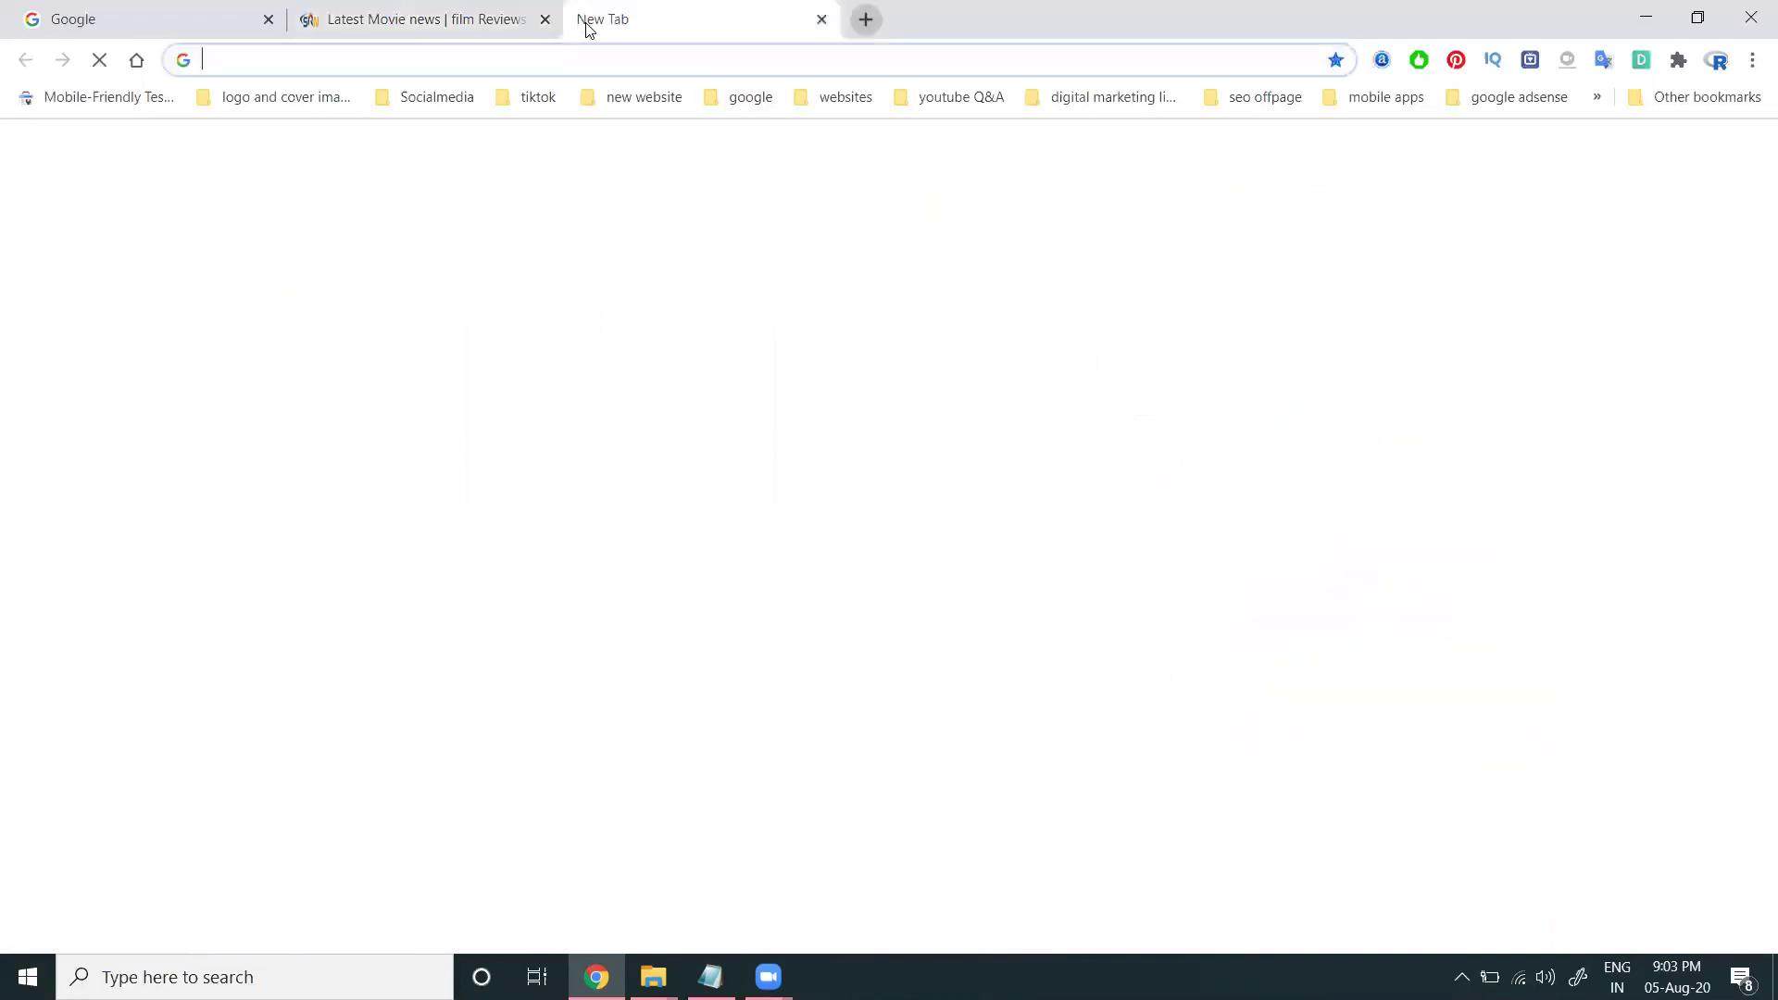
pyautogui.press('Return')
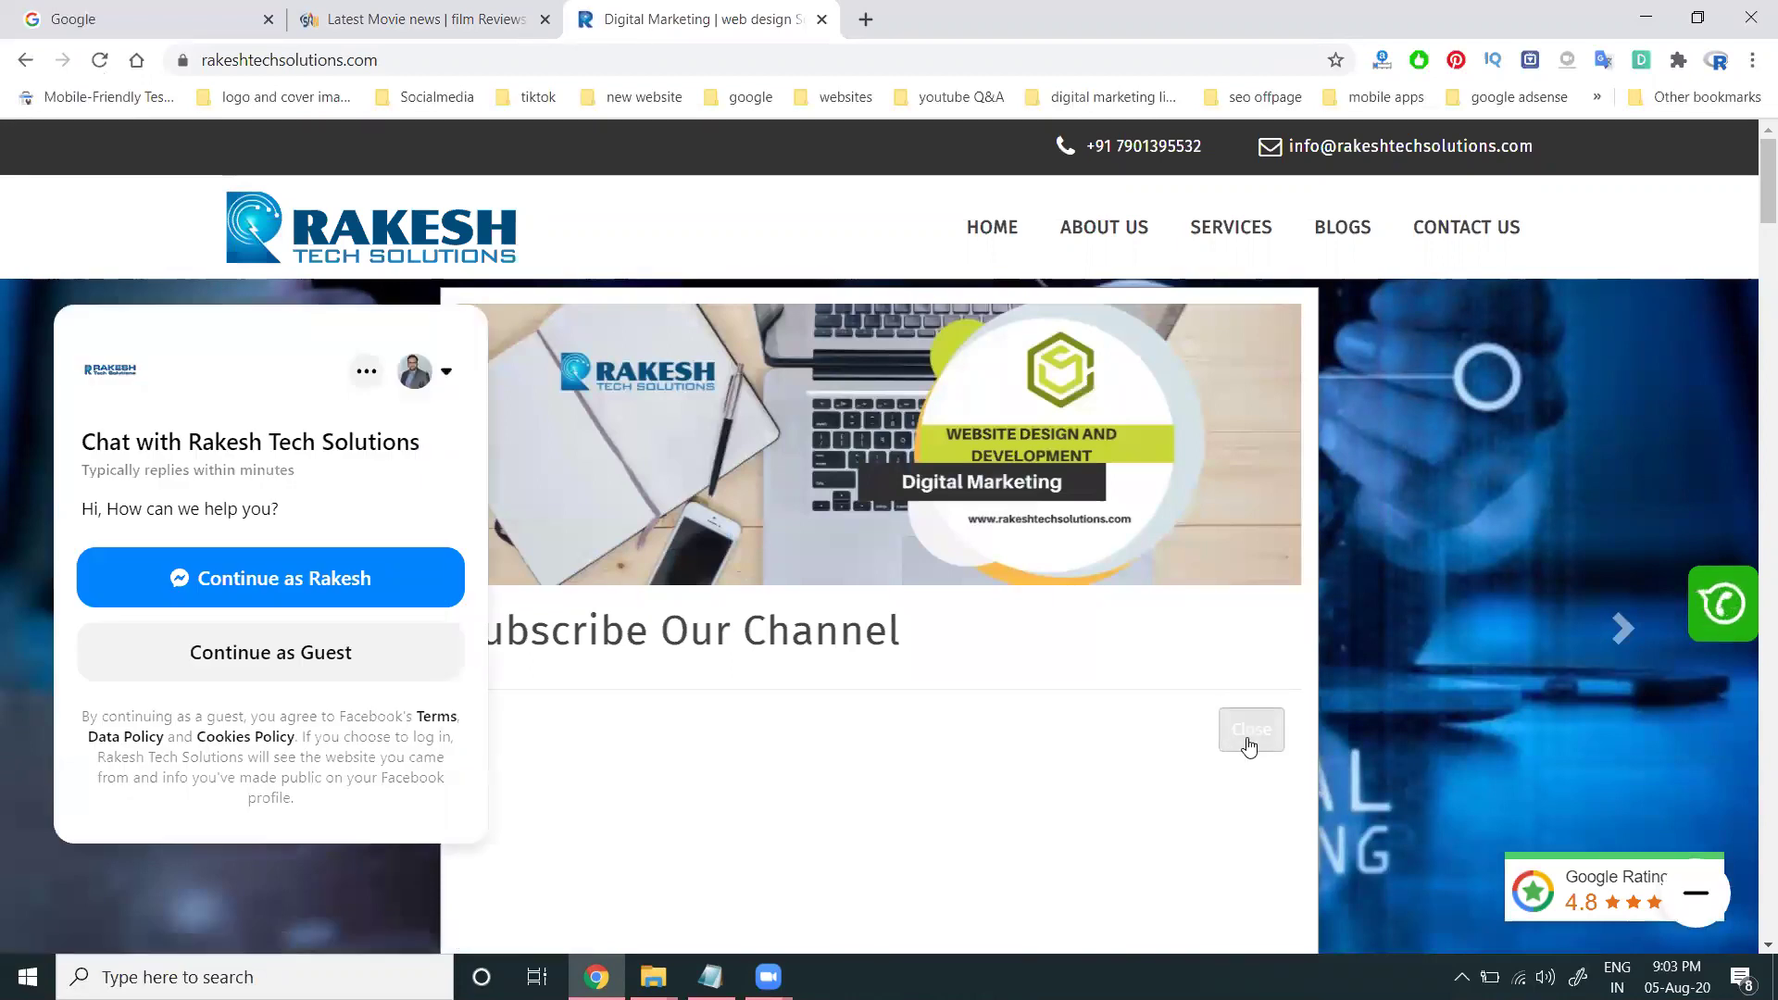
pyautogui.click(1248, 744)
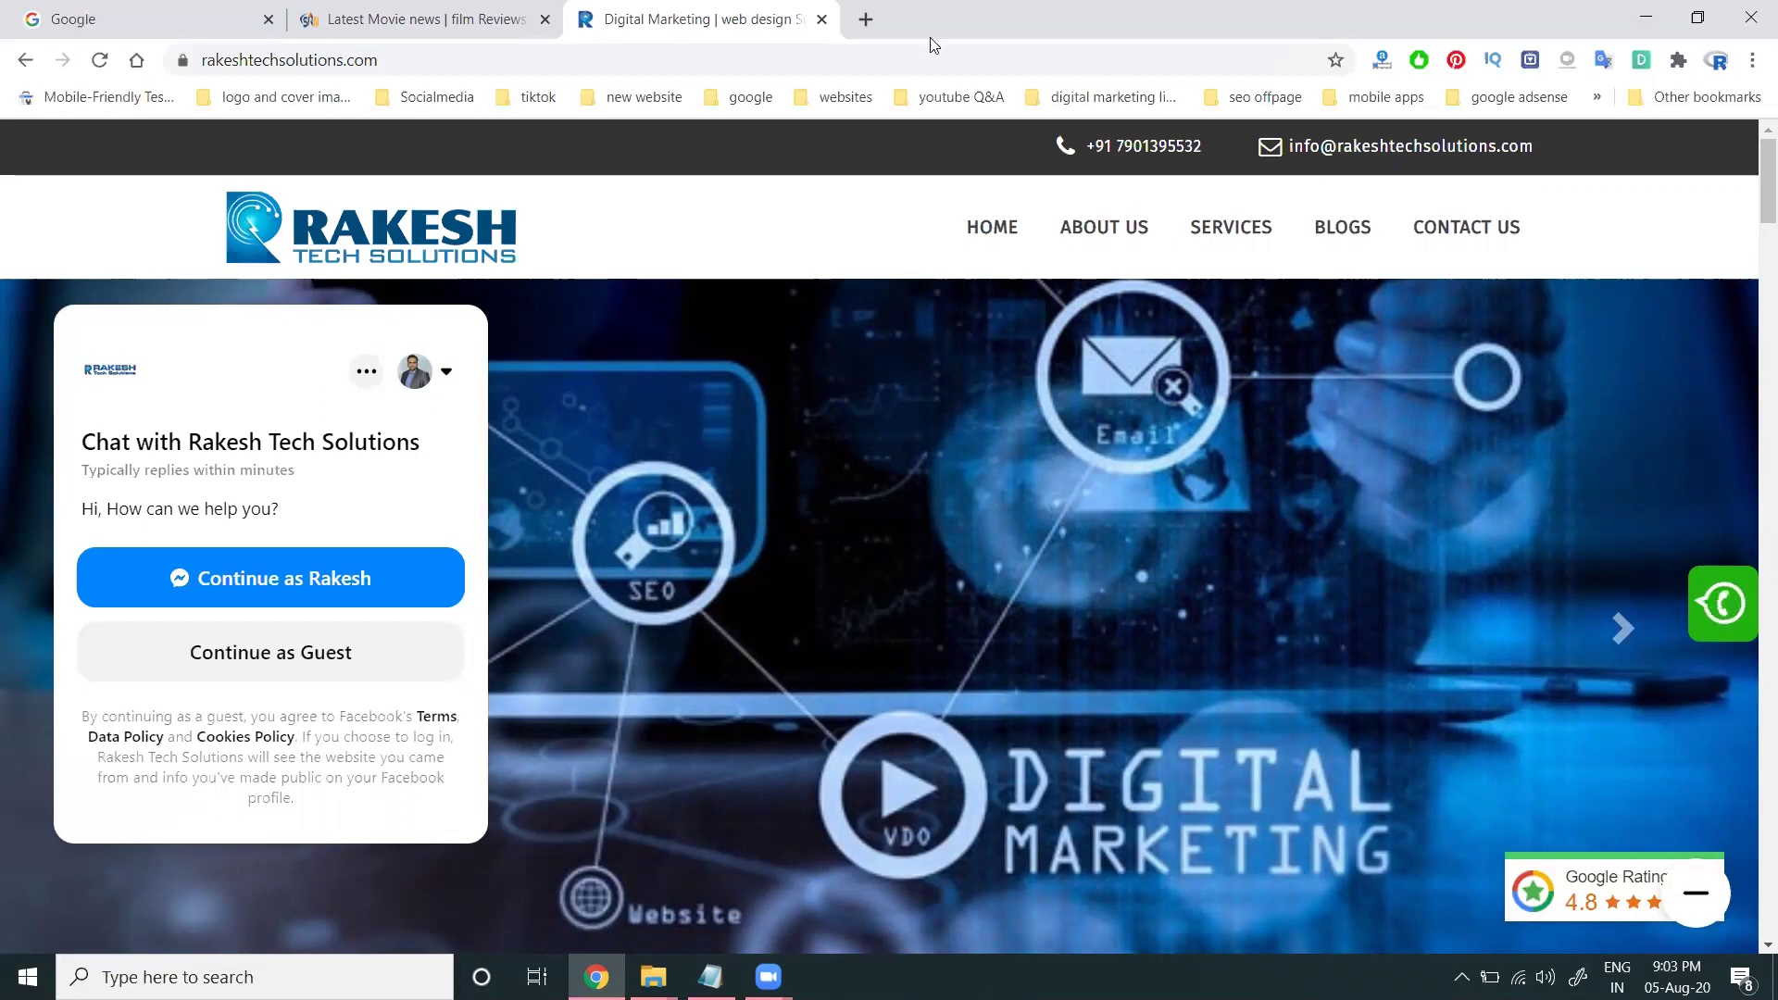
# - Open google.com/adwords in a new browser tab and start creating a new campaign
pyautogui.click(865, 26)
pyautogui.write('goo')
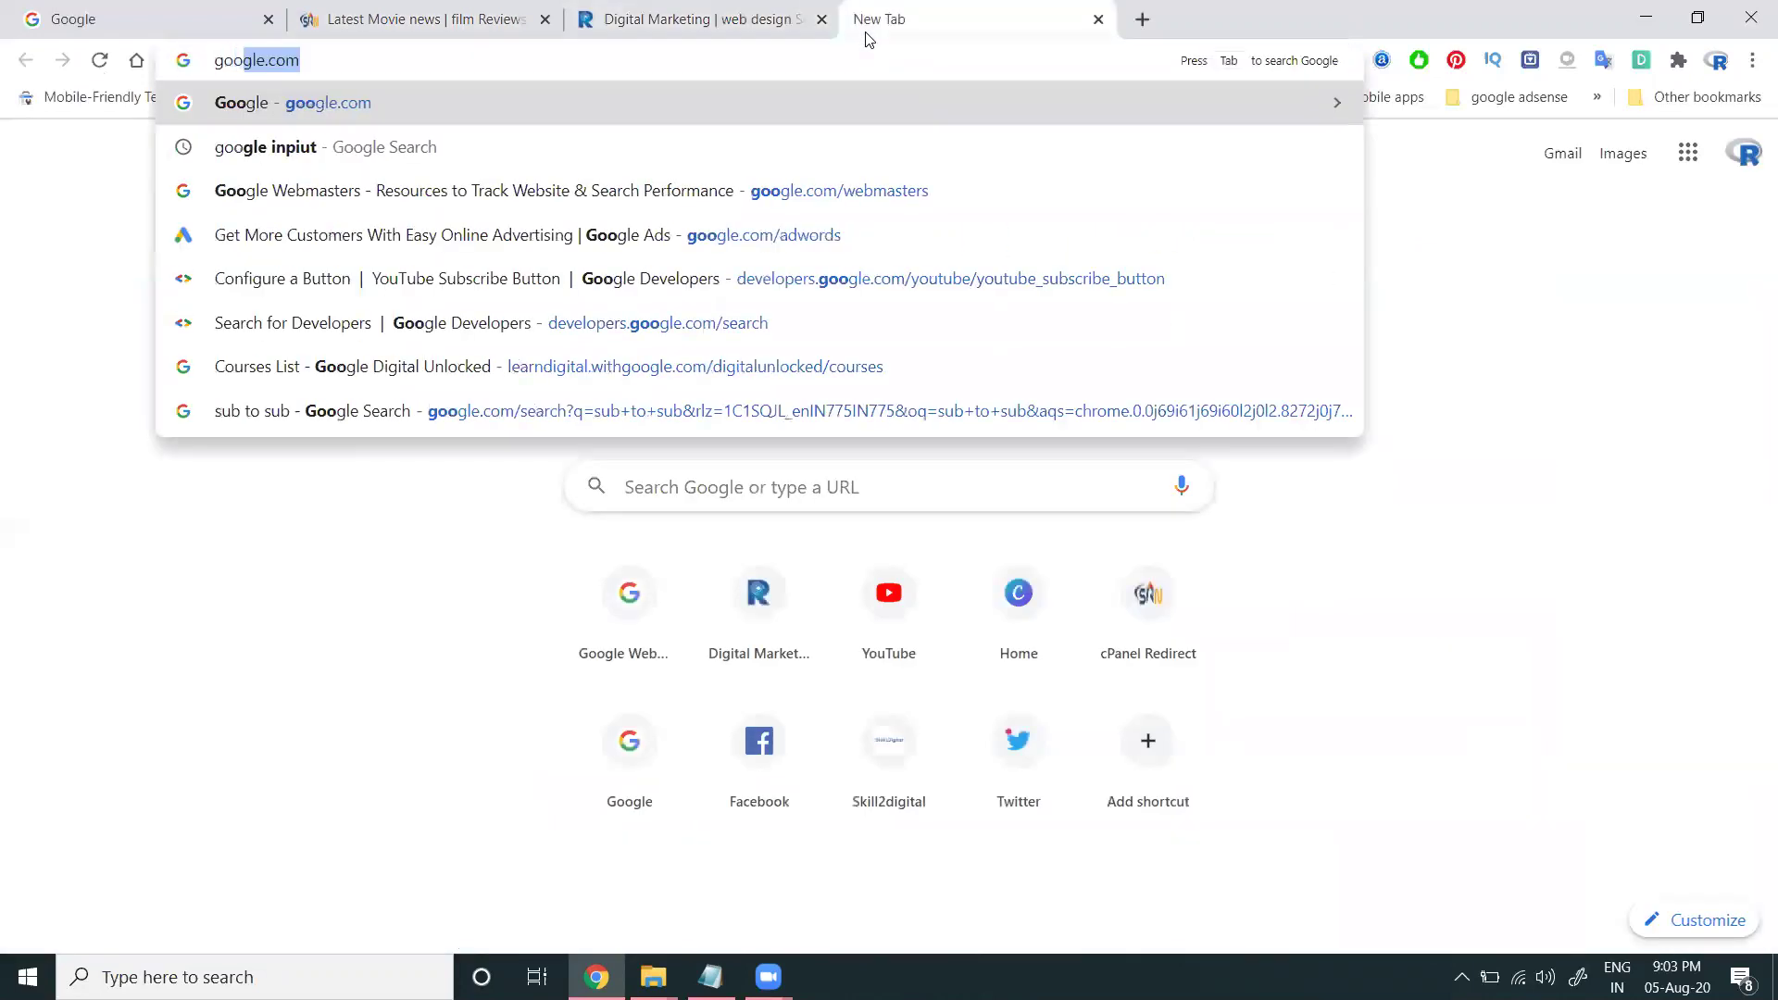
pyautogui.write('gle.com/ad')
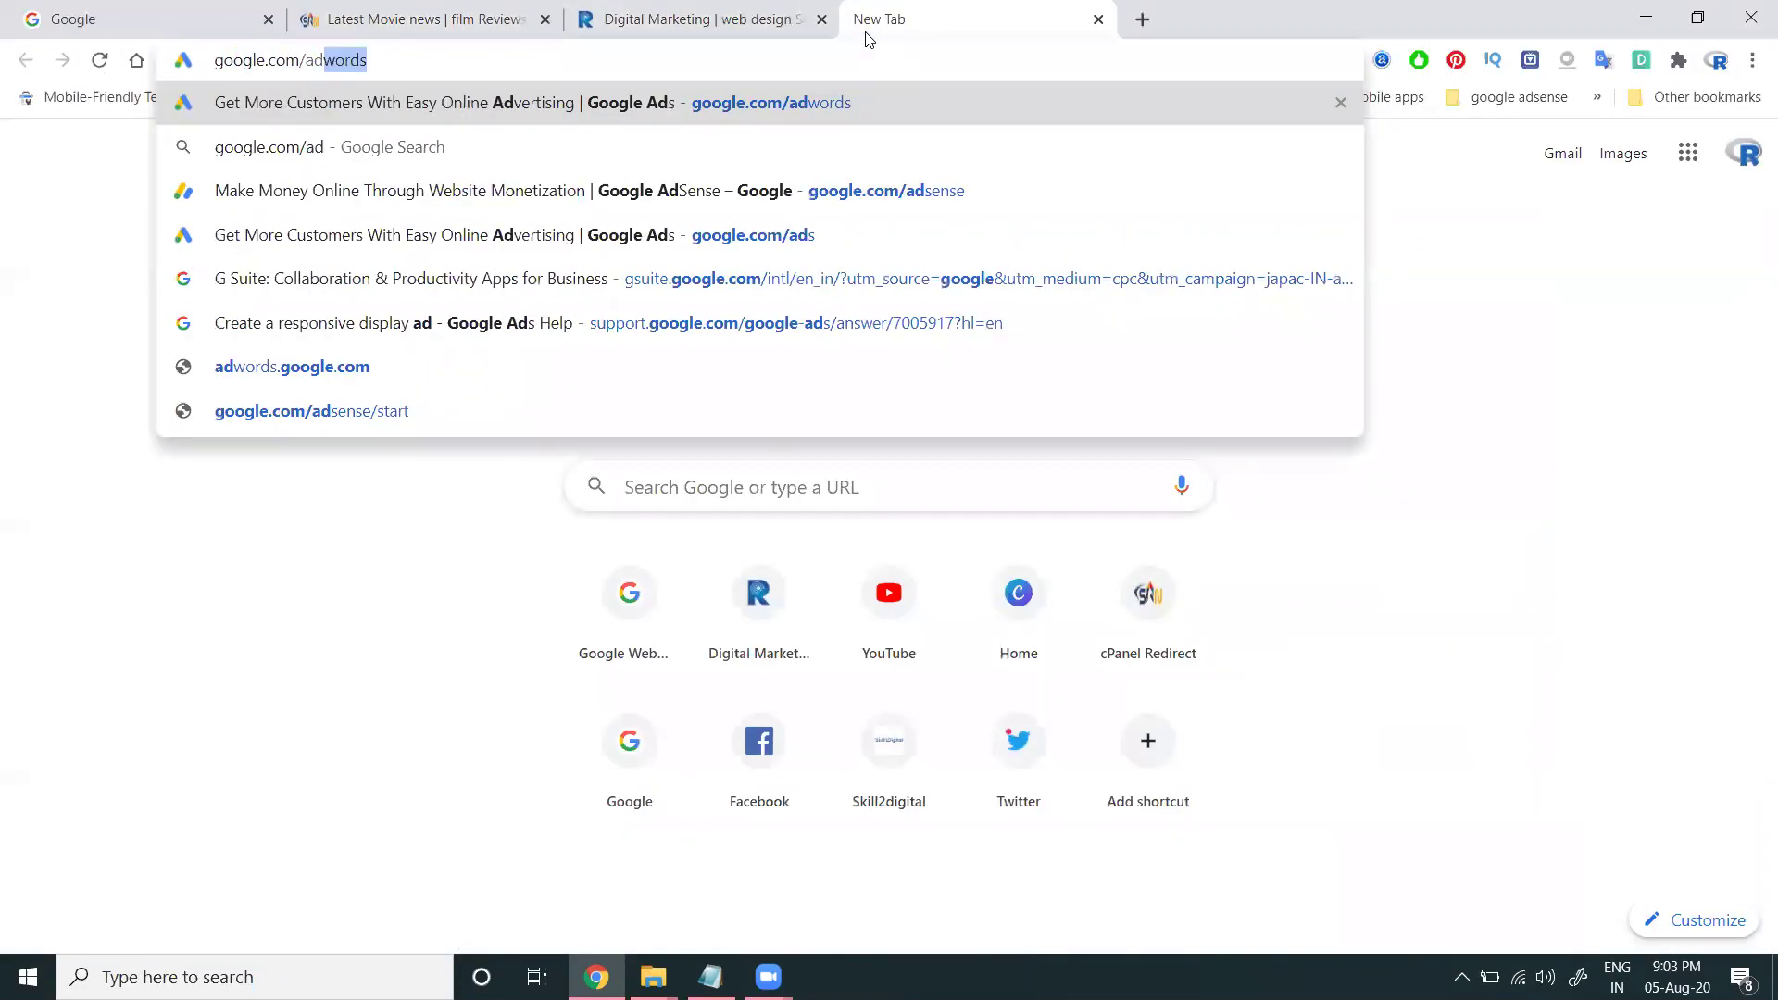
pyautogui.press('Return')
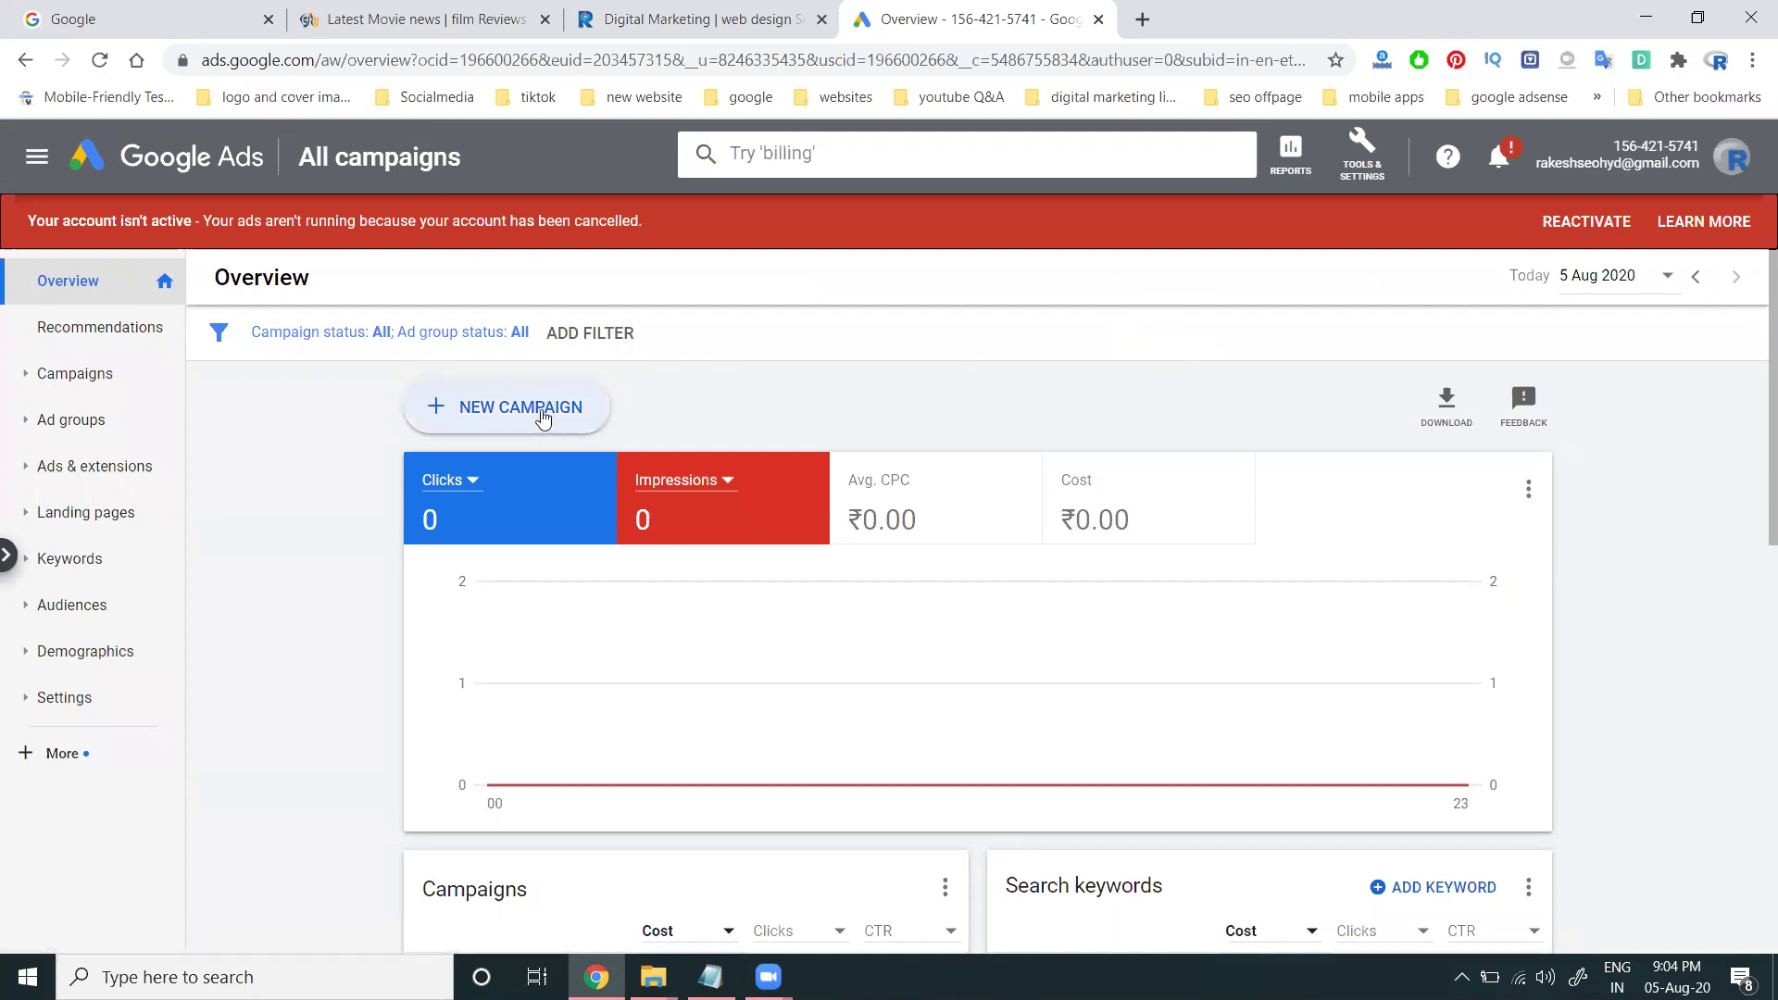
pyautogui.click(541, 413)
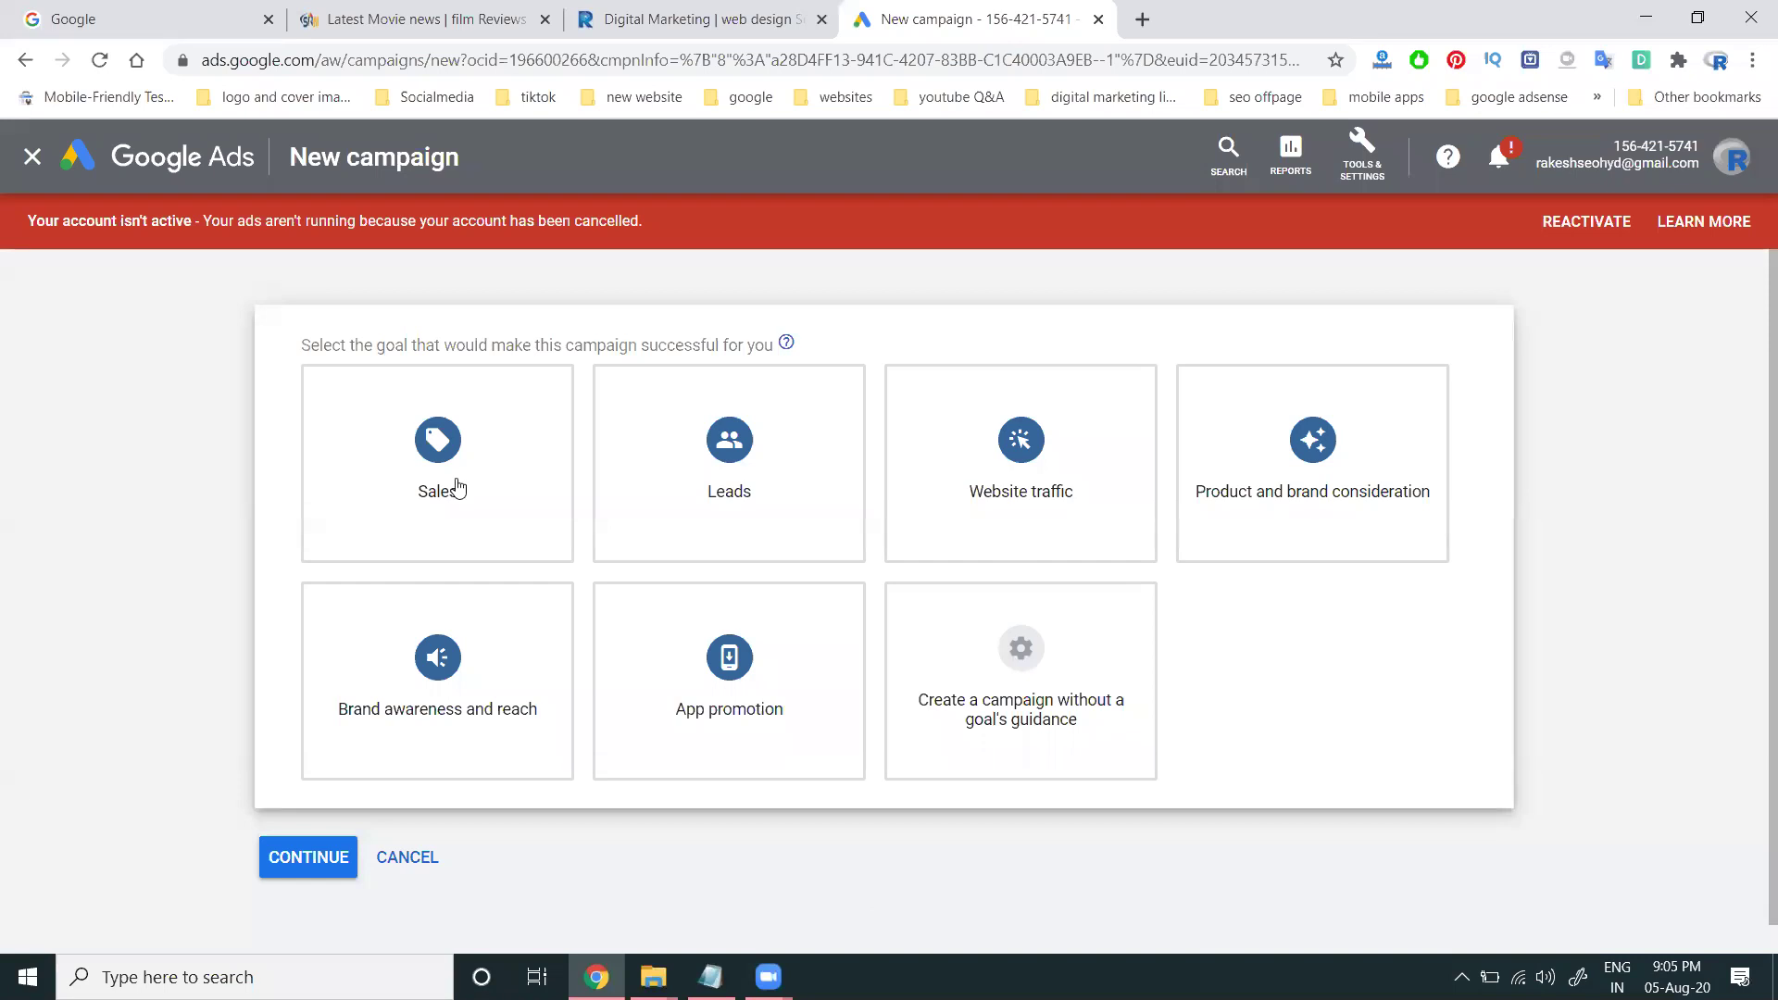
# - Compare the campaign types offered for the Leads, Website traffic, and Brand awareness and reach goals, leaving no goal selected
pyautogui.moveTo(456, 482)
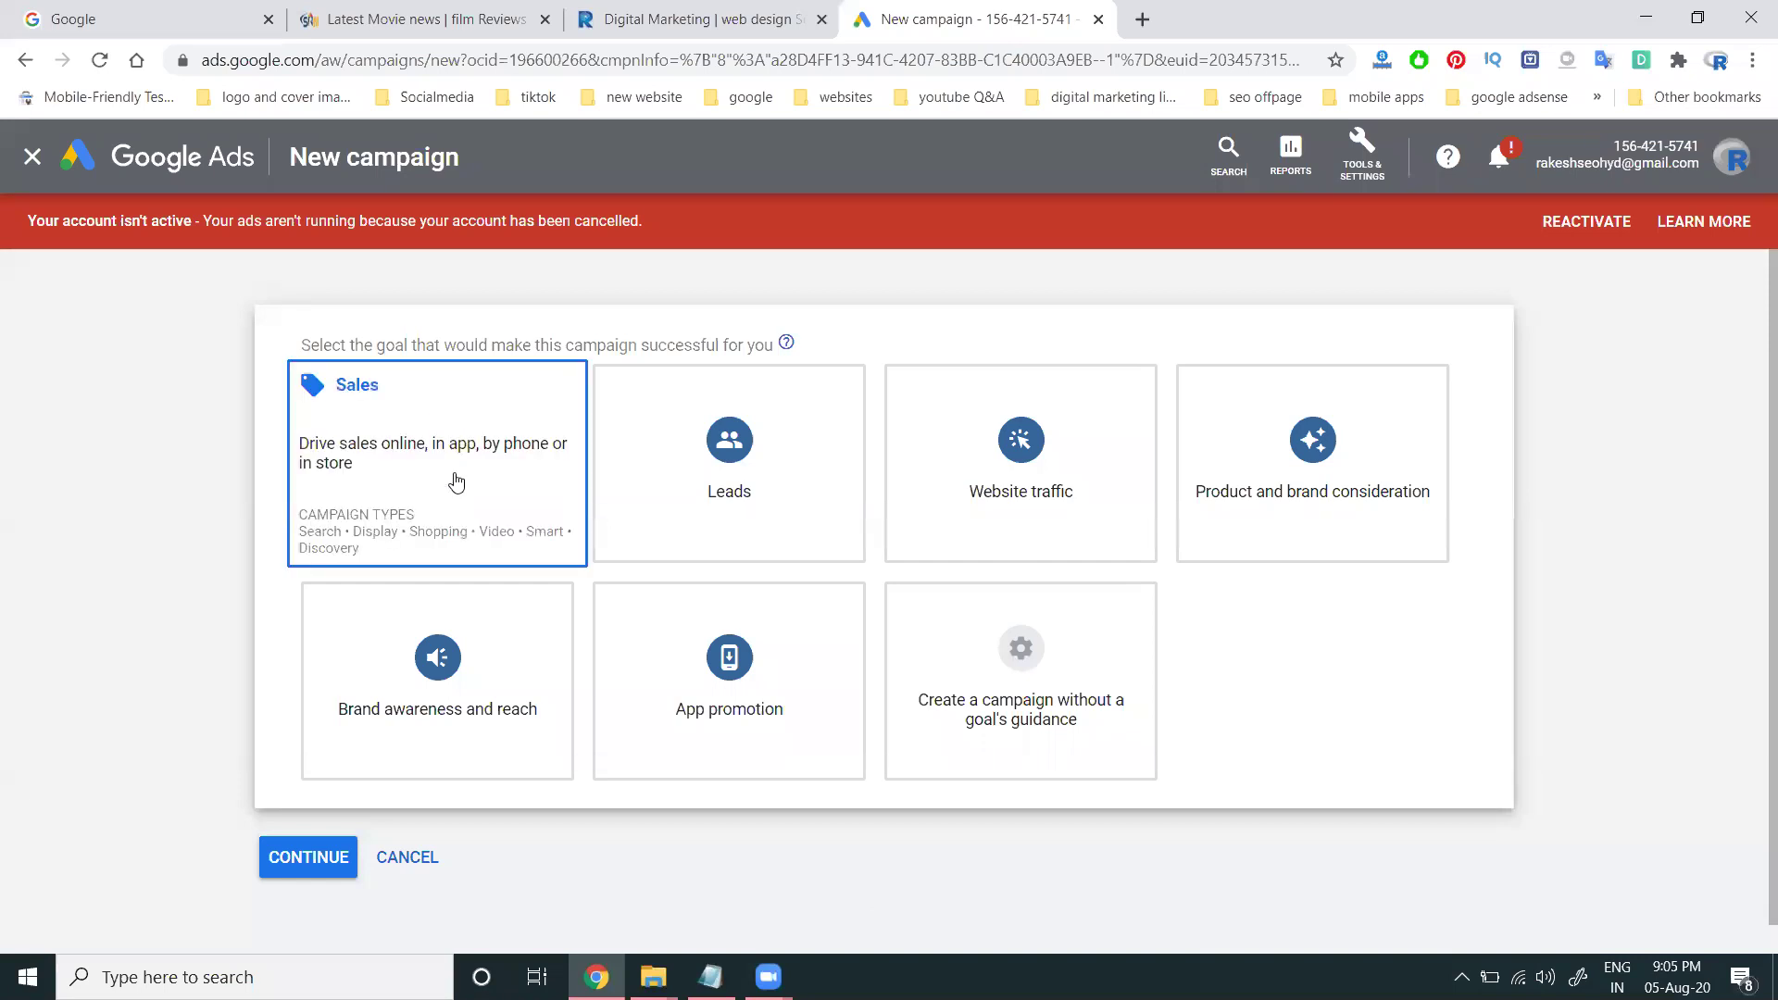
pyautogui.click(701, 458)
pyautogui.scroll(5, 983, 397)
pyautogui.click(1047, 436)
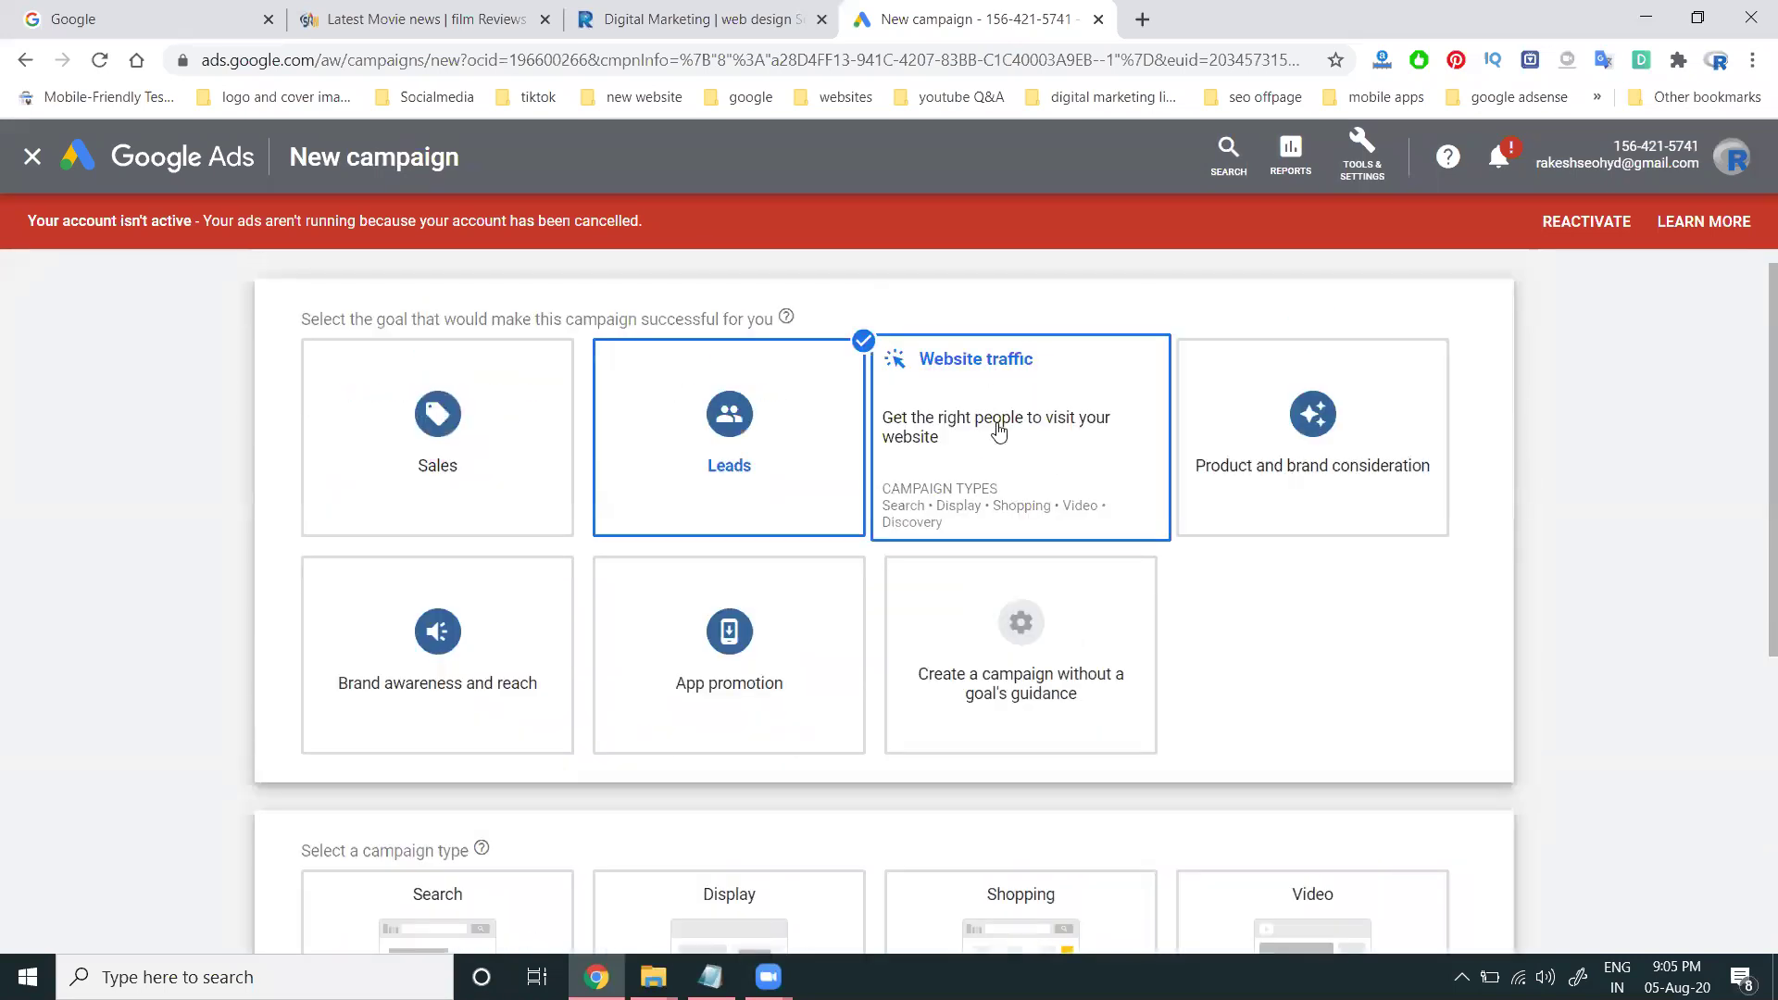
pyautogui.scroll(5, 1219, 428)
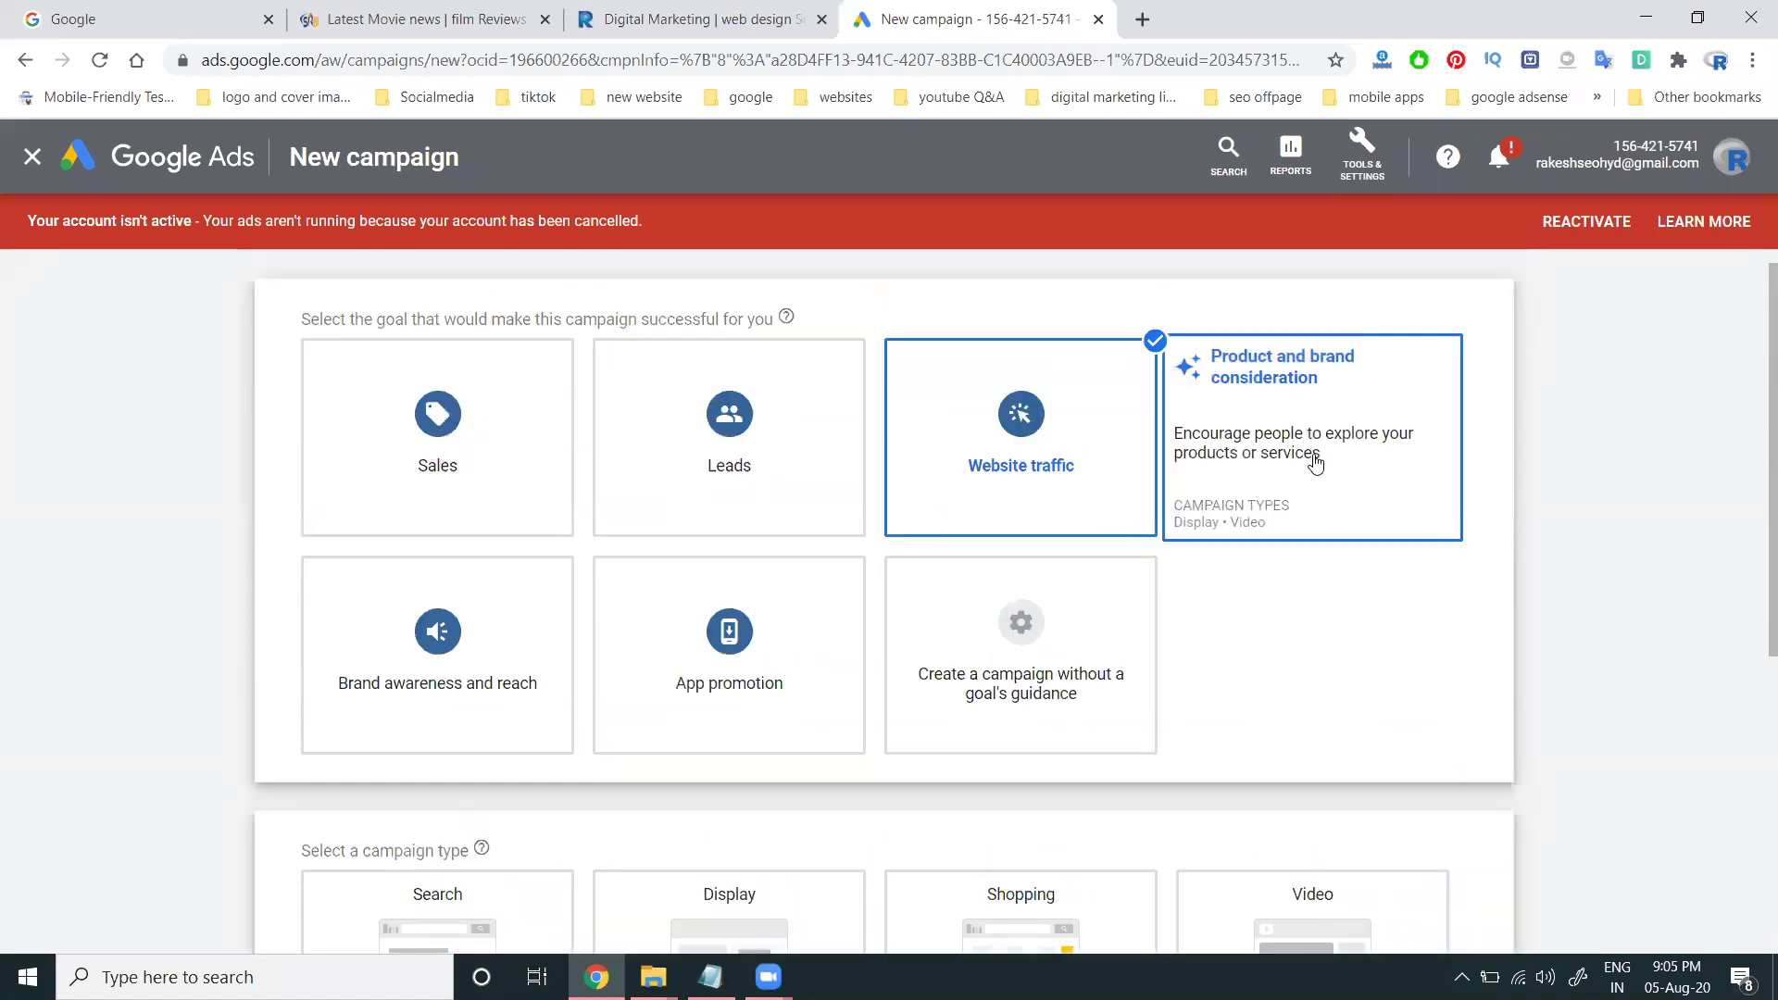
pyautogui.click(433, 645)
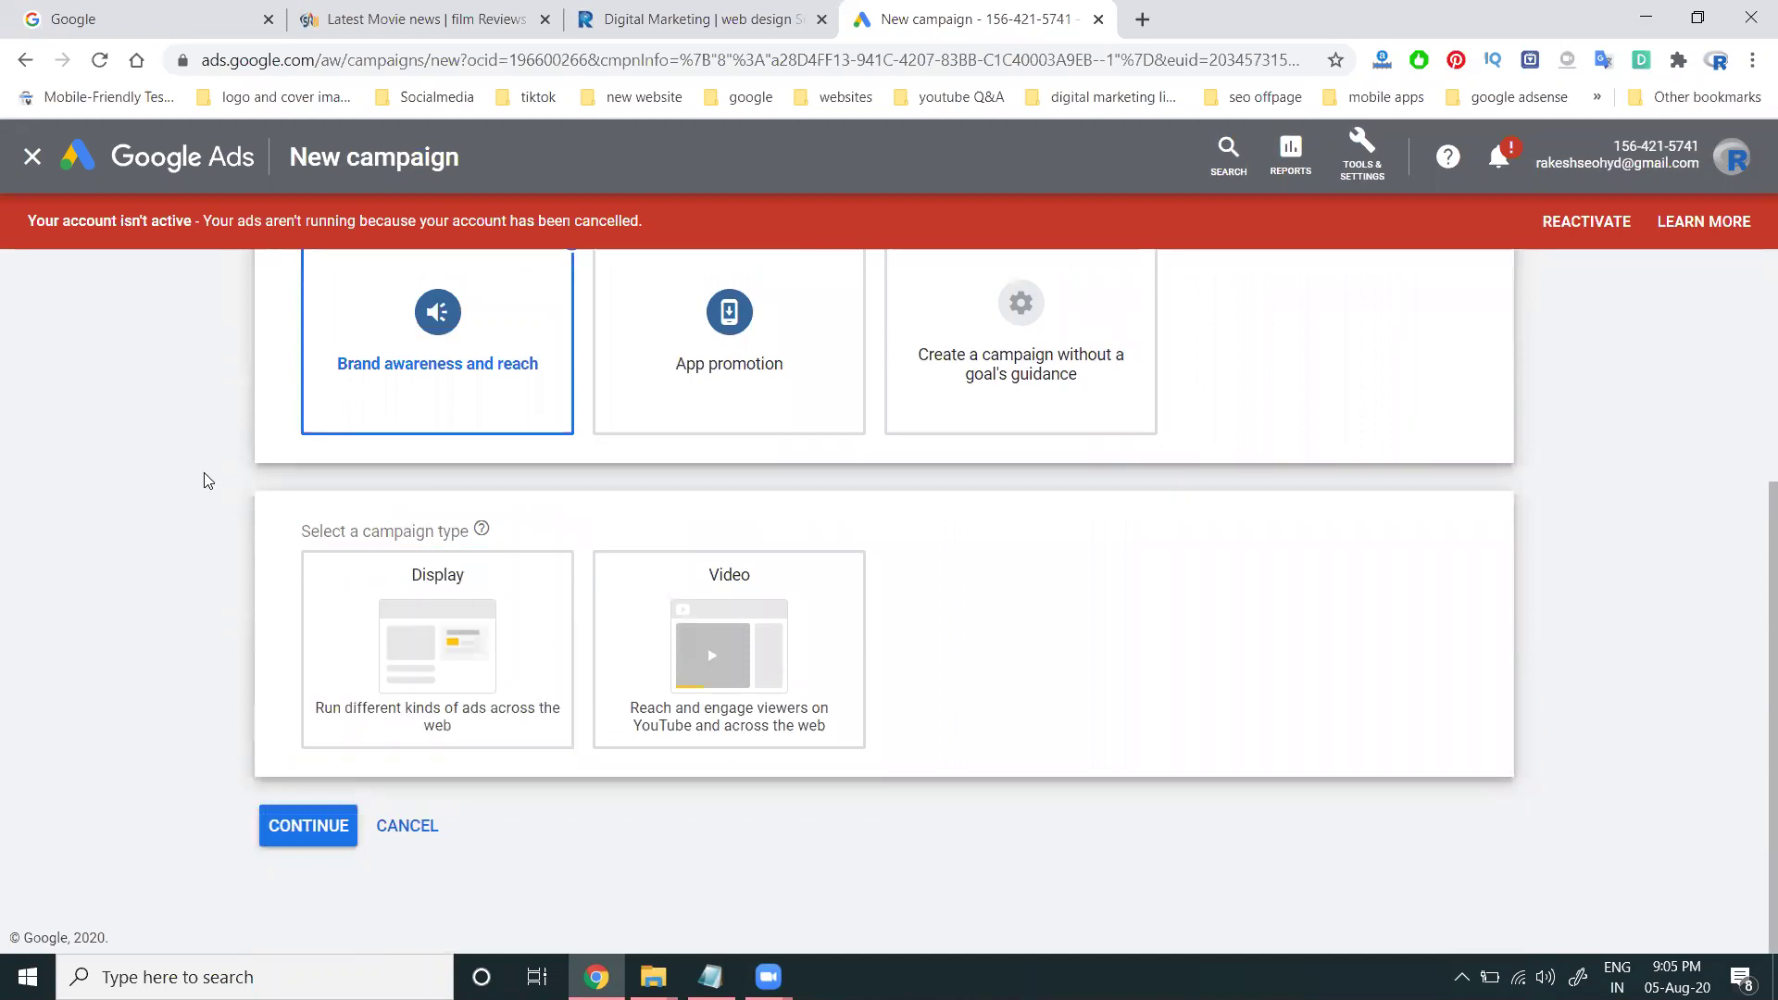
pyautogui.scroll(4, 366, 515)
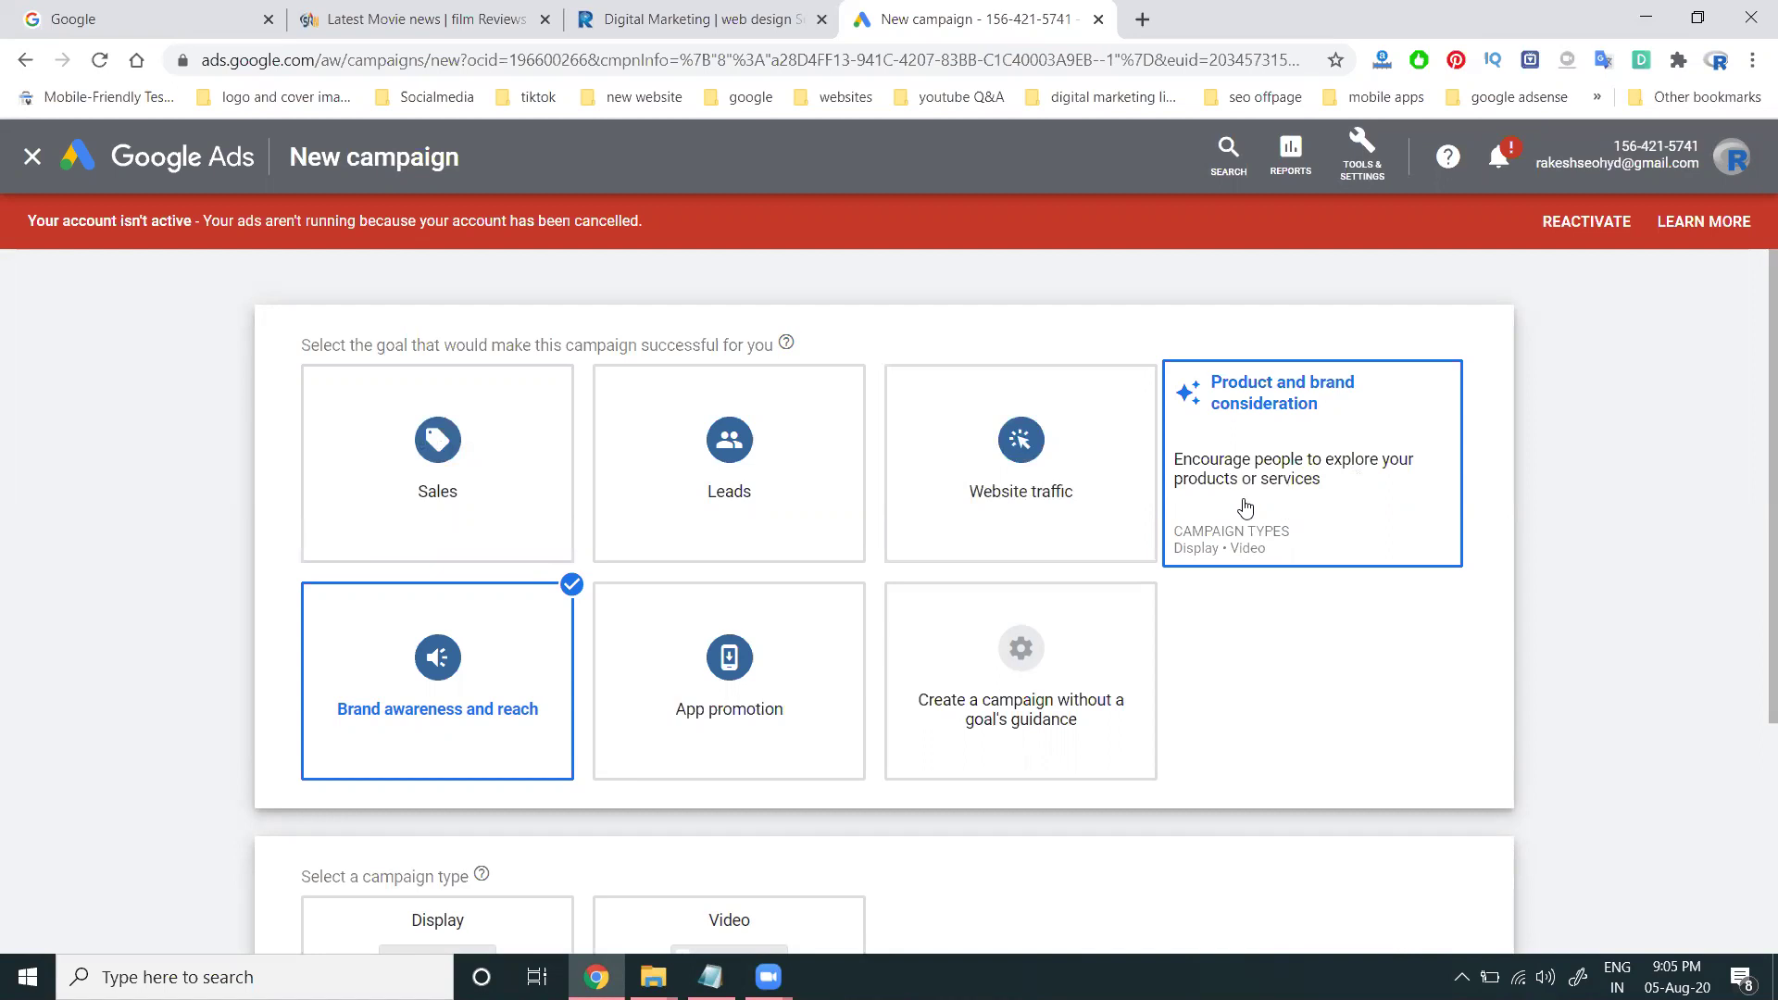
pyautogui.click(458, 673)
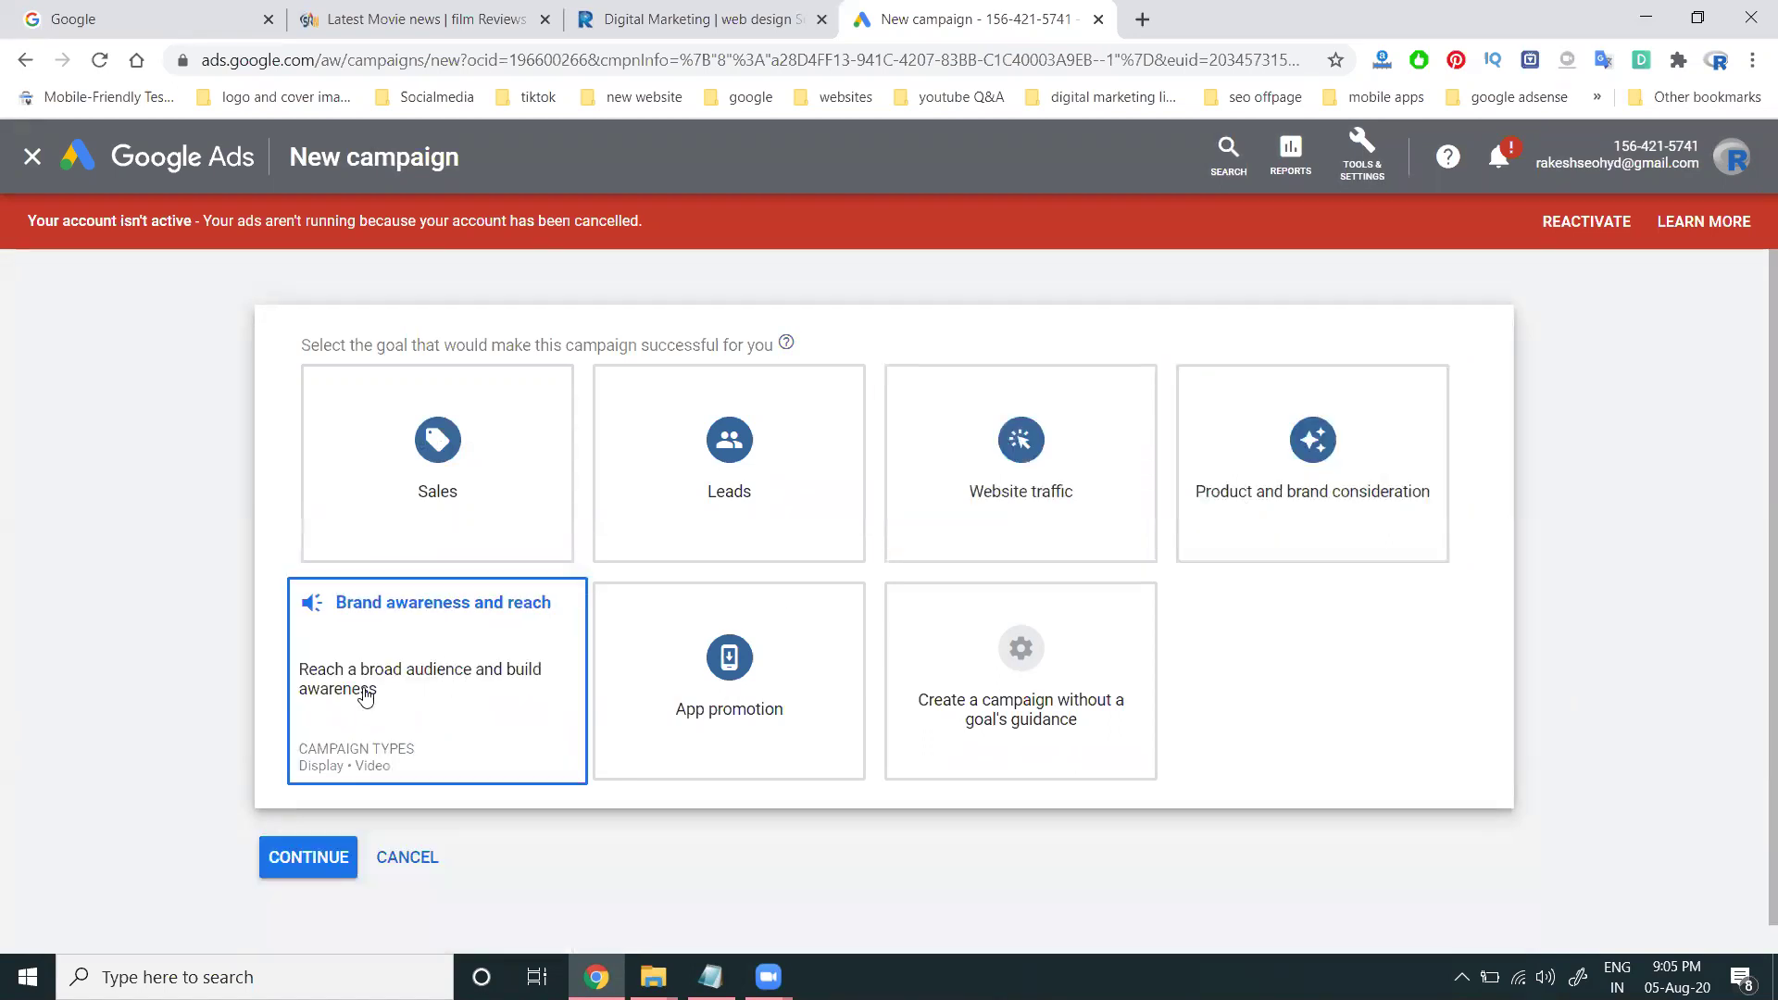
pyautogui.click(497, 690)
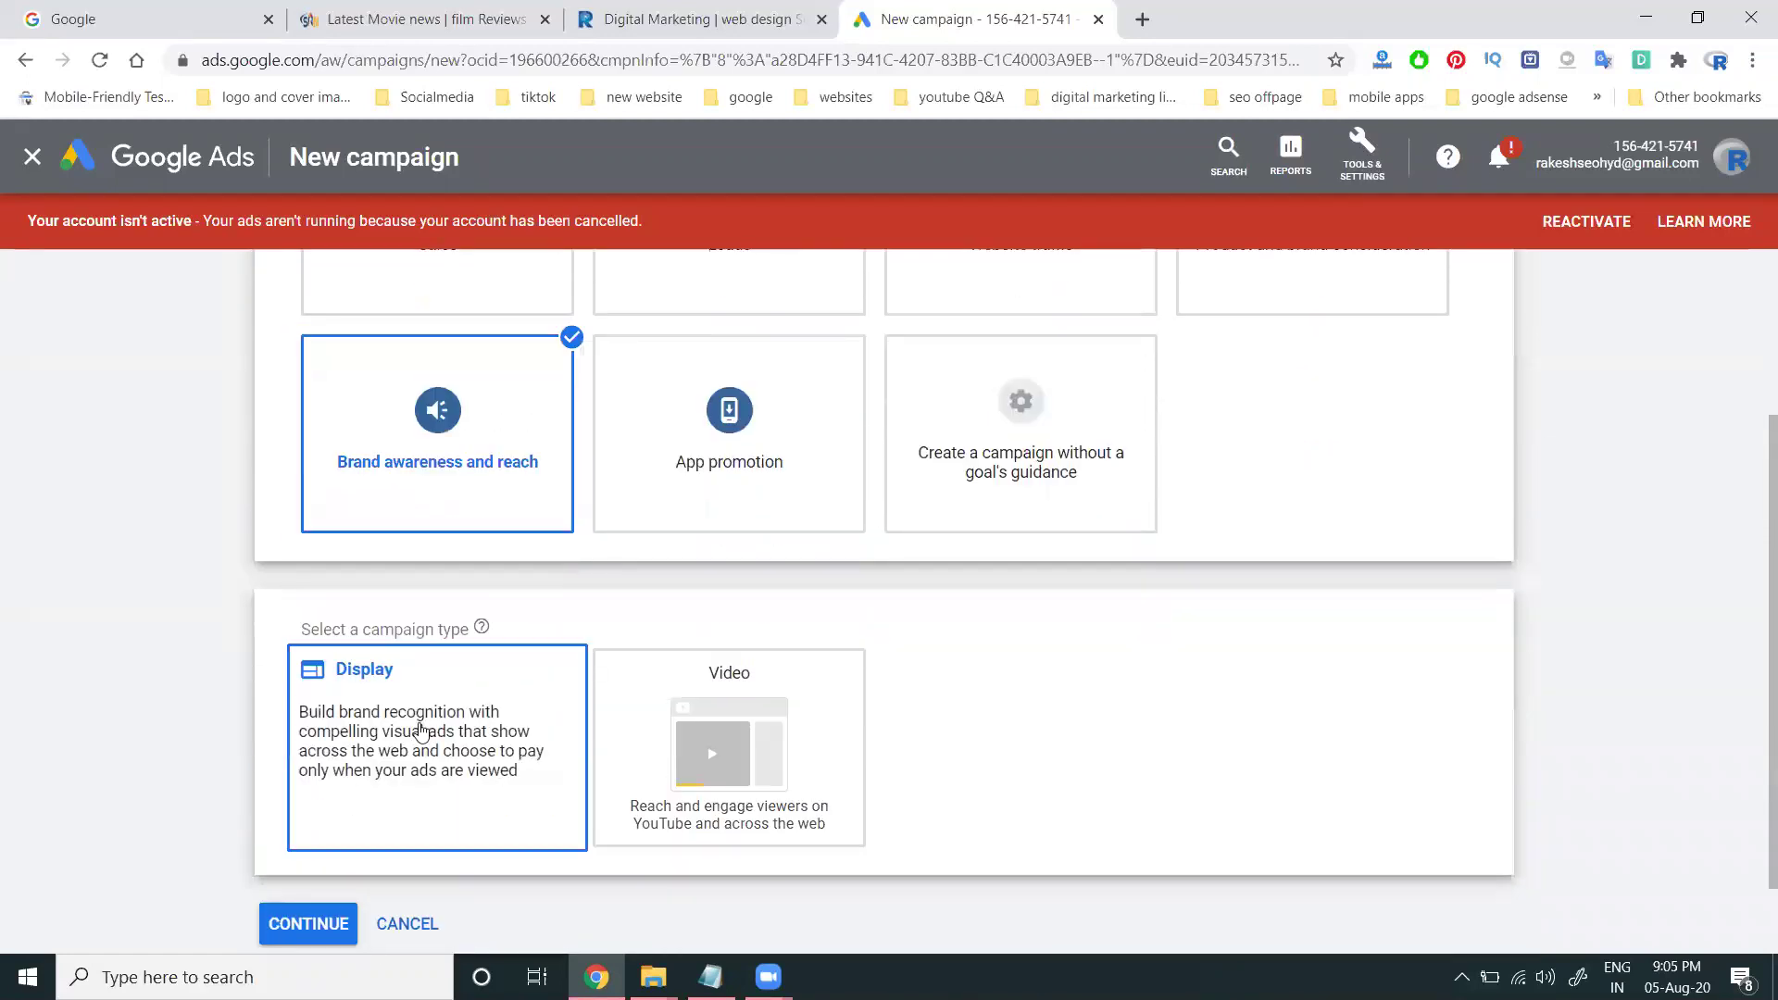
pyautogui.scroll(3, 402, 449)
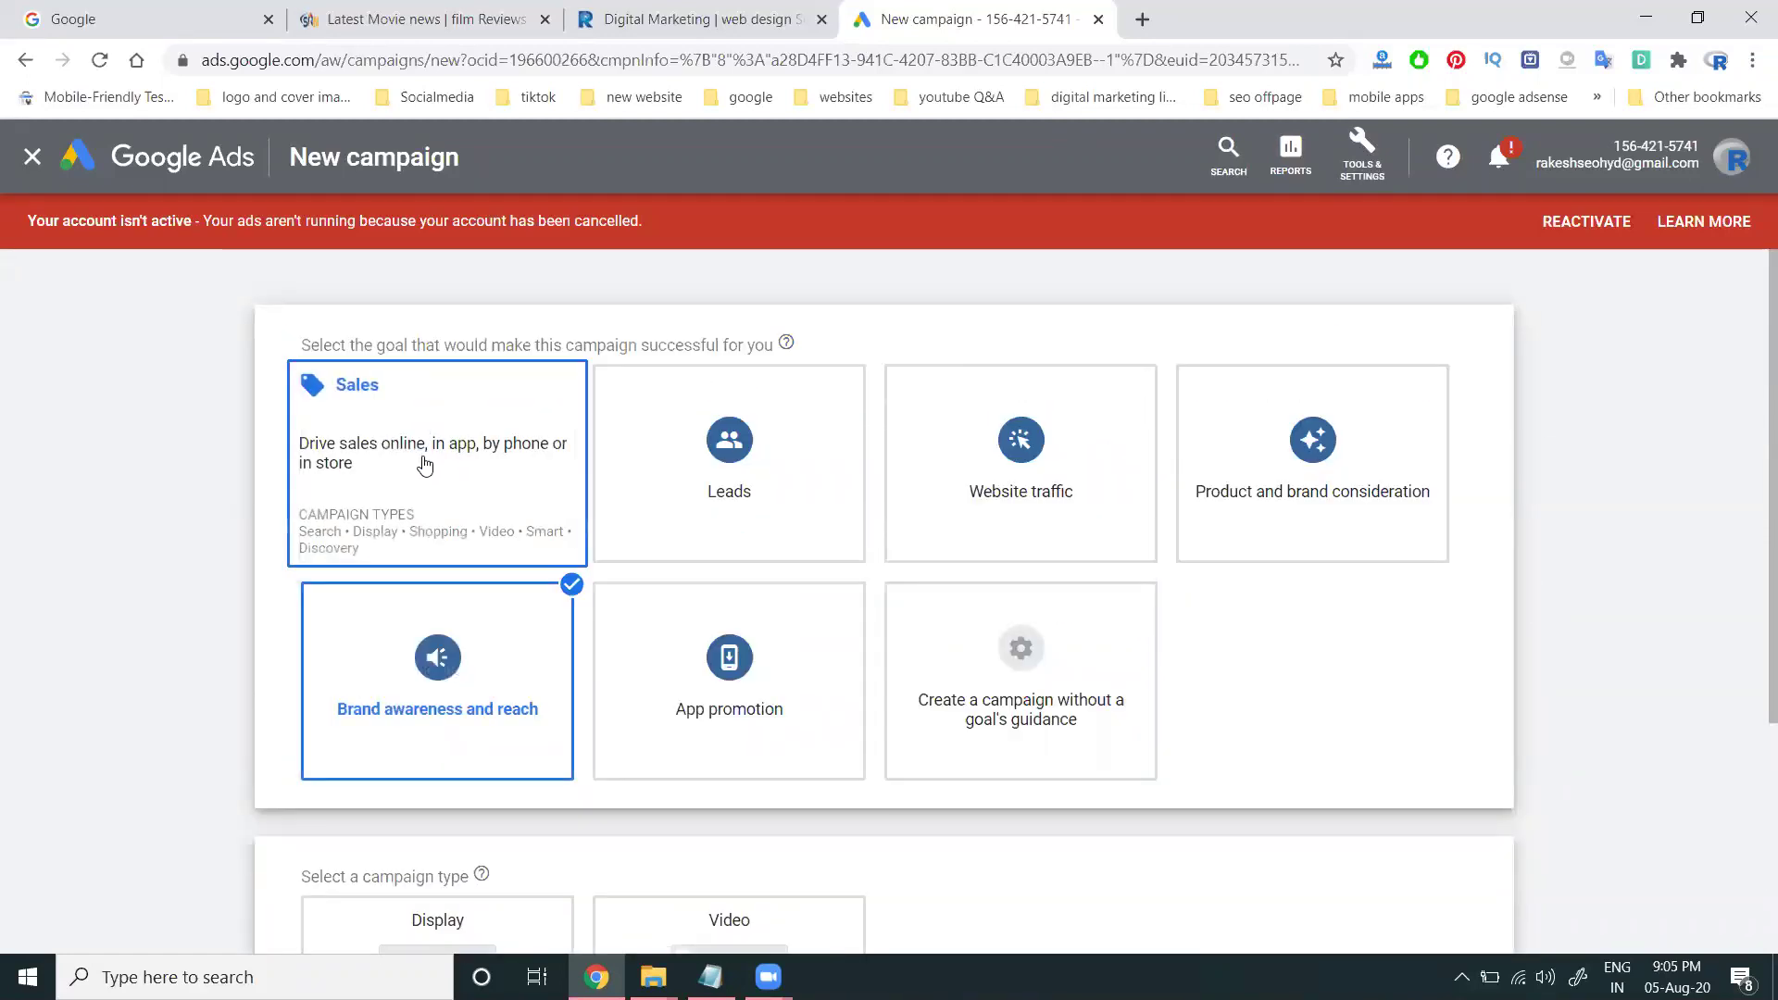
pyautogui.scroll(-3, 426, 458)
pyautogui.click(440, 409)
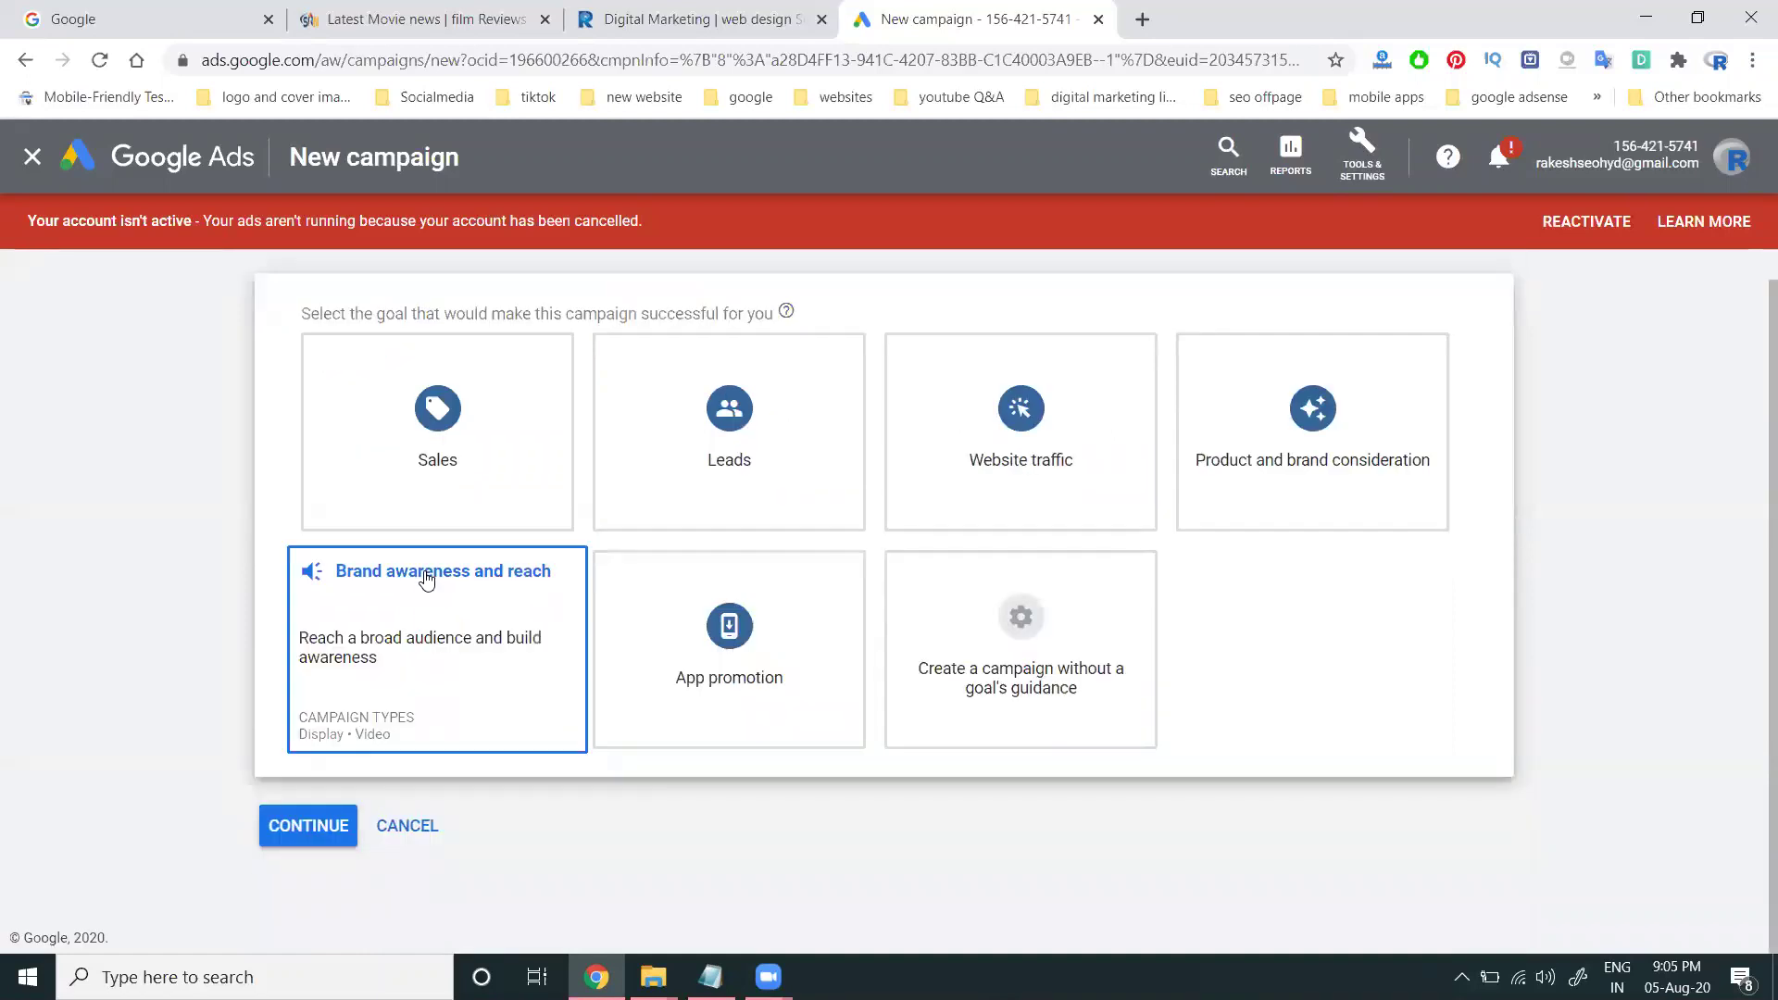
# - Choose to create a campaign without a goal's guidance and select Display as the campaign type
pyautogui.click(1103, 637)
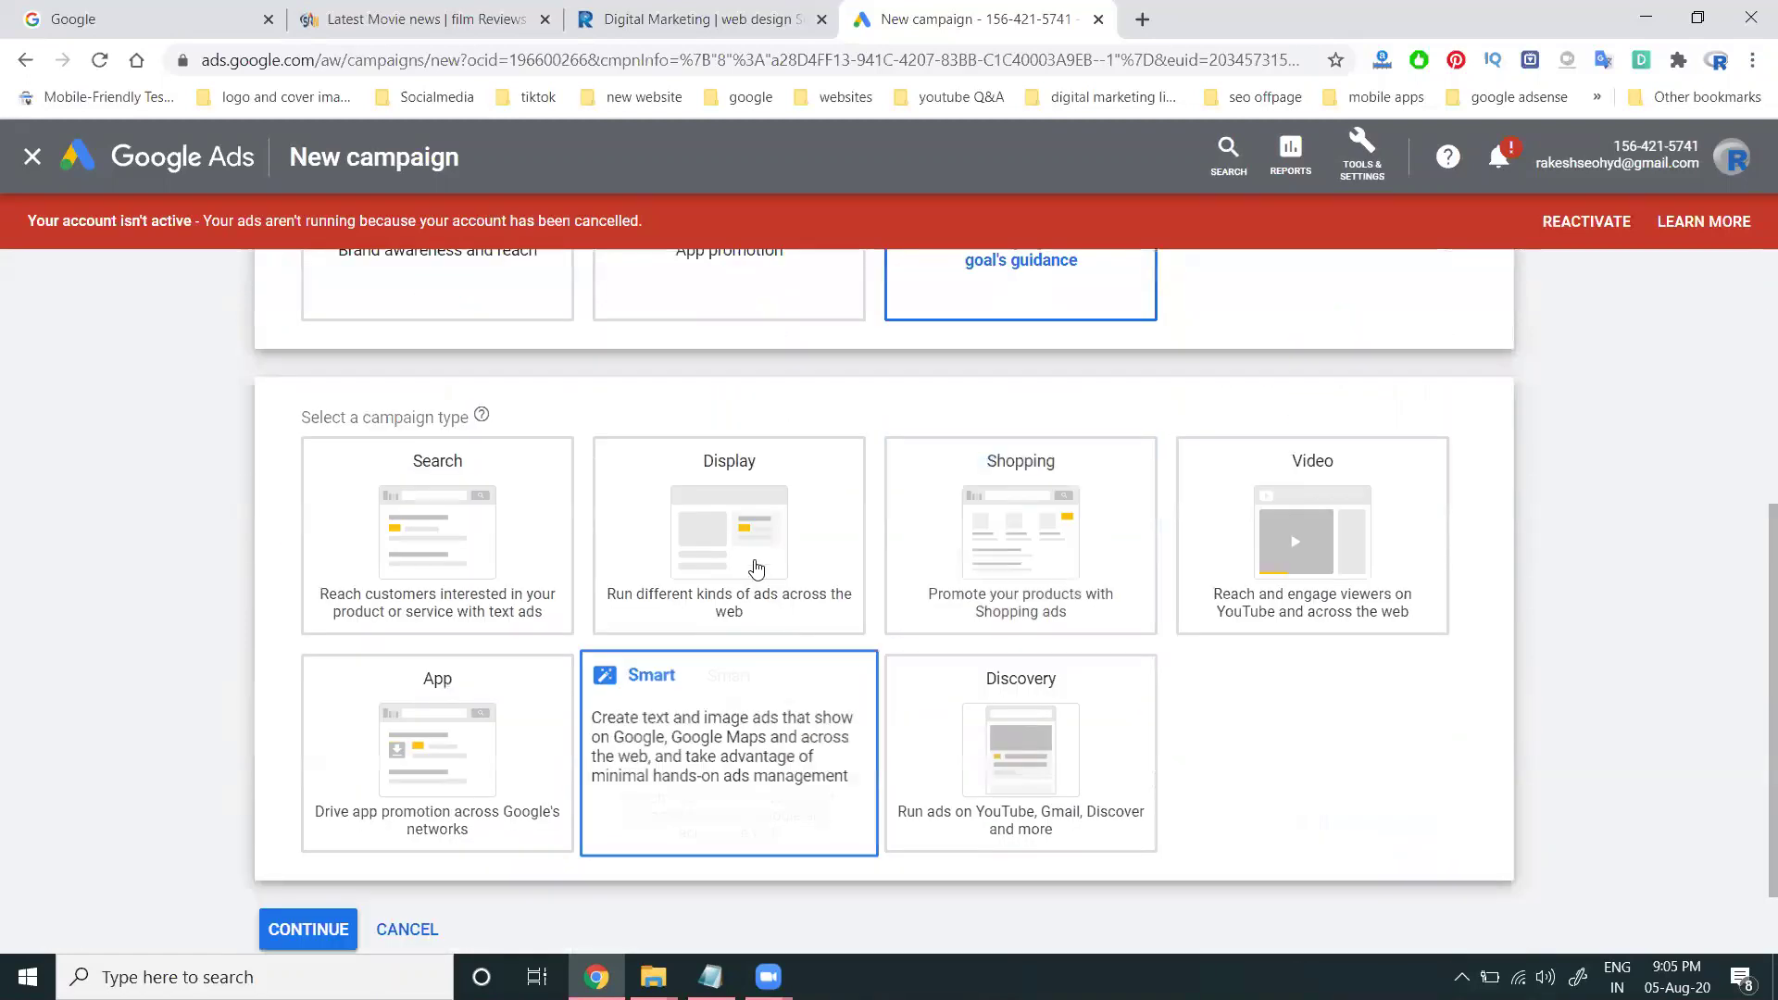
pyautogui.click(756, 560)
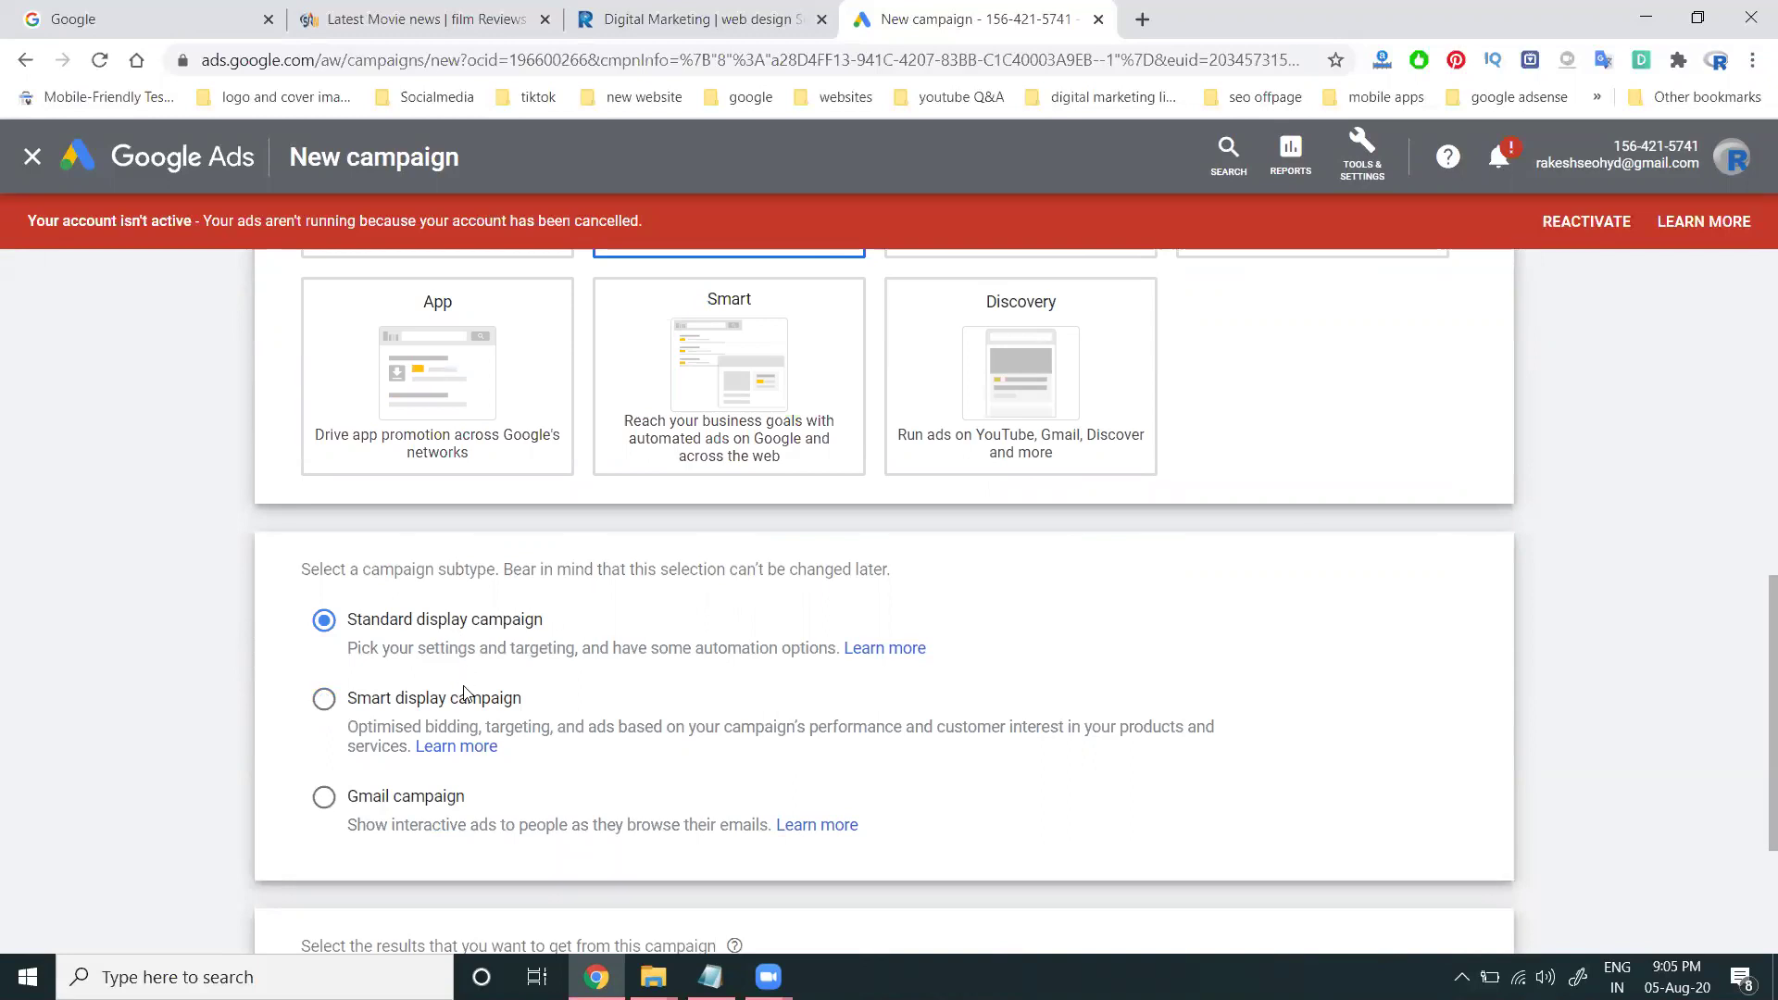
# - Read the help article linked from the Standard display campaign subtype in a separate tab, and close it
pyautogui.rightClick(874, 646)
pyautogui.click(932, 659)
pyautogui.click(1273, 11)
pyautogui.scroll(-5, 861, 419)
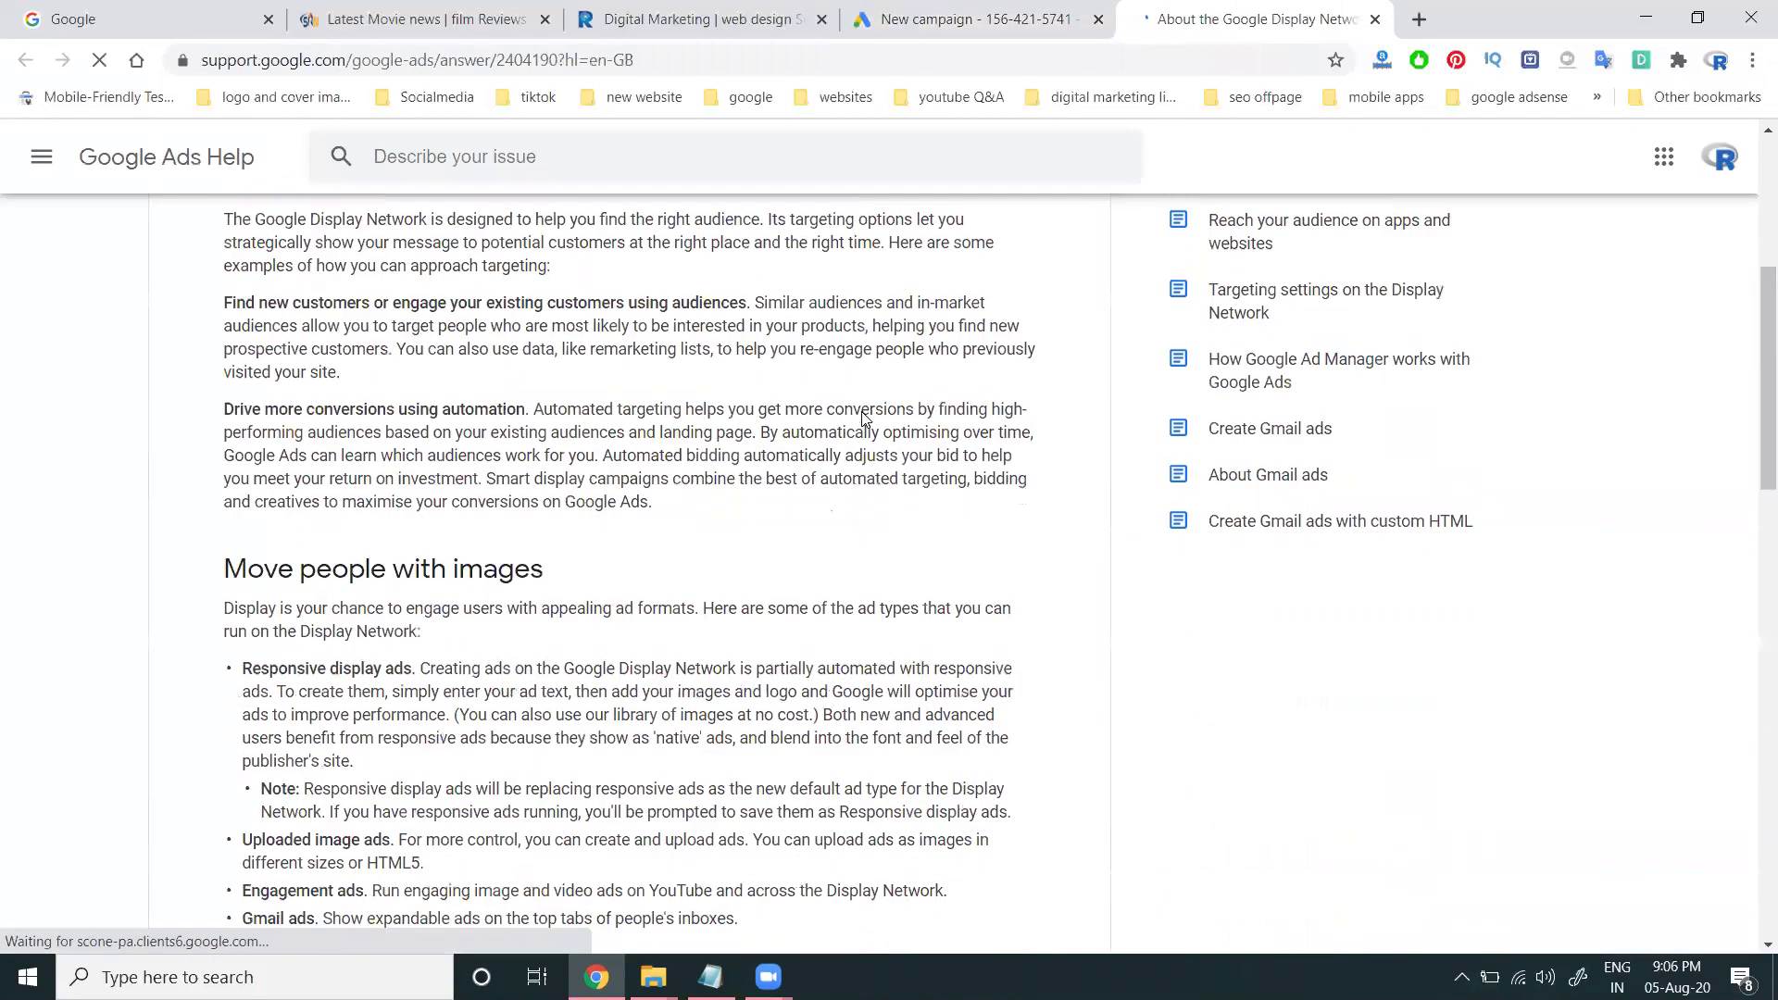
pyautogui.scroll(-15, 861, 418)
pyautogui.scroll(-2, 861, 418)
pyautogui.scroll(14, 862, 417)
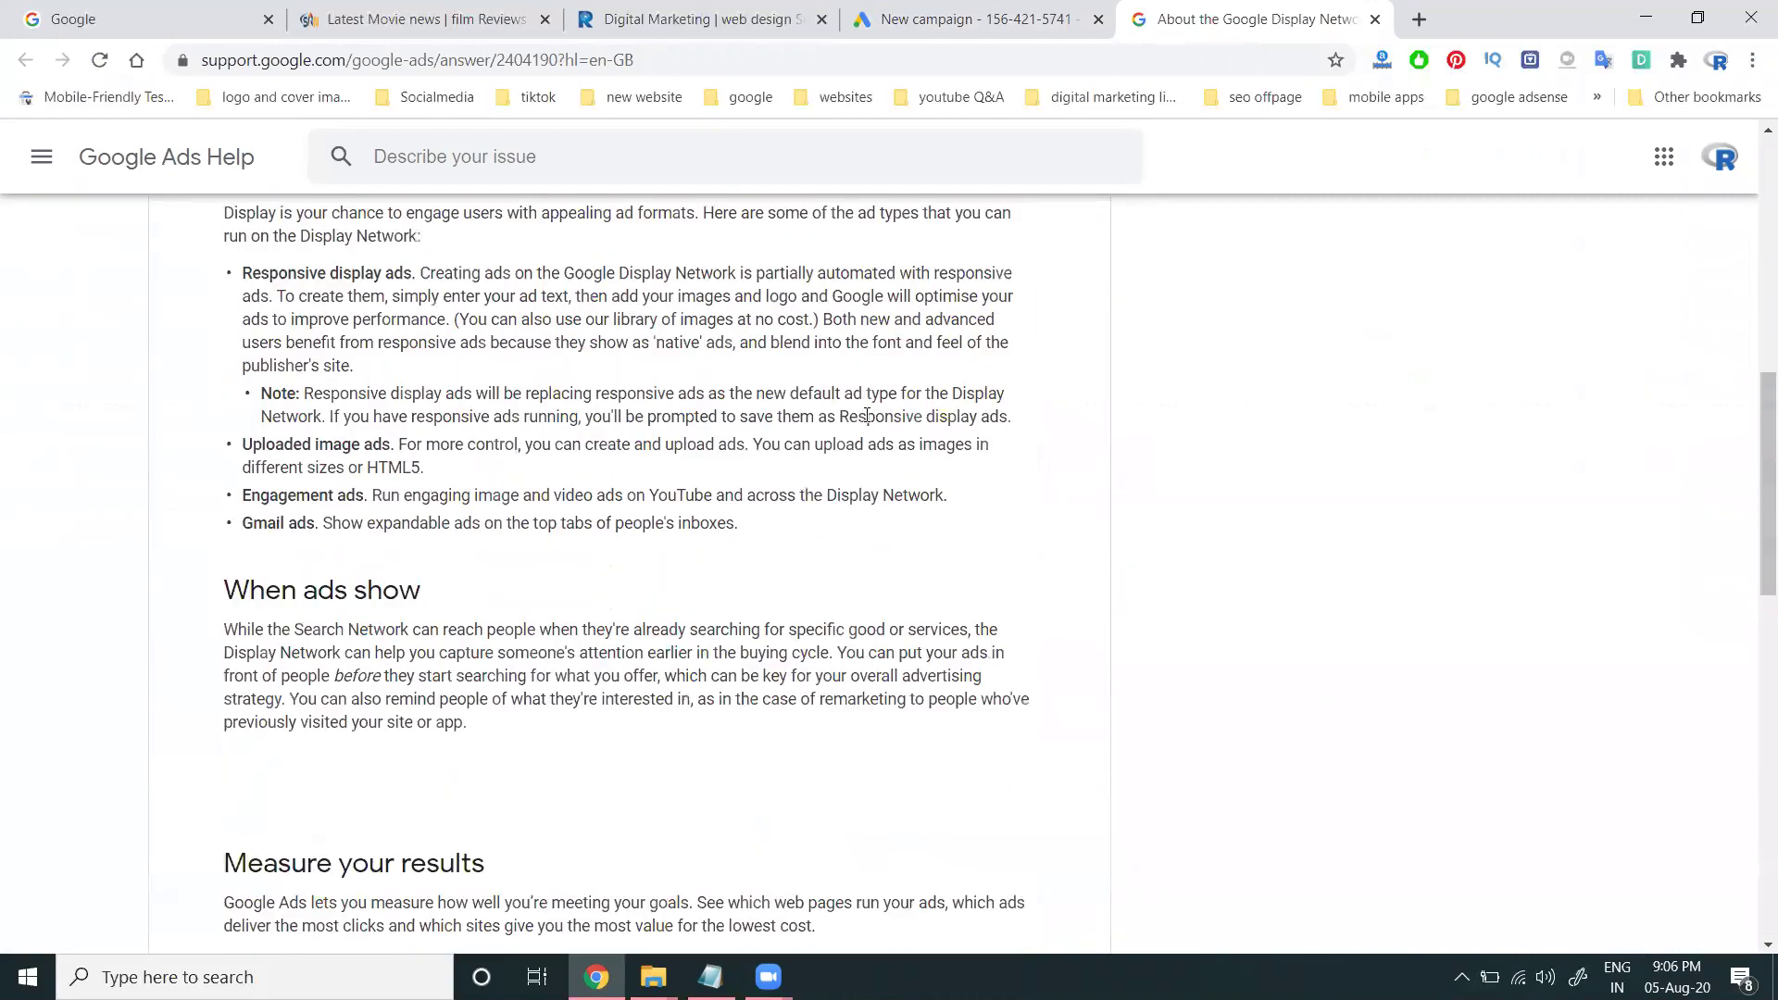
pyautogui.scroll(9, 864, 417)
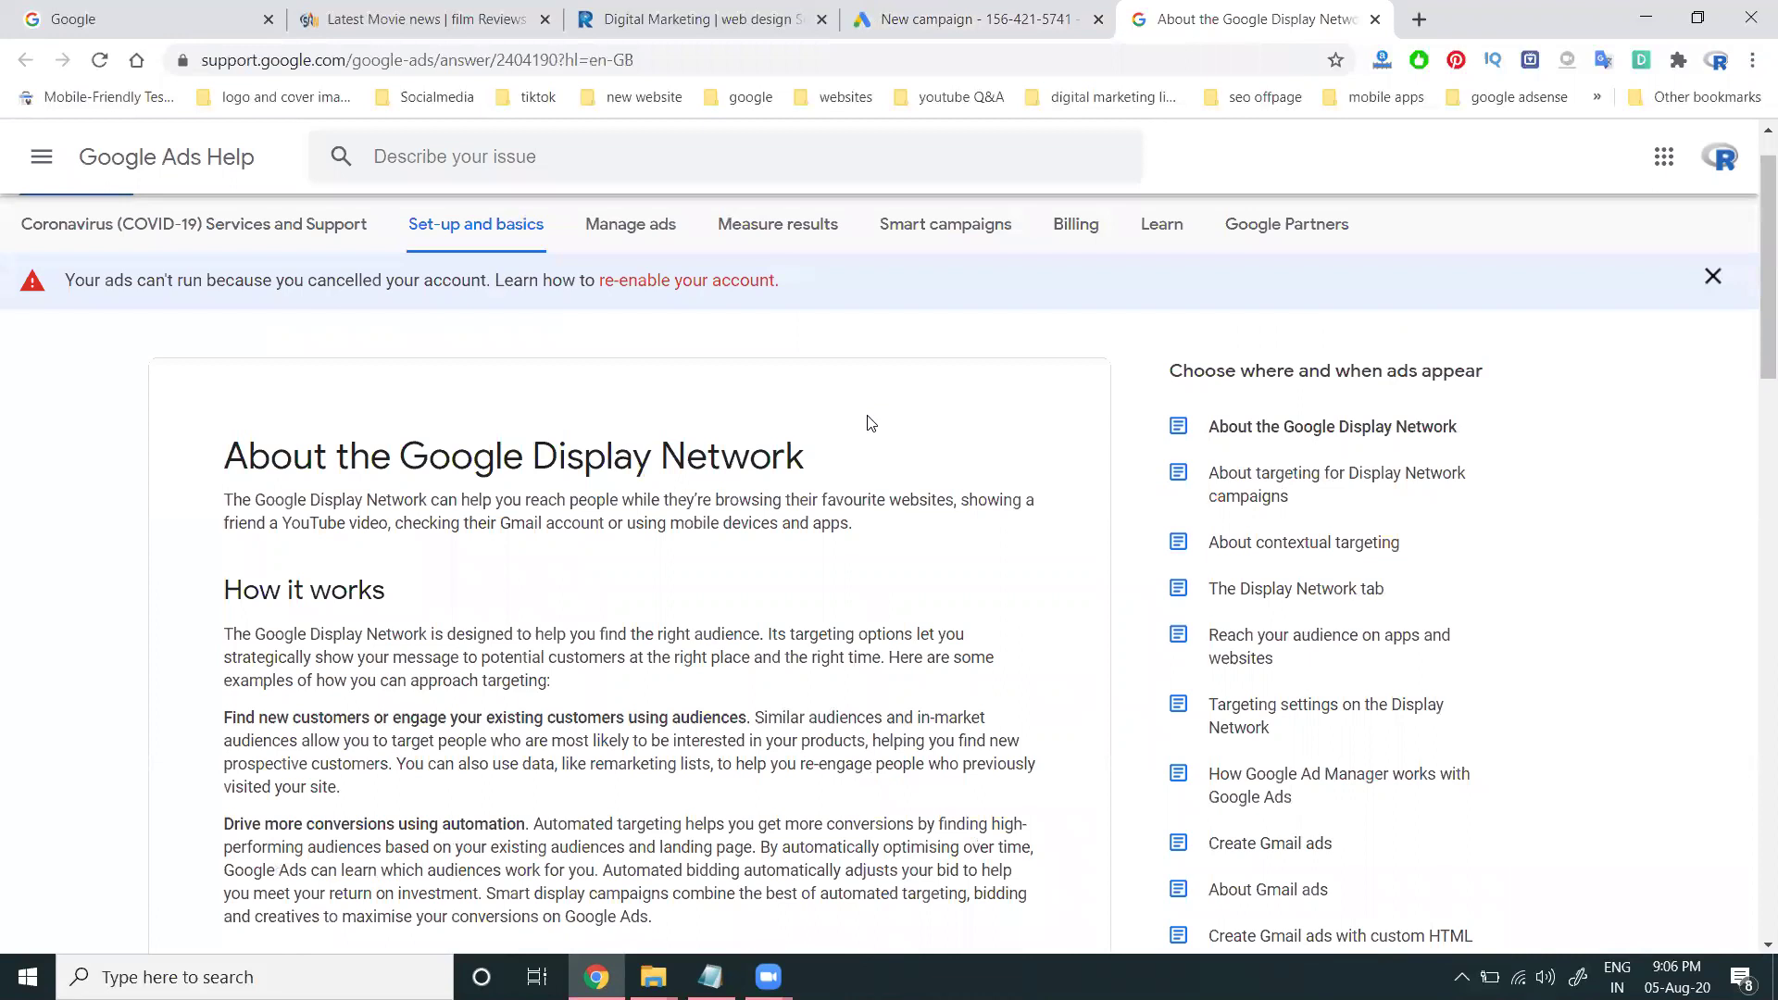
pyautogui.click(985, 21)
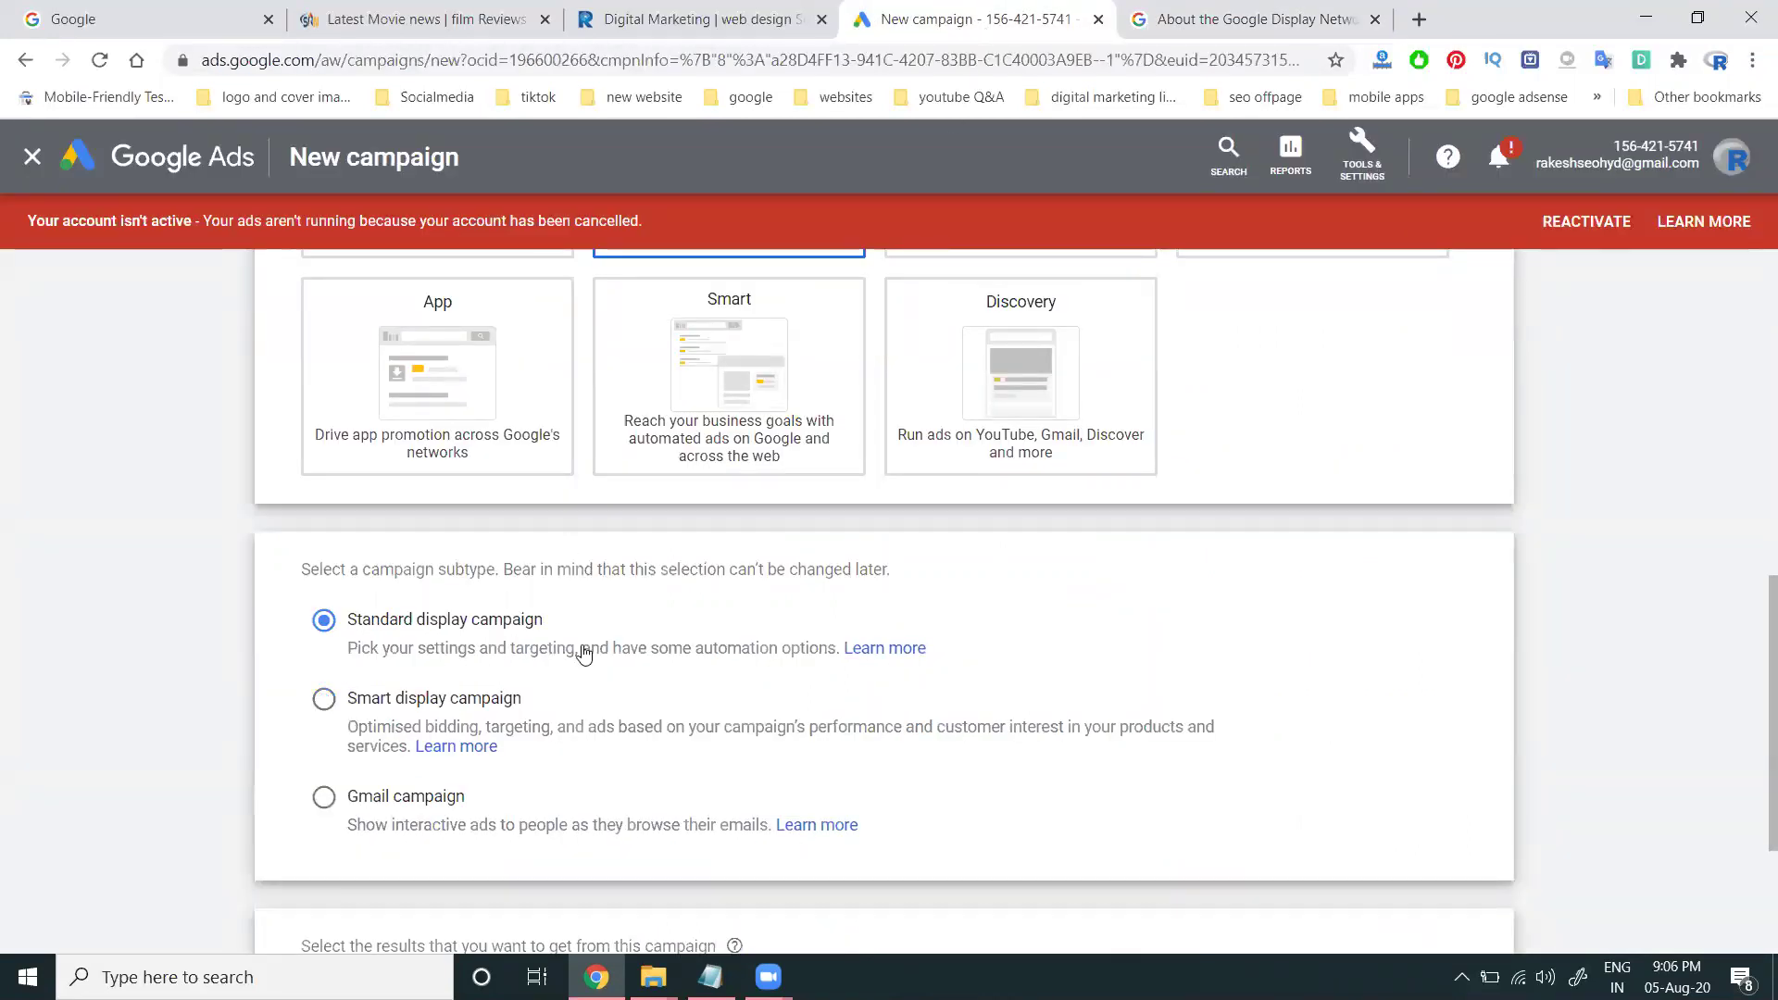
pyautogui.click(1375, 20)
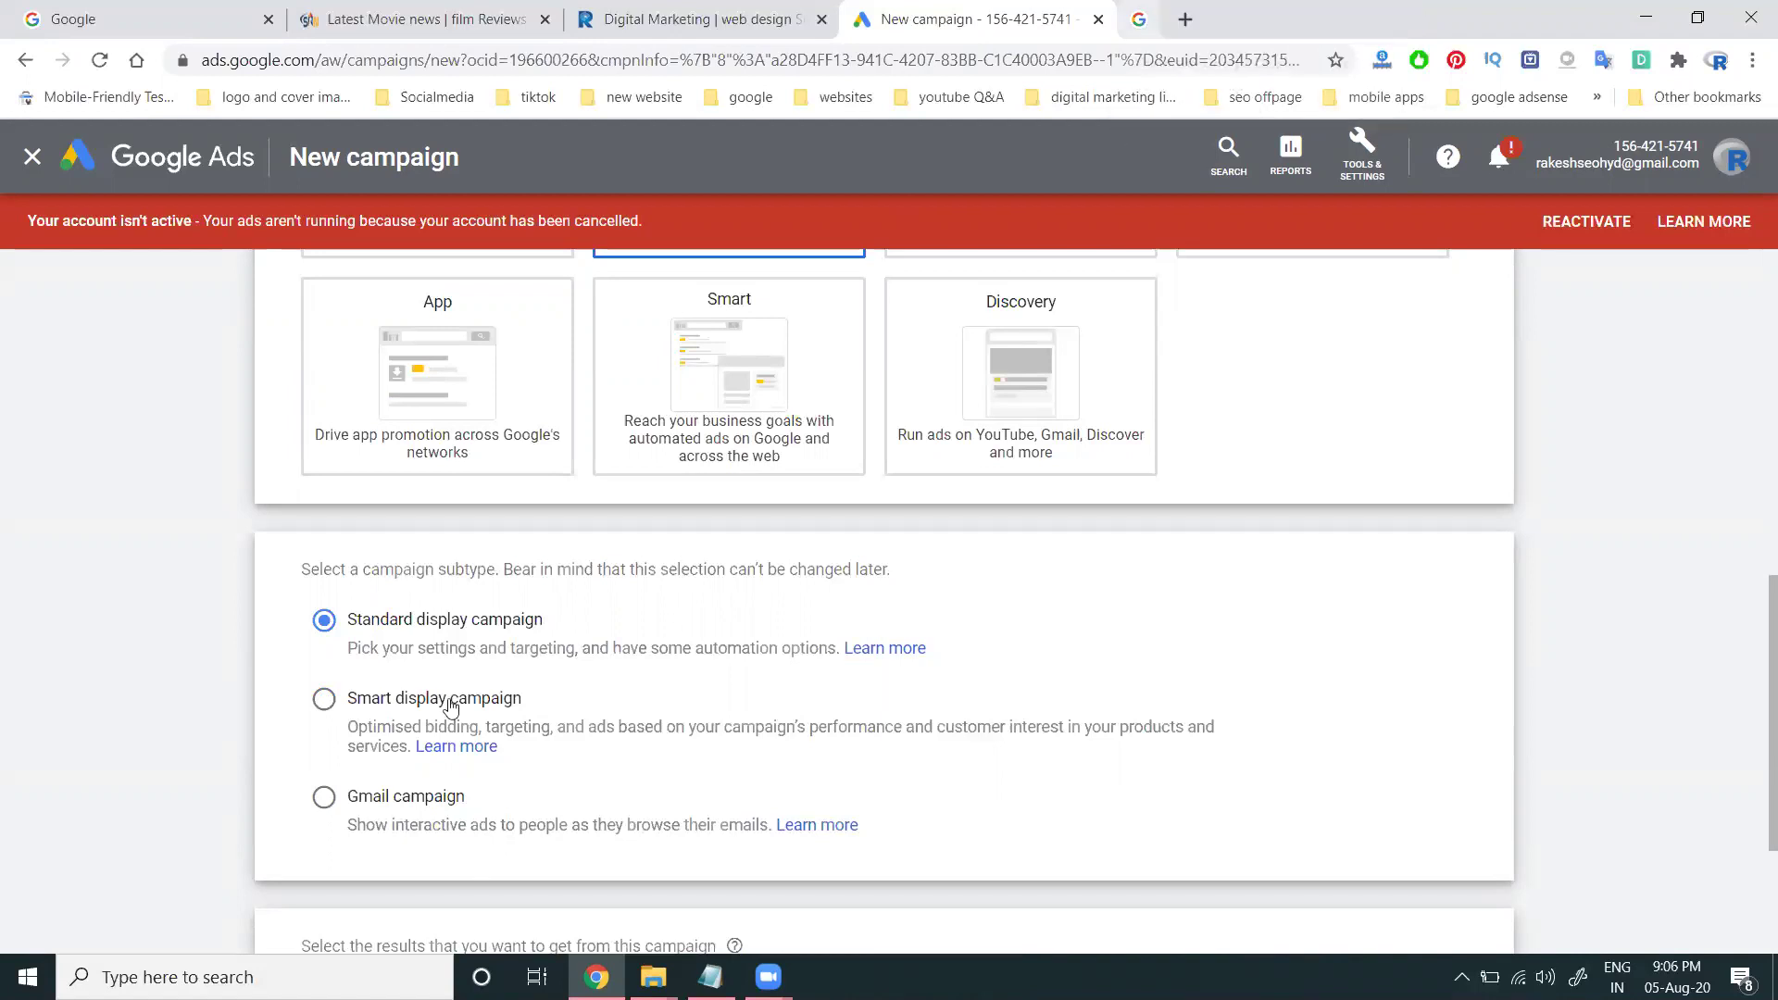
# - Read the help article linked from the Smart display campaign subtype in a separate tab, close it, and return to the campaign goals
pyautogui.rightClick(429, 750)
pyautogui.click(518, 486)
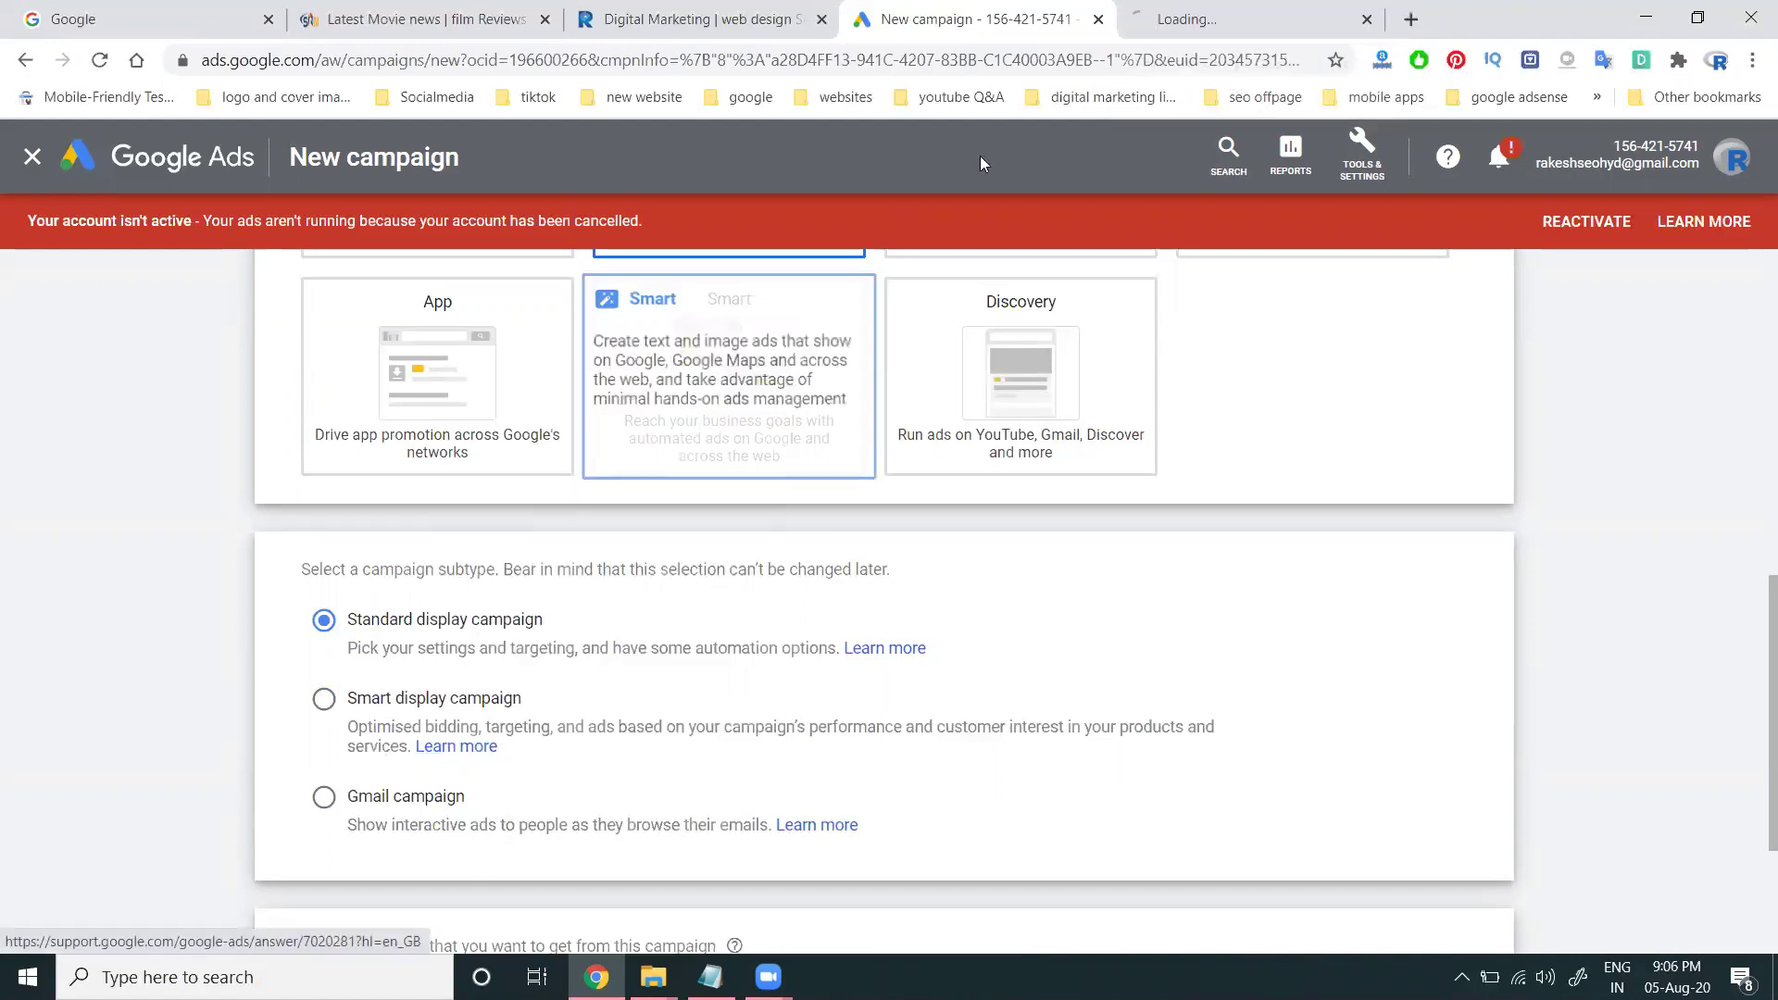
pyautogui.click(1148, 13)
pyautogui.scroll(-5, 822, 310)
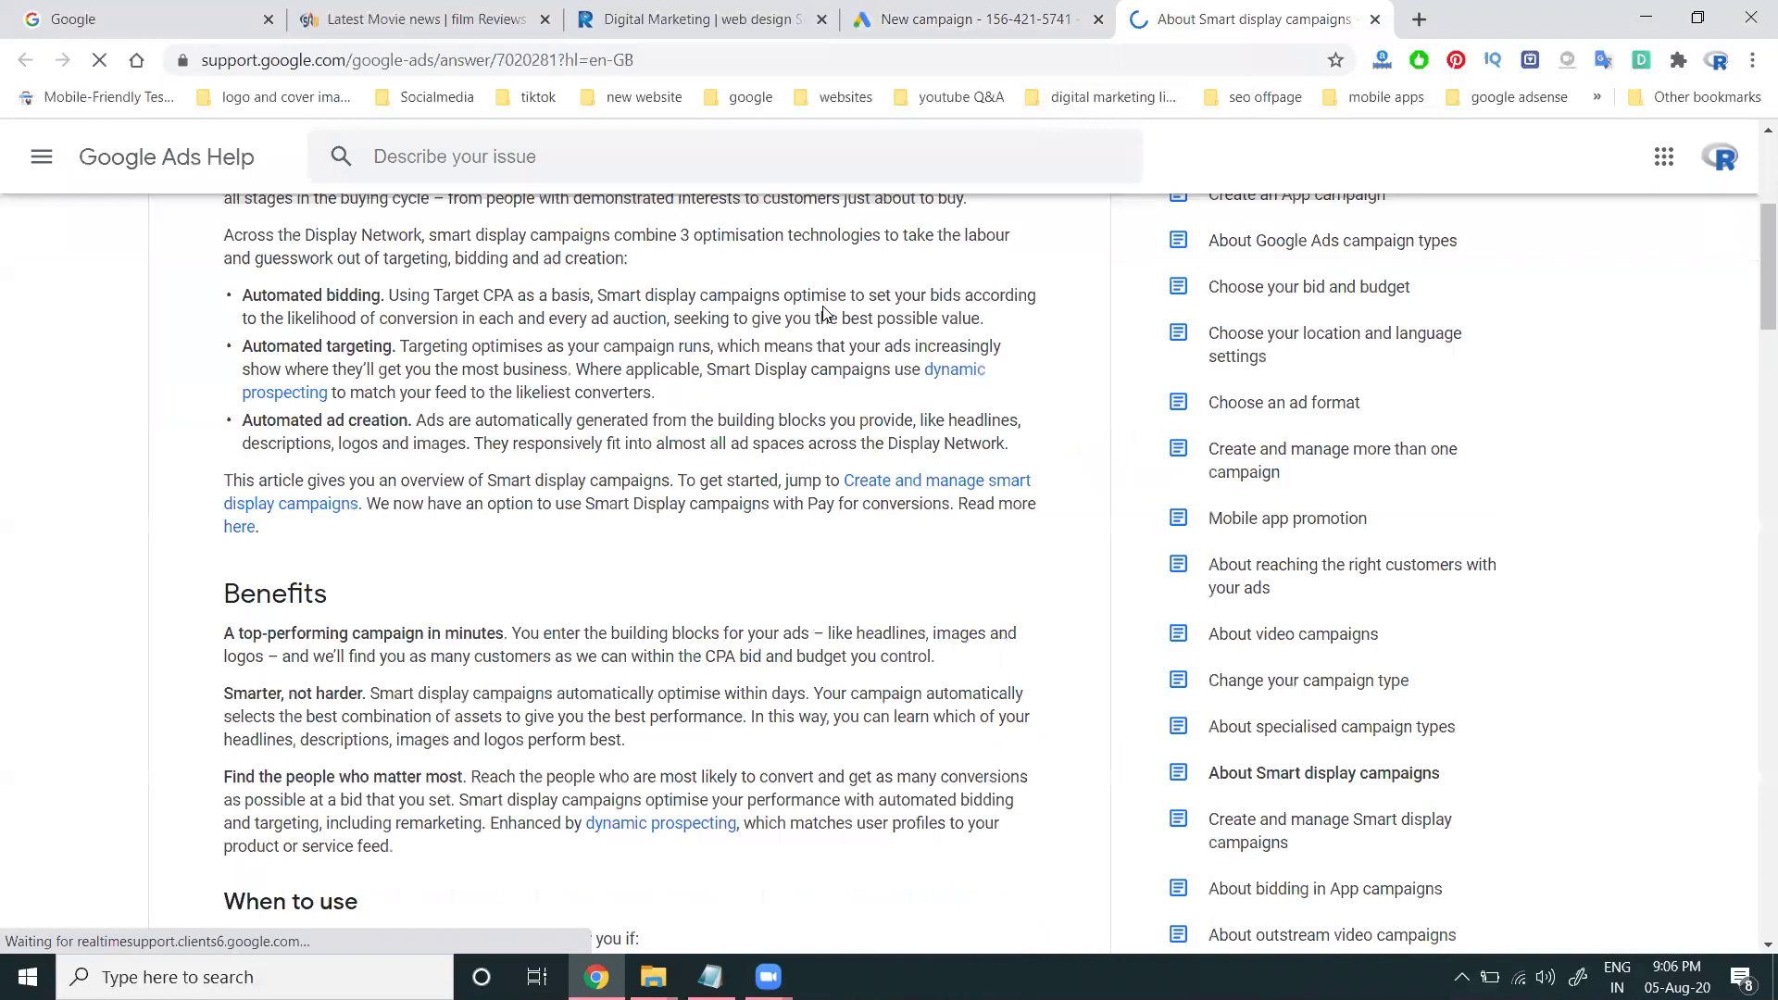
pyautogui.scroll(-5, 822, 310)
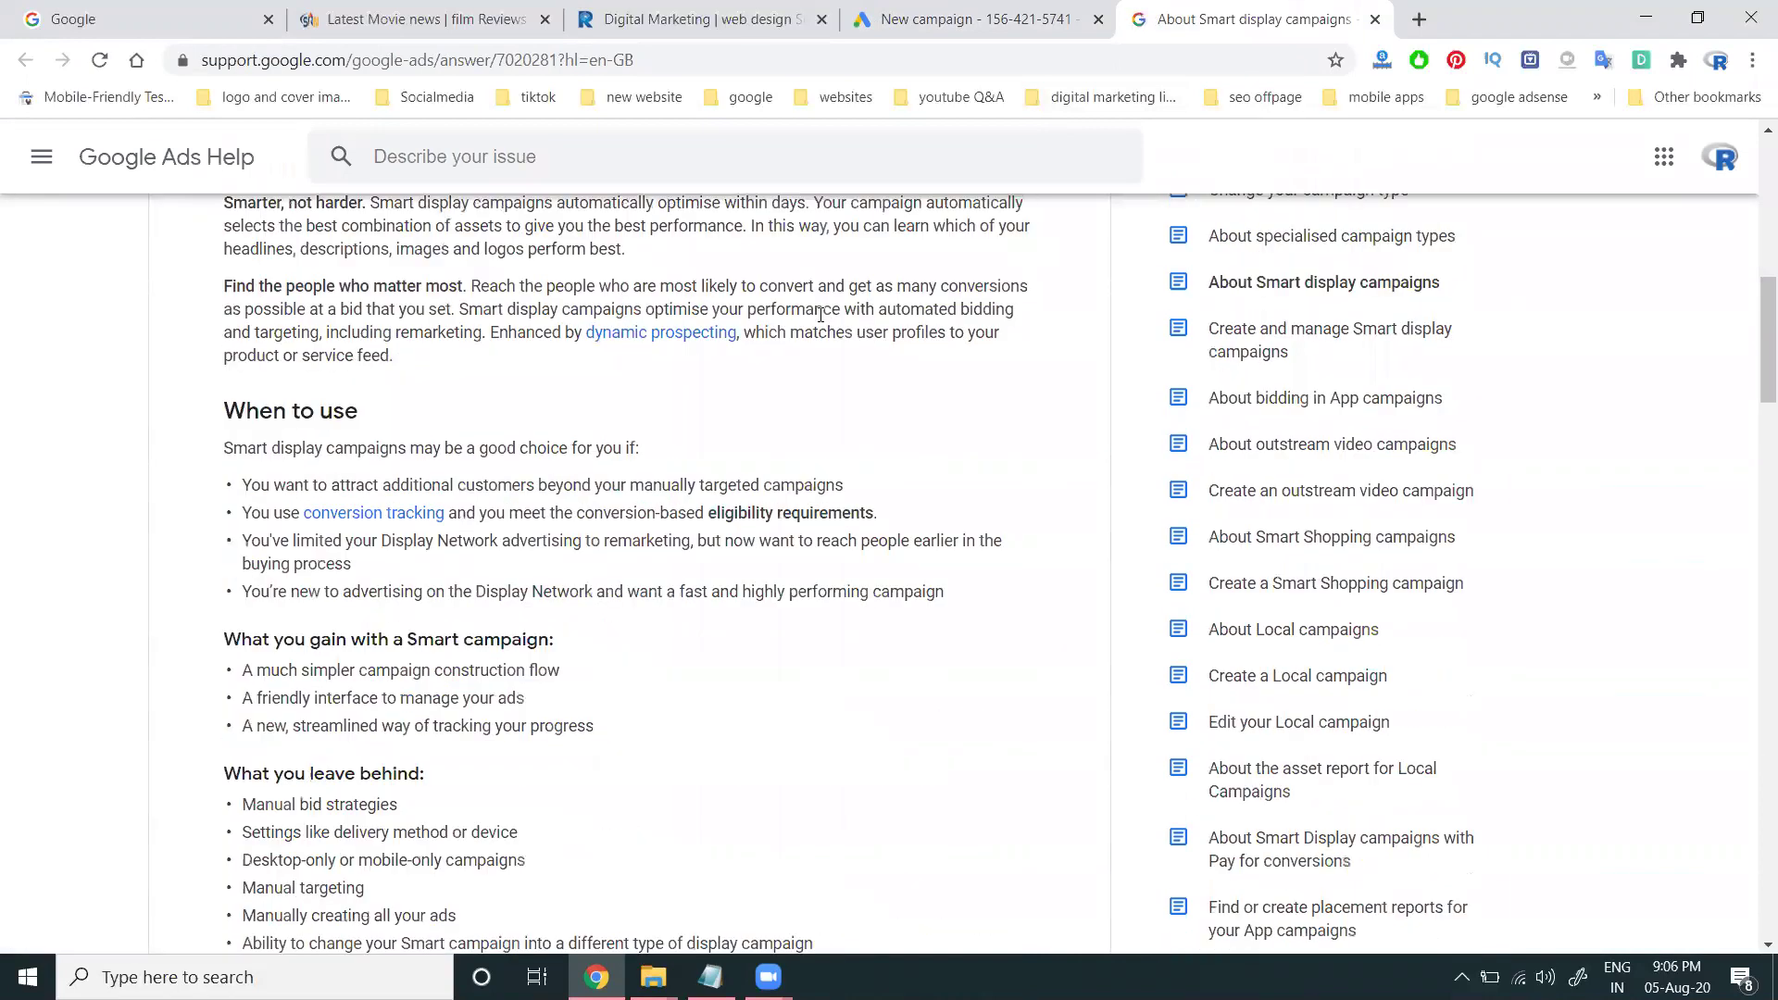
pyautogui.scroll(-5, 785, 350)
pyautogui.scroll(-15, 785, 350)
pyautogui.scroll(-5, 786, 349)
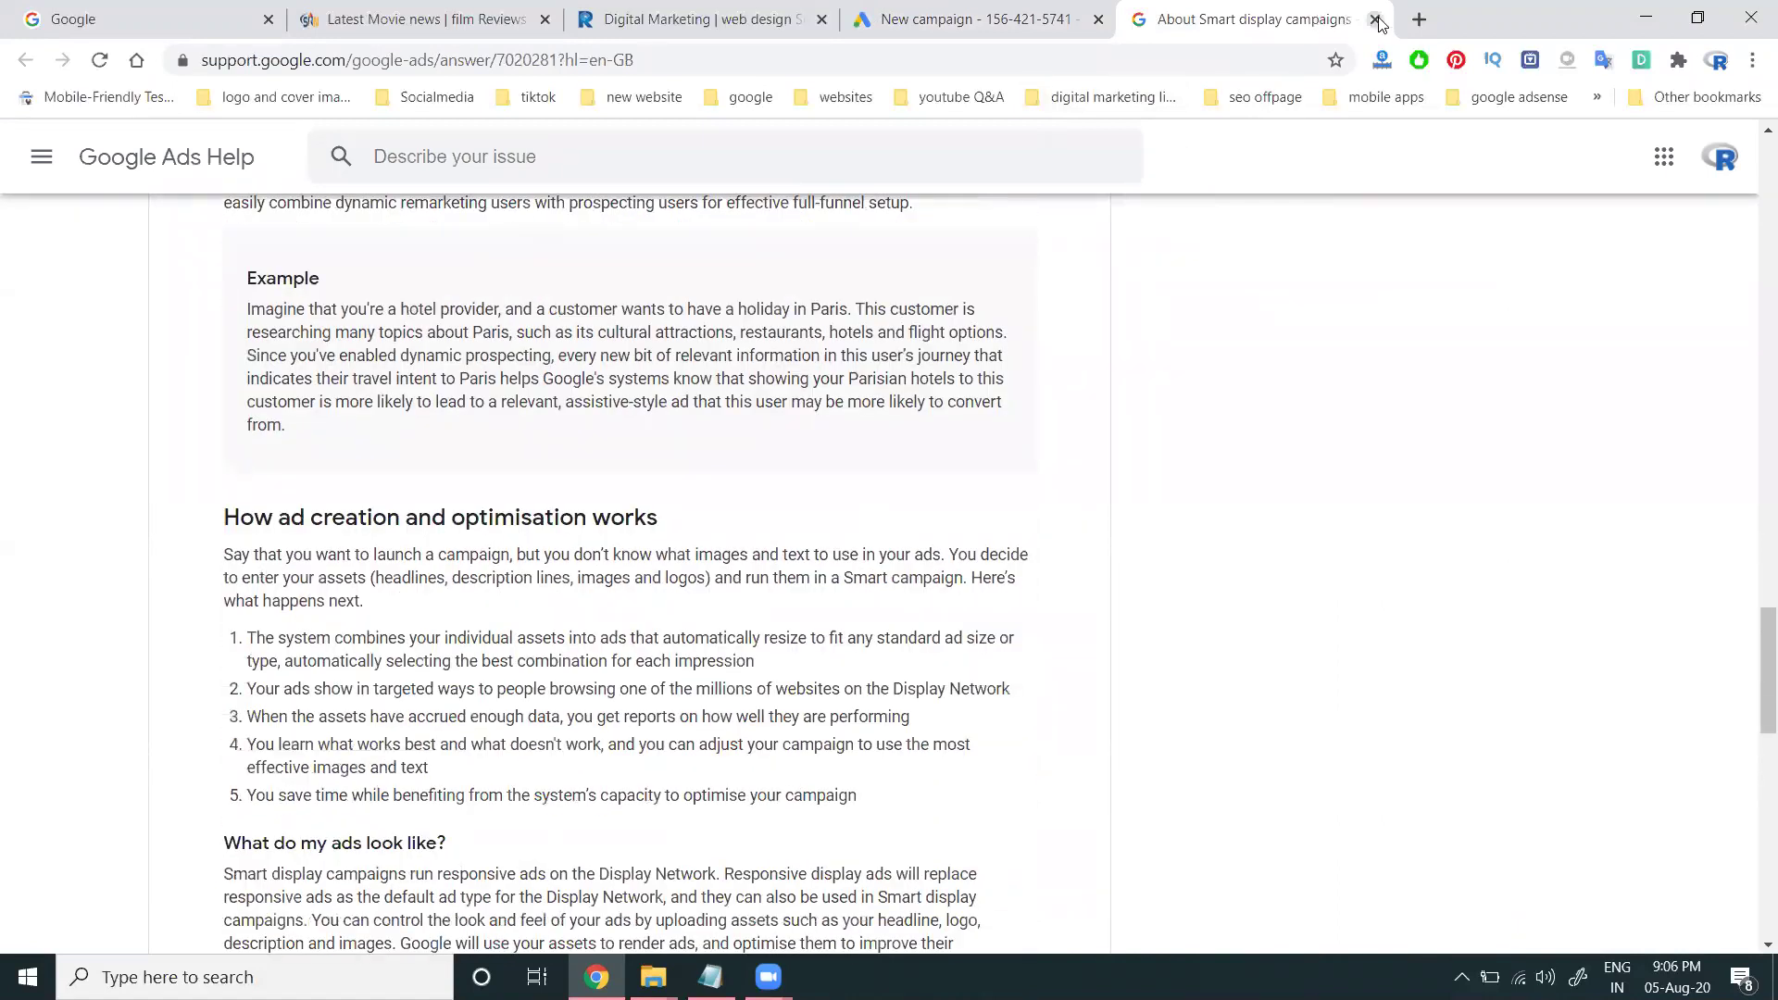
pyautogui.click(1376, 20)
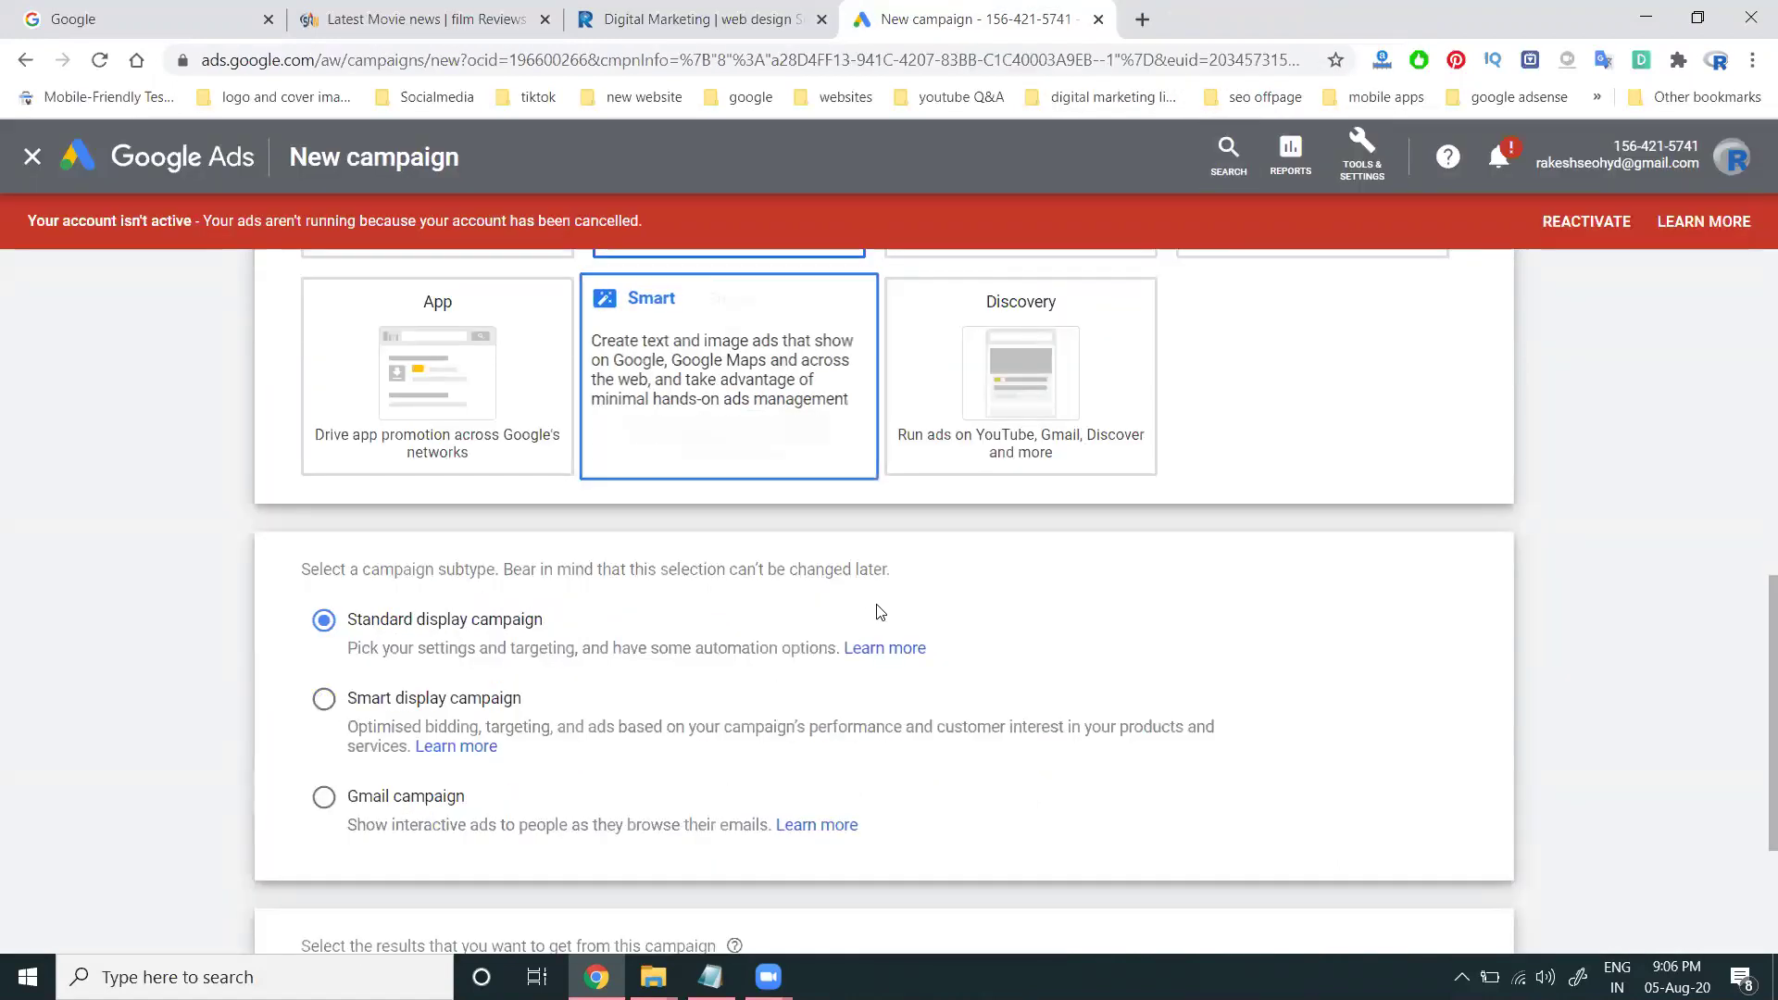
pyautogui.scroll(8, 875, 611)
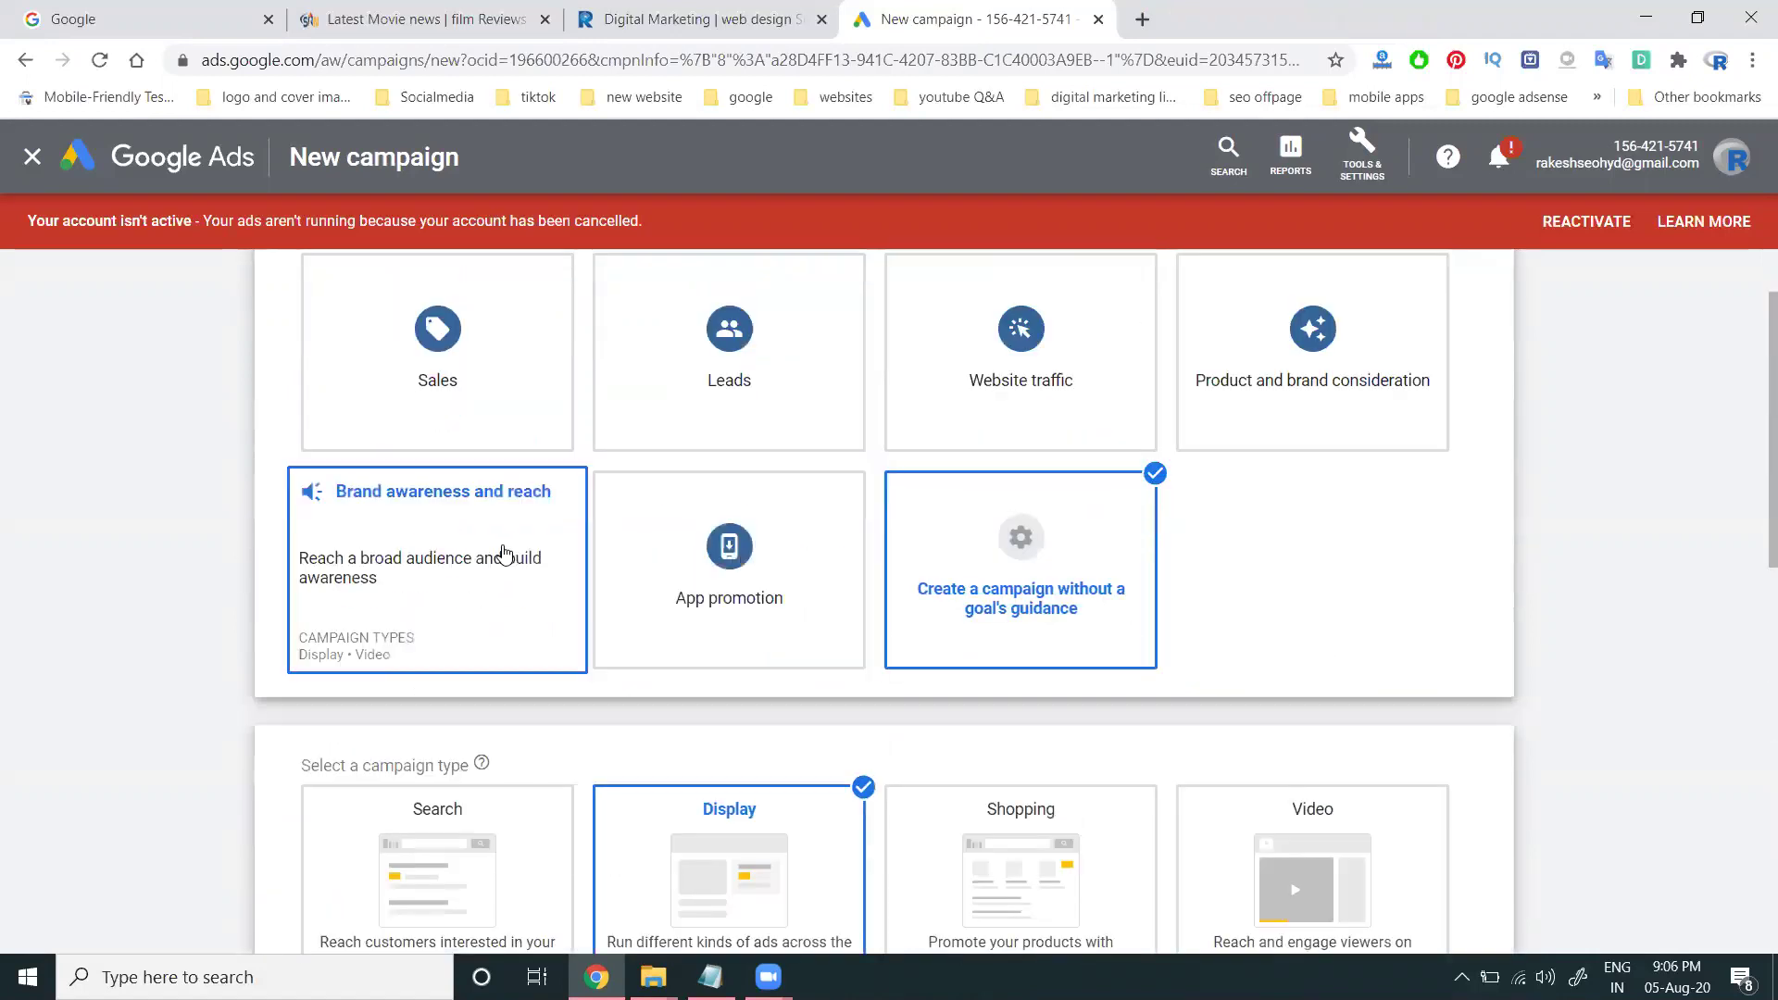
# - Compare the Display campaign options offered for the Brand awareness and reach goal and the Product and brand consideration goal
pyautogui.click(505, 553)
pyautogui.scroll(-3, 504, 553)
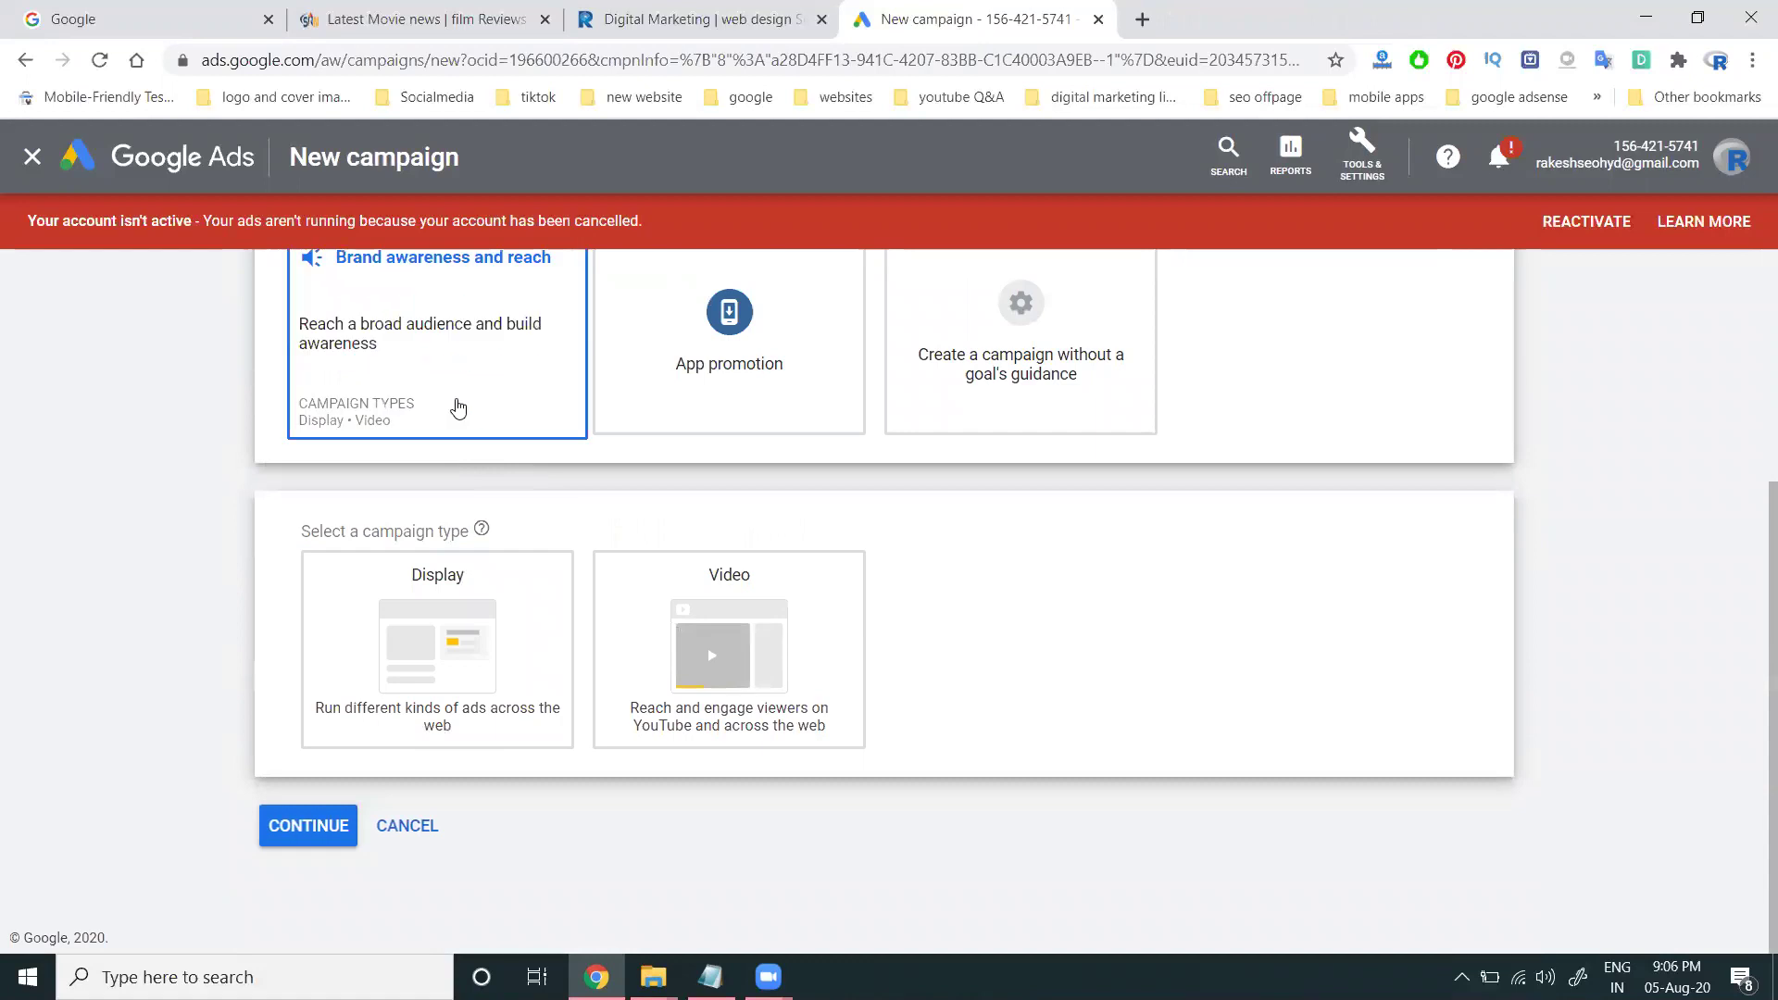
pyautogui.click(440, 606)
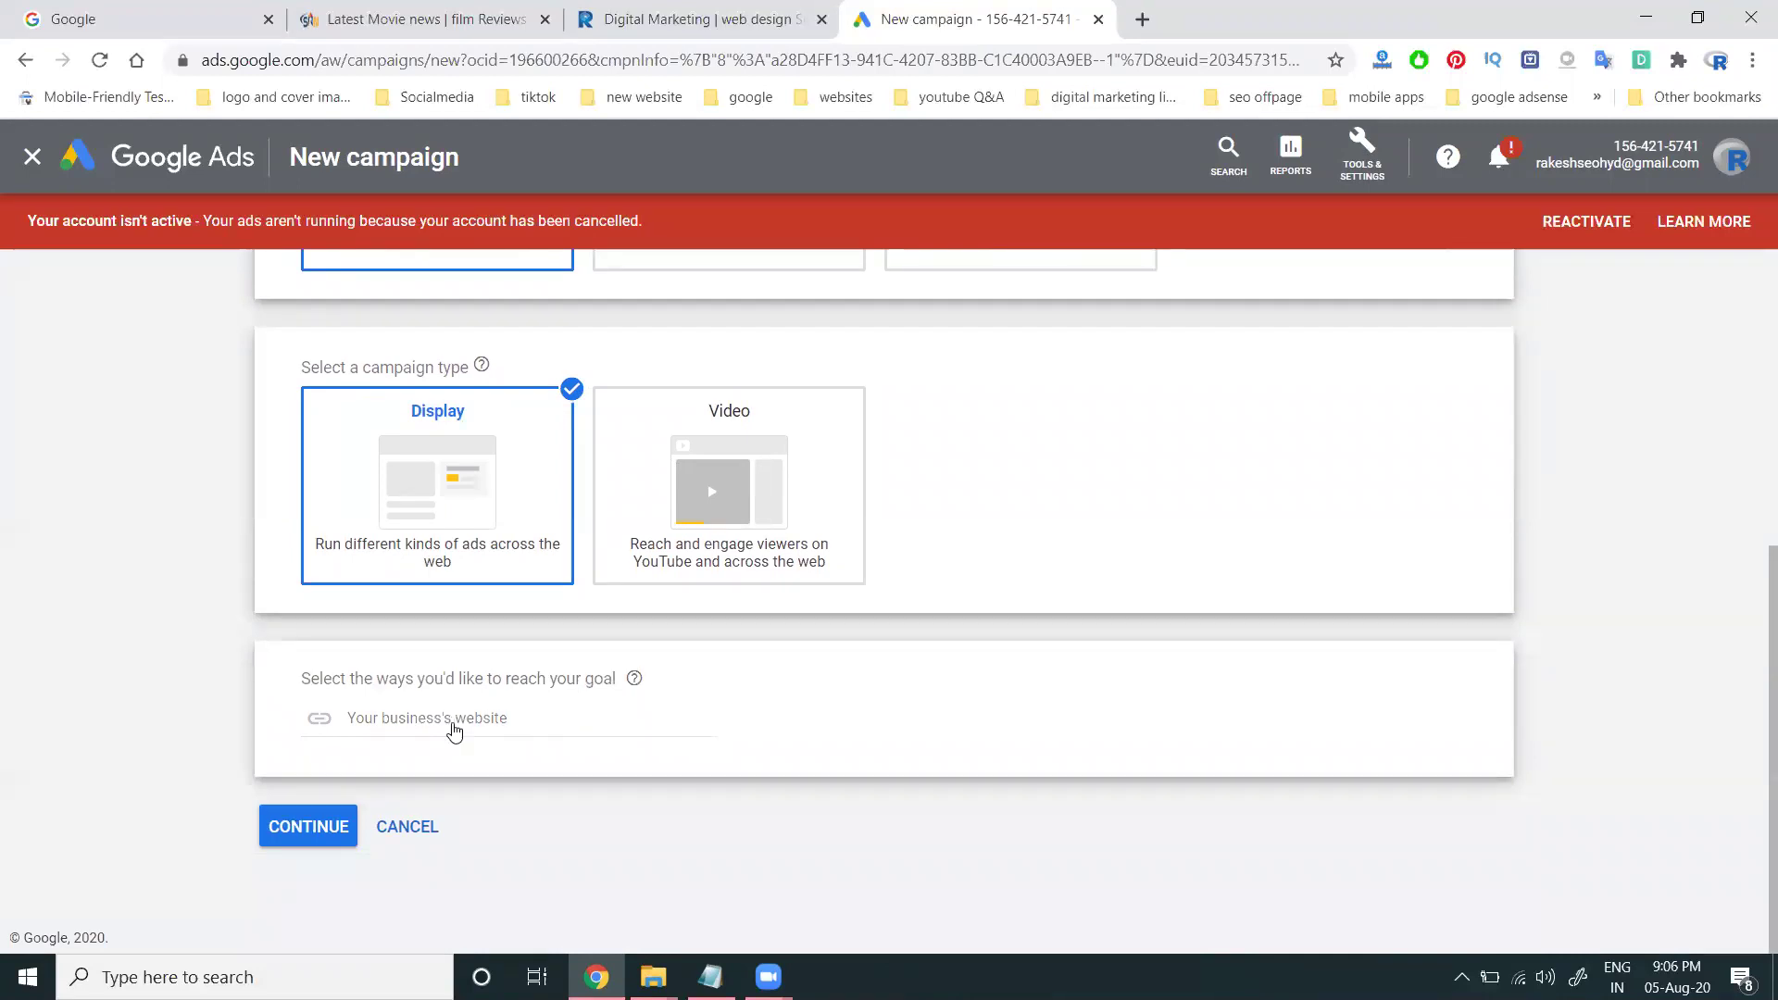
pyautogui.scroll(5, 454, 731)
pyautogui.click(1242, 408)
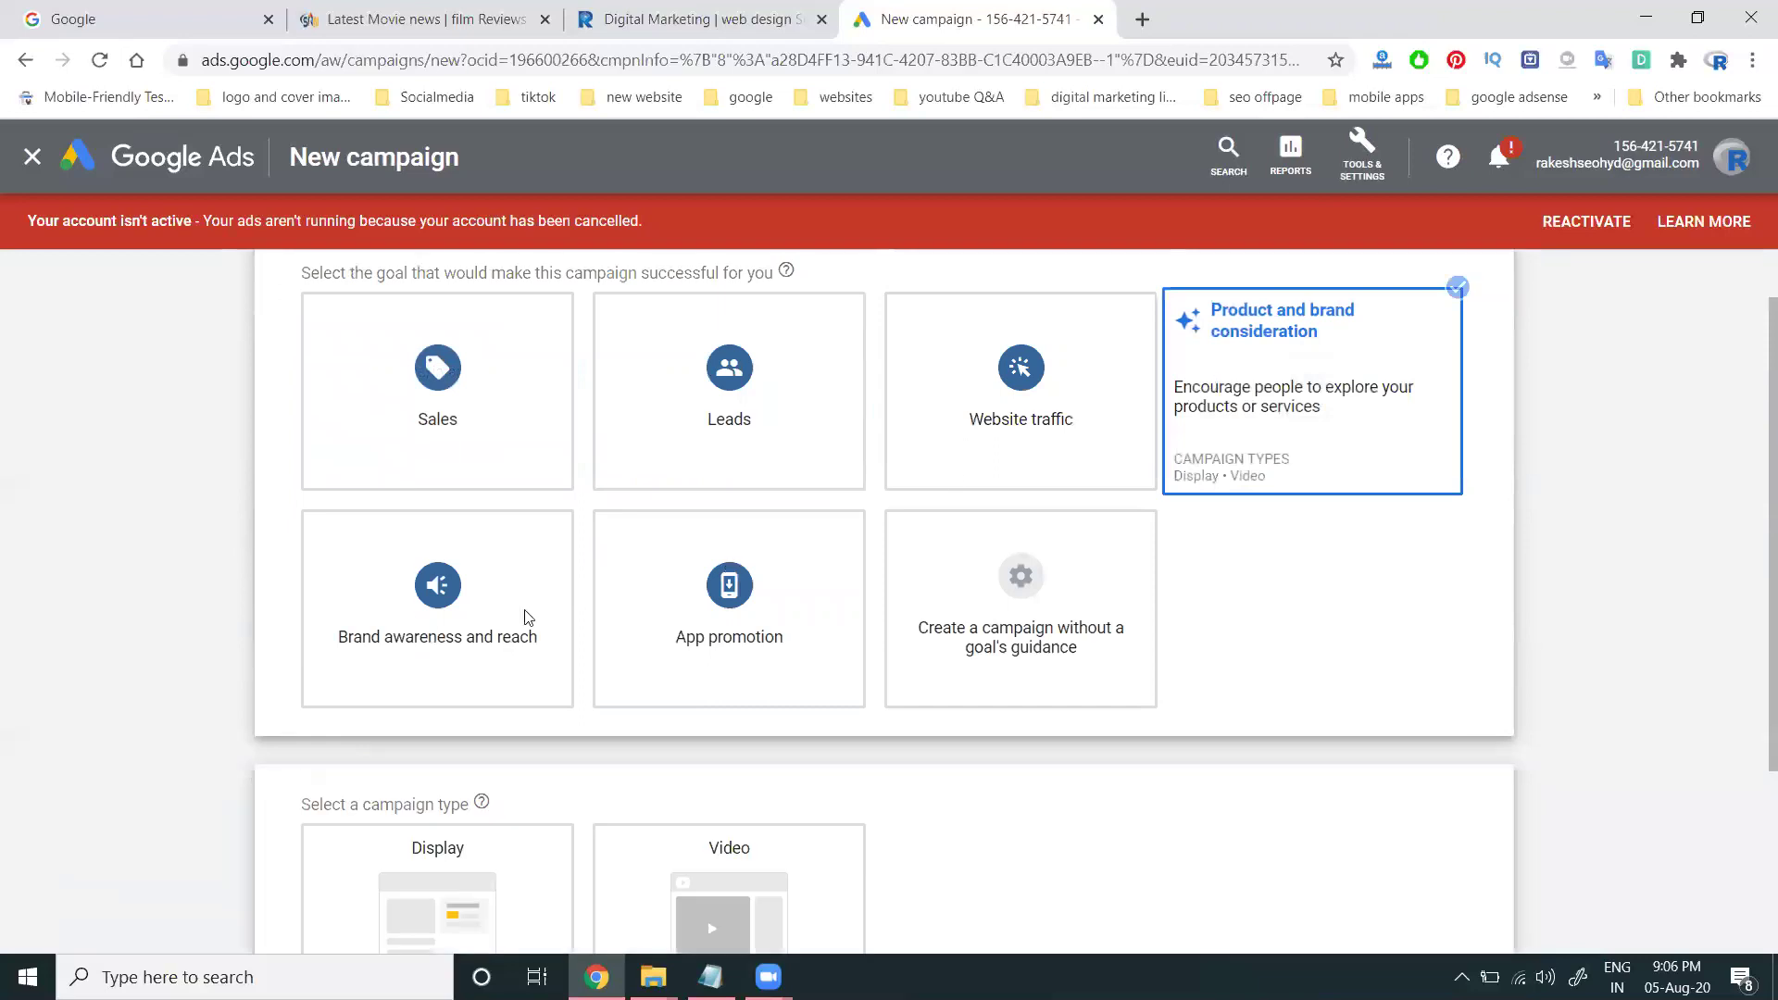
pyautogui.click(478, 770)
# - Examine the Display campaign subtypes available under the Website traffic and Leads goals
pyautogui.scroll(2, 1278, 408)
pyautogui.click(1056, 385)
pyautogui.scroll(-4, 482, 589)
pyautogui.click(657, 561)
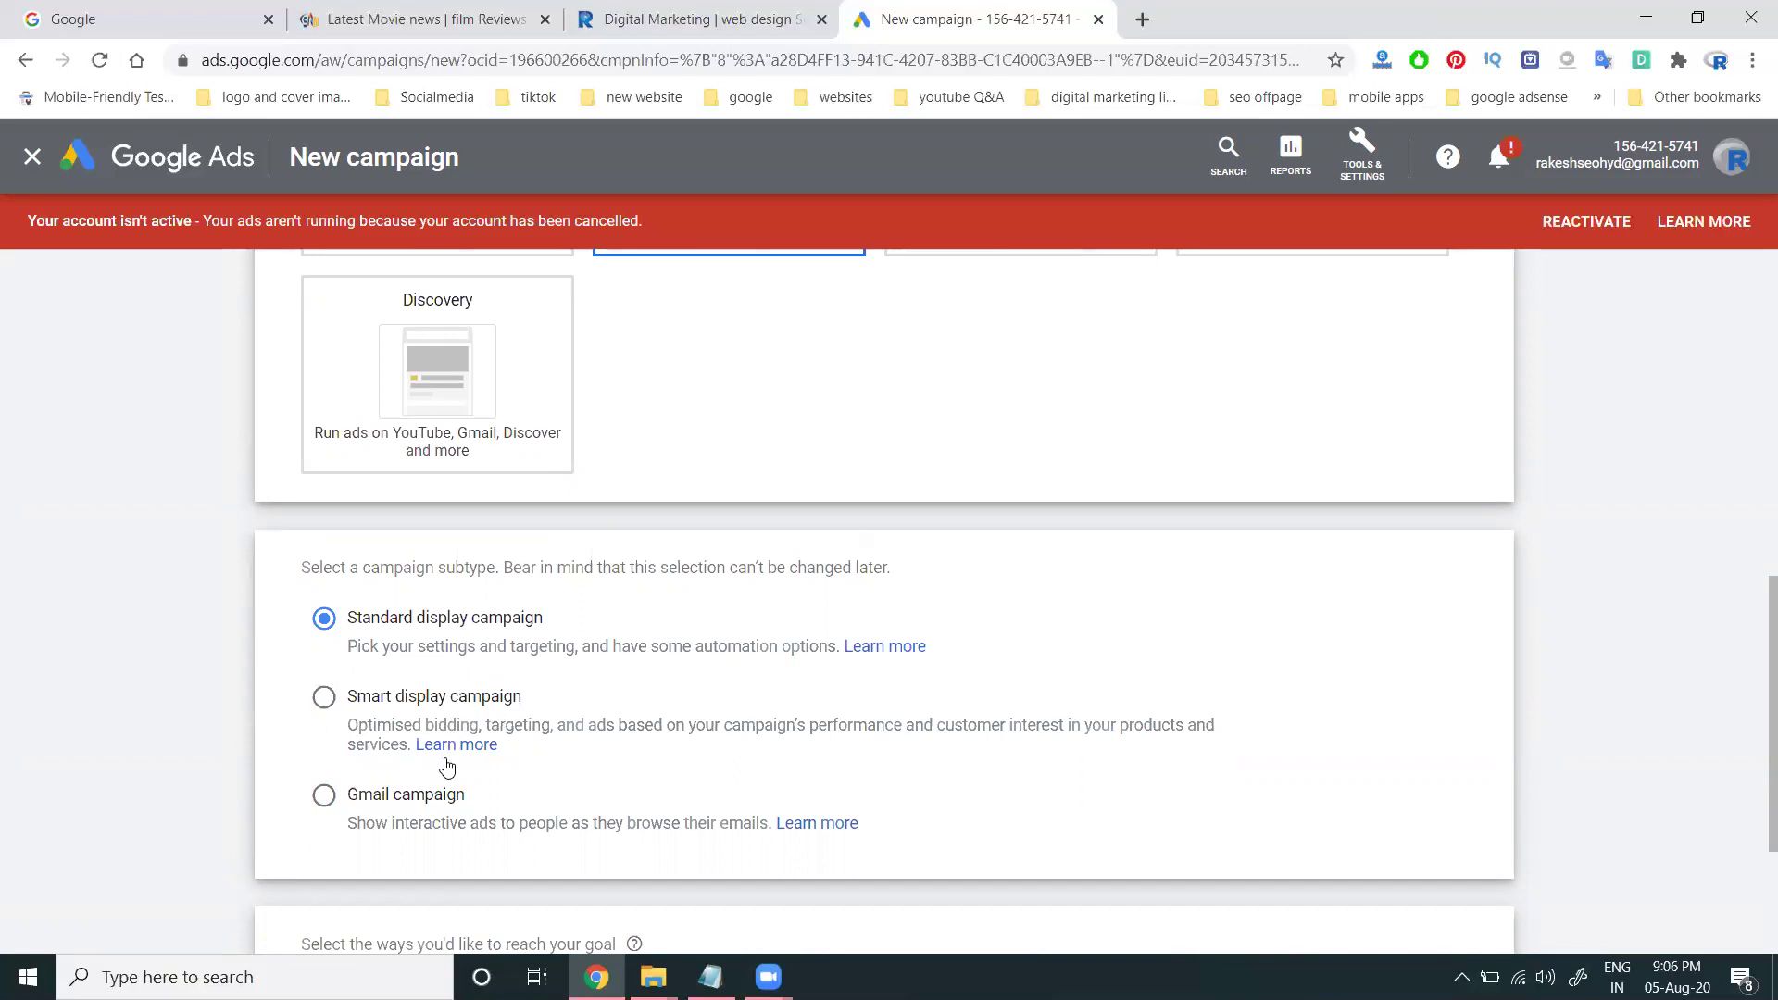
pyautogui.scroll(7, 437, 810)
pyautogui.scroll(-4, 715, 421)
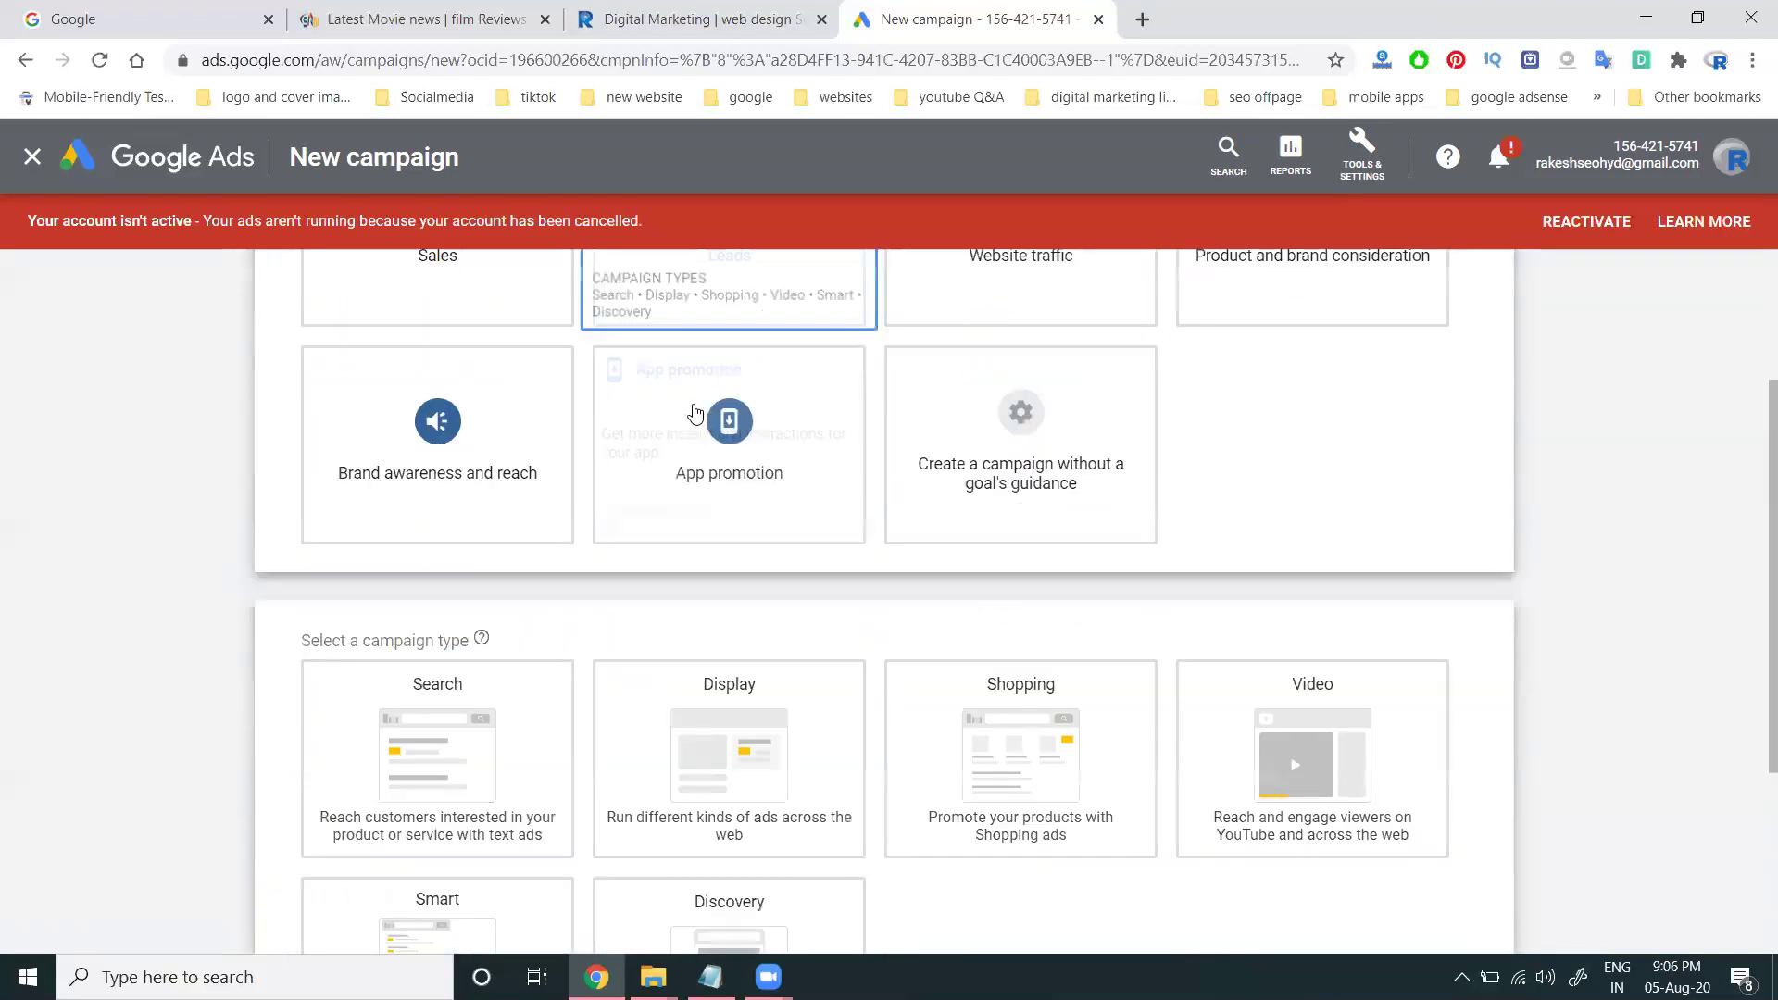
pyautogui.scroll(-3, 696, 546)
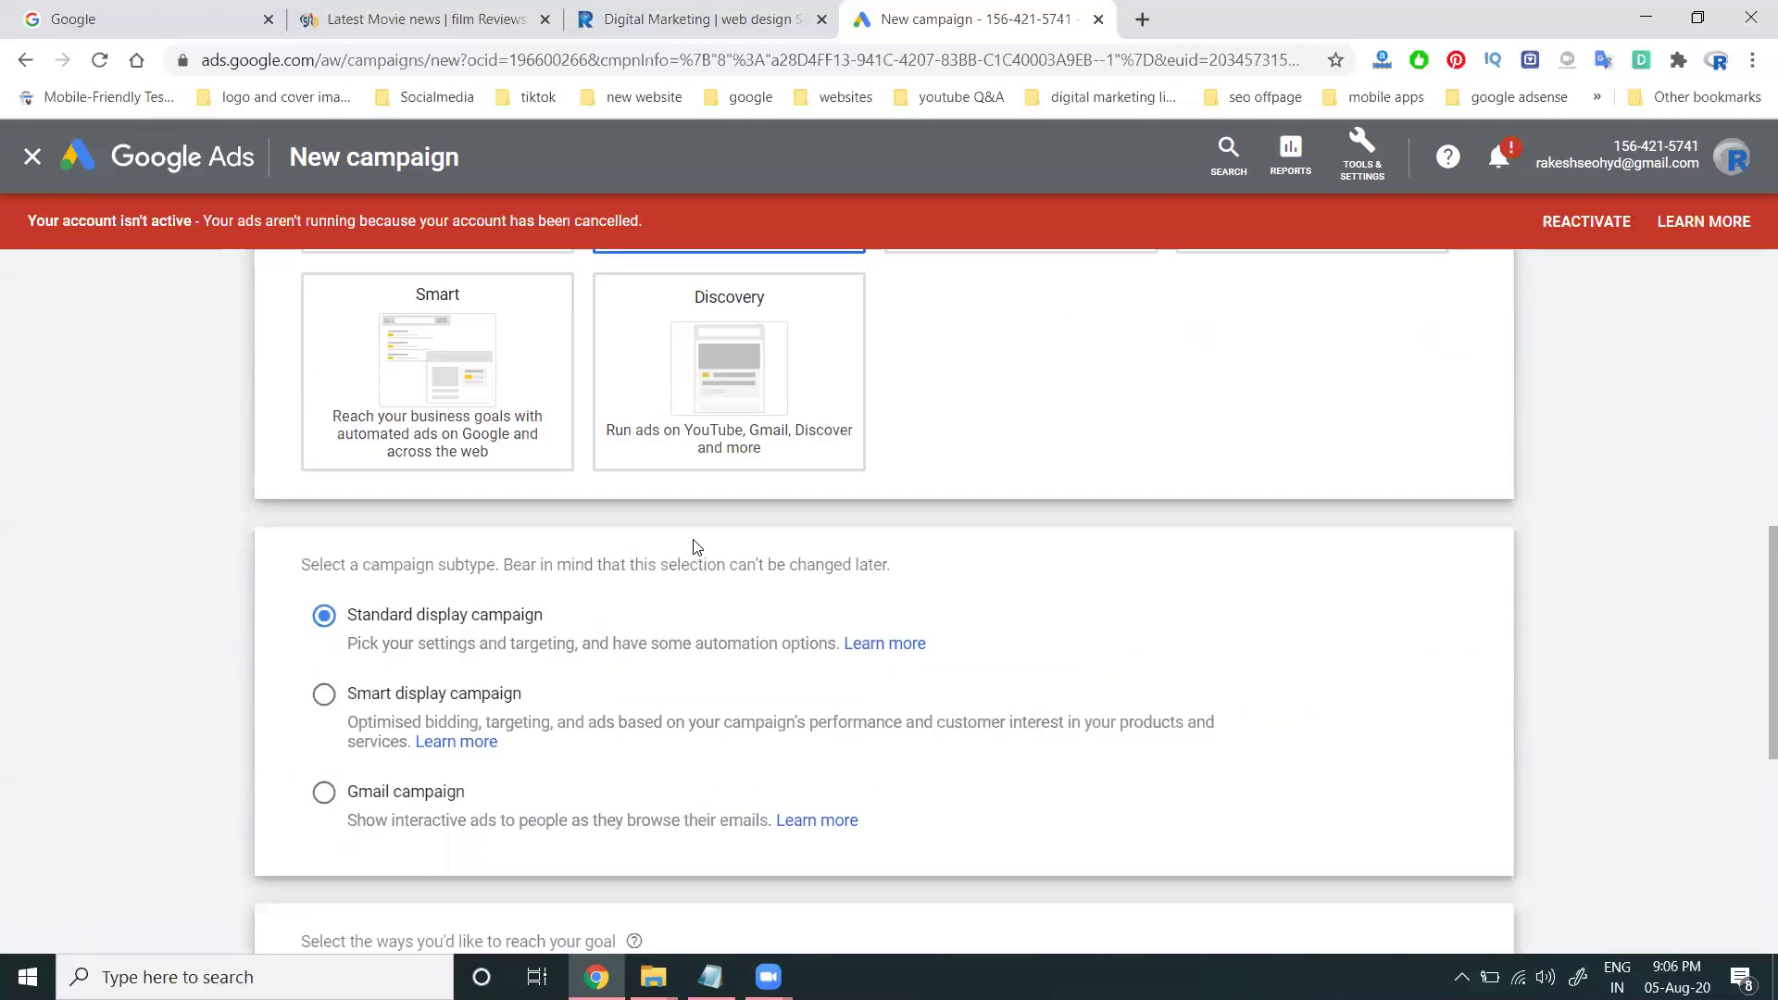
pyautogui.scroll(7, 696, 548)
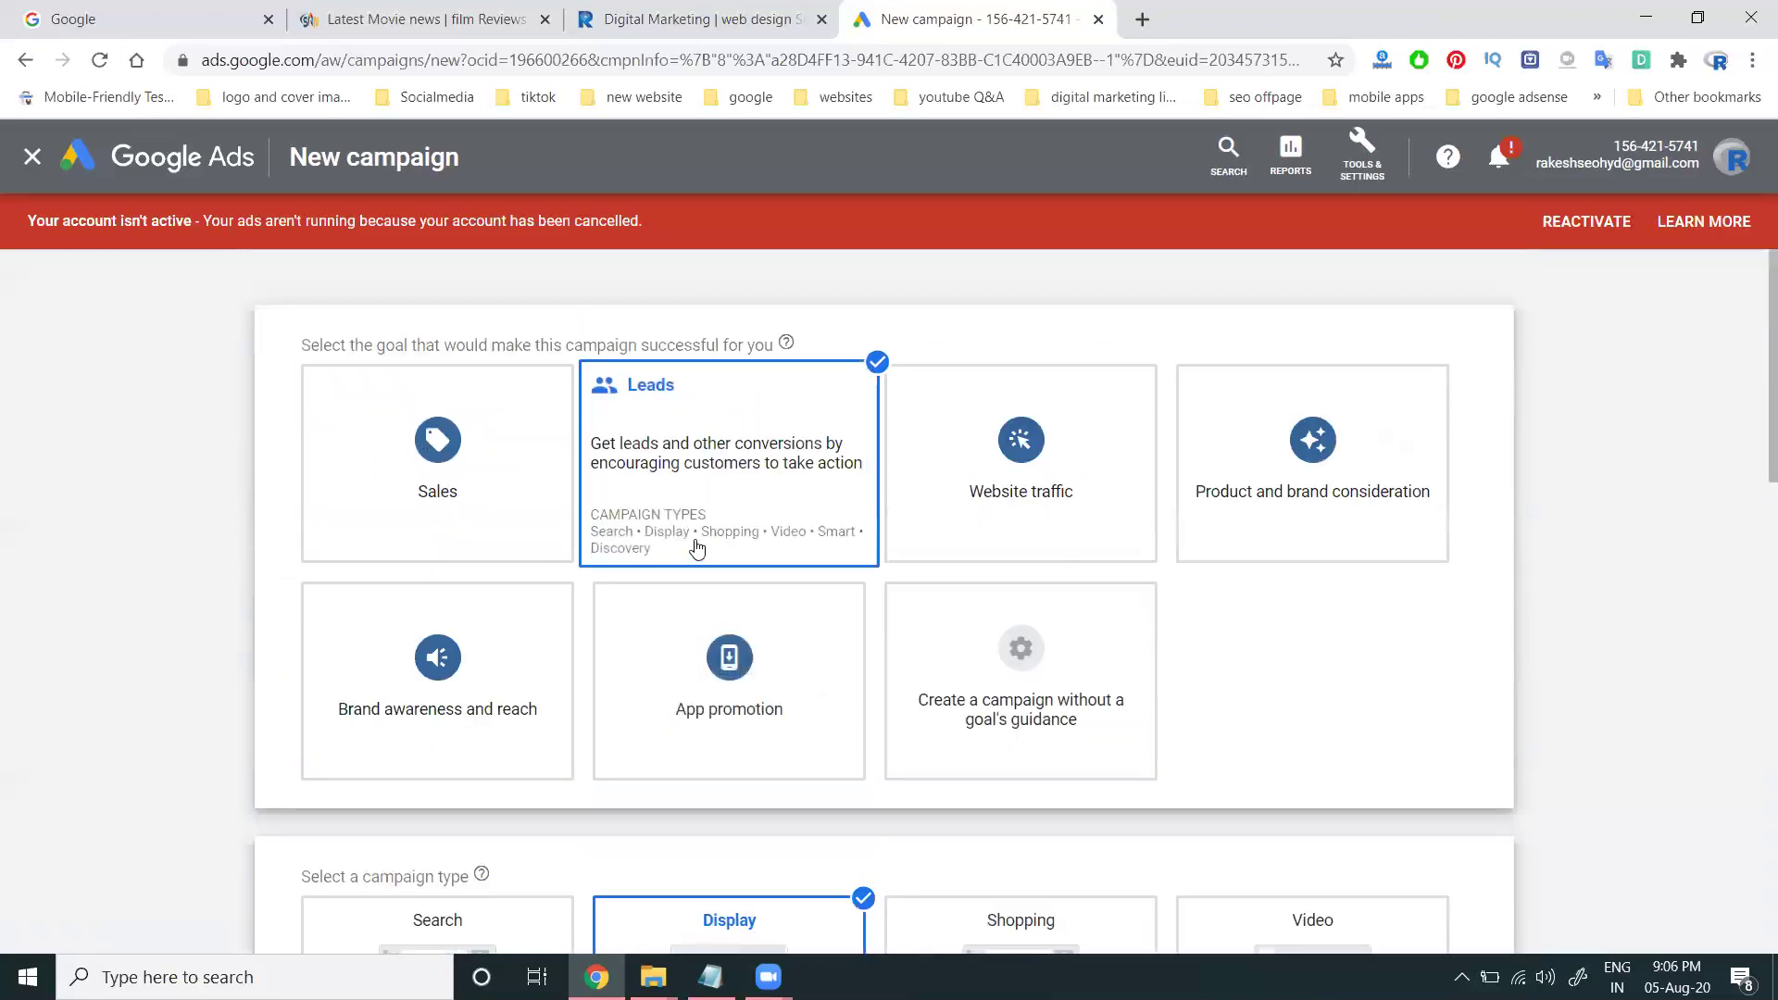
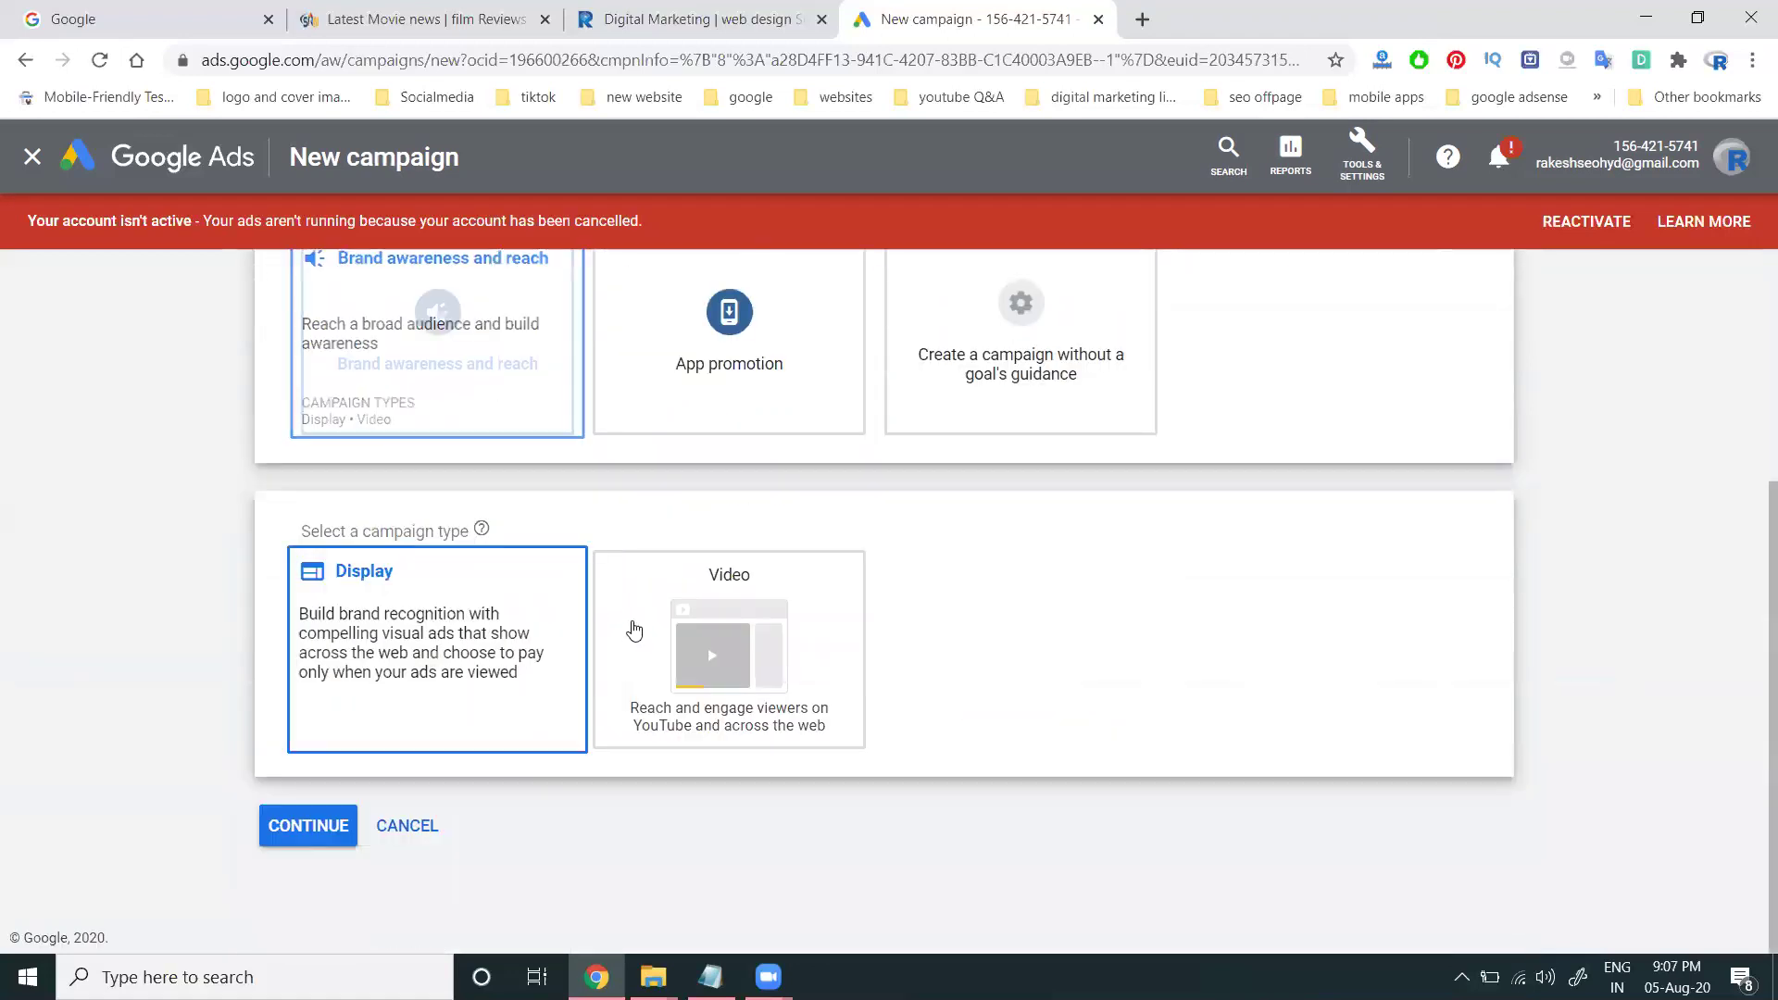
pyautogui.click(570, 628)
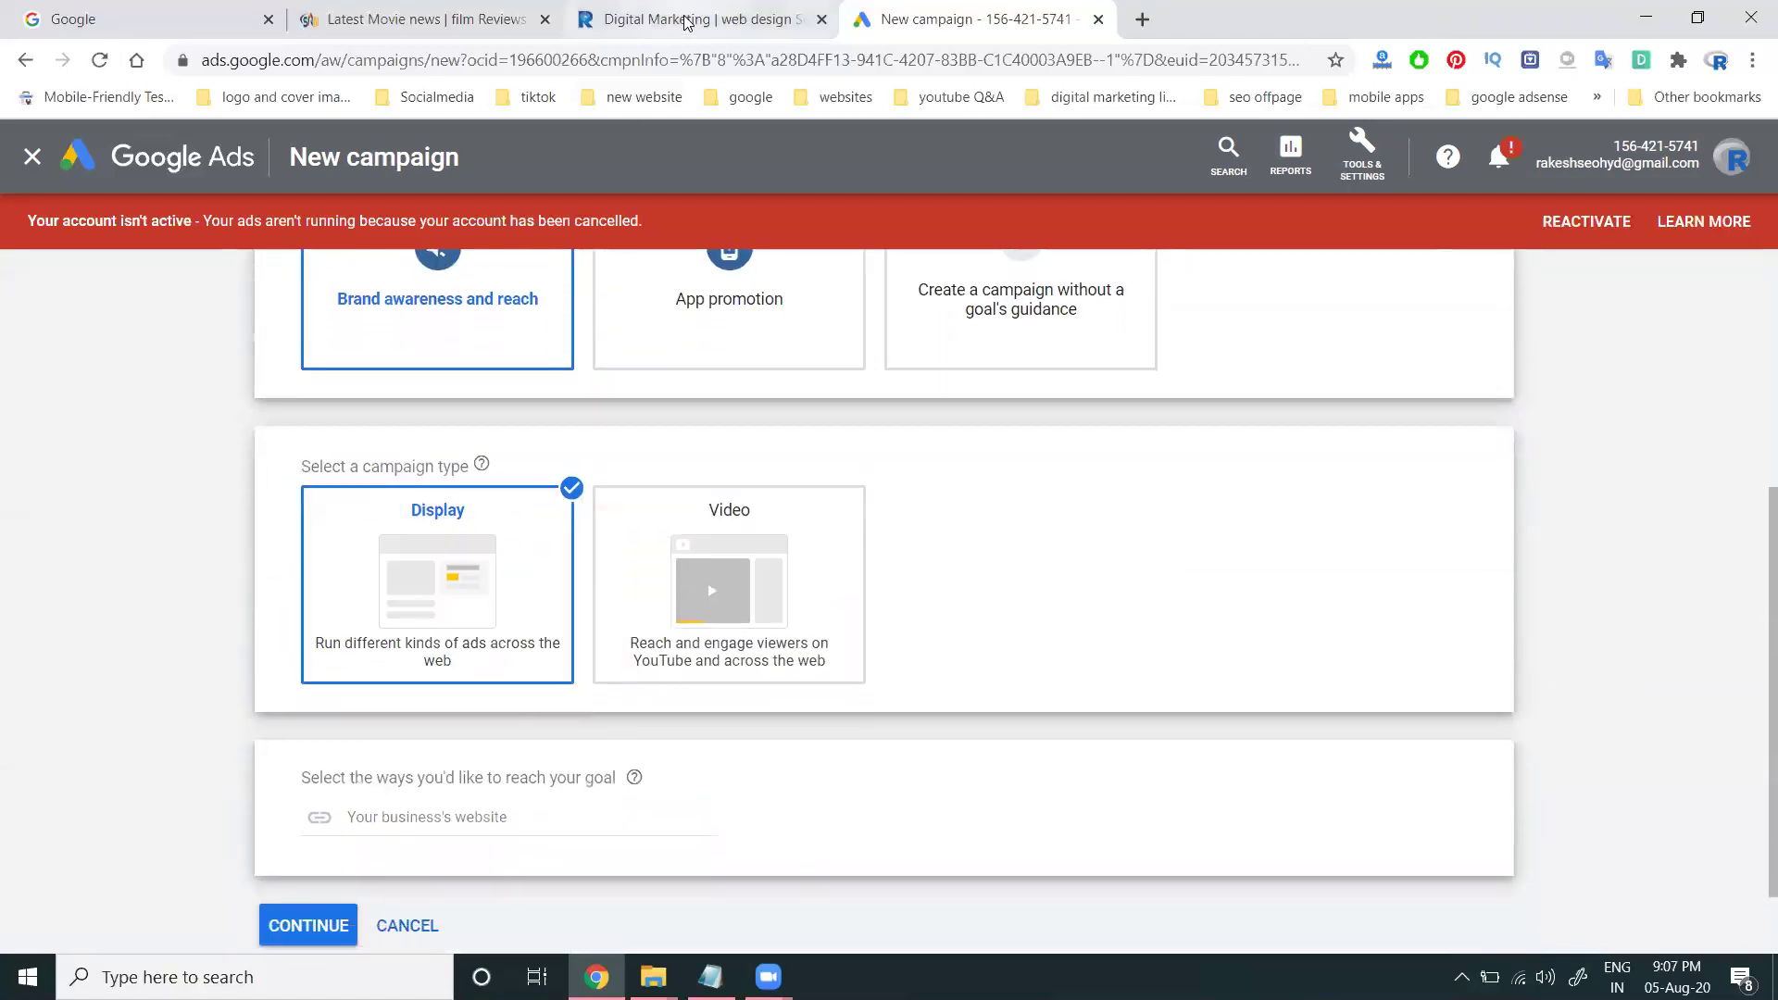
pyautogui.click(689, 19)
pyautogui.click(648, 60)
pyautogui.hotkey('ctrl', 'c')
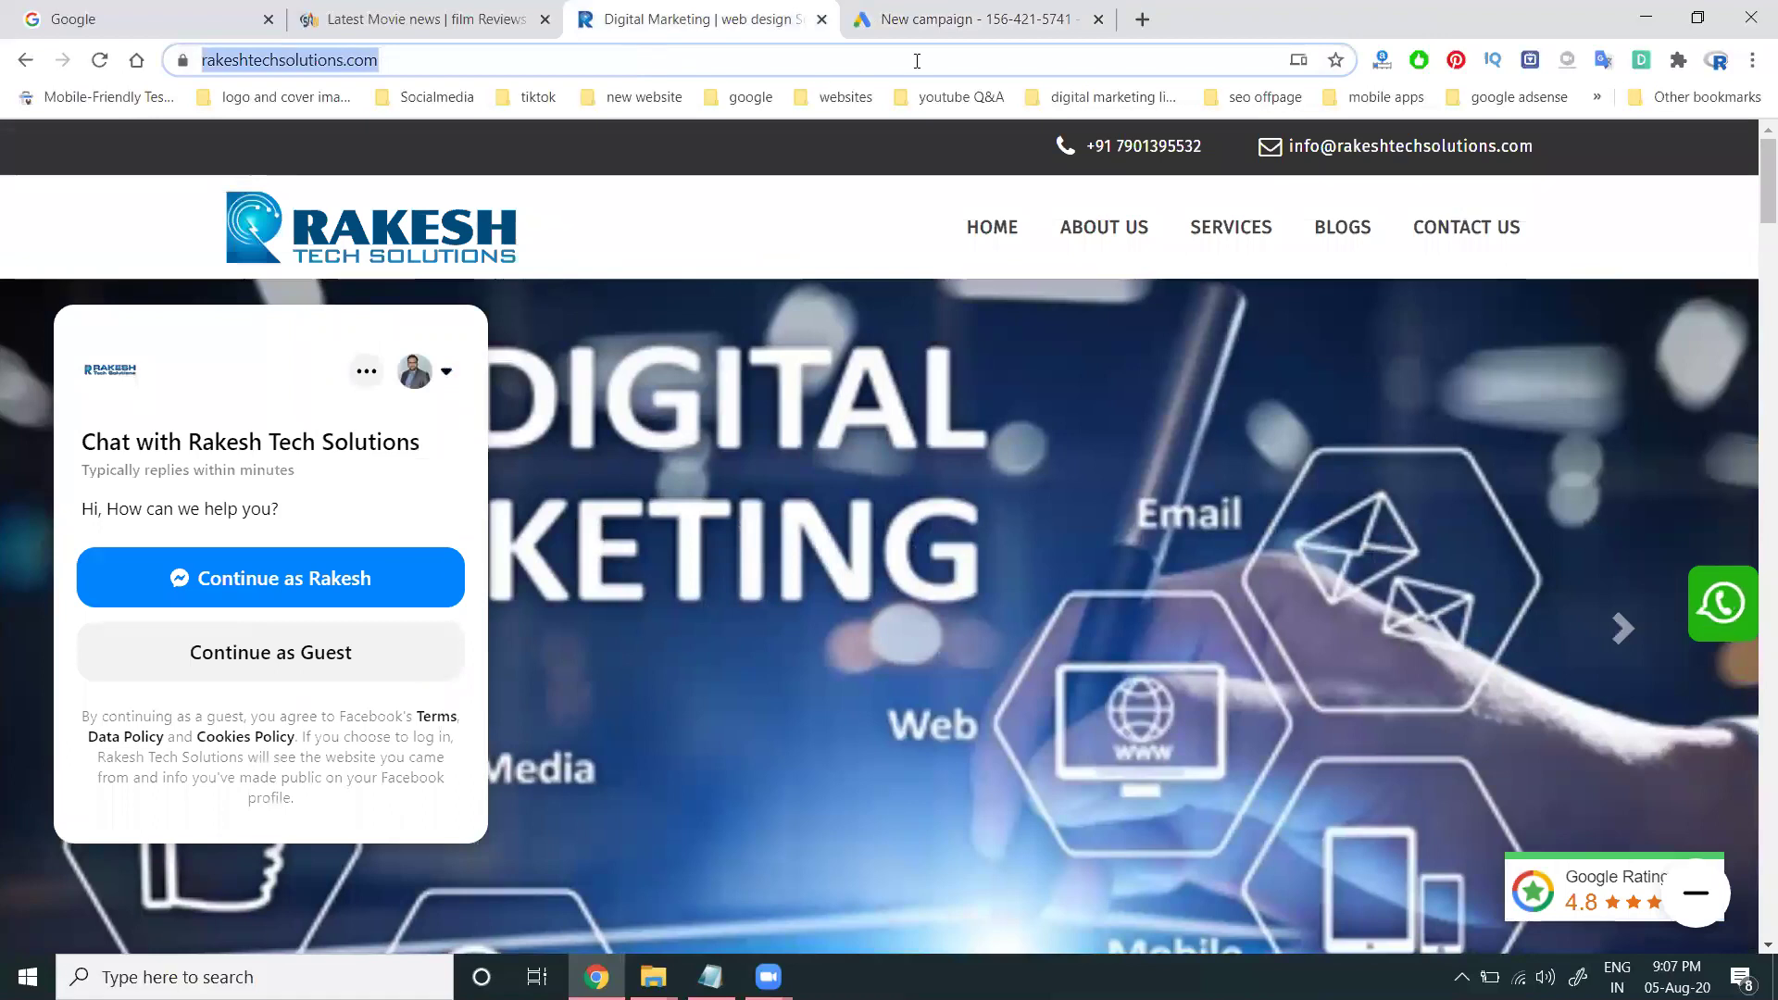
pyautogui.click(968, 18)
pyautogui.click(481, 820)
pyautogui.hotkey('ctrl', 'v')
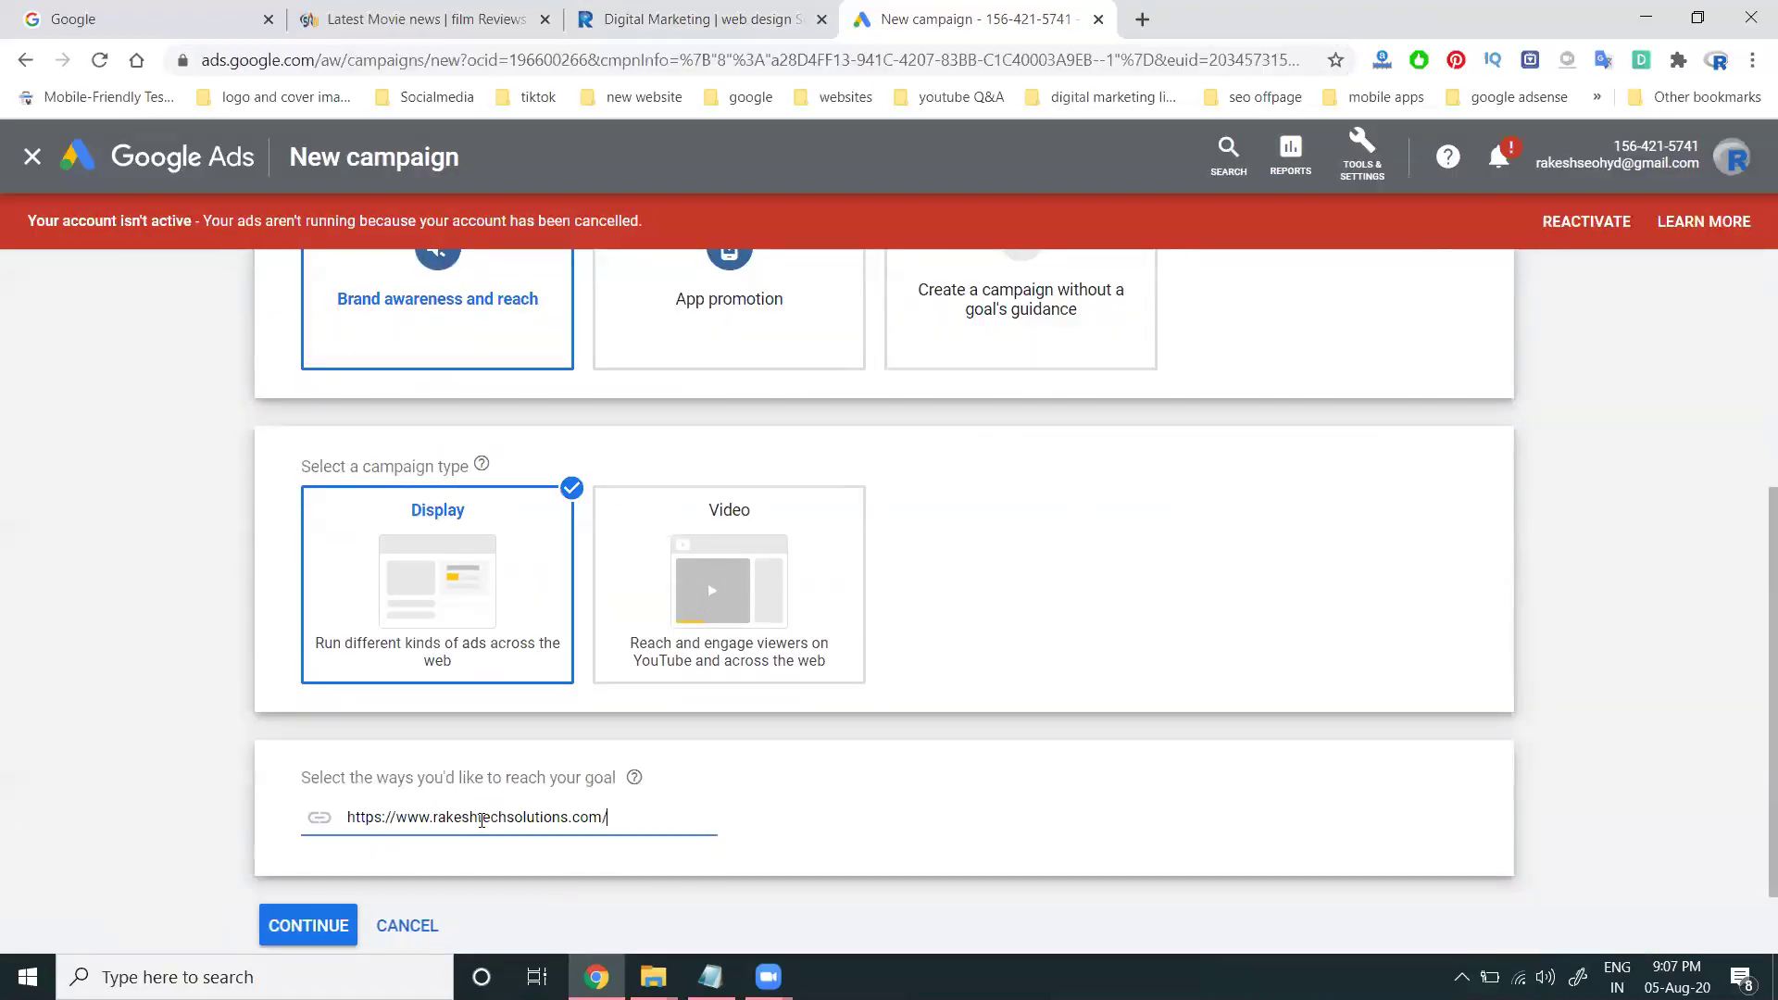
# - Continue to the campaign settings and prefix the default campaign name with RTS
pyautogui.click(301, 930)
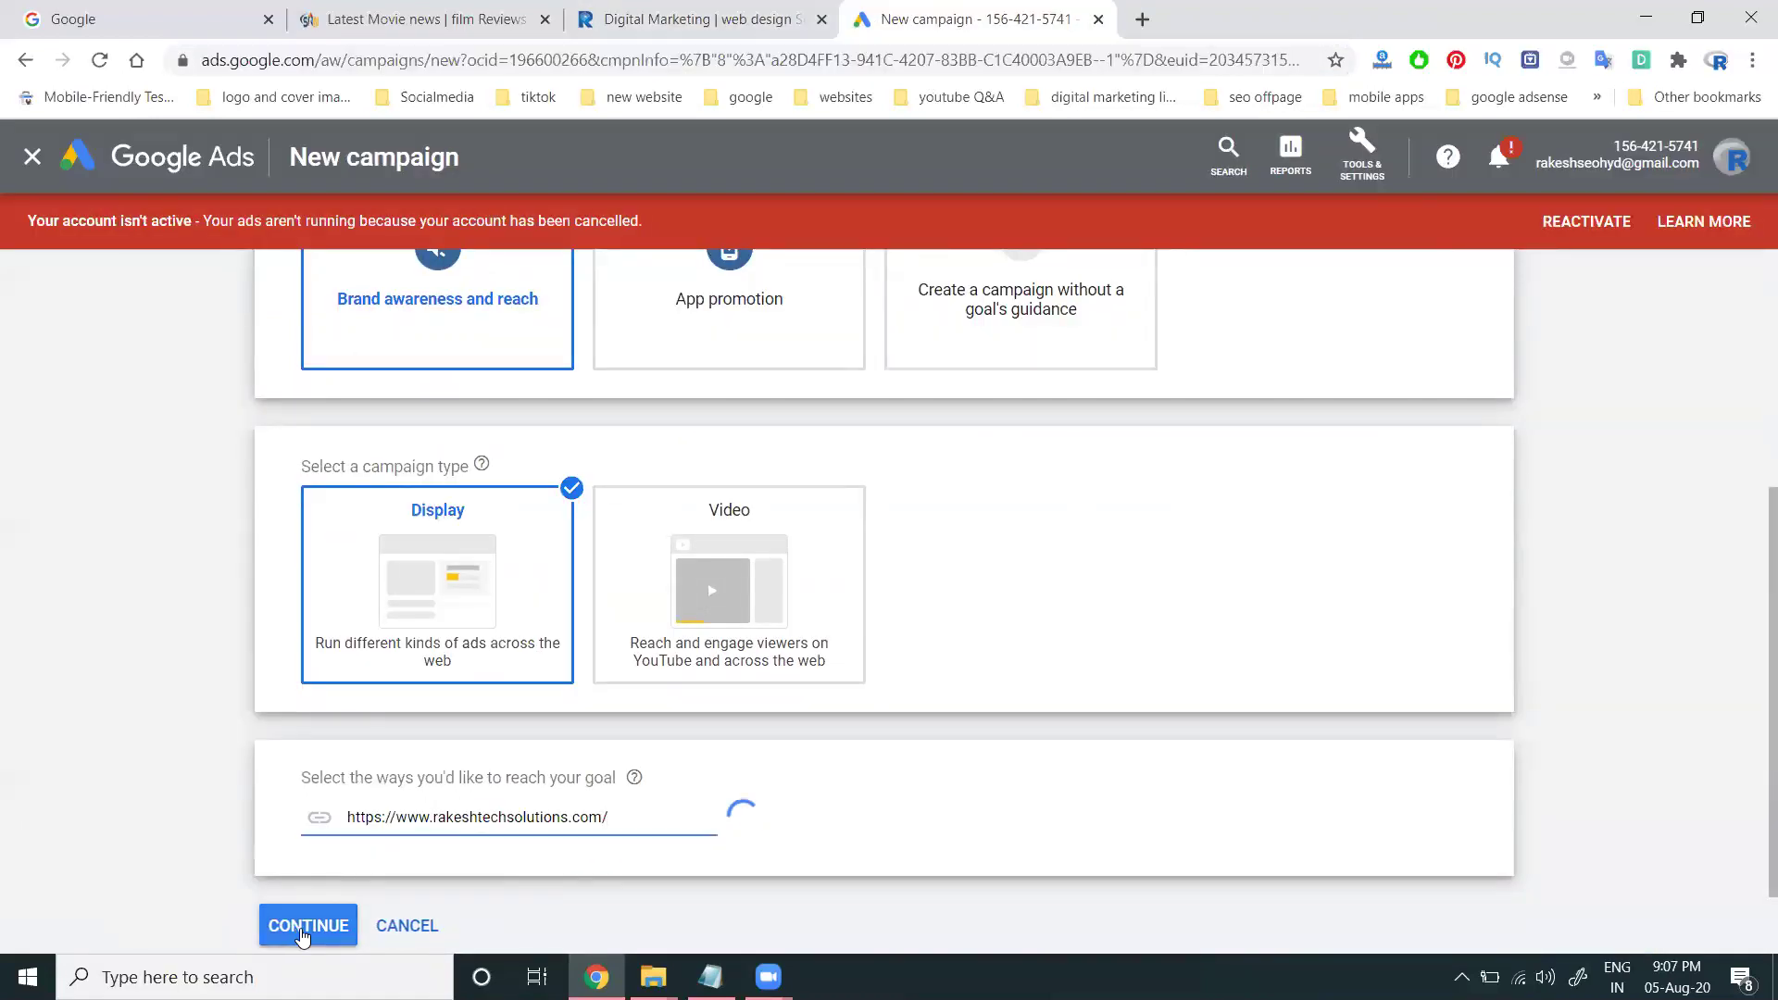
pyautogui.click(301, 933)
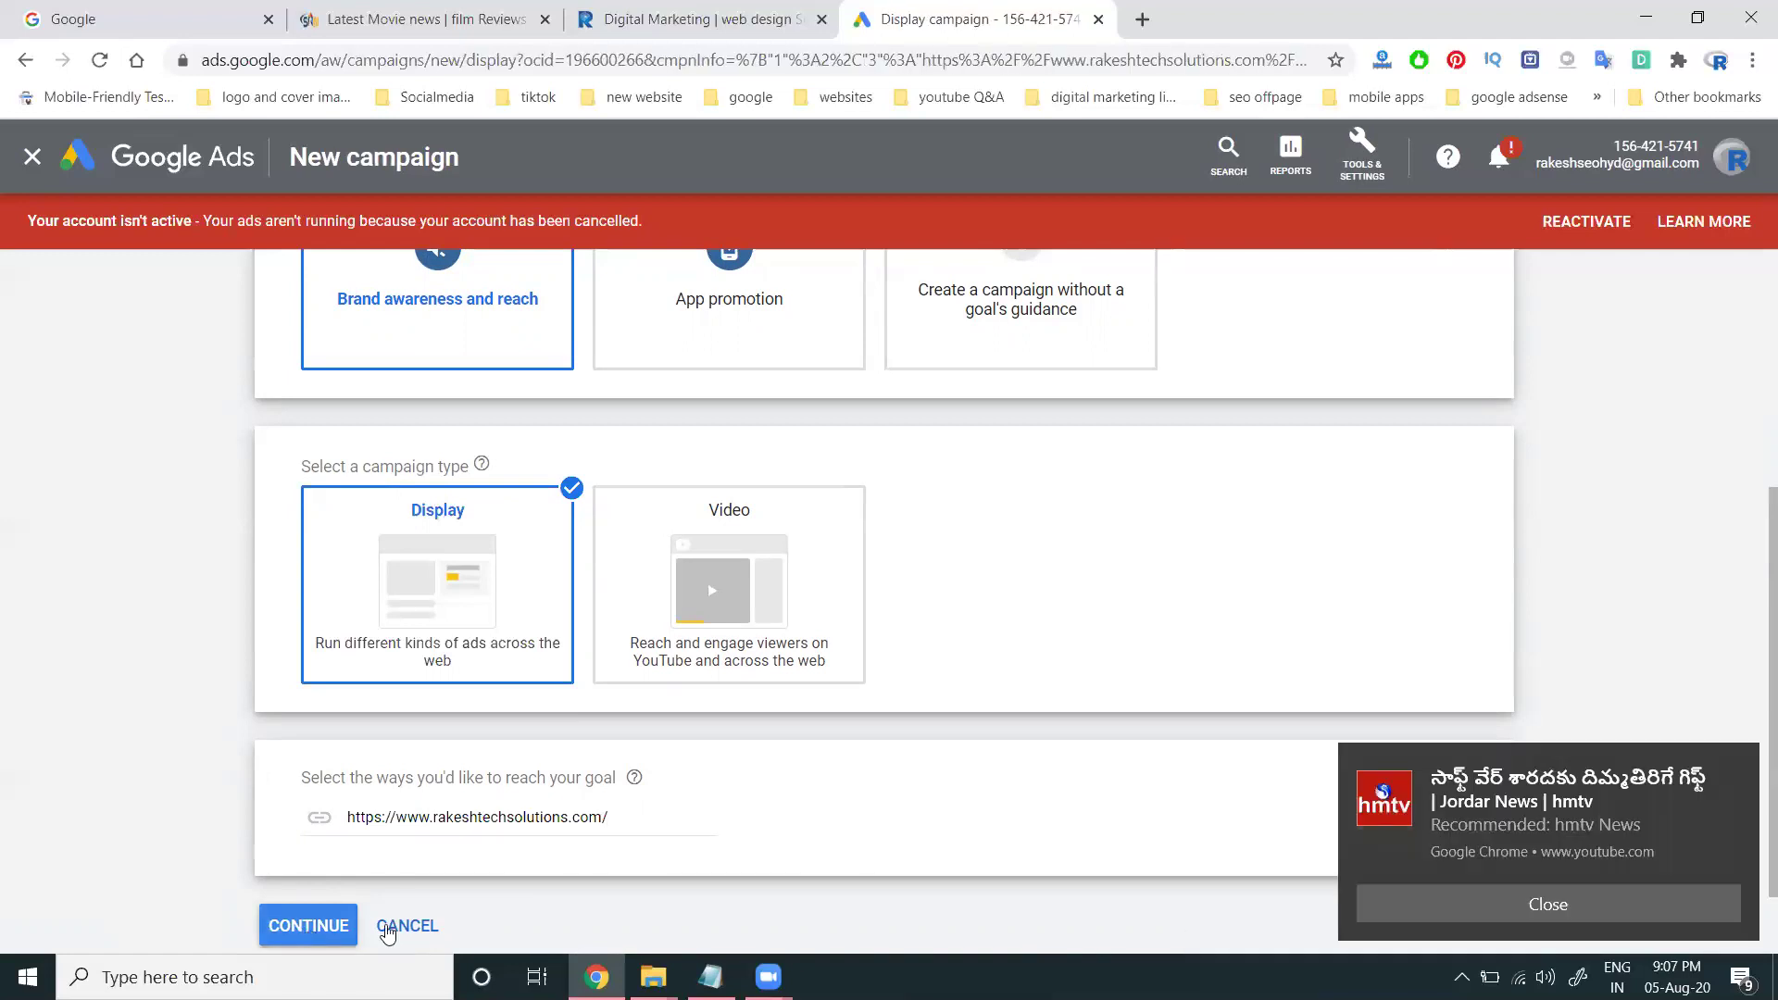
pyautogui.click(1491, 905)
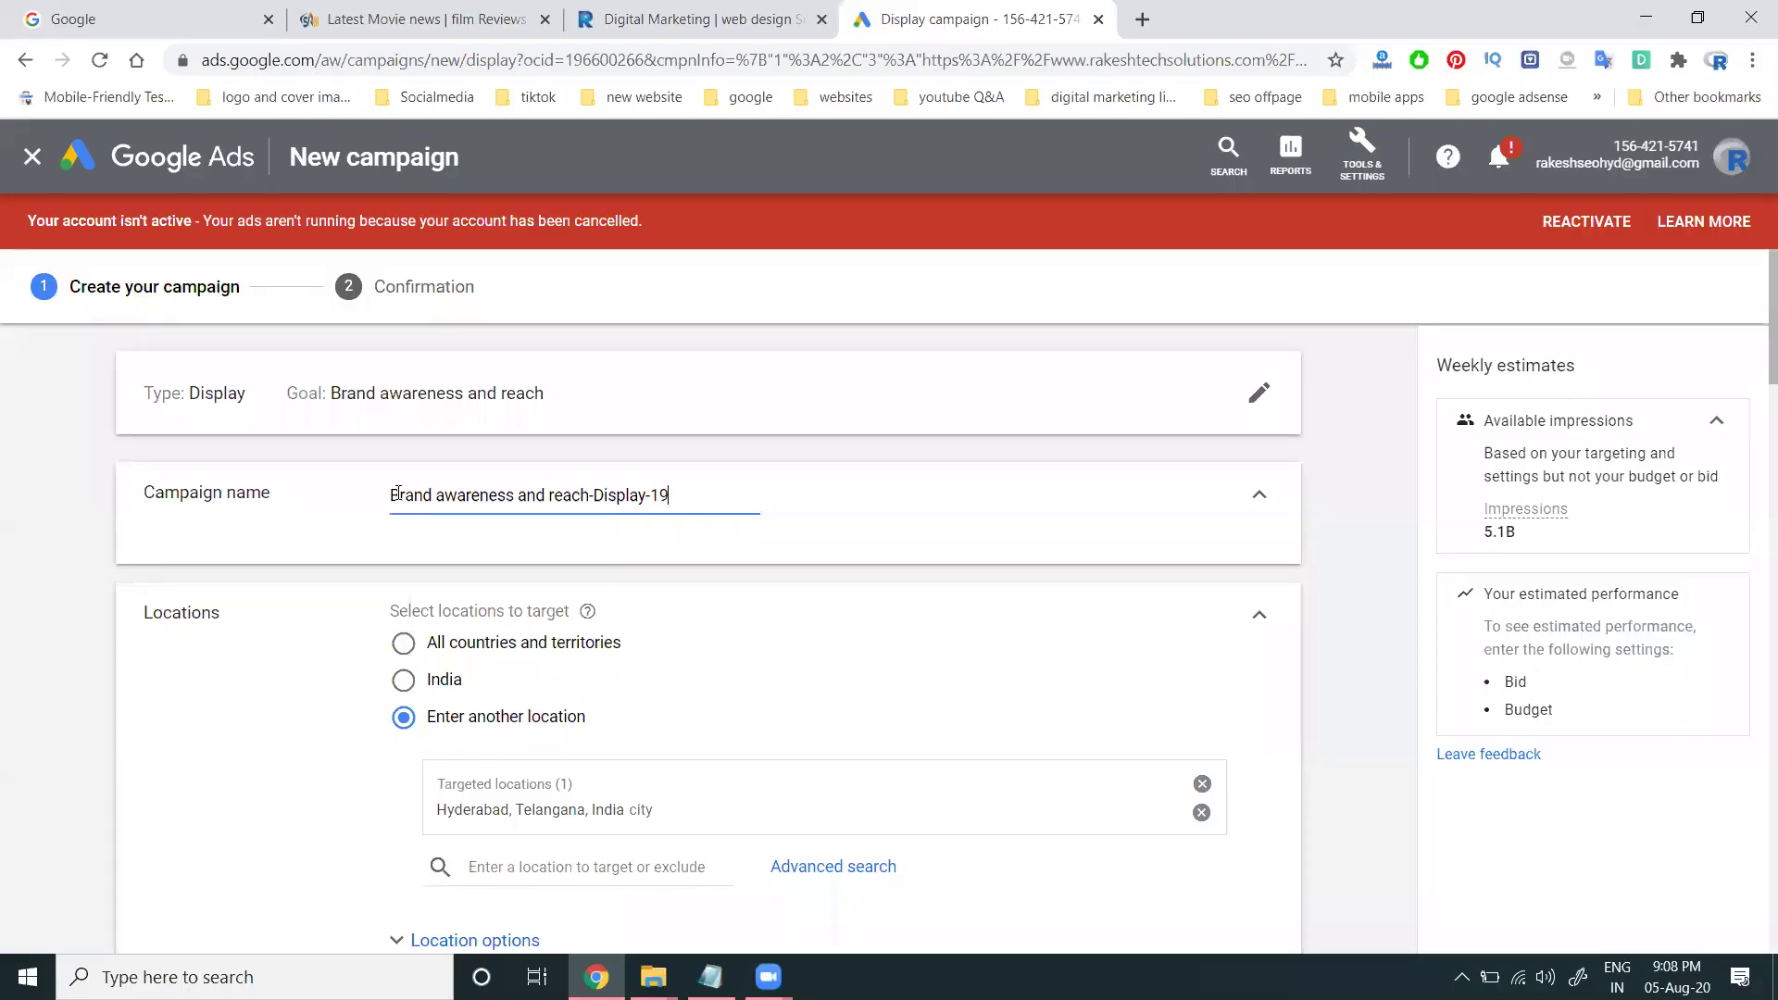
pyautogui.click(390, 499)
pyautogui.write('RTS')
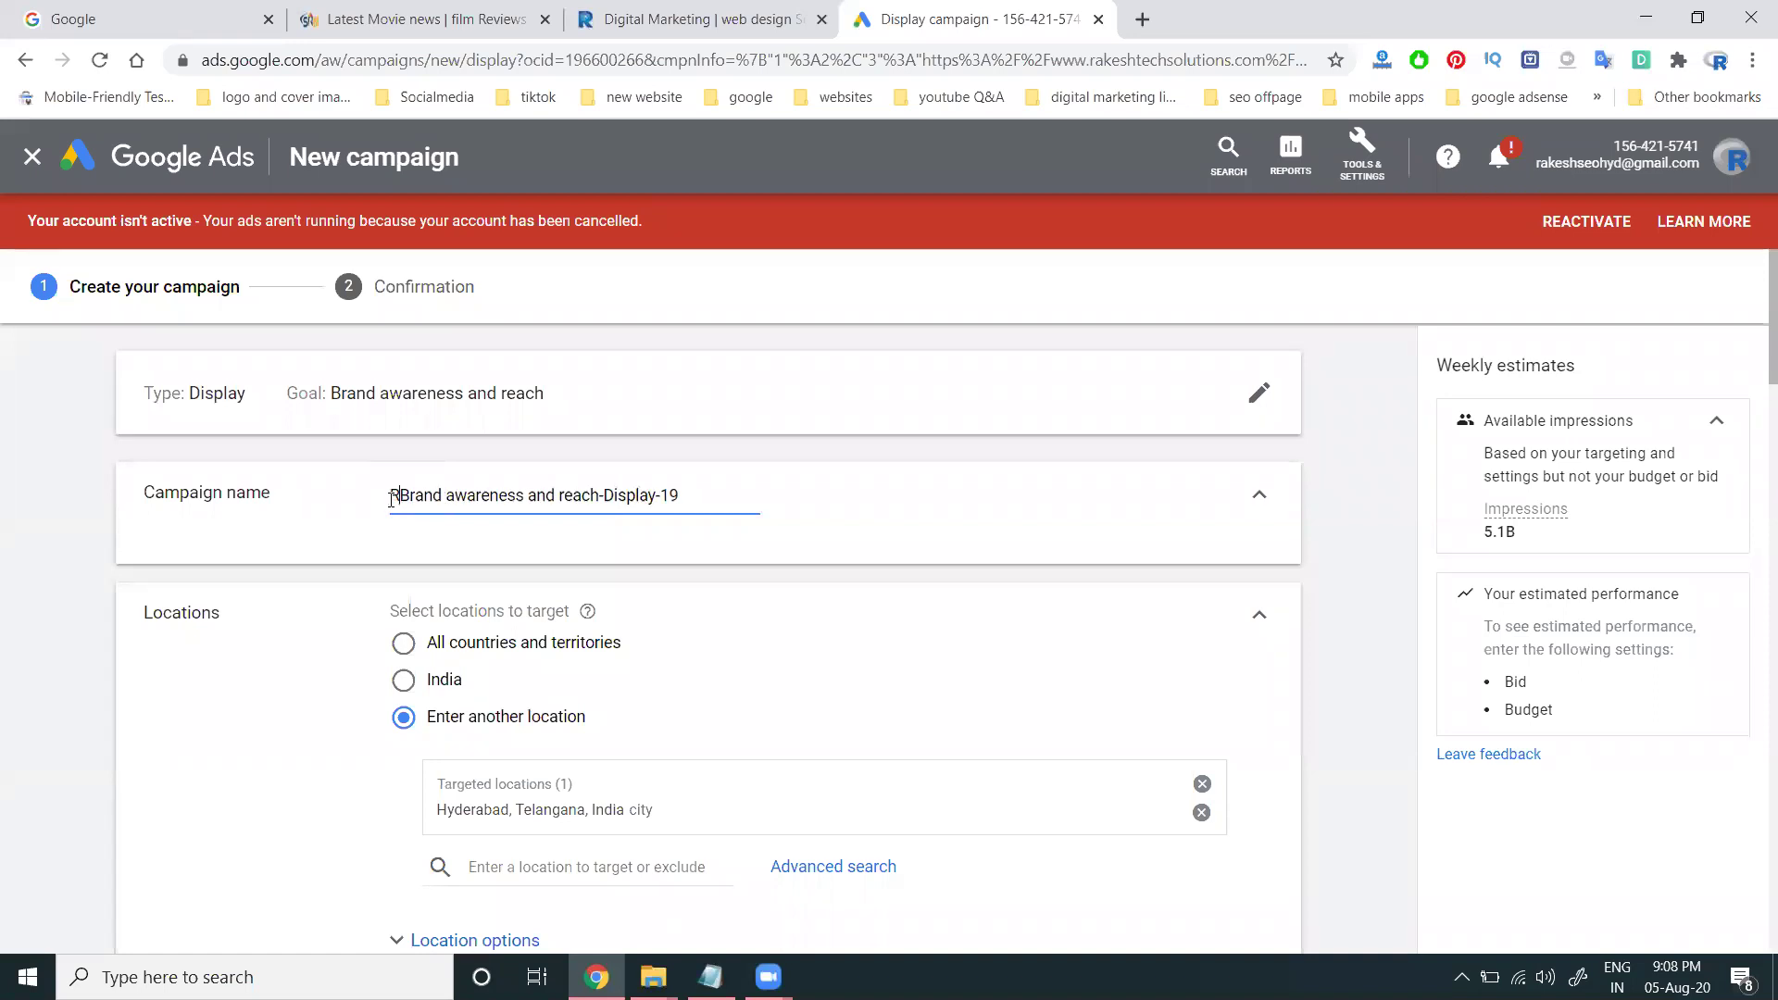
# - Review the location, language and bidding settings, including the explanation of the Viewable impressions focus
pyautogui.scroll(-2, 448, 615)
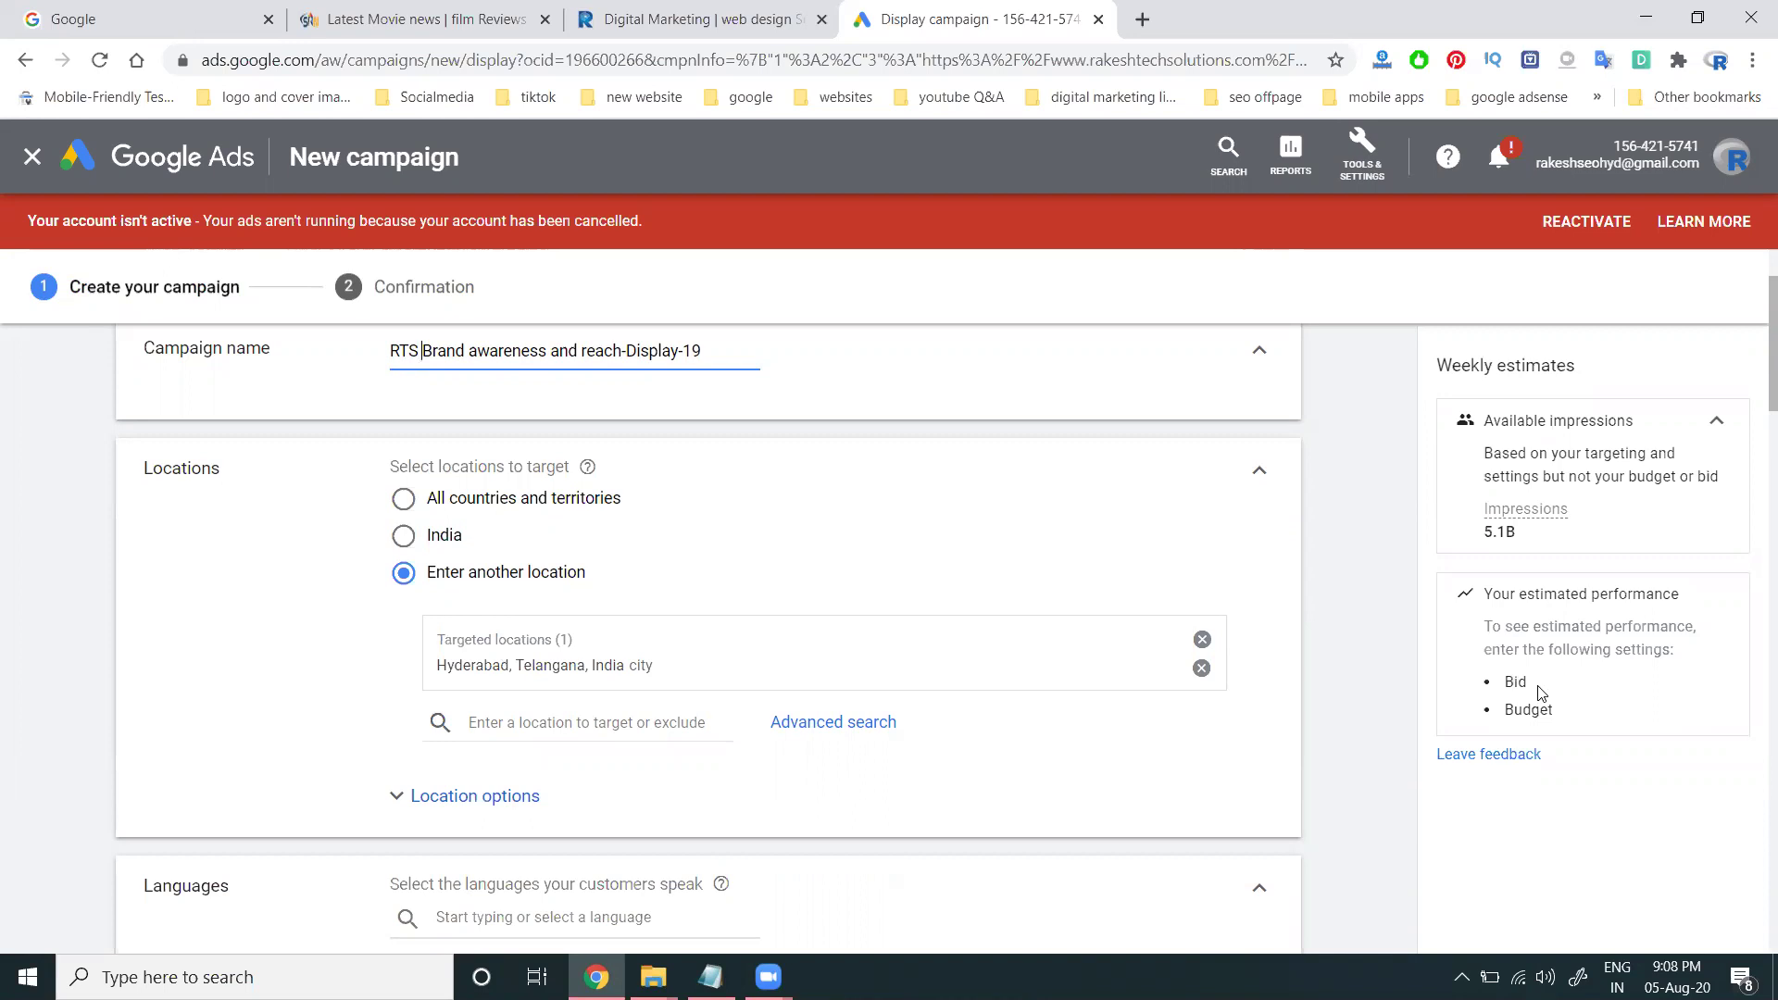
pyautogui.scroll(-5, 552, 575)
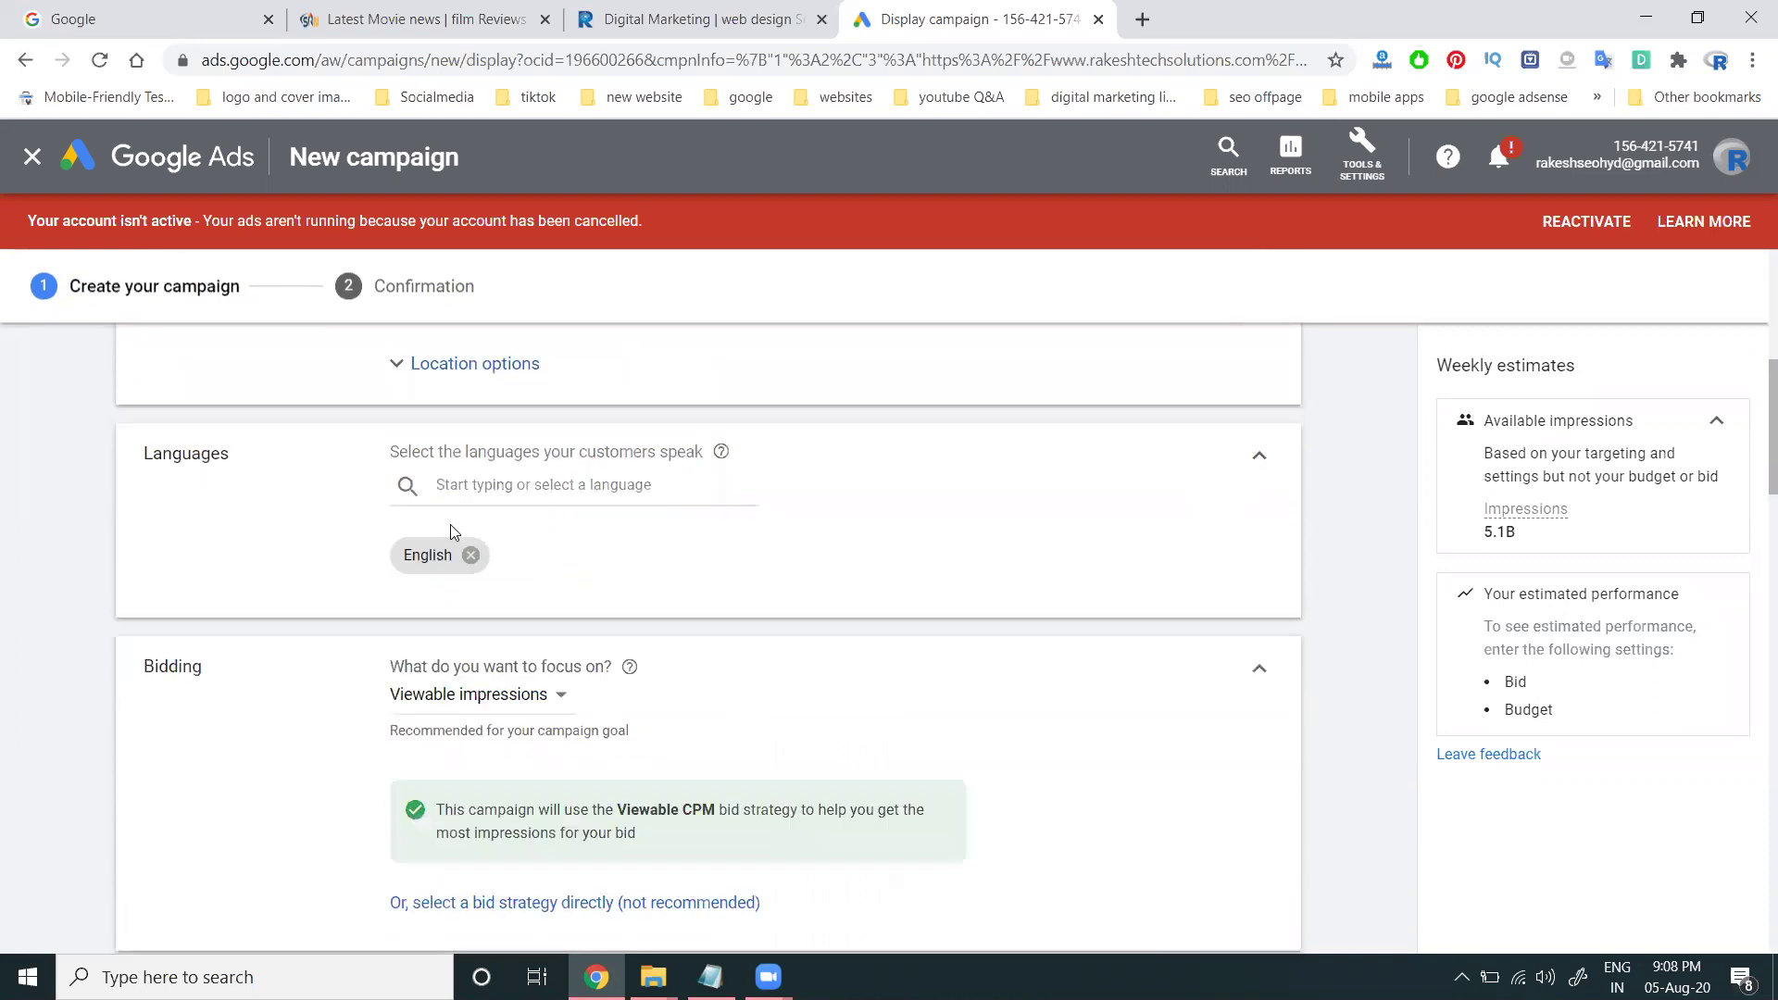
pyautogui.scroll(-3, 428, 553)
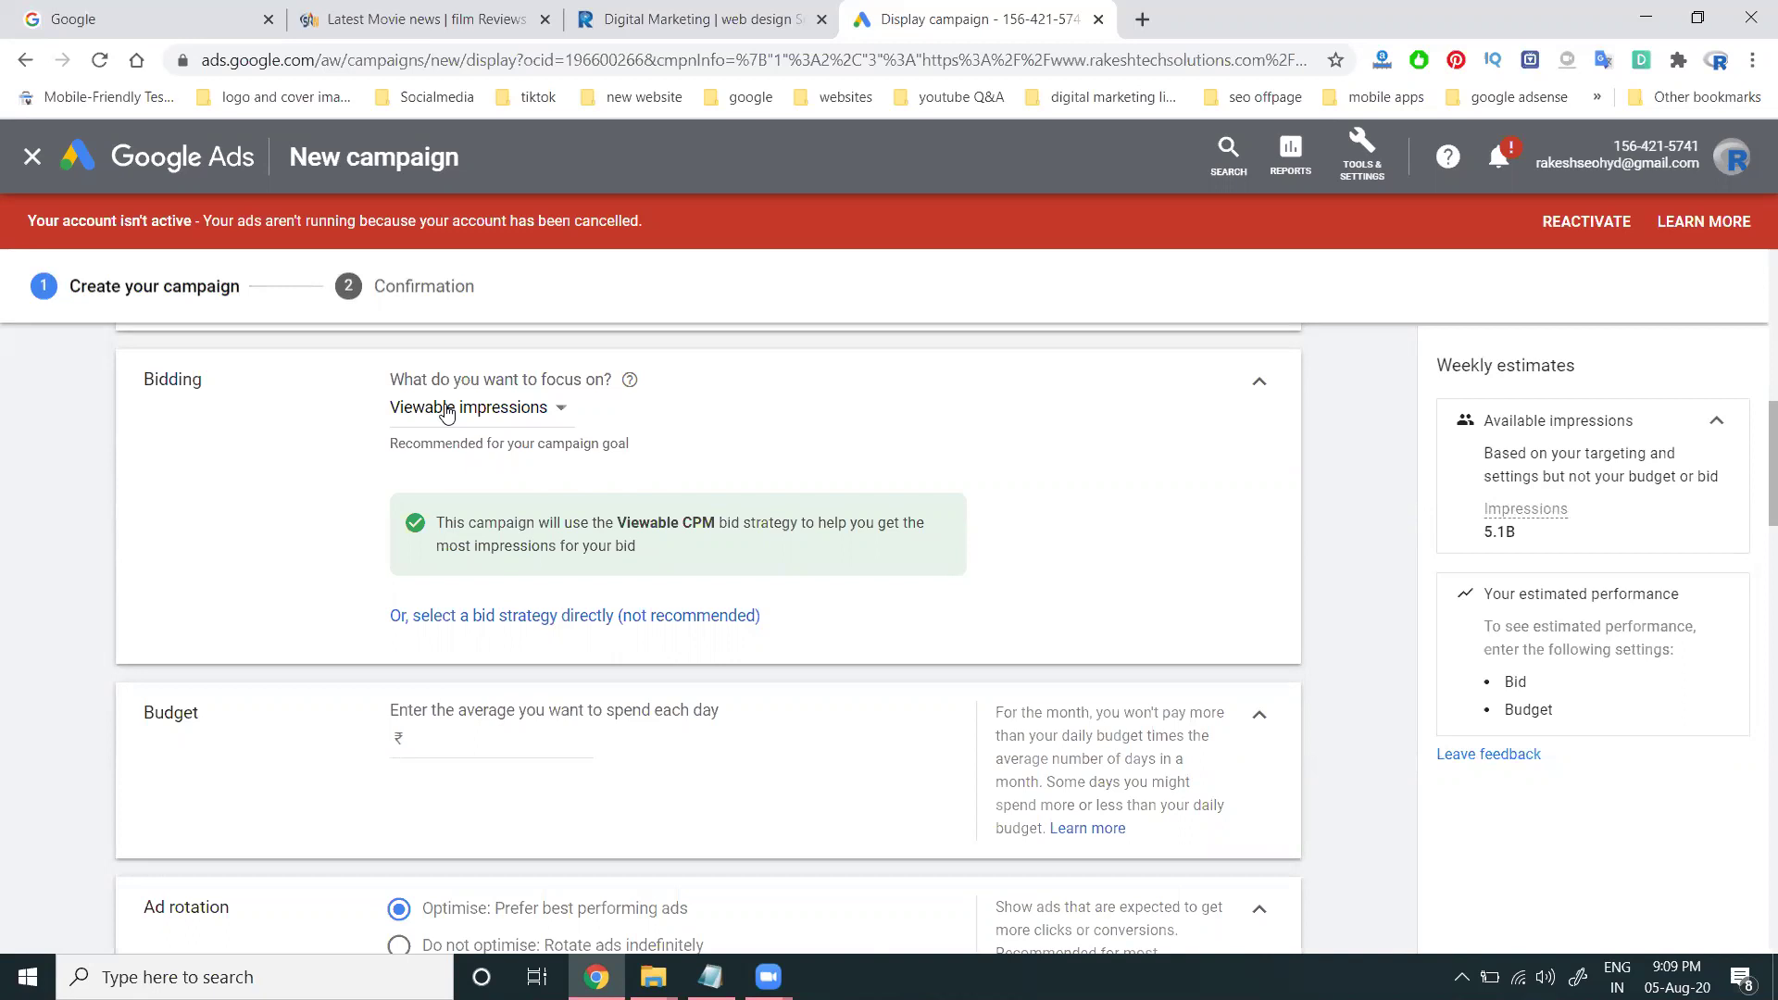
pyautogui.click(447, 410)
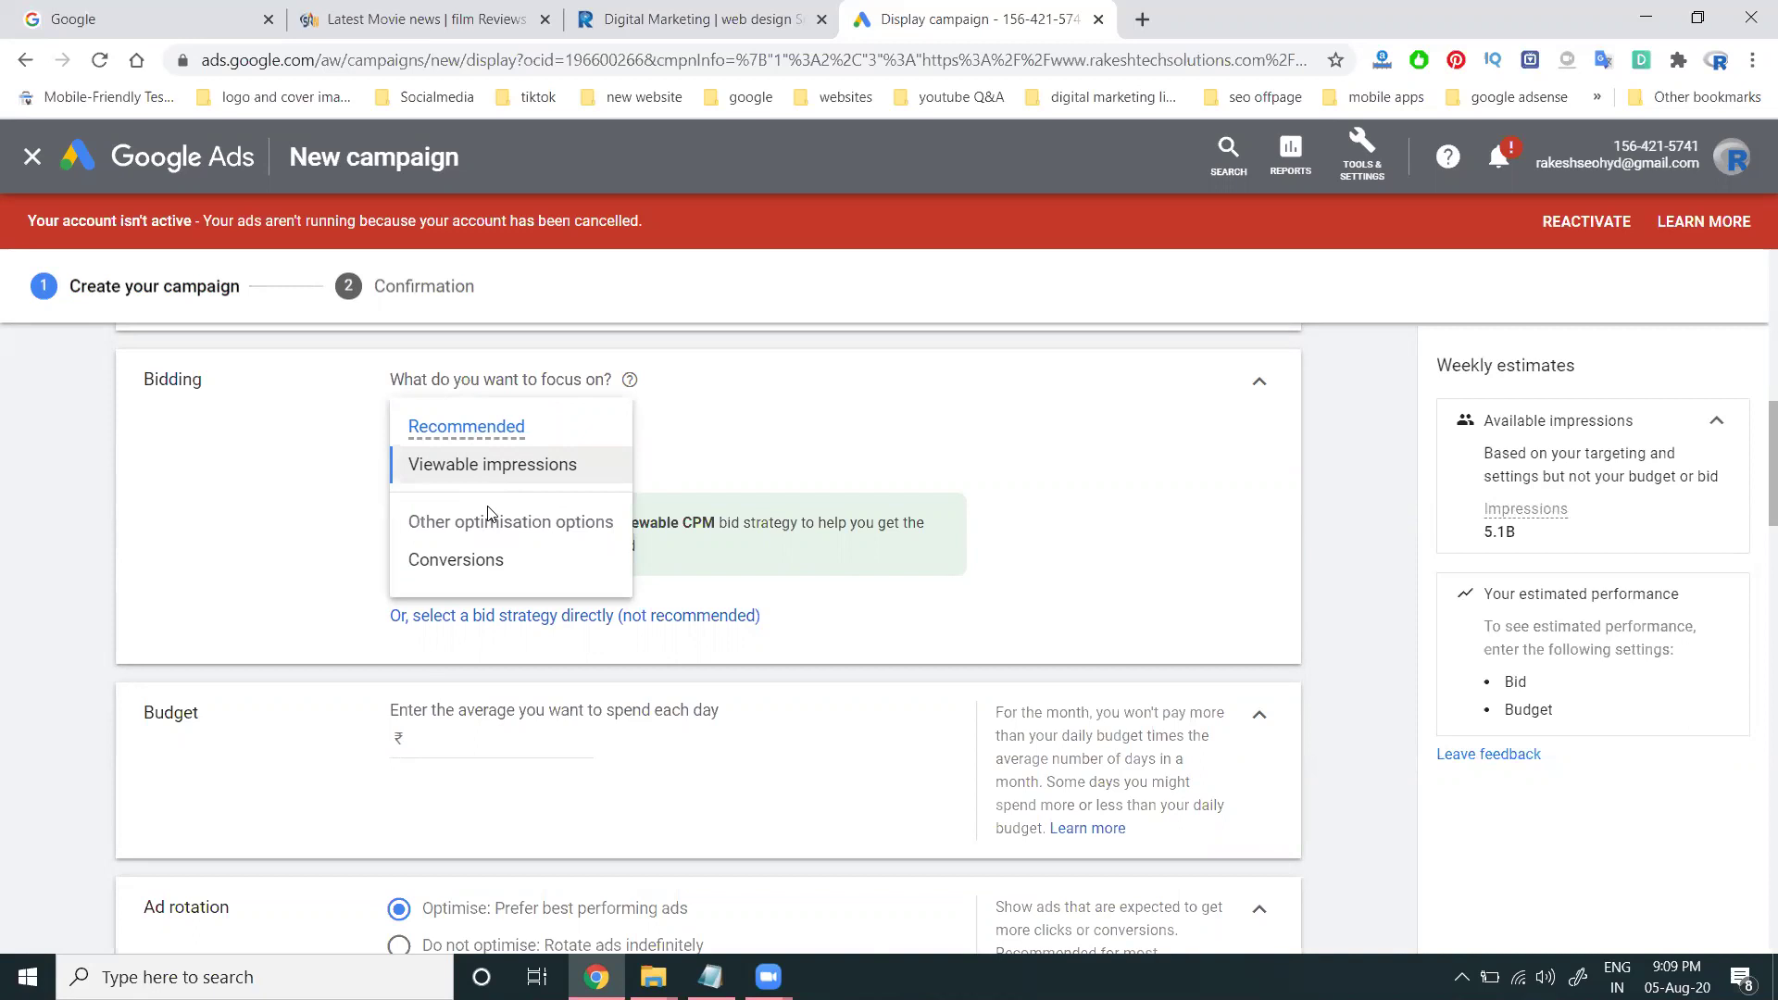
pyautogui.moveTo(495, 475)
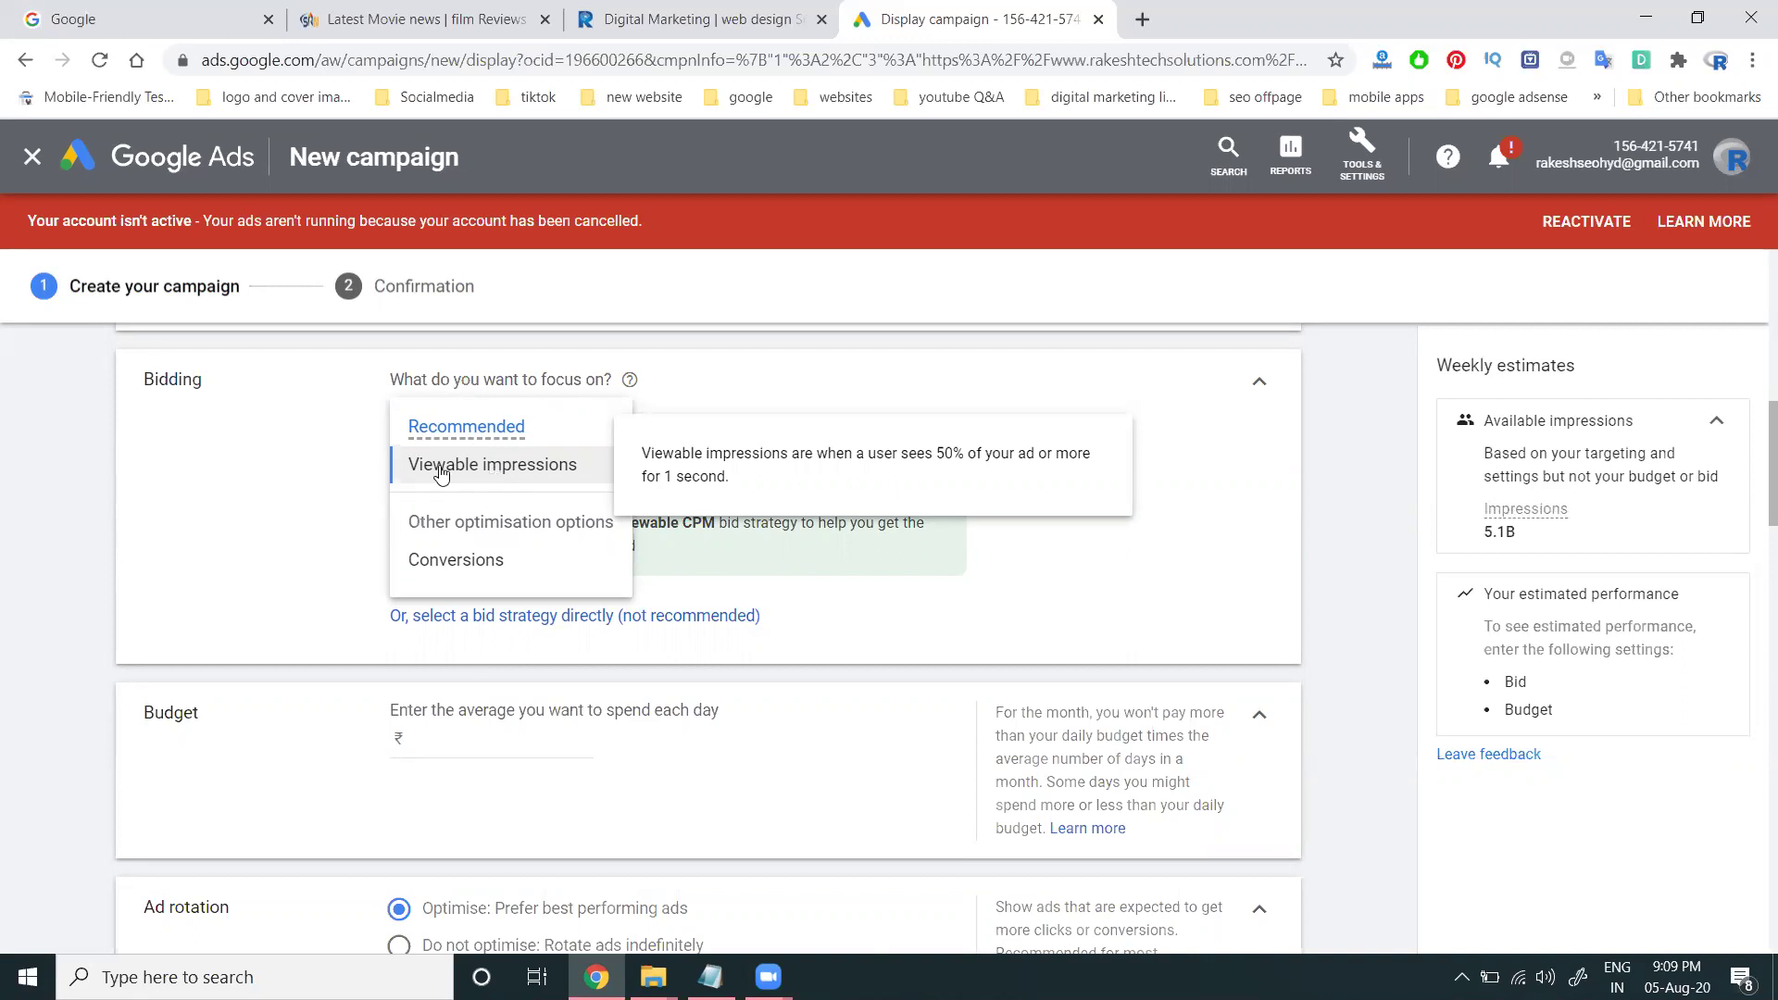
pyautogui.click(322, 457)
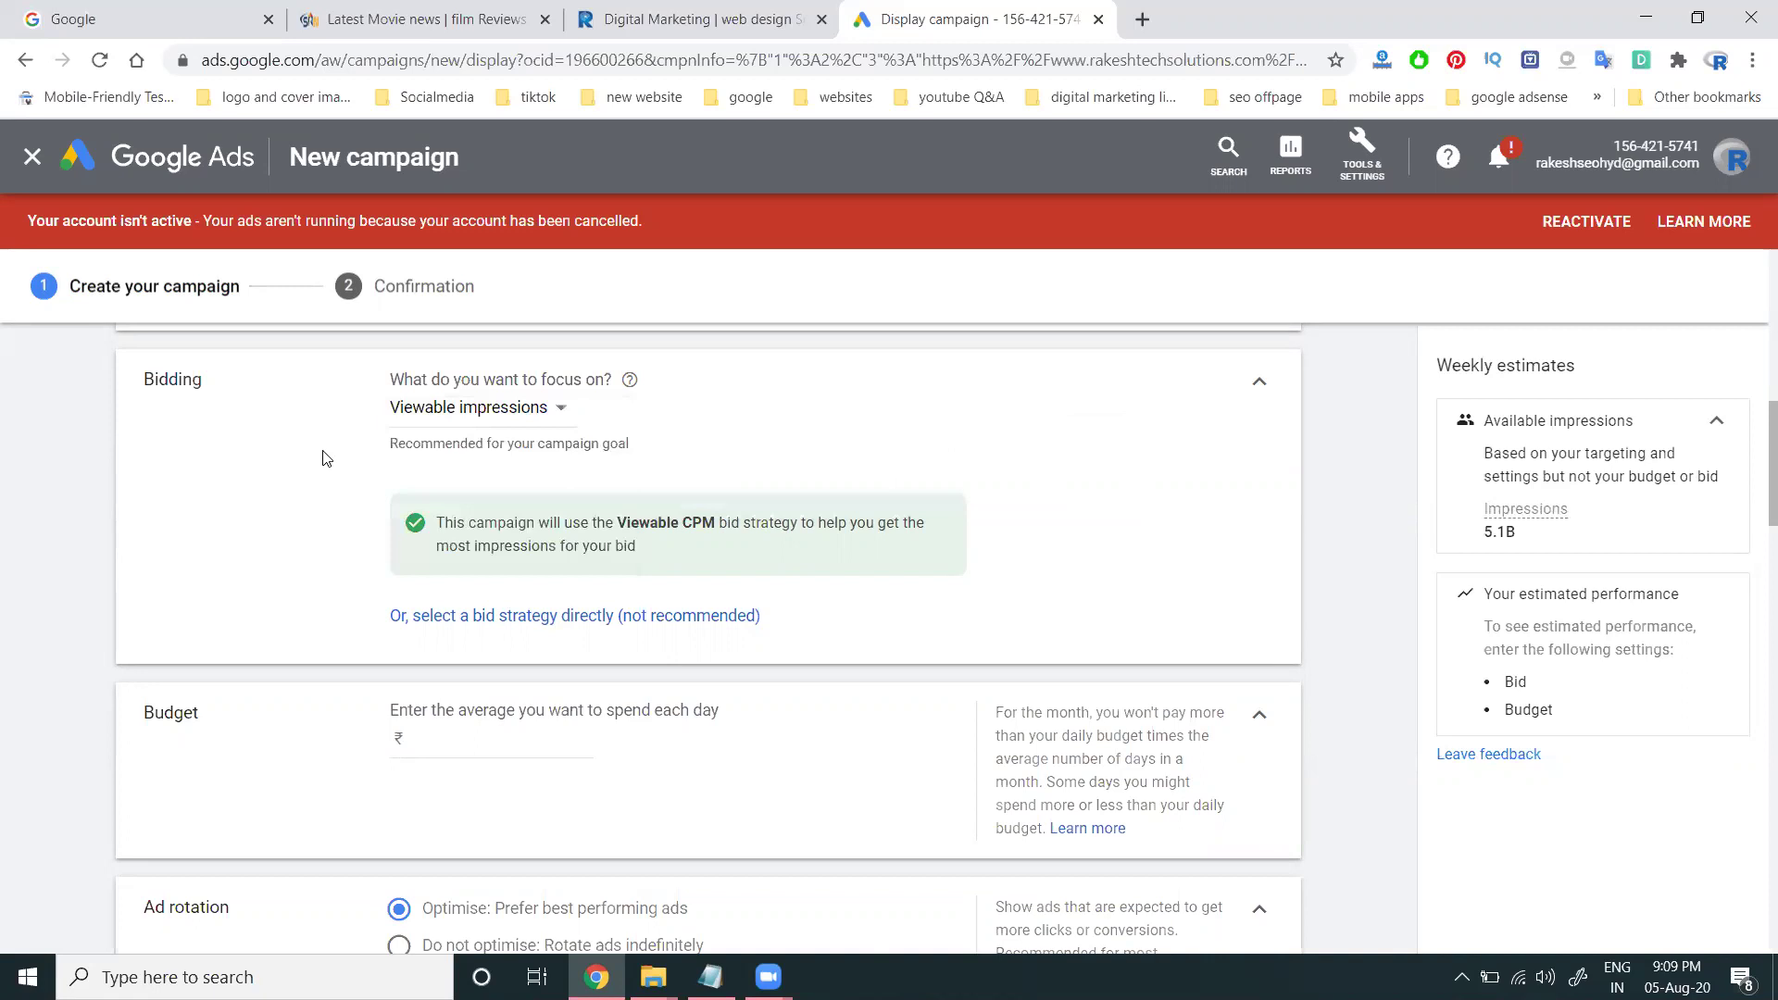
# - Try Conversions as the bidding focus and switch back to Viewable impressions
pyautogui.click(488, 414)
pyautogui.click(506, 573)
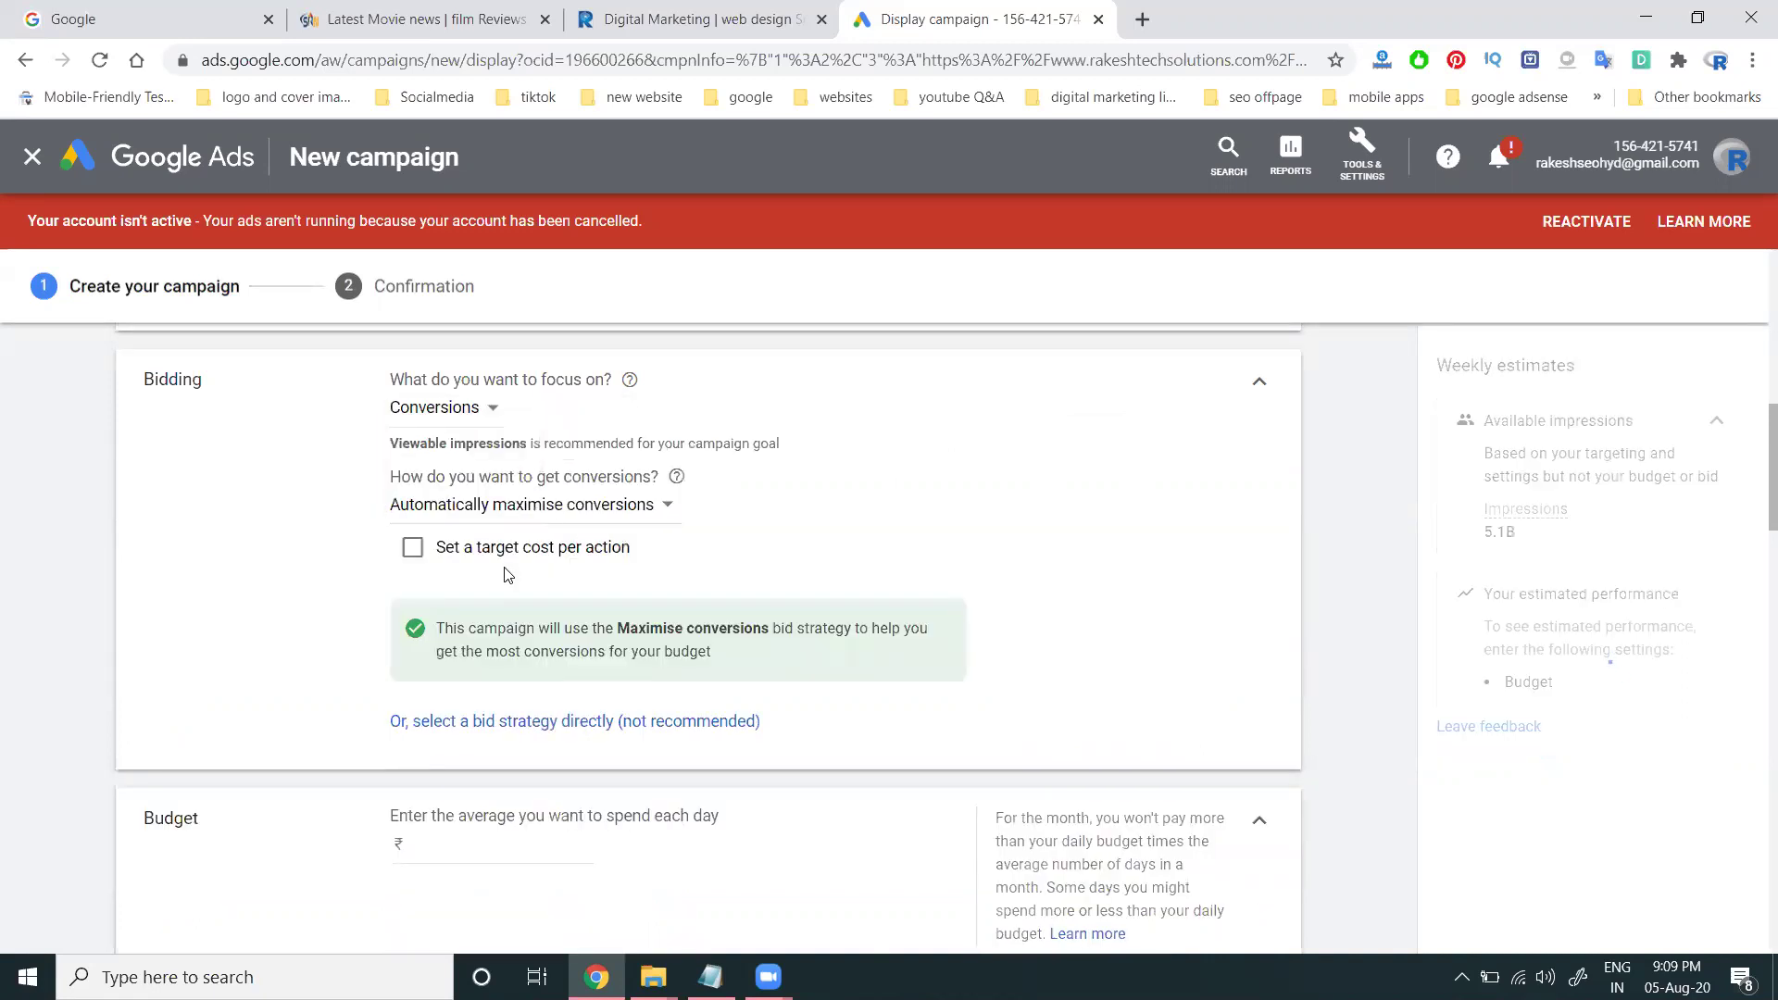
pyautogui.click(488, 412)
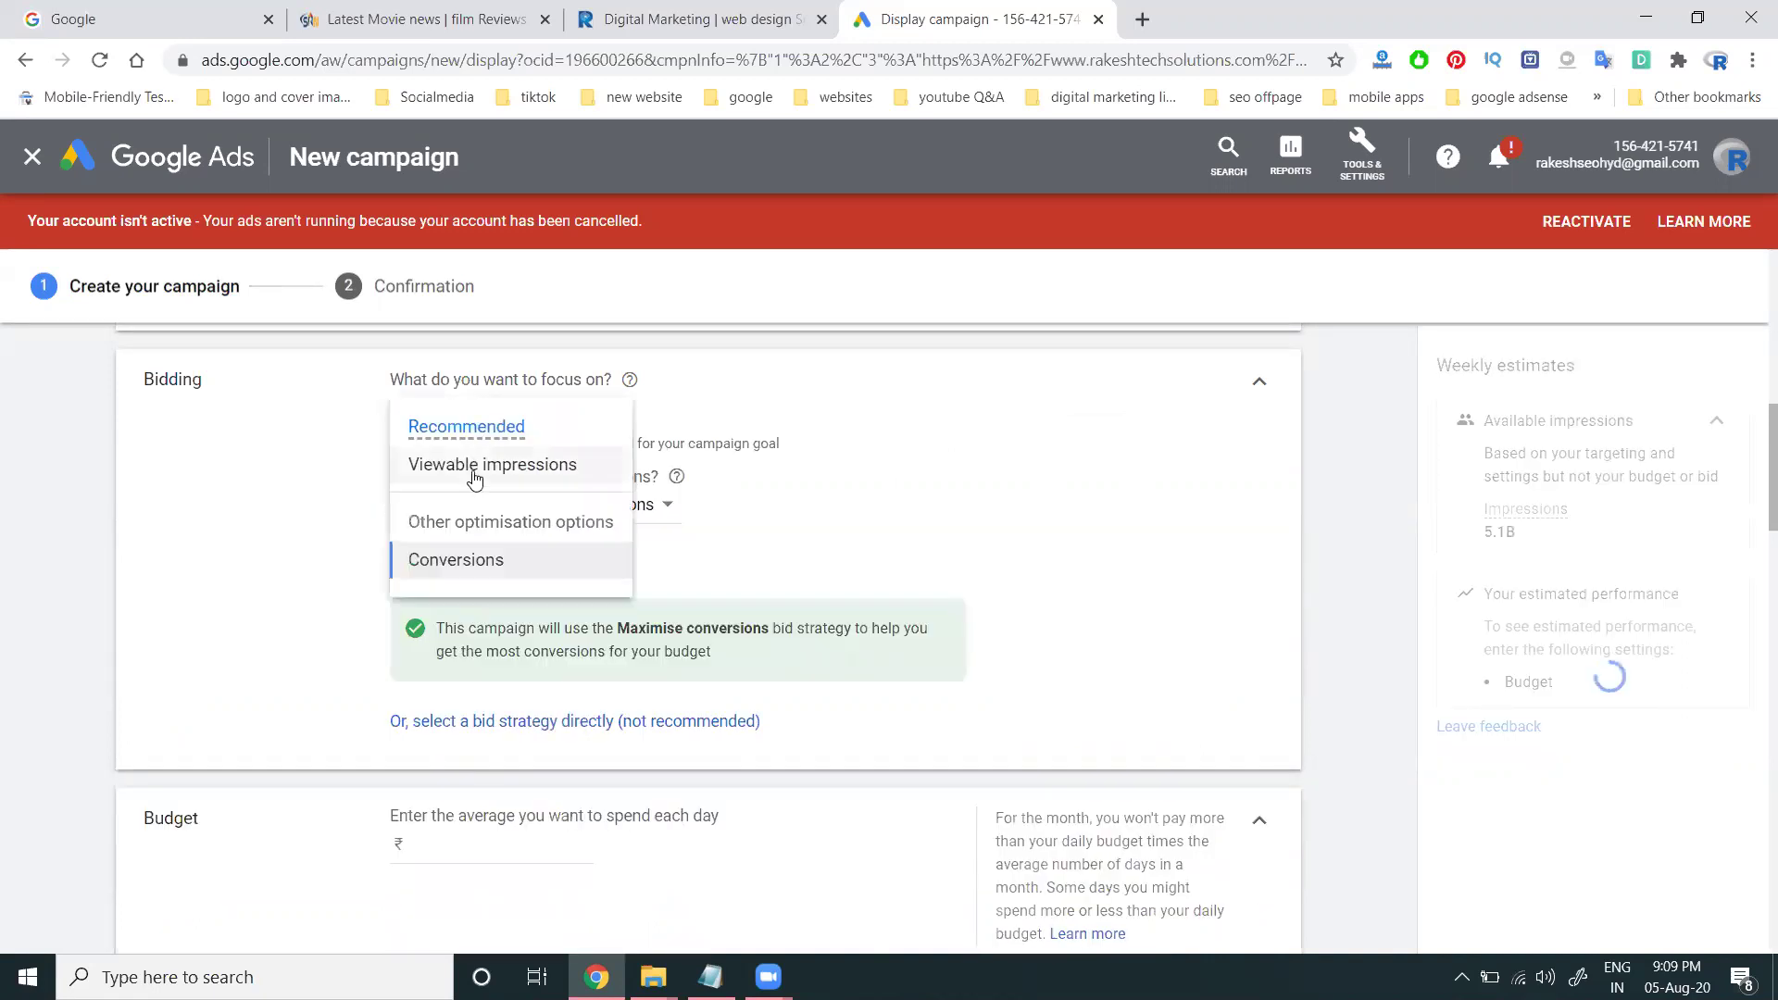
pyautogui.click(474, 463)
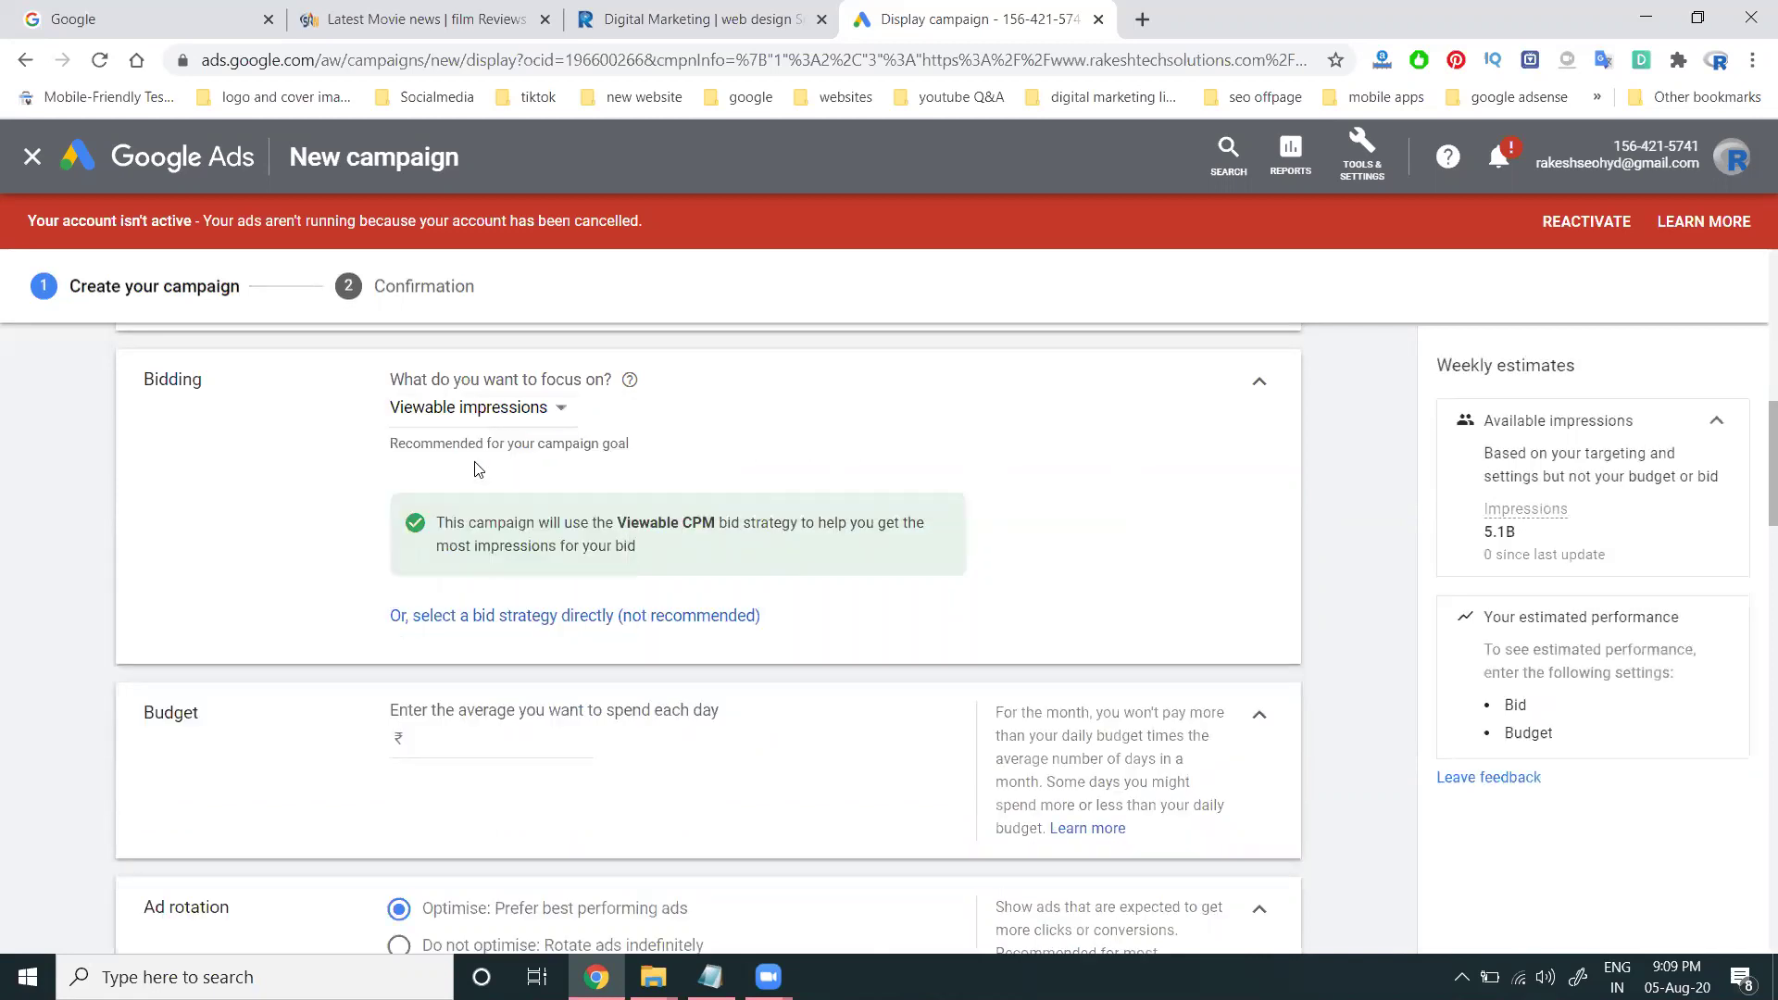
# - Set the campaign's average daily budget to ₹10000
pyautogui.click(460, 741)
pyautogui.write('10000')
pyautogui.click(271, 604)
# - Review the remaining campaign settings down to the ad group and close the targeted audiences editor with no audience selected
pyautogui.scroll(9, 361, 690)
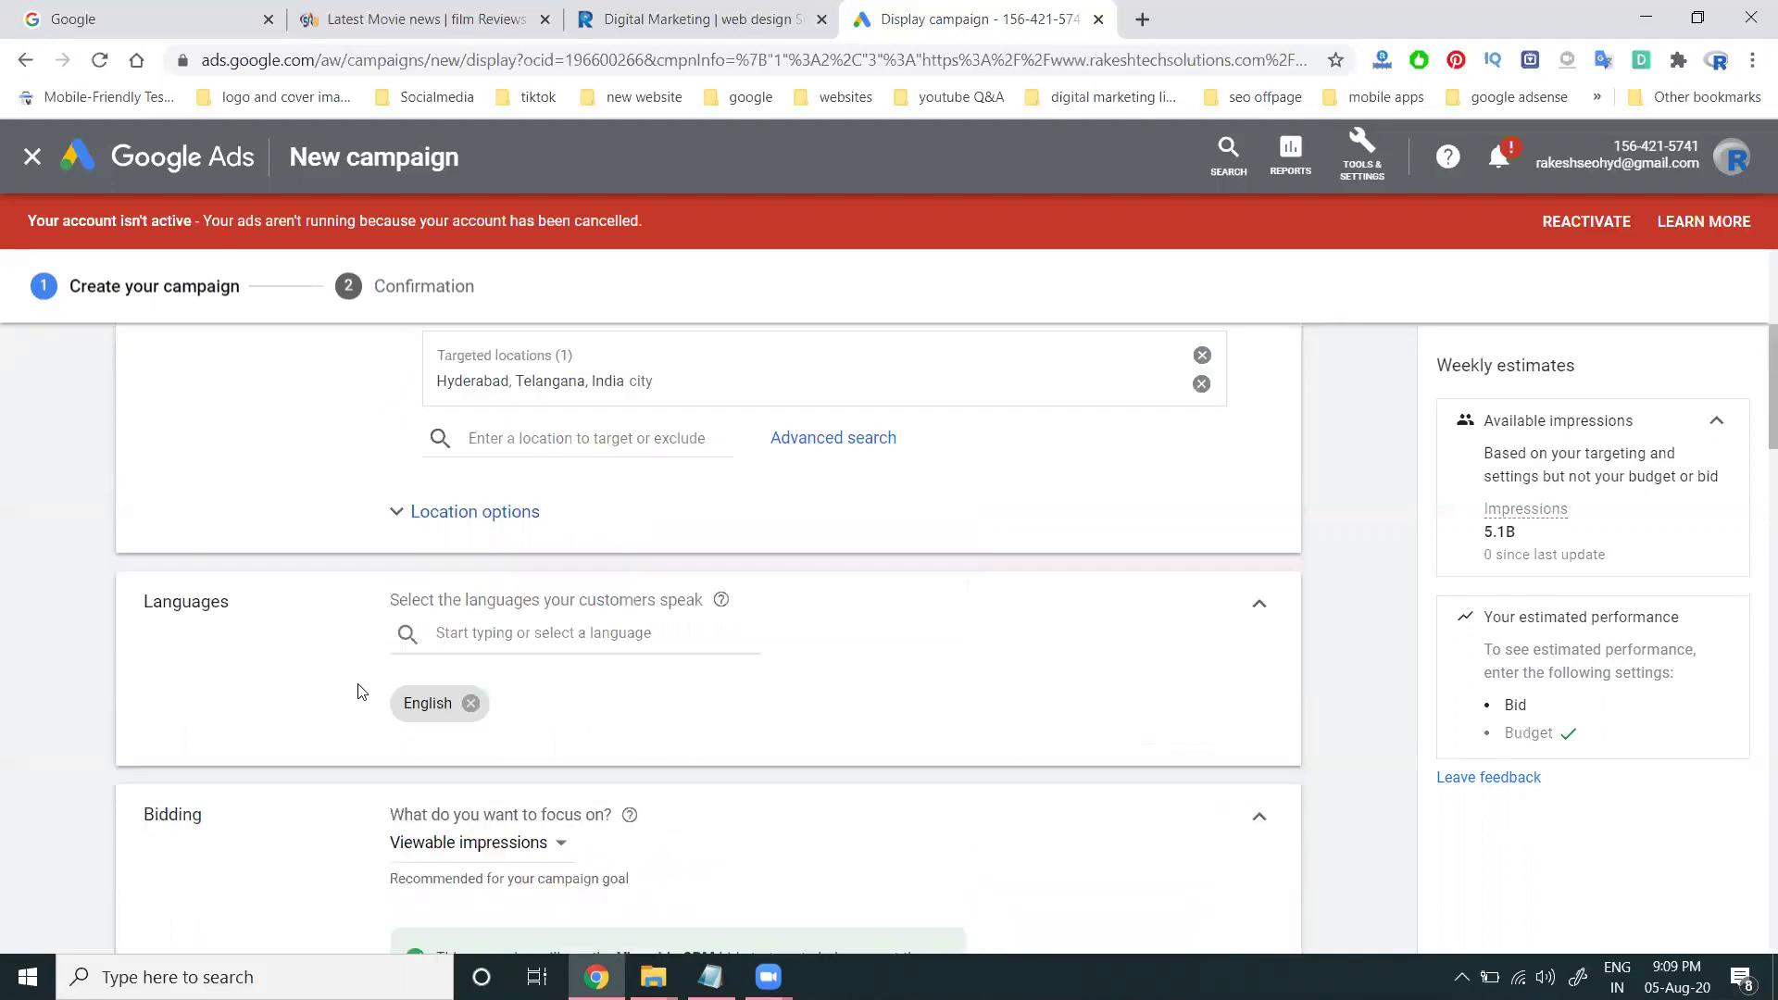
pyautogui.scroll(-15, 361, 688)
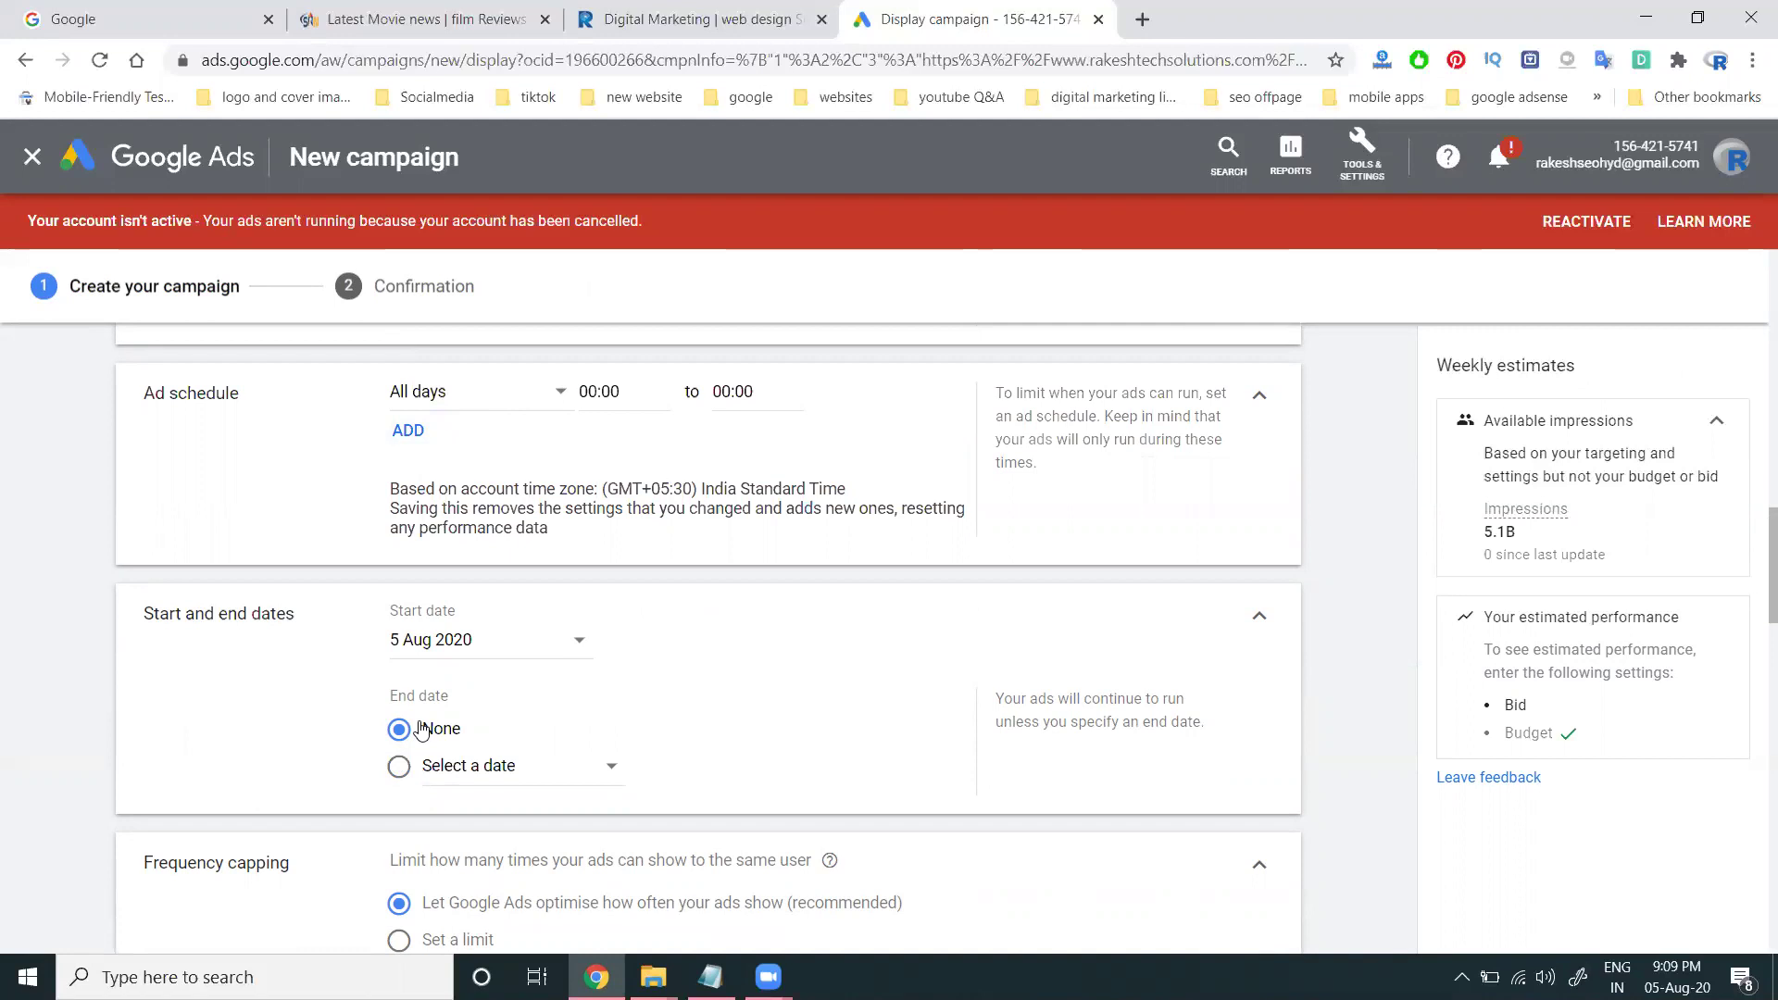
pyautogui.scroll(-5, 325, 686)
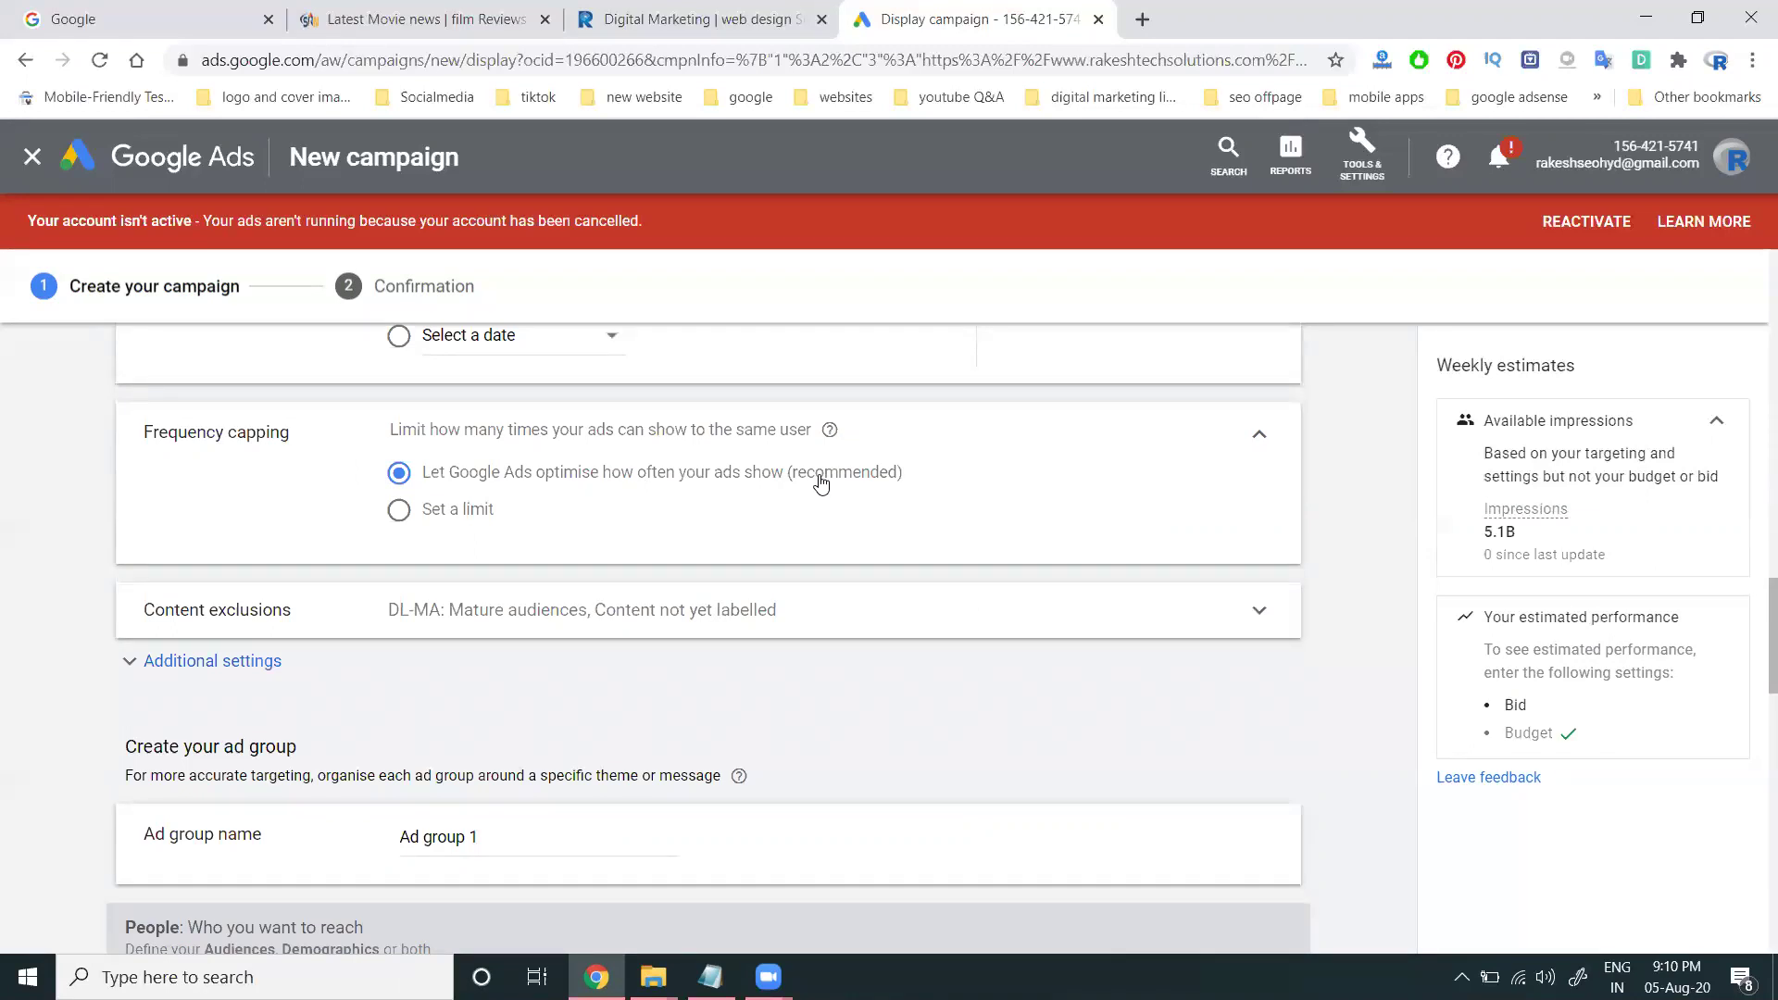
pyautogui.scroll(-3, 826, 534)
pyautogui.scroll(-2, 827, 534)
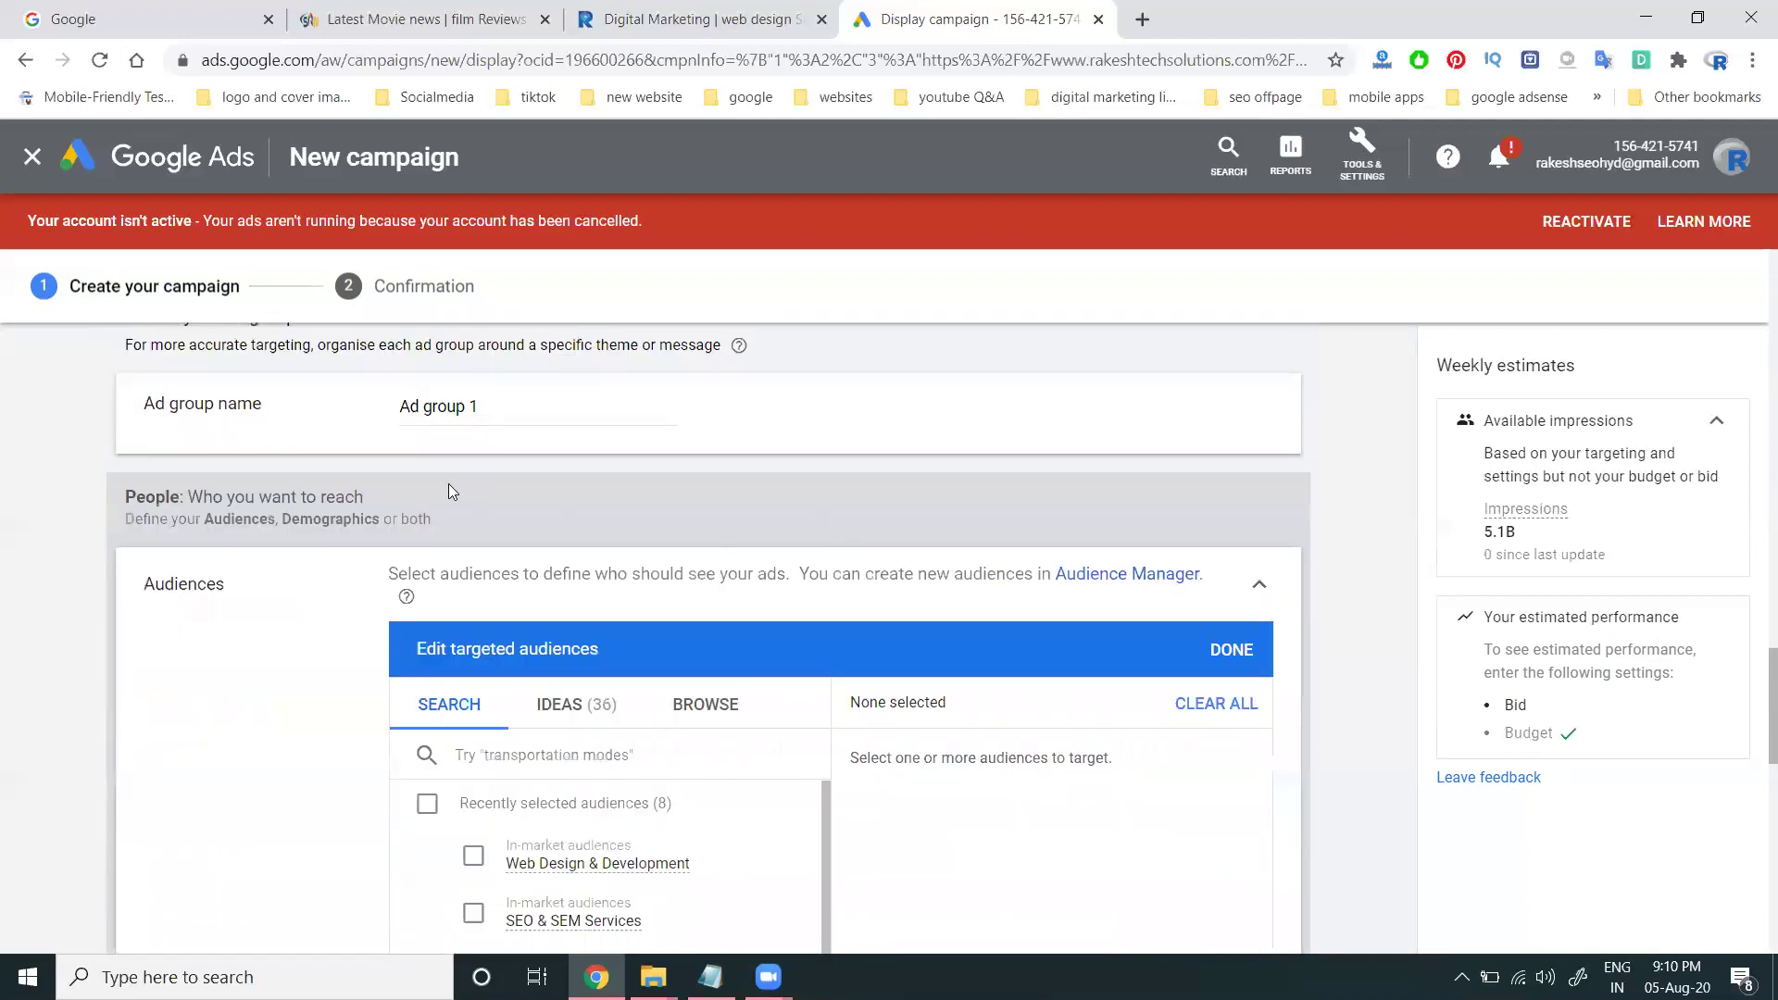
pyautogui.scroll(-2, 447, 489)
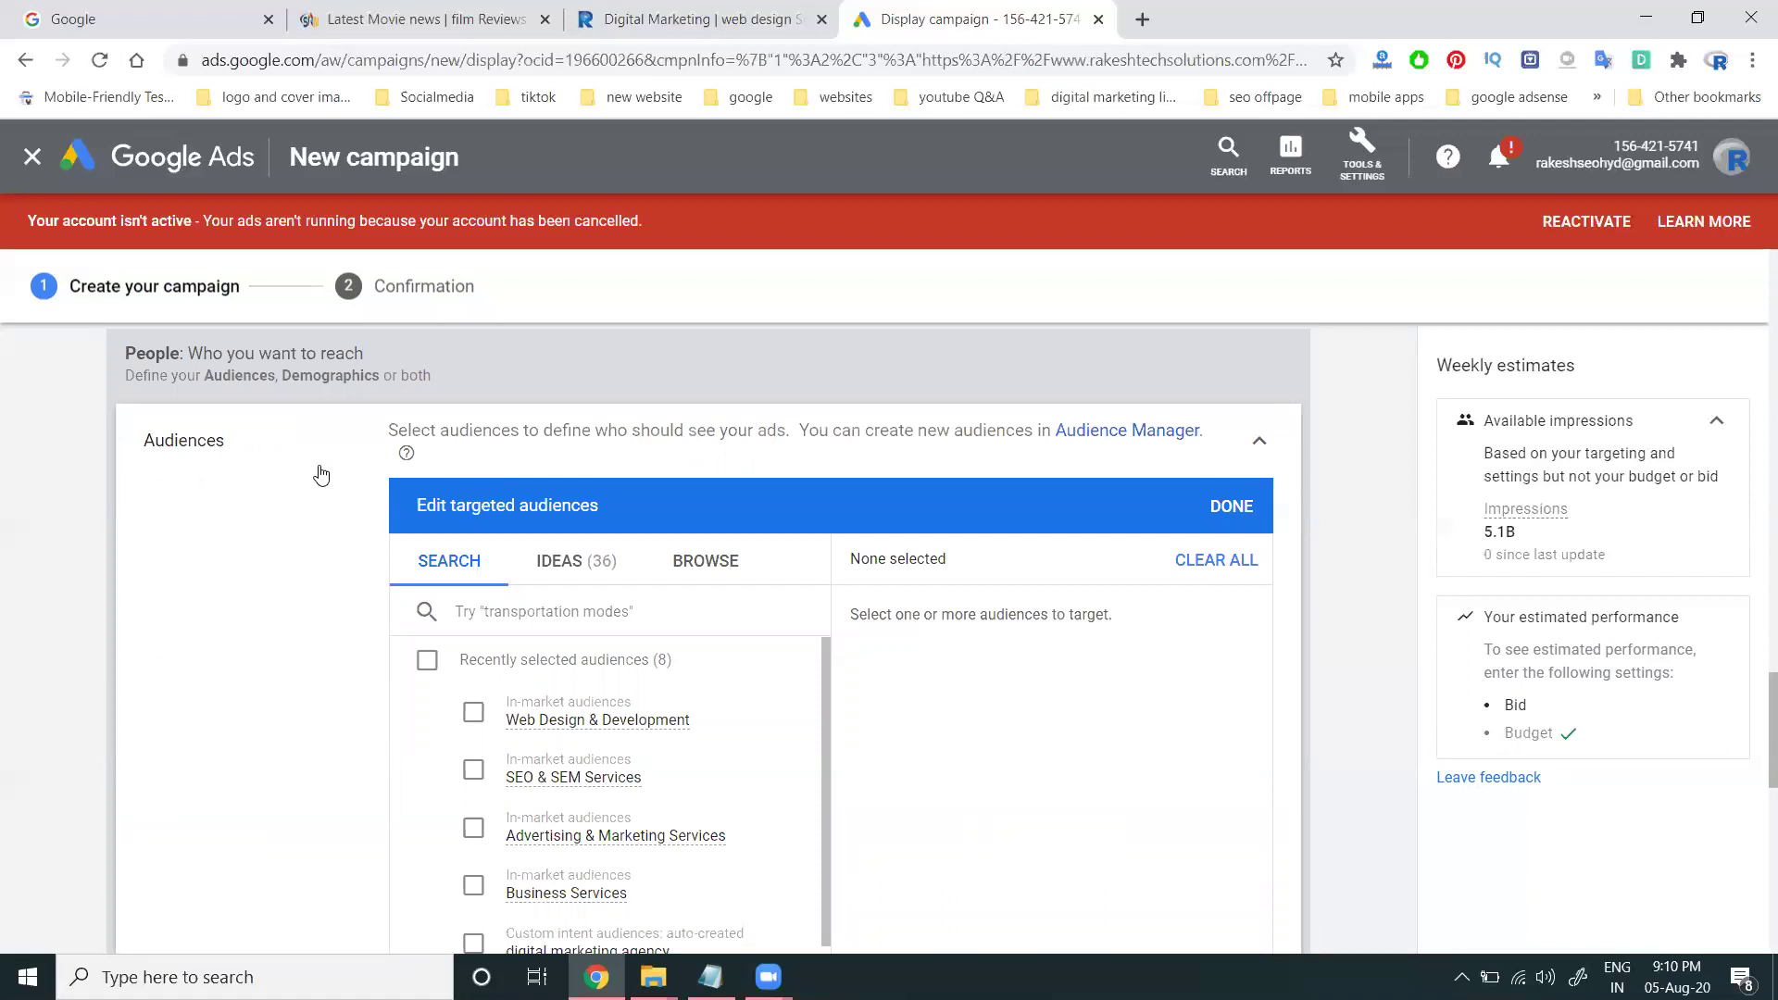
pyautogui.click(1234, 509)
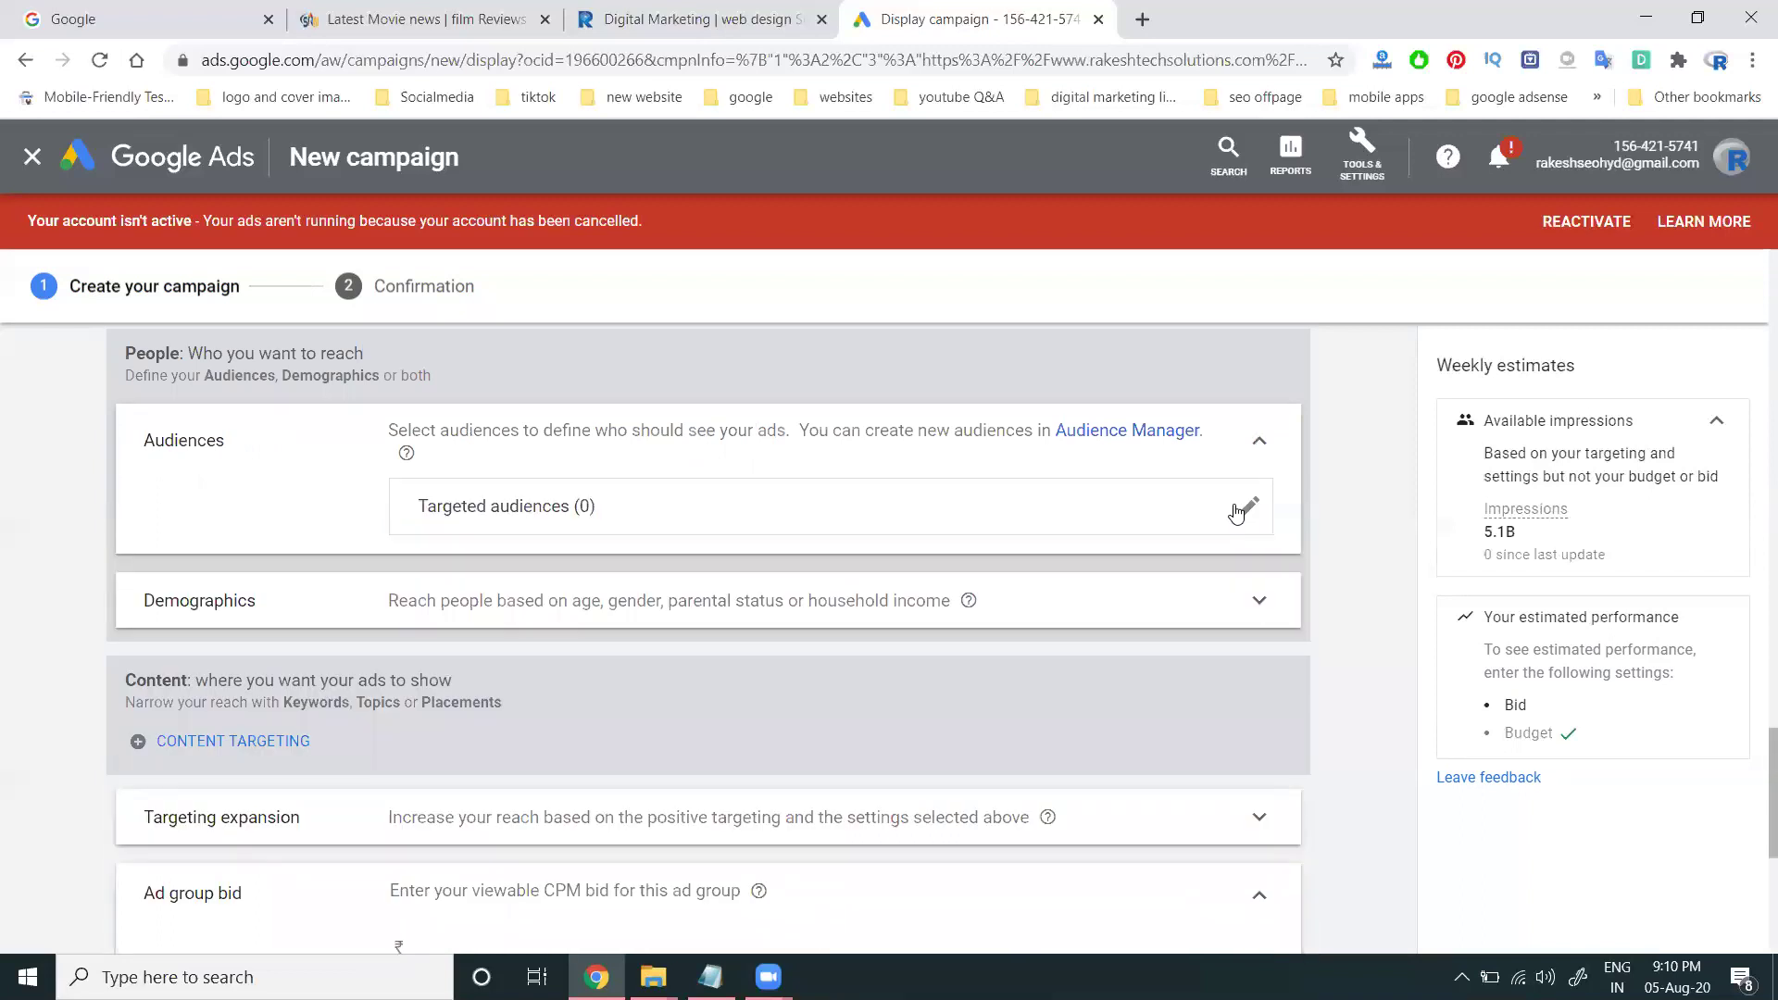
# - Limit the demographic targeting to ages 18-24, 25-34 and 35-44, keeping all gender, parental status and household income groups
pyautogui.click(1255, 602)
pyautogui.scroll(-3, 929, 646)
pyautogui.click(668, 626)
pyautogui.click(652, 578)
pyautogui.click(689, 532)
pyautogui.click(870, 441)
pyautogui.click(665, 486)
pyautogui.click(867, 441)
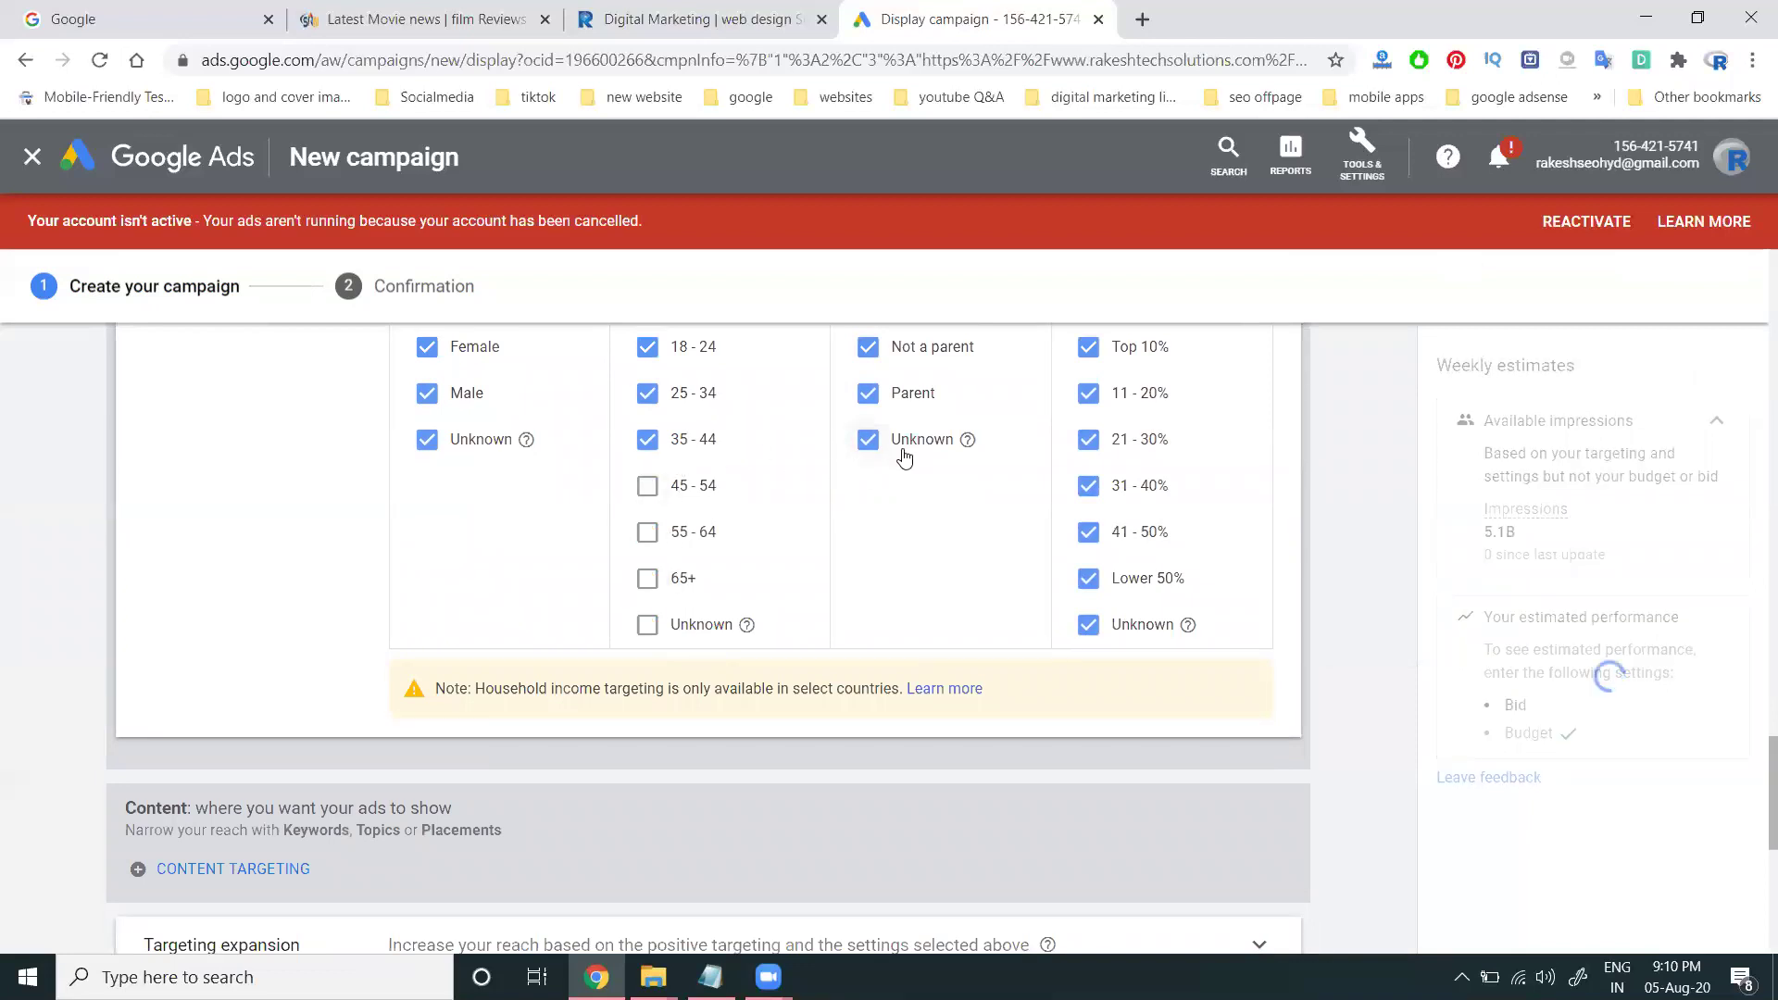
pyautogui.scroll(5, 1315, 543)
pyautogui.click(1261, 619)
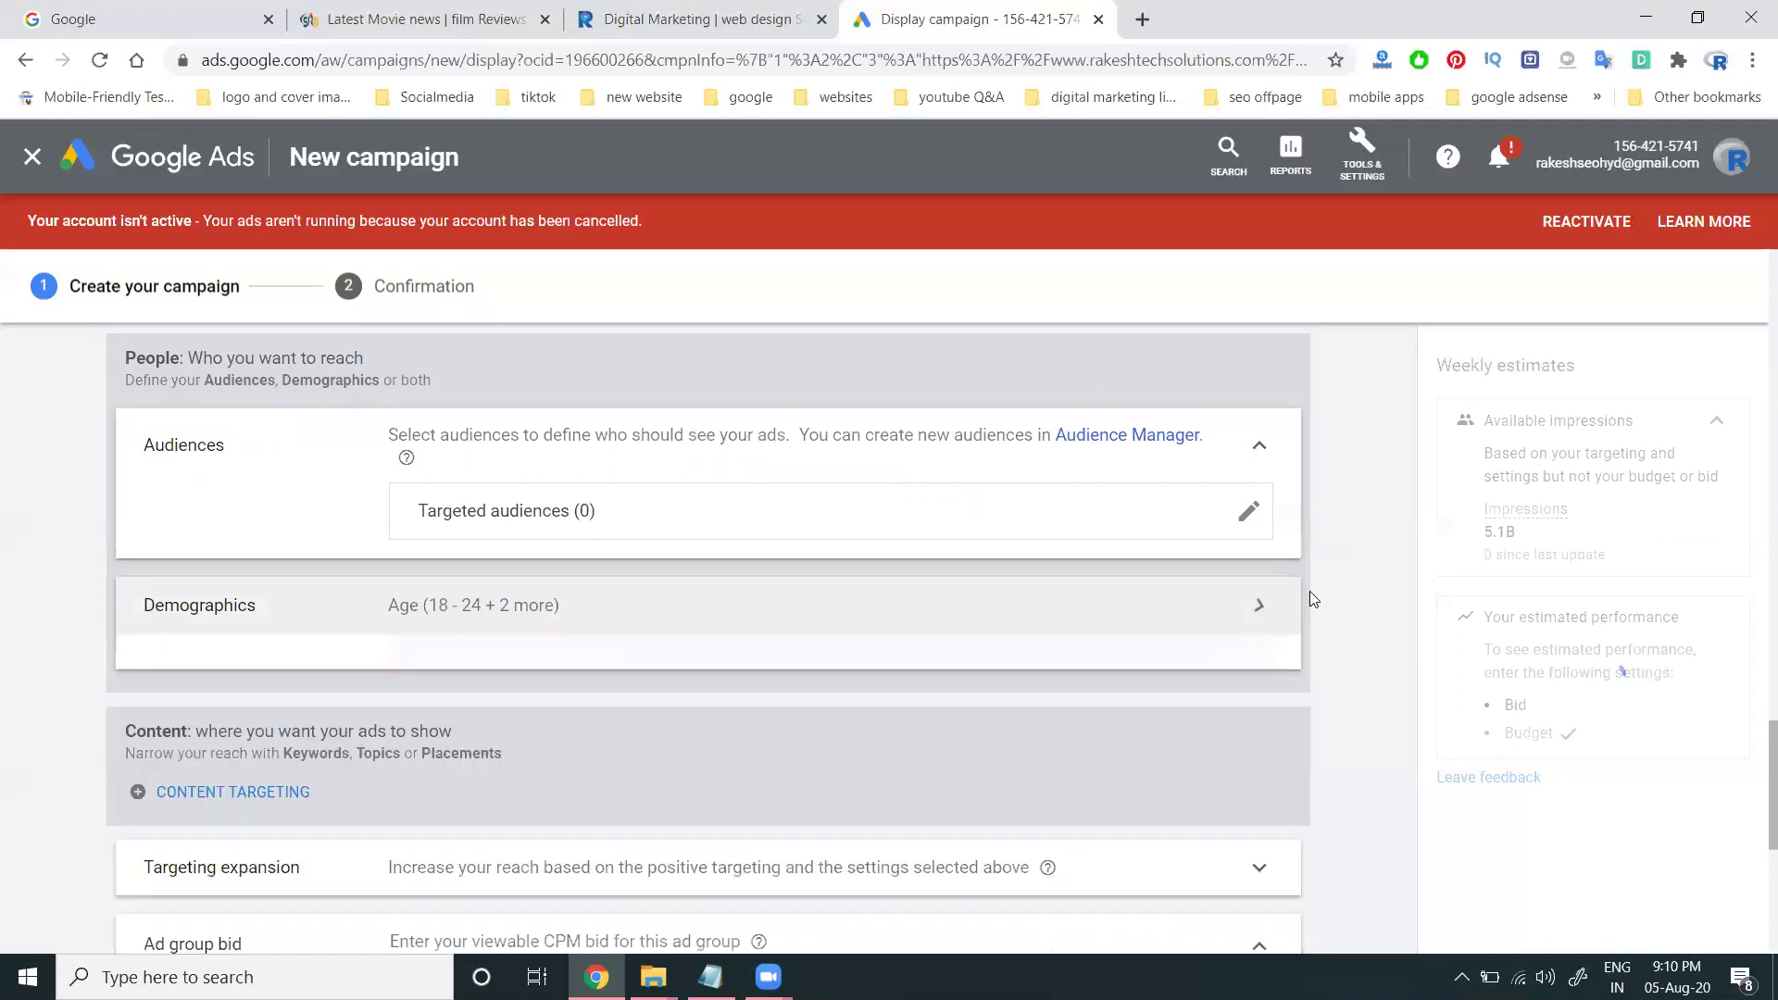
# - Set the ad group's viewable CPM bid to ₹100
pyautogui.scroll(-6, 1315, 589)
pyautogui.scroll(3, 1055, 595)
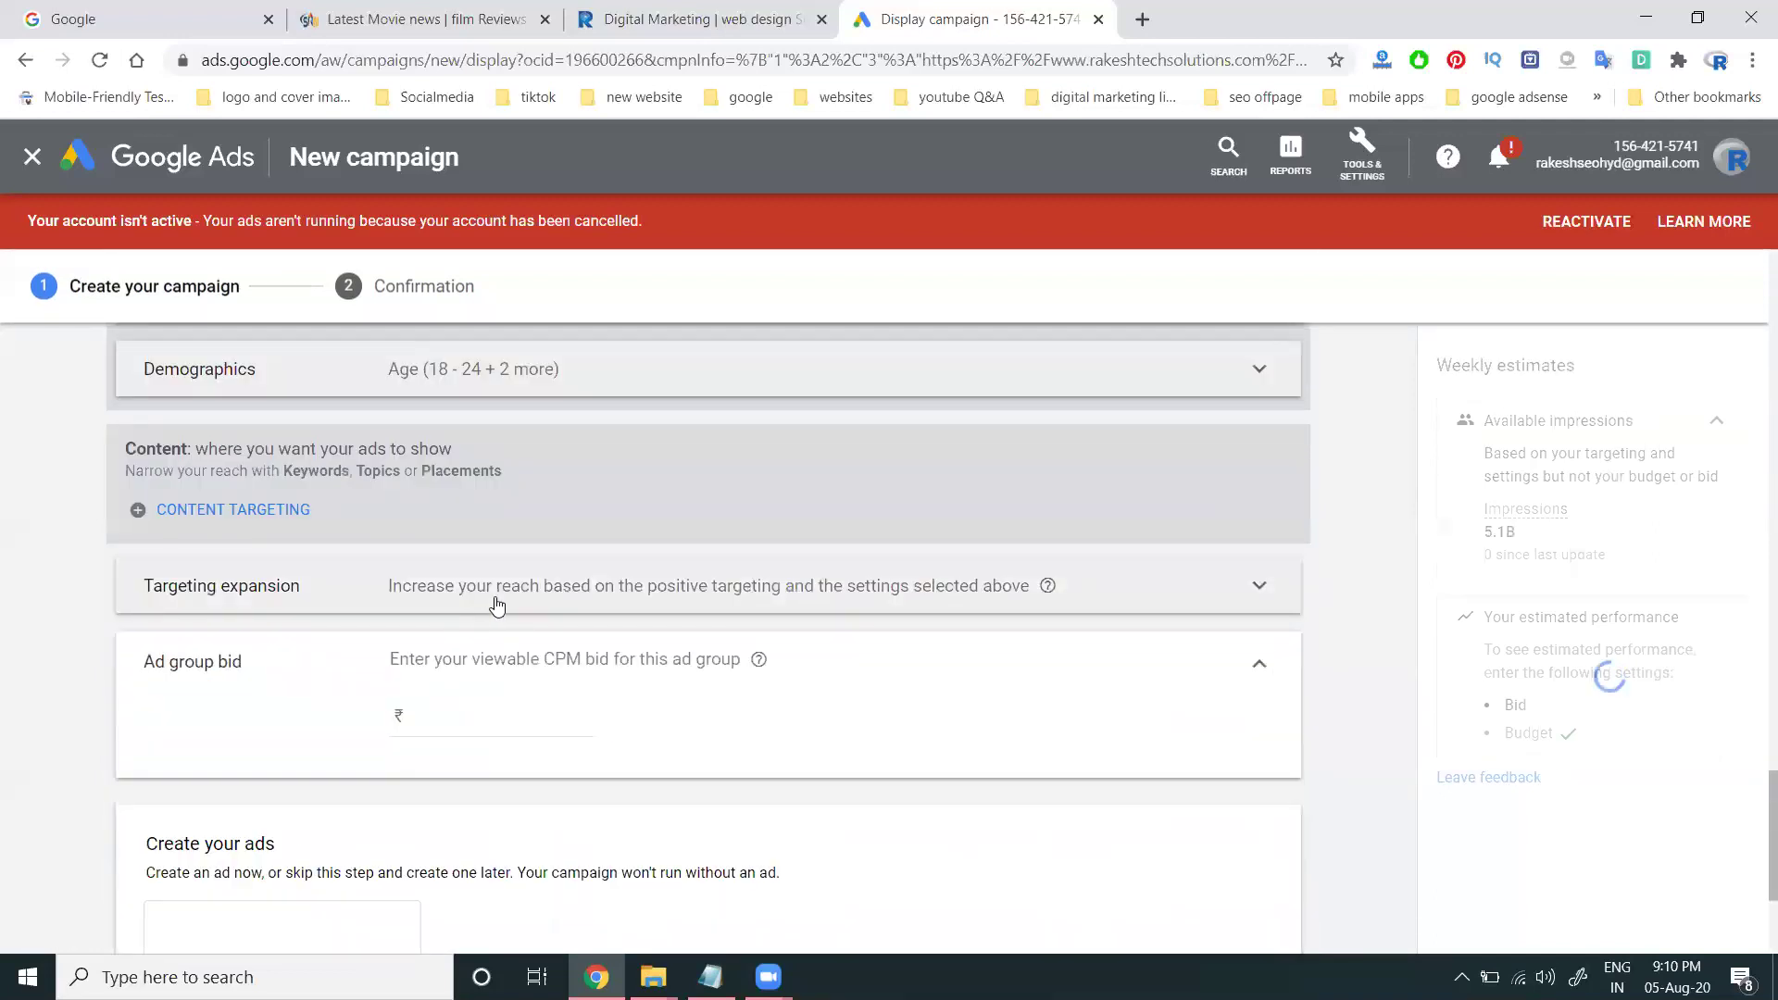
pyautogui.click(469, 715)
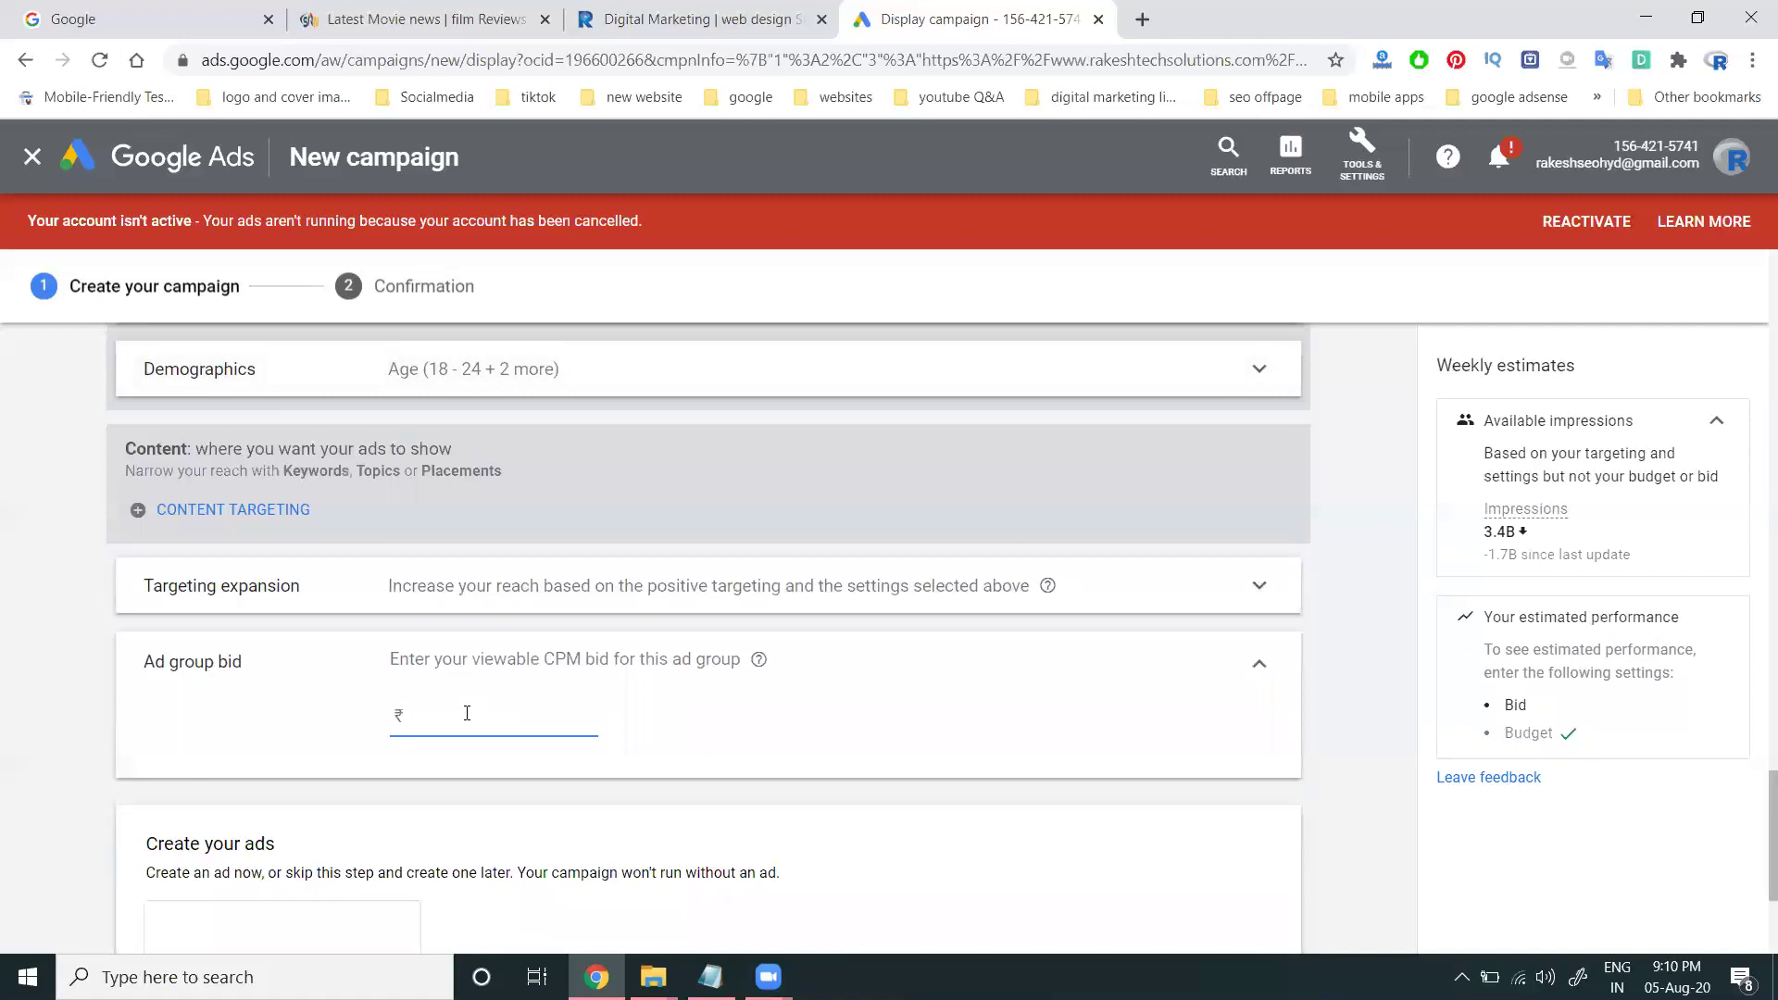
pyautogui.write('100')
pyautogui.click(818, 749)
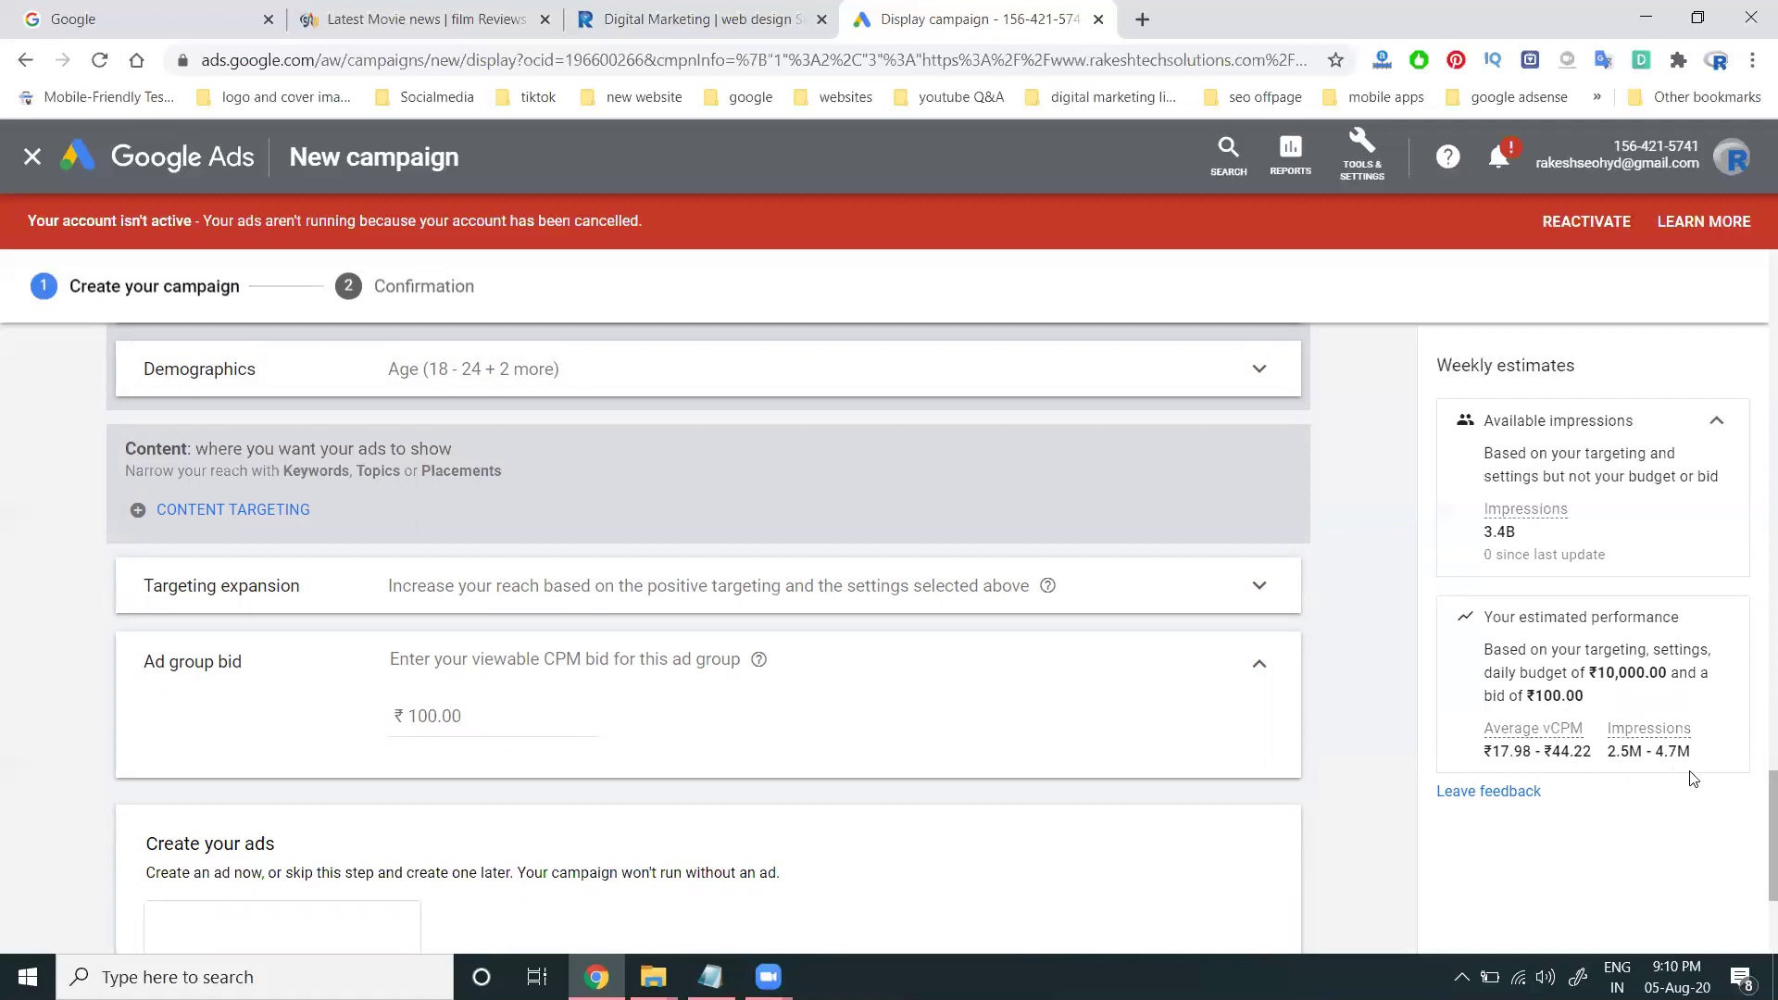
# - Lower the campaign's average daily budget to ₹1,000
pyautogui.scroll(15, 929, 727)
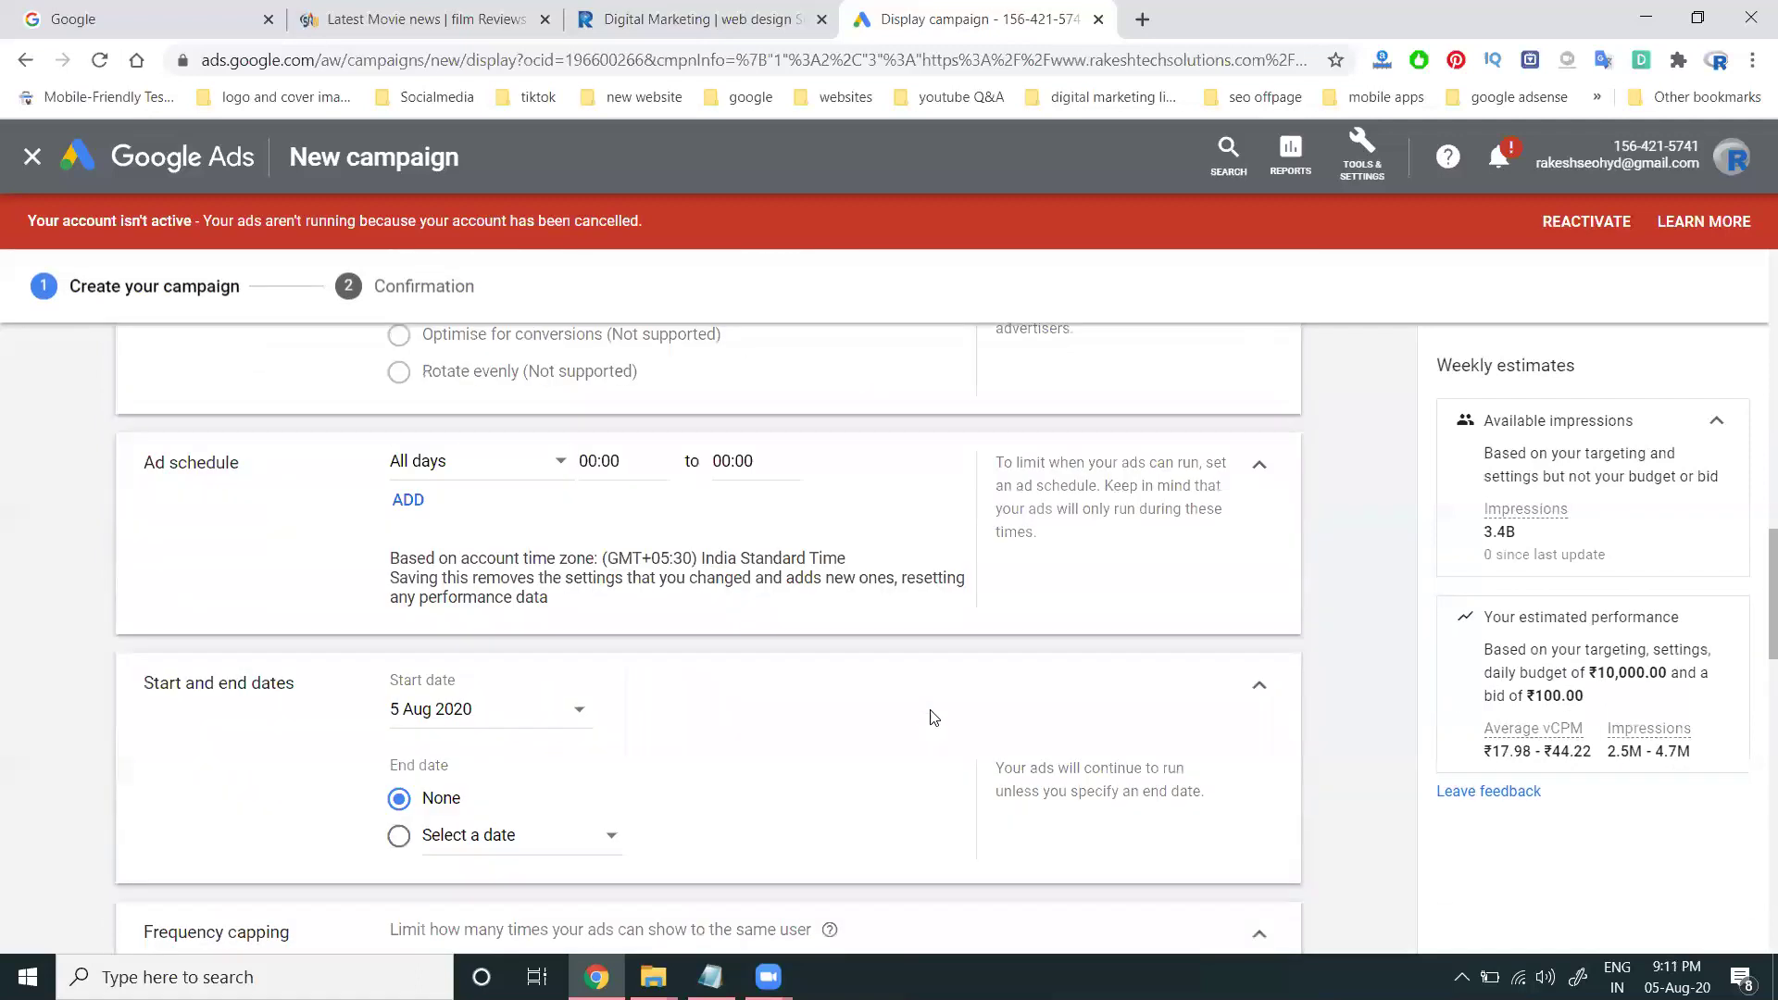
pyautogui.scroll(15, 930, 713)
pyautogui.scroll(4, 930, 703)
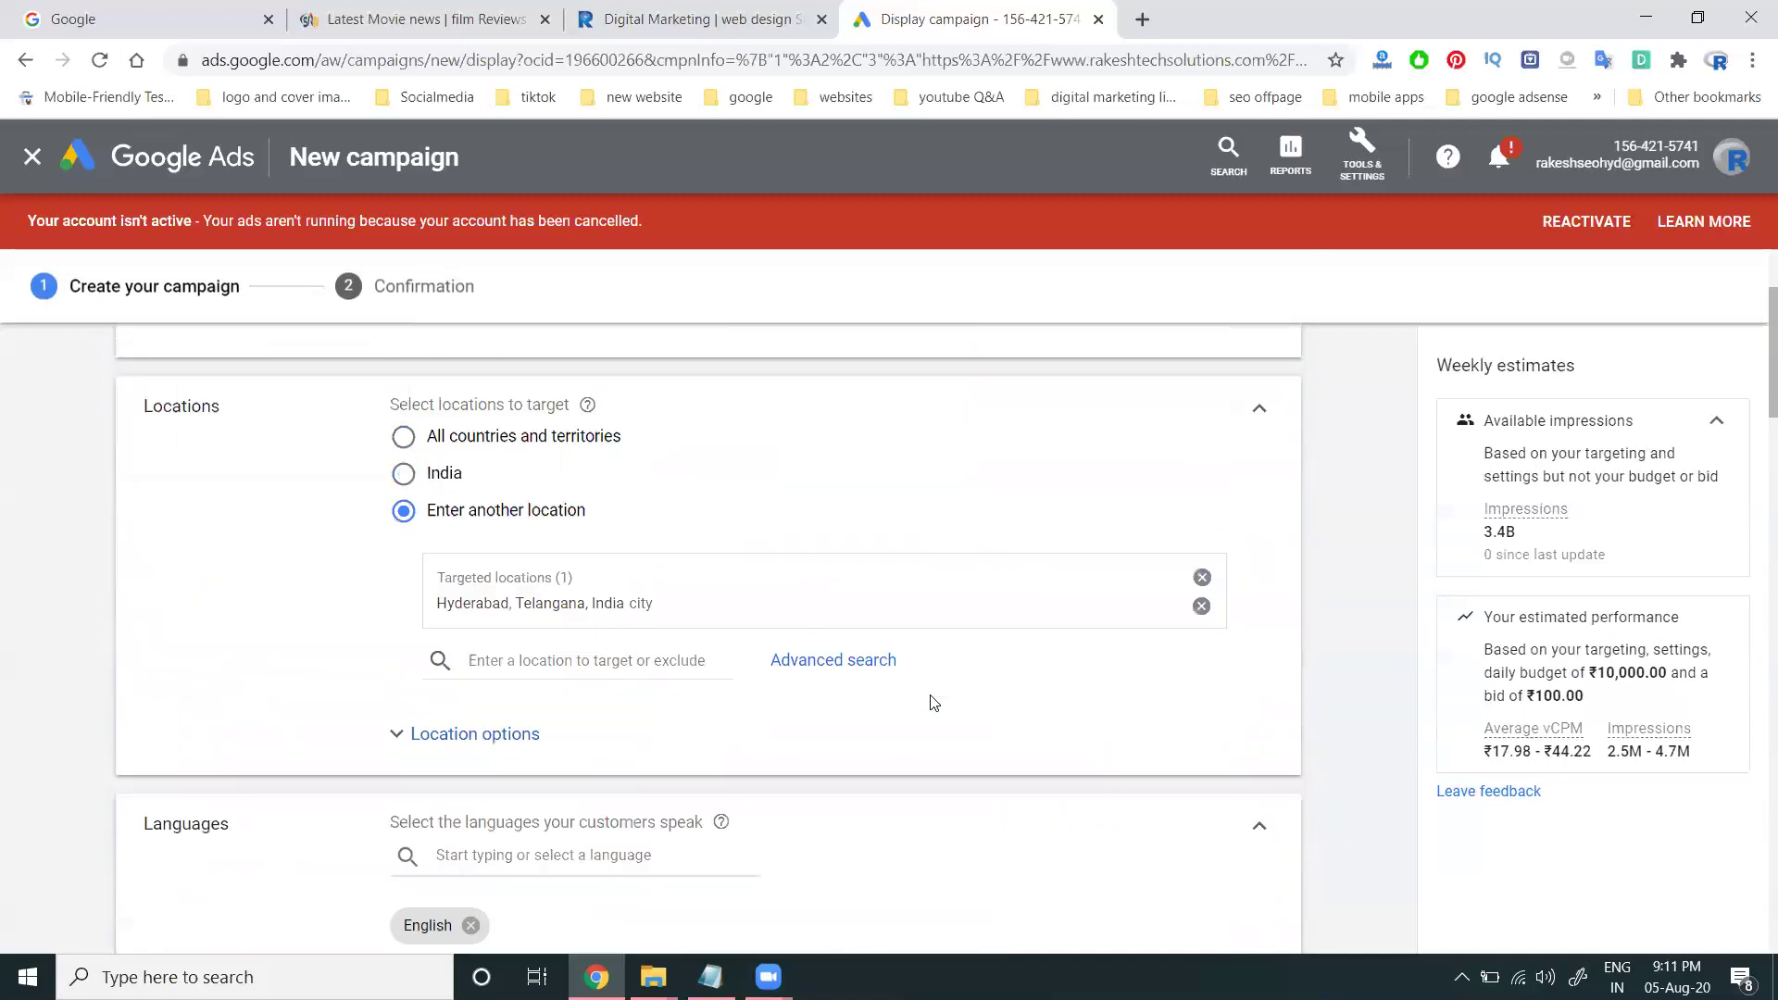
pyautogui.scroll(-9, 930, 703)
pyautogui.scroll(-3, 919, 689)
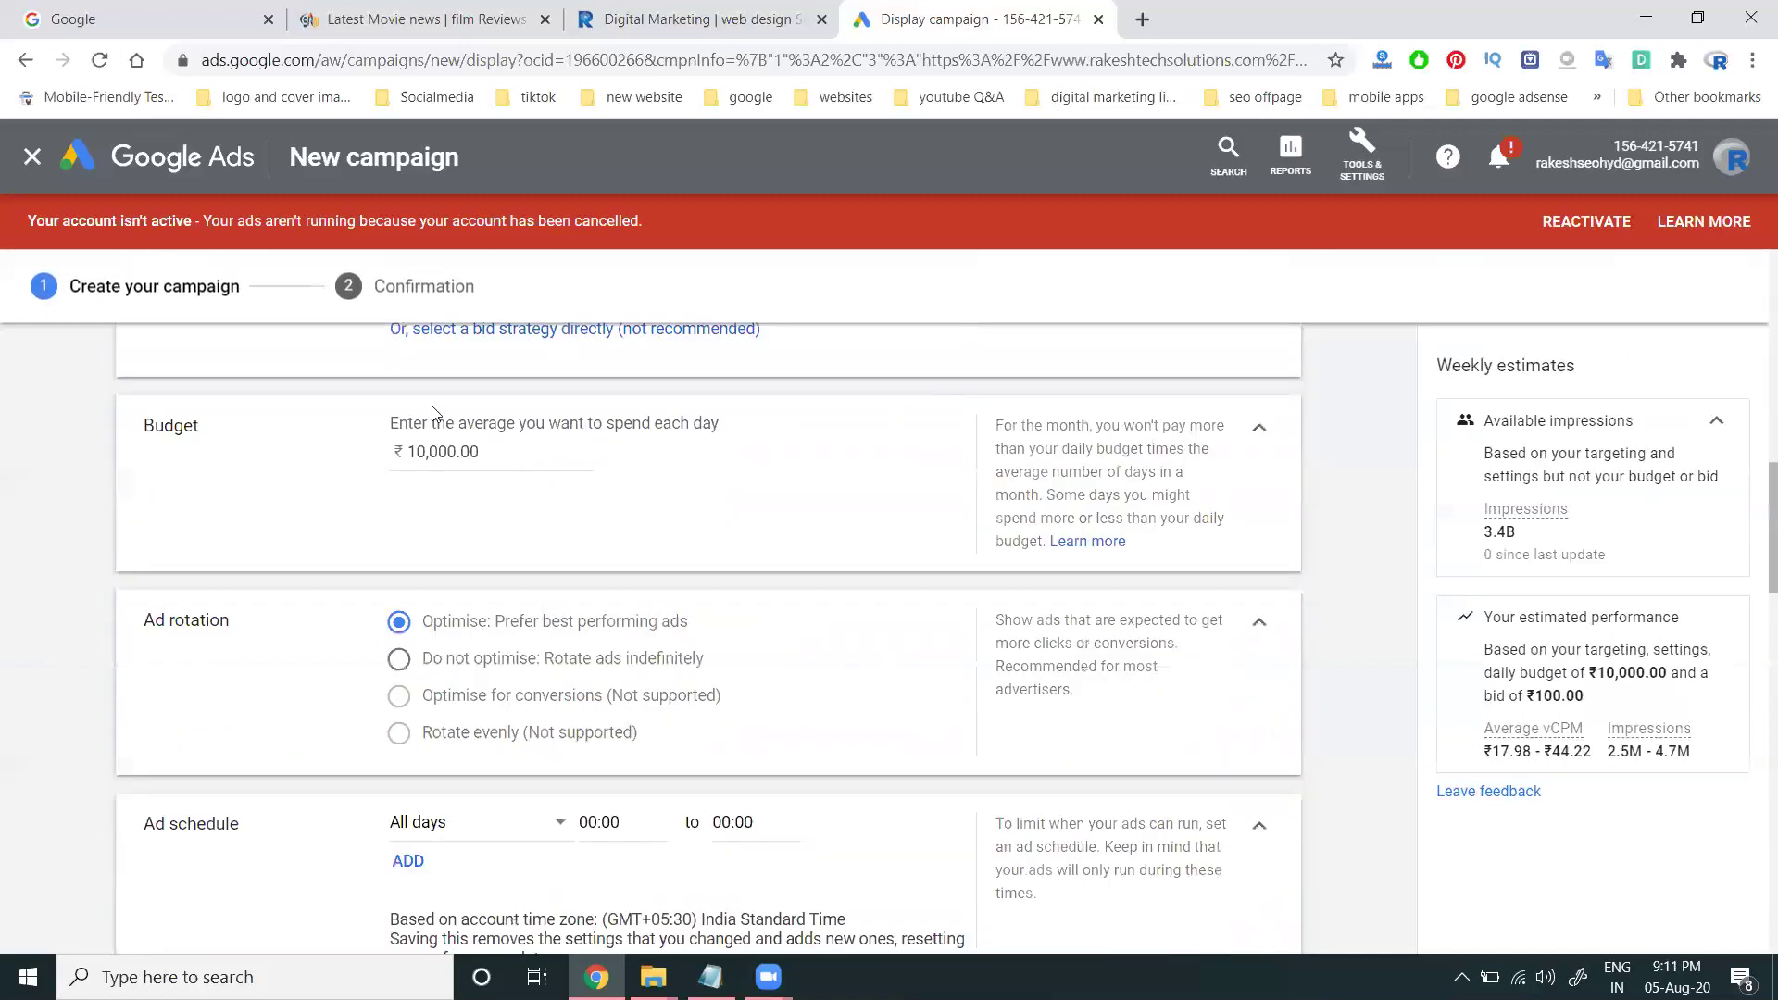
pyautogui.click(457, 452)
pyautogui.press('BackSpace')
pyautogui.click(134, 509)
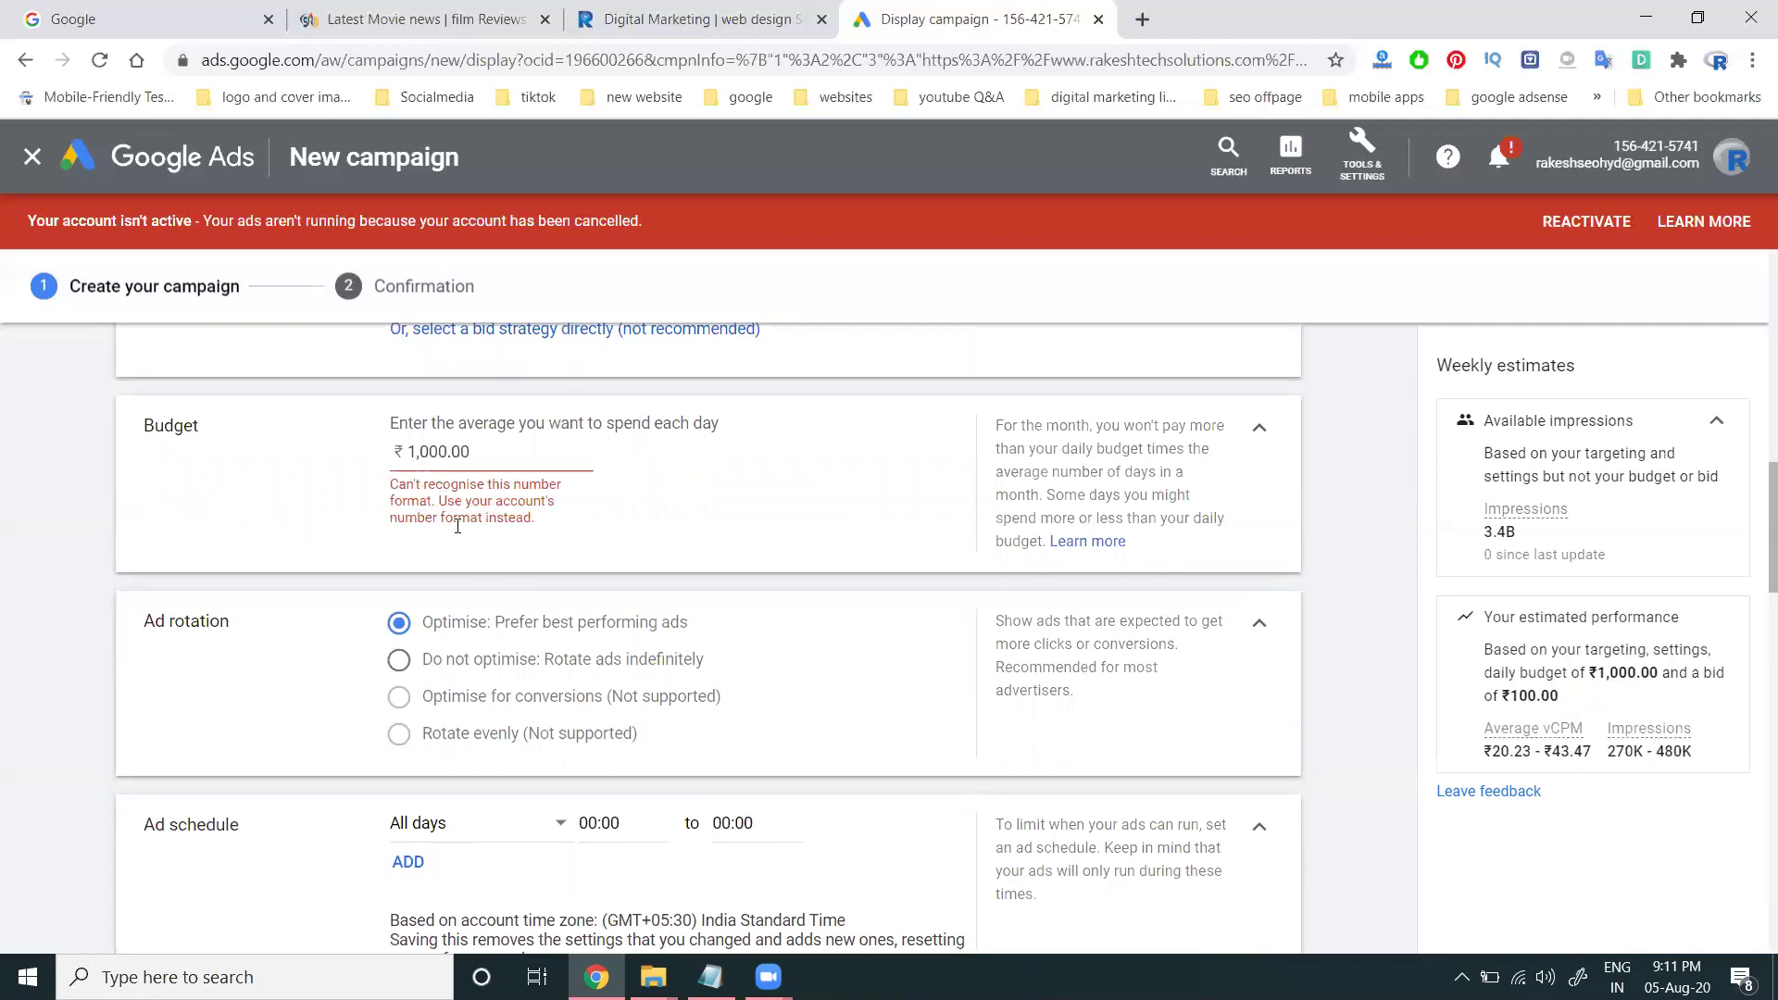
# - Try average daily budgets of ₹2,500, ₹1,800 and ₹1,200 in turn to compare the weekly performance estimates
pyautogui.doubleClick(484, 449)
pyautogui.write('2500')
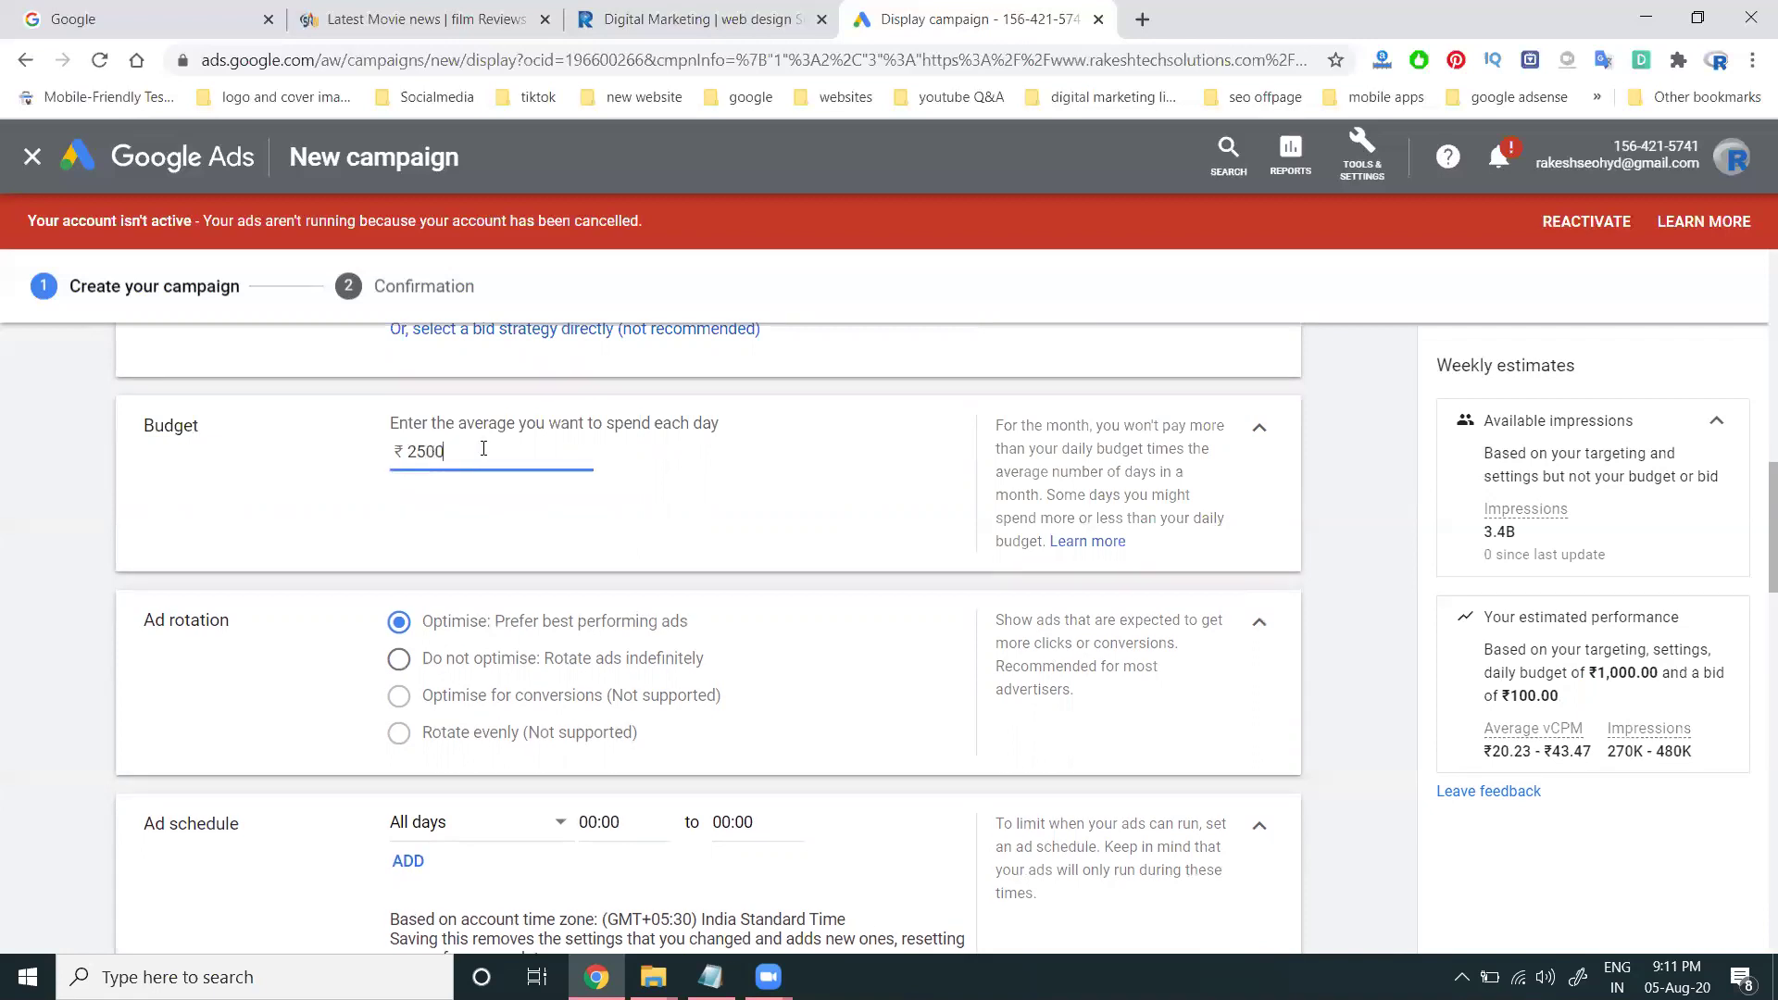
pyautogui.click(498, 514)
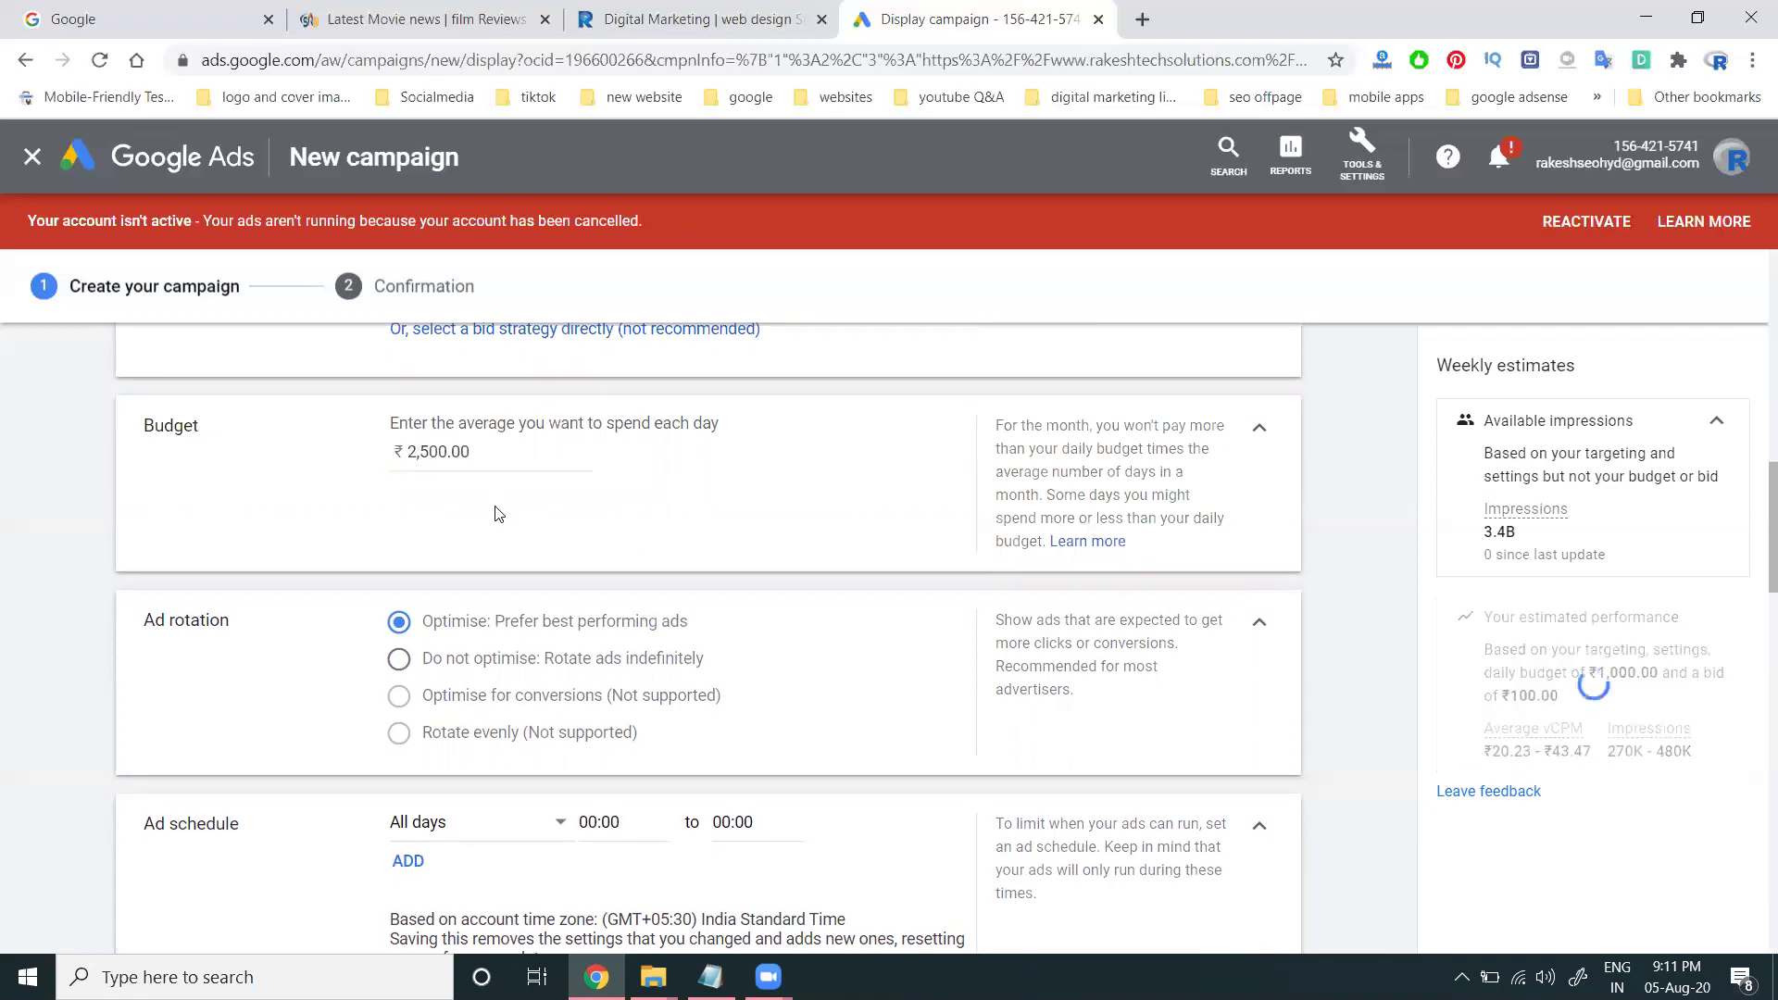
pyautogui.doubleClick(467, 450)
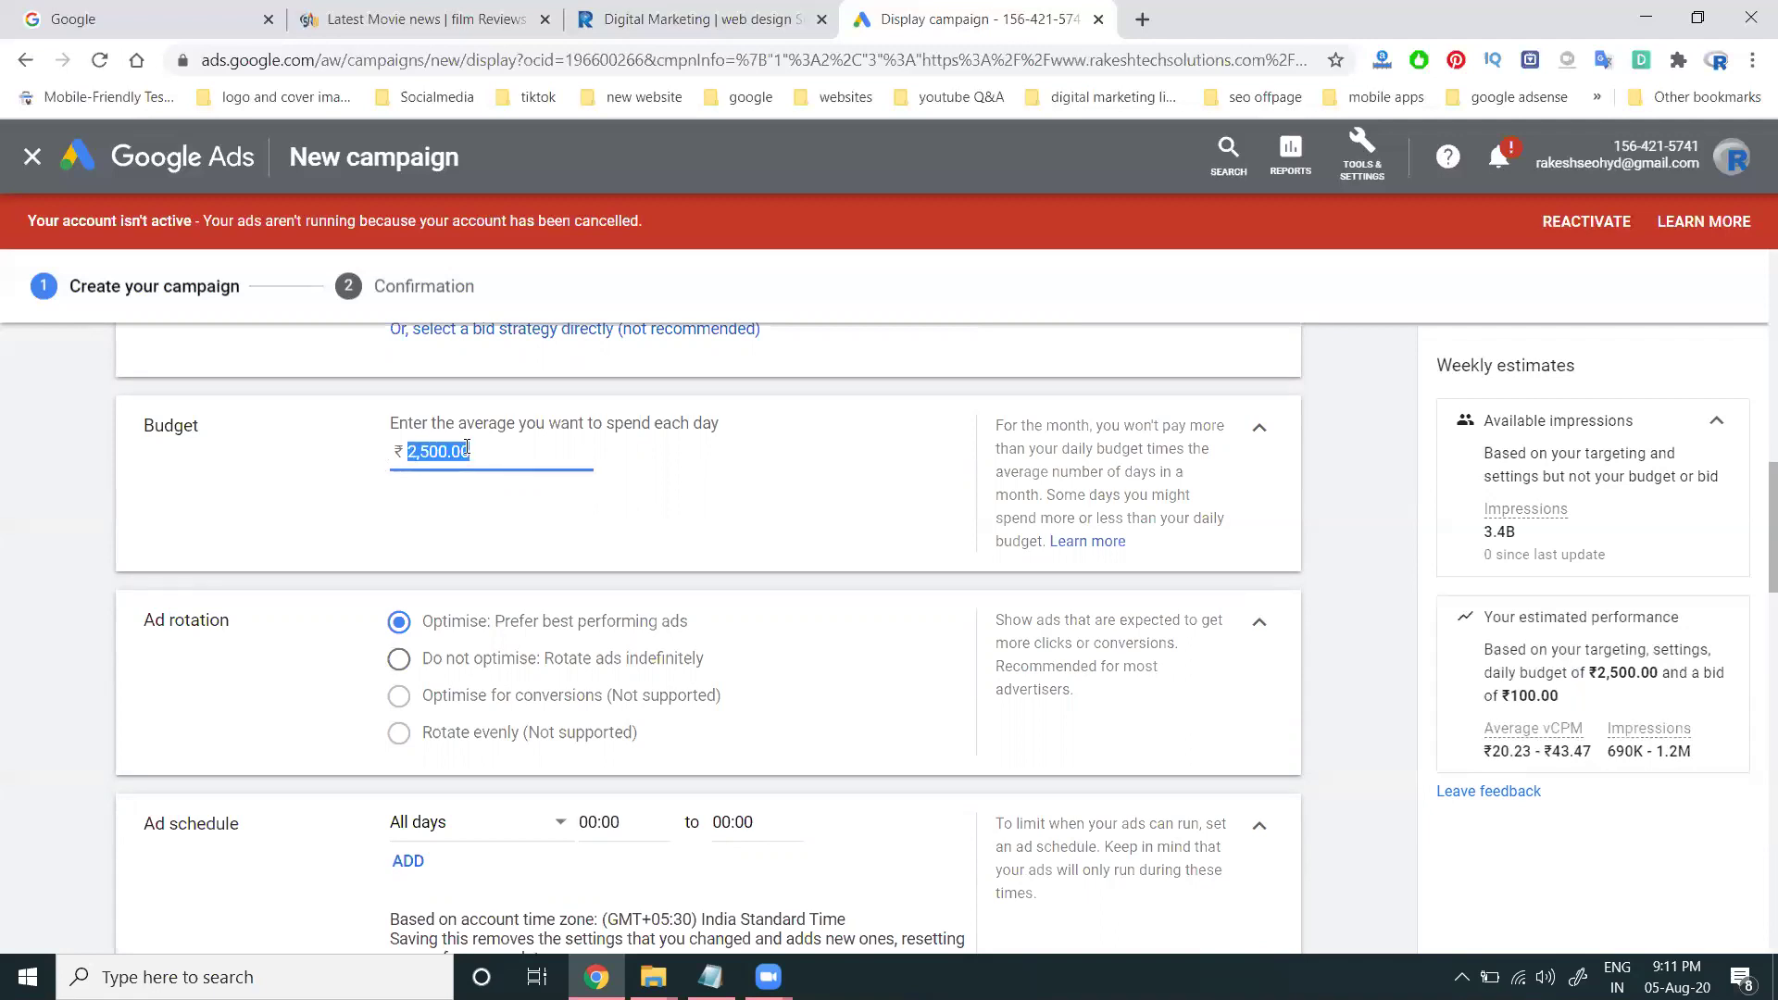
pyautogui.write('1800')
pyautogui.click(517, 607)
pyautogui.doubleClick(513, 453)
pyautogui.write('1200')
pyautogui.click(507, 540)
# - Set the campaign's average daily budget back to ₹1,000
pyautogui.click(511, 448)
pyautogui.doubleClick(511, 448)
pyautogui.write('10000')
pyautogui.press('BackSpace')
pyautogui.click(627, 537)
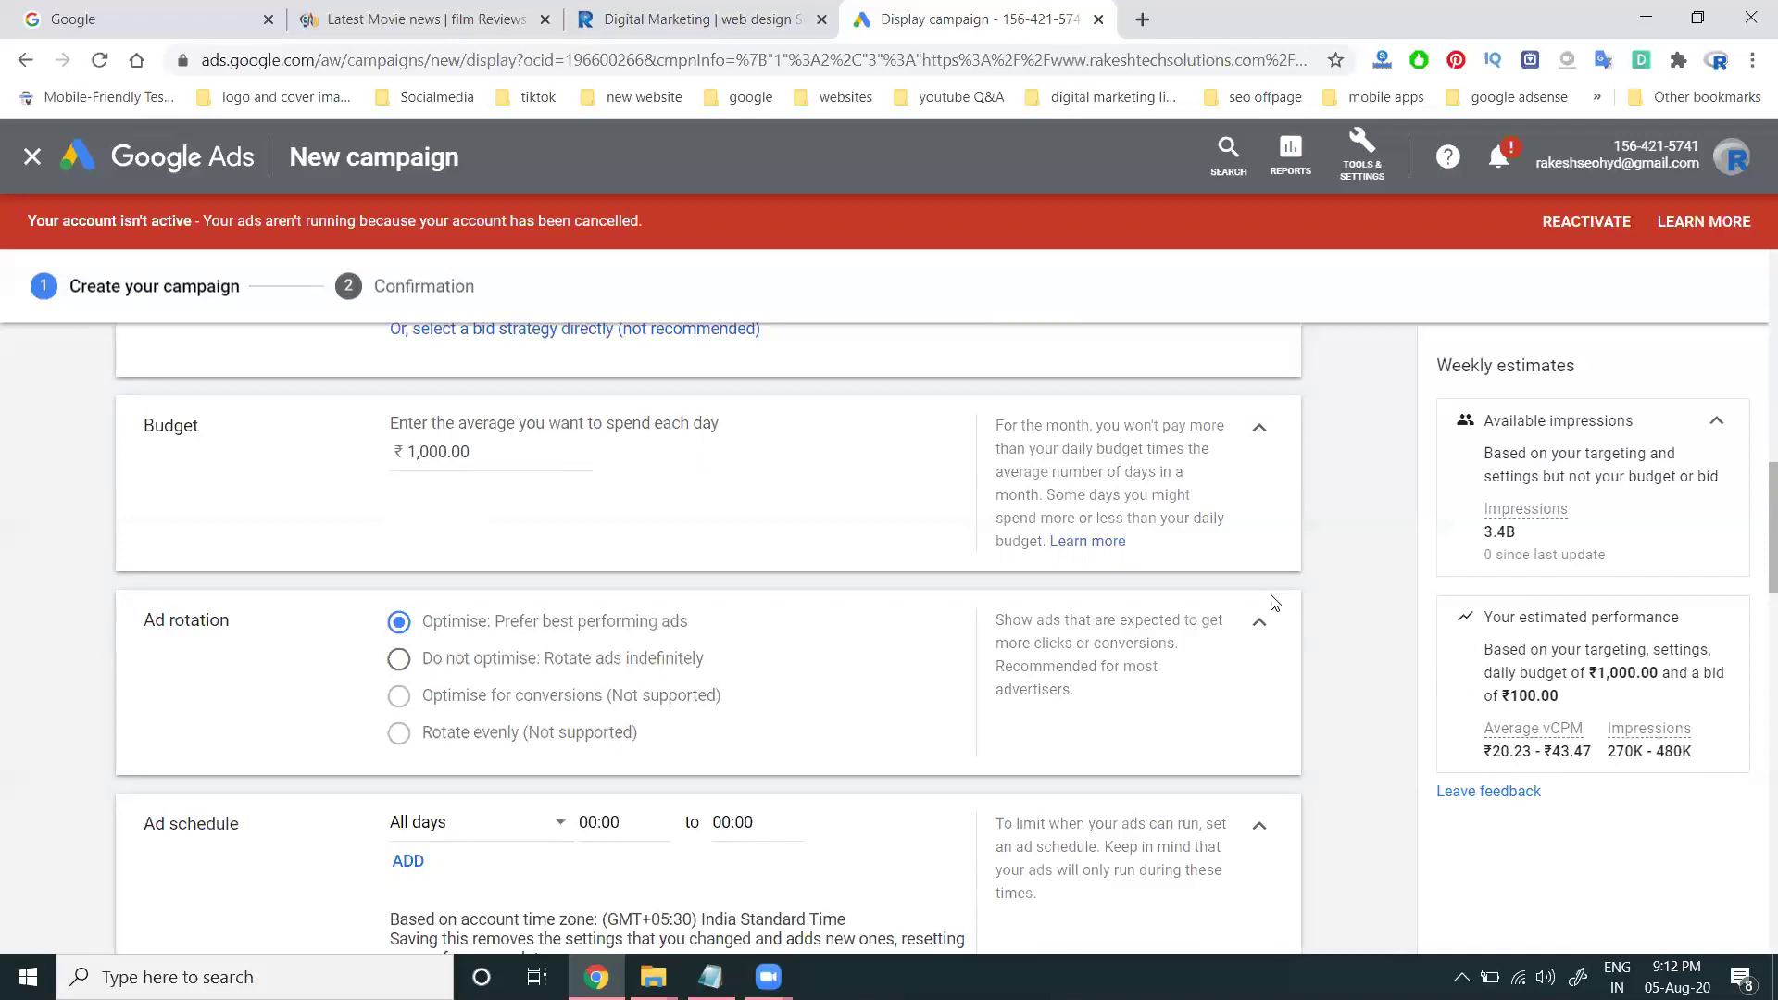
# - Start a new responsive display ad for the ad group
pyautogui.scroll(-6, 715, 503)
pyautogui.scroll(-10, 717, 496)
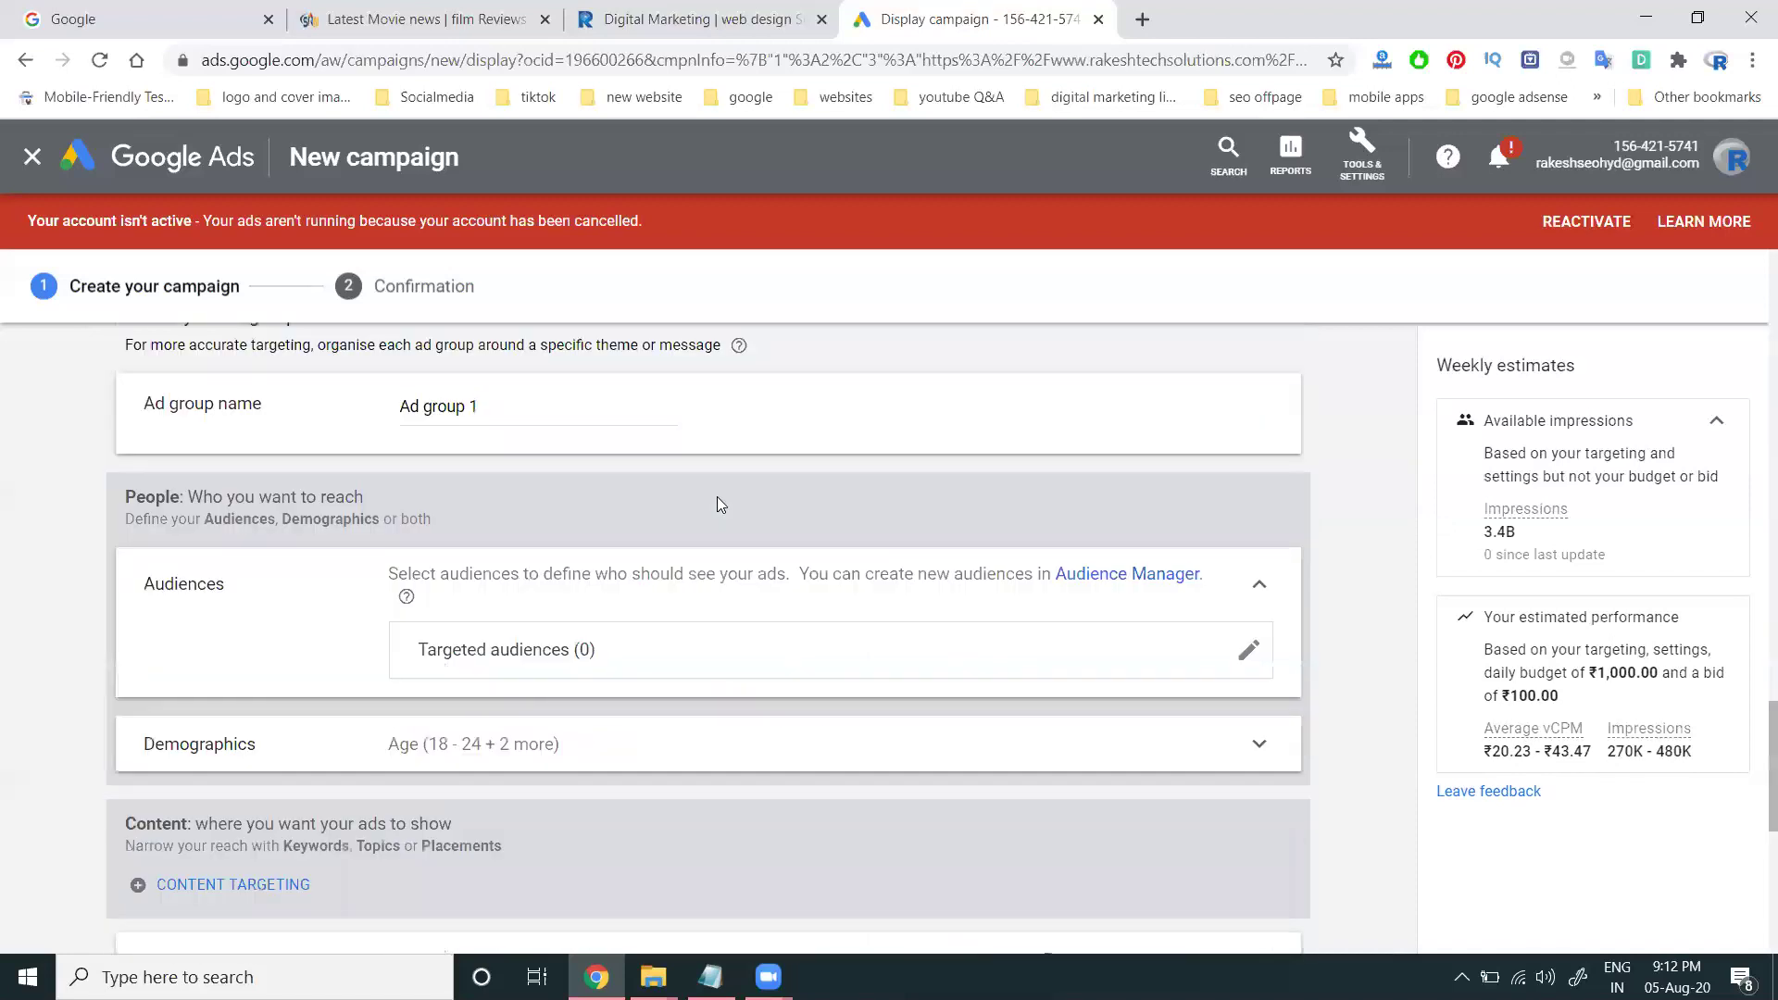
pyautogui.scroll(-6, 724, 500)
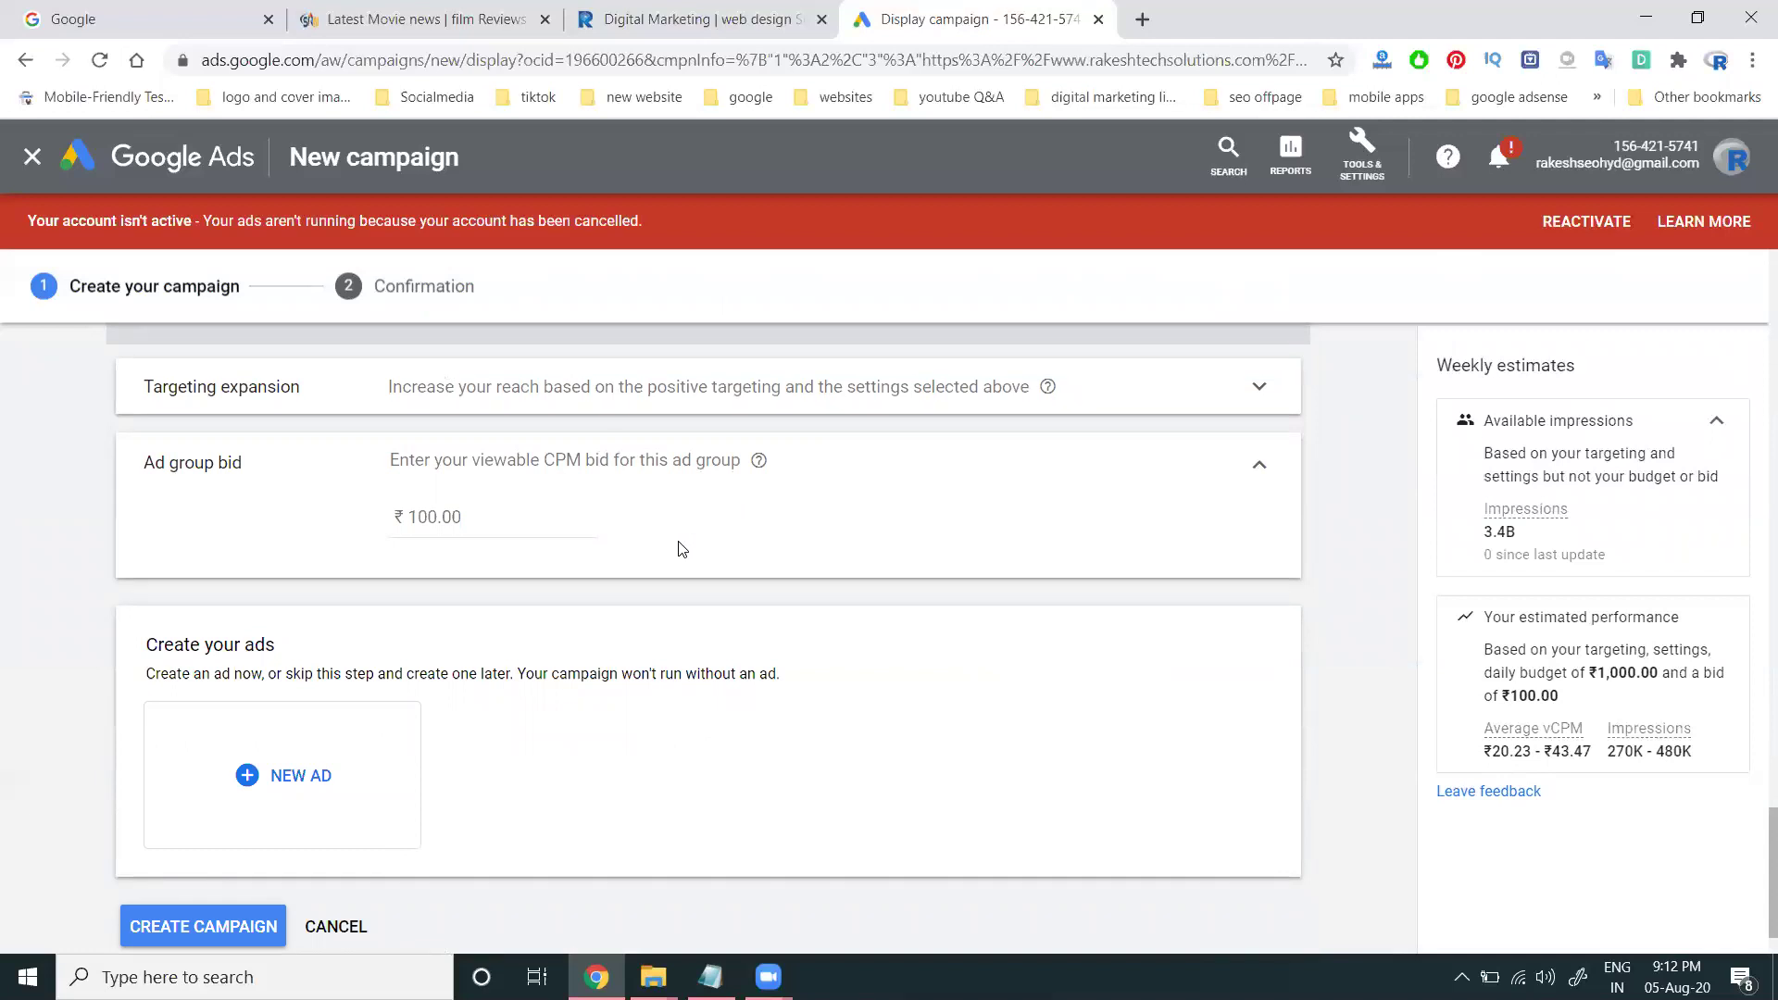
pyautogui.click(284, 759)
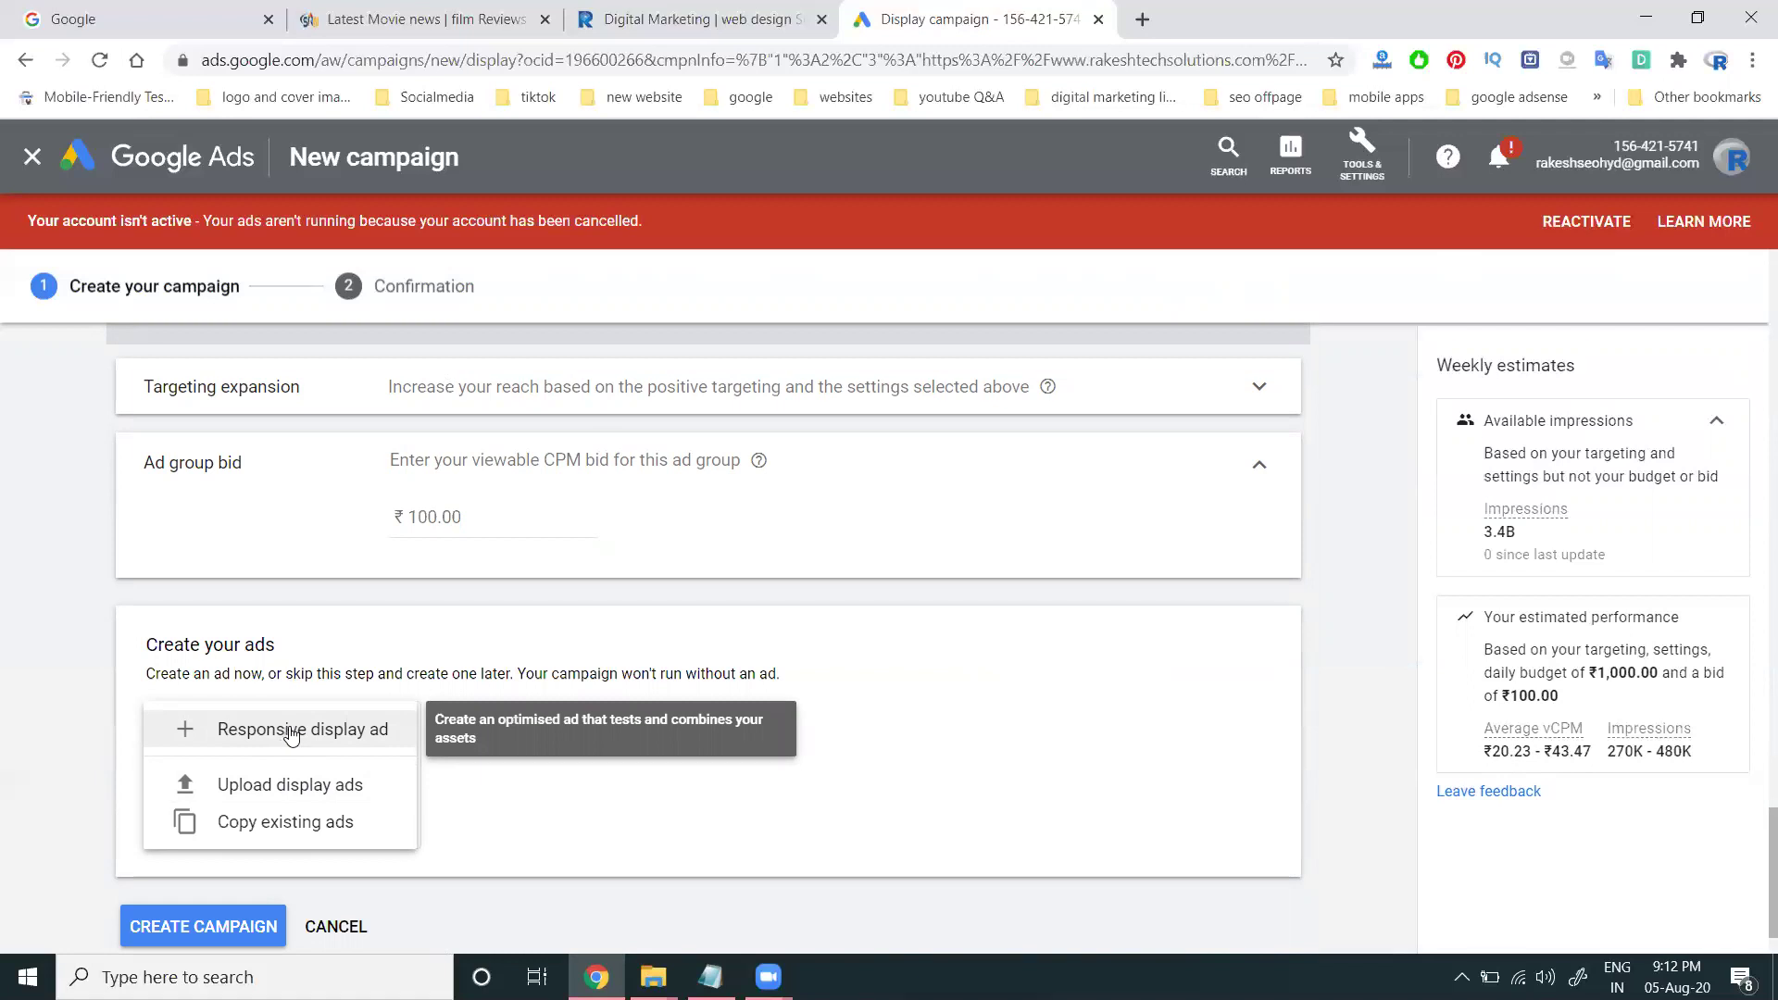
pyautogui.click(289, 732)
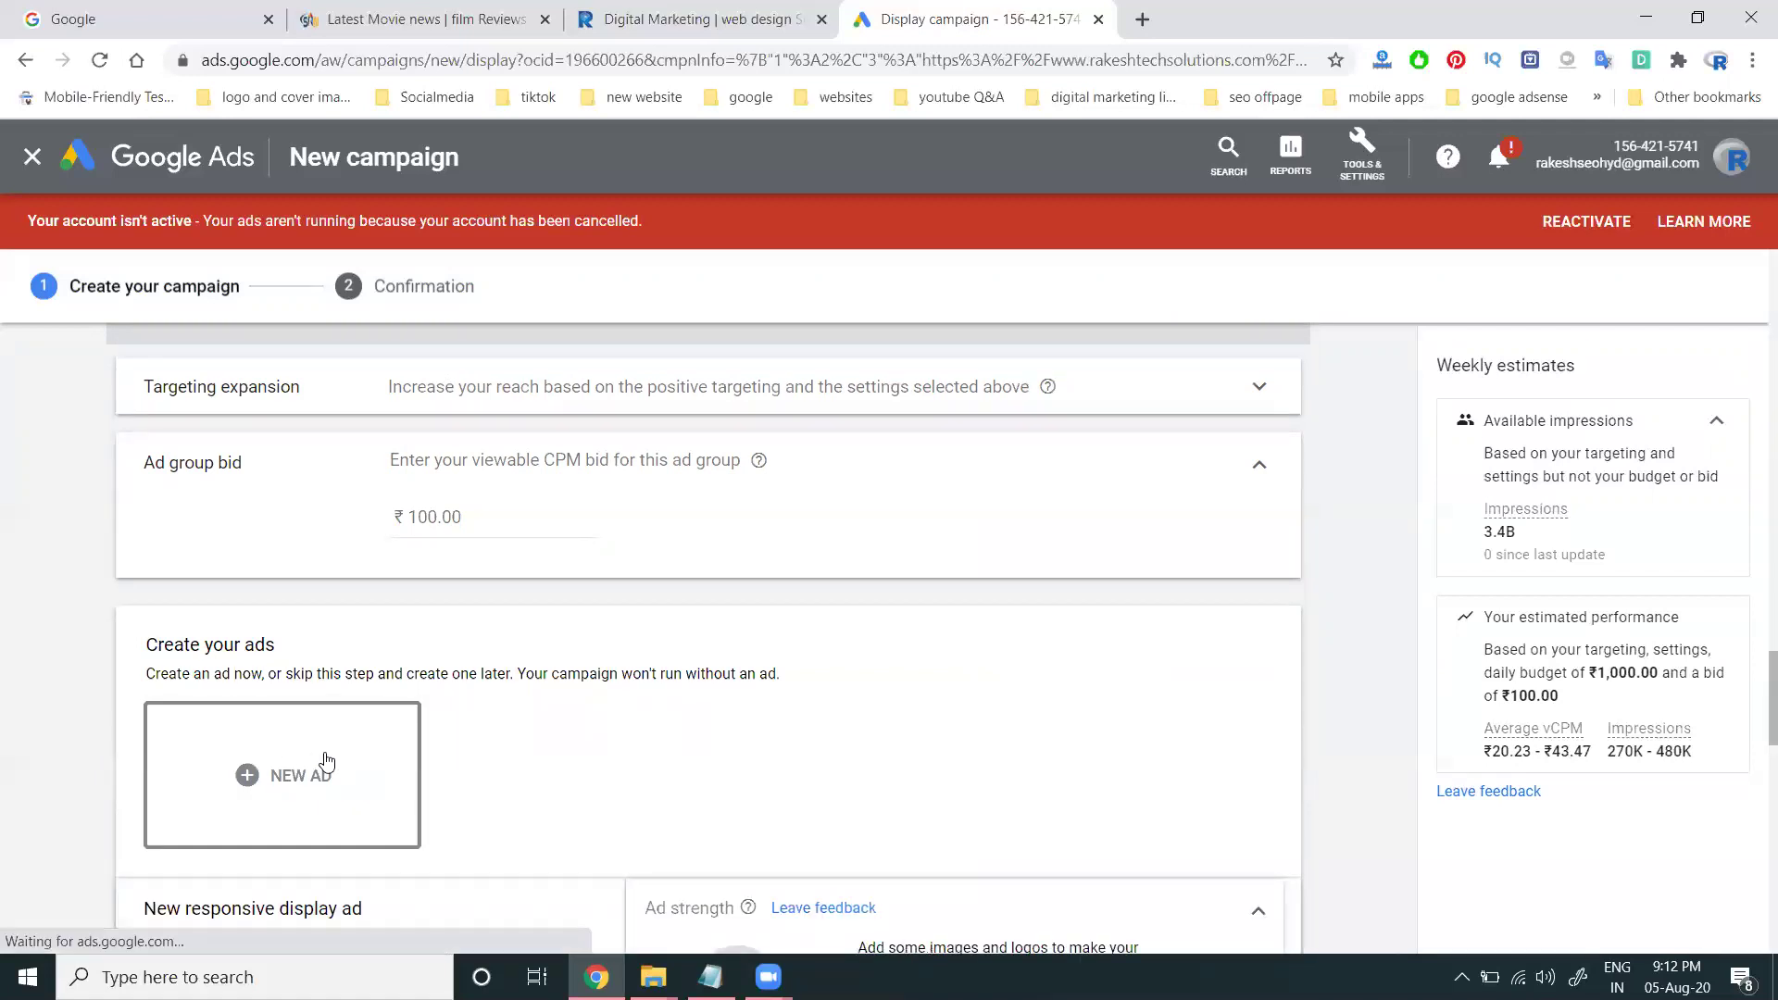
# - Switch to Gmail in a new tab and examine the Promotions emails, including "How to find purchase-ready leads", before returning to the inbox
pyautogui.click(104, 9)
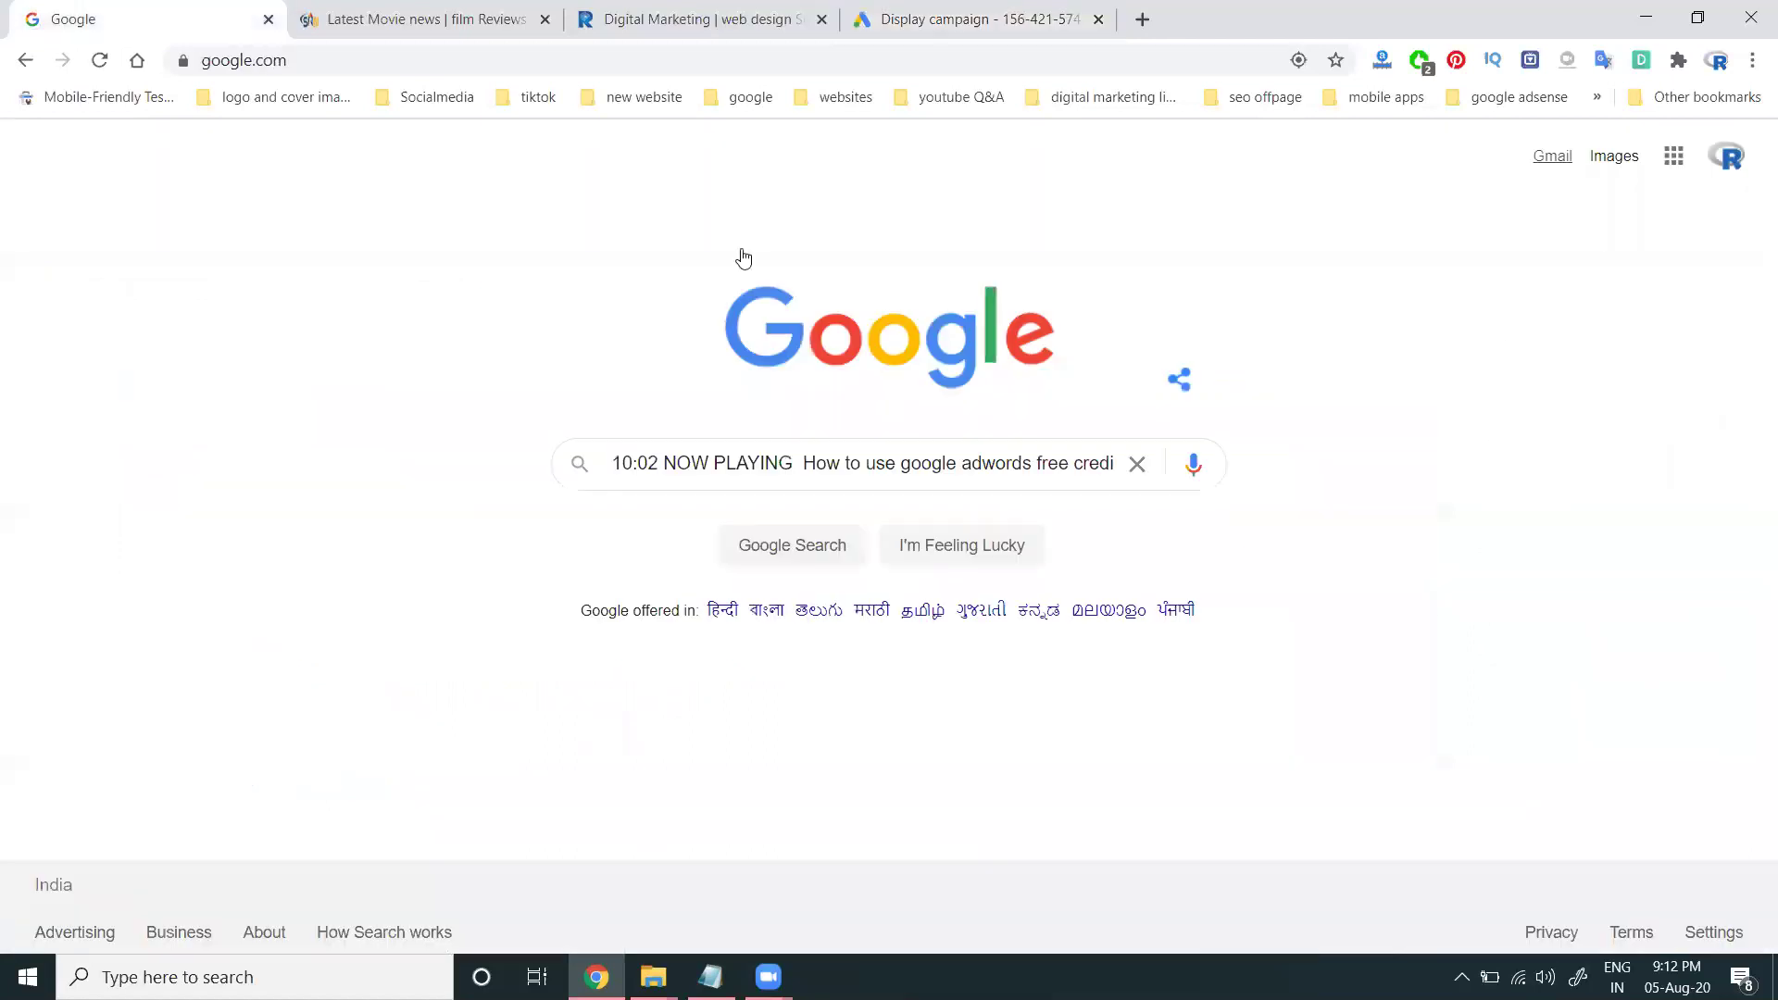
pyautogui.middleClick(1552, 154)
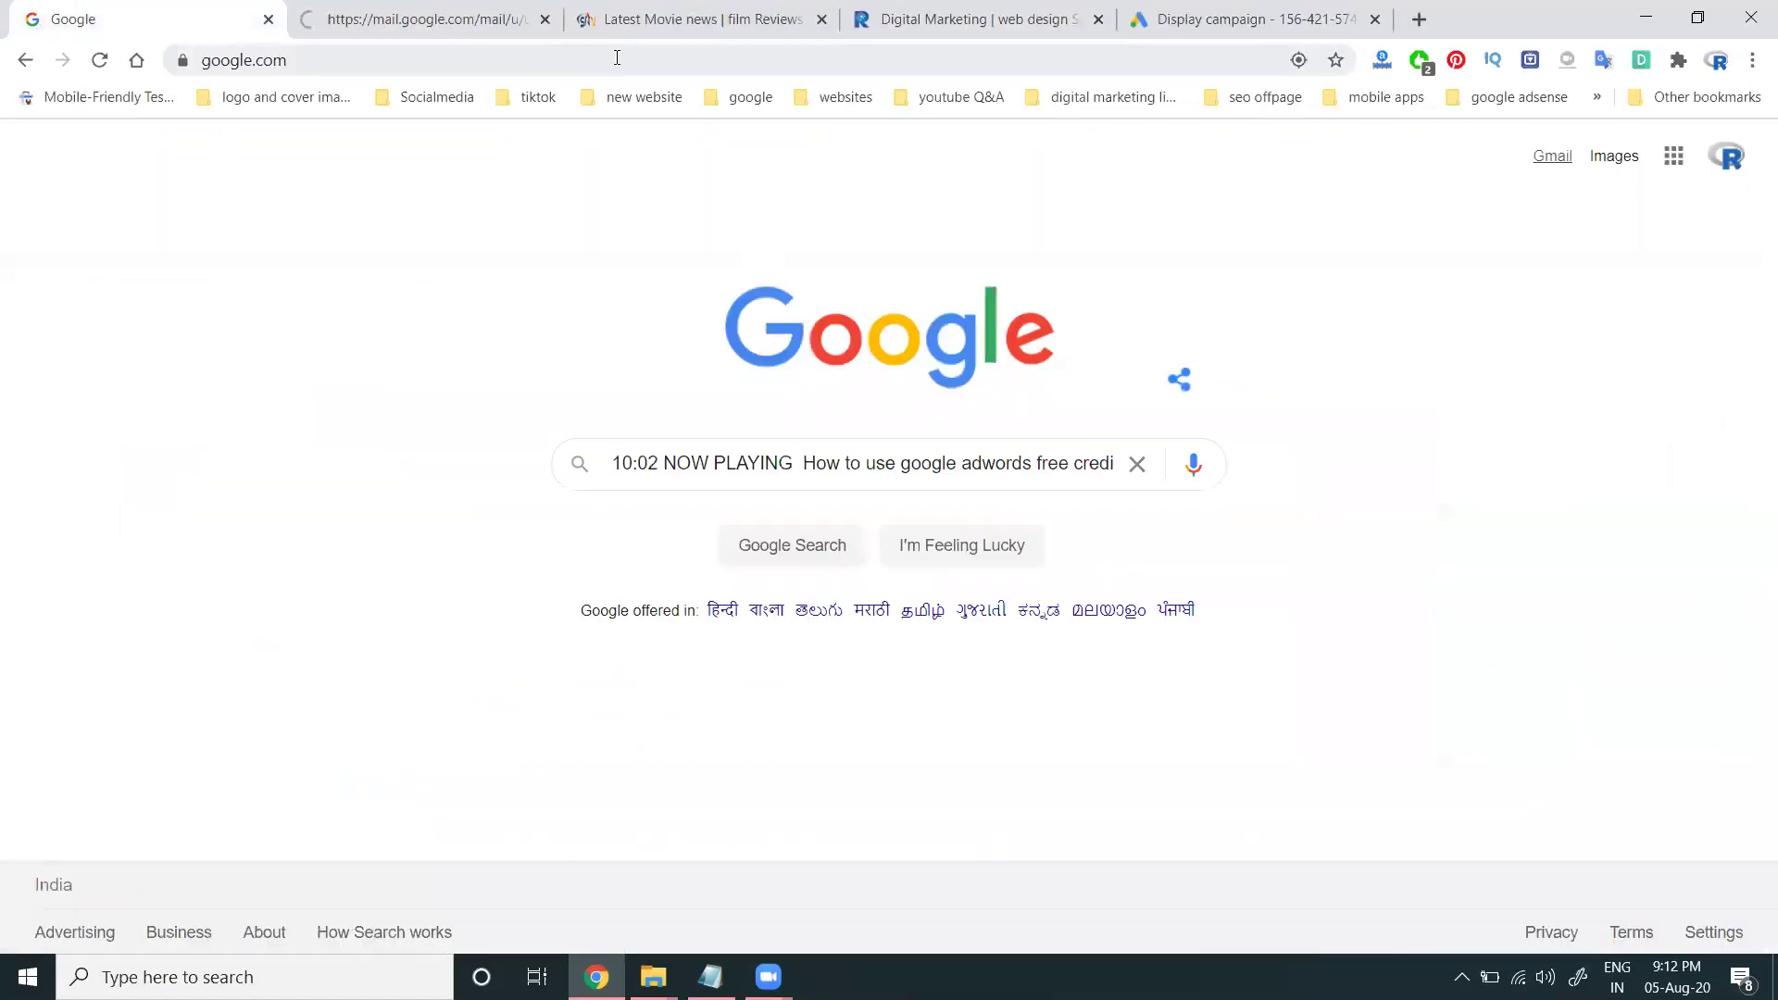
pyautogui.click(662, 27)
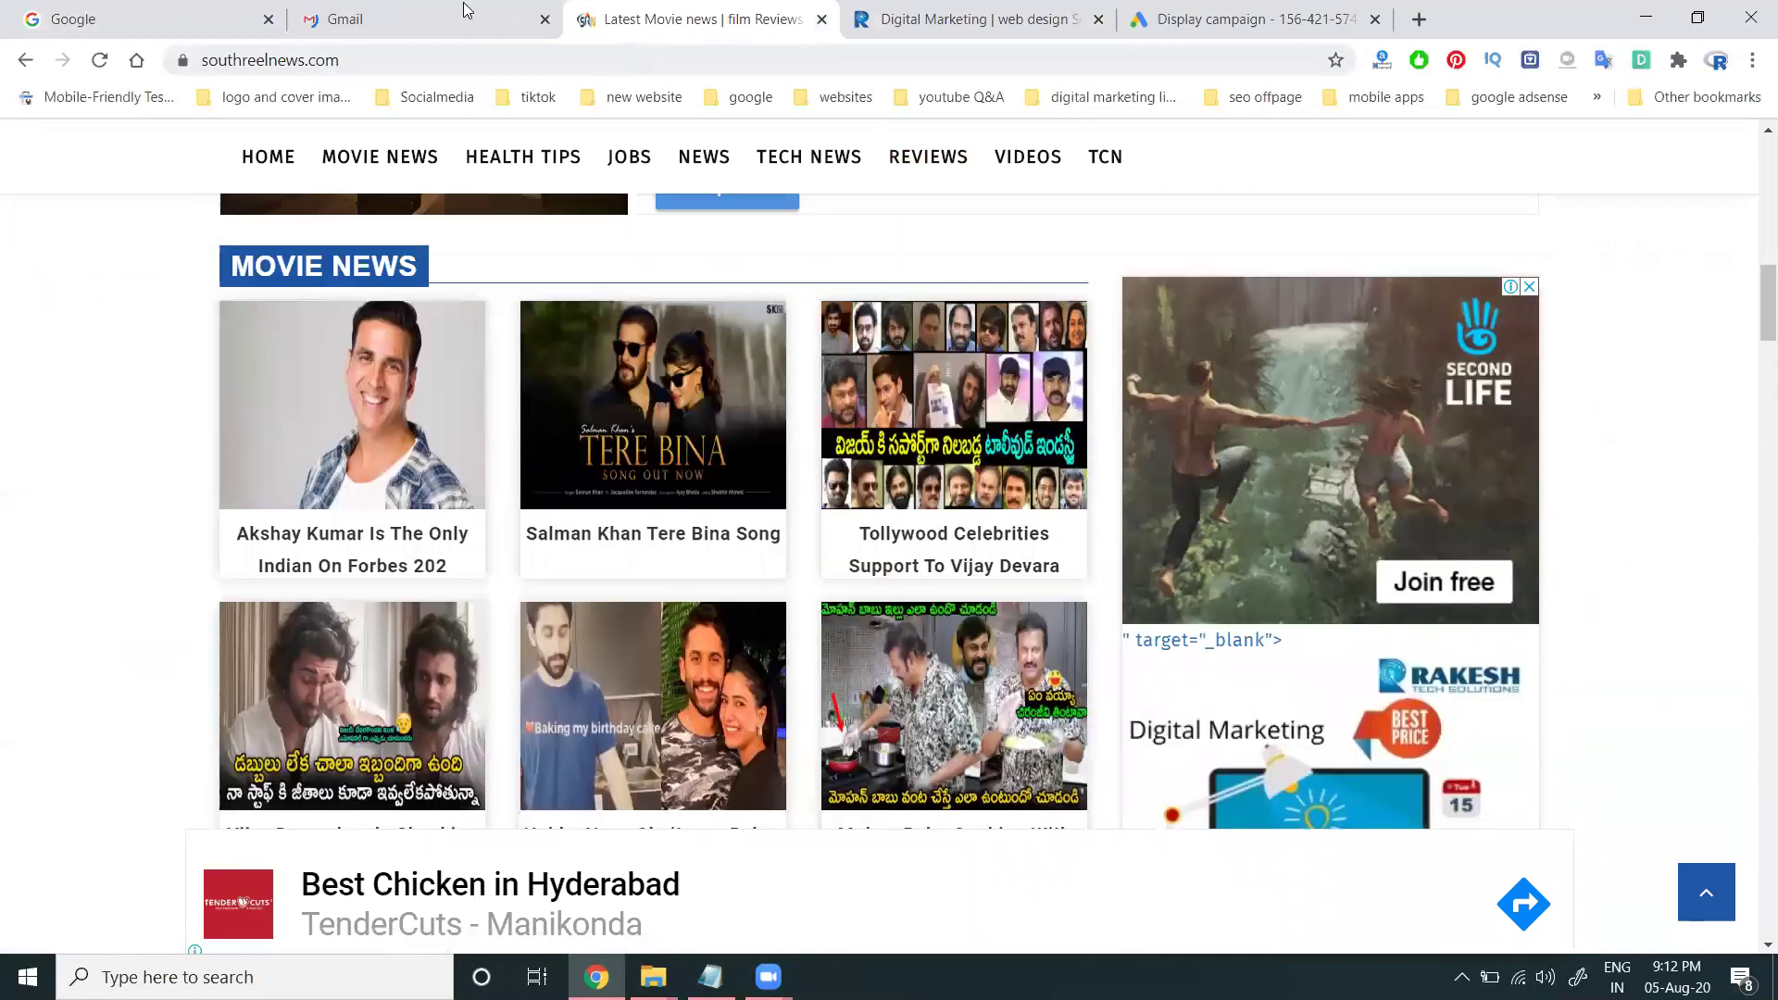
pyautogui.click(508, 22)
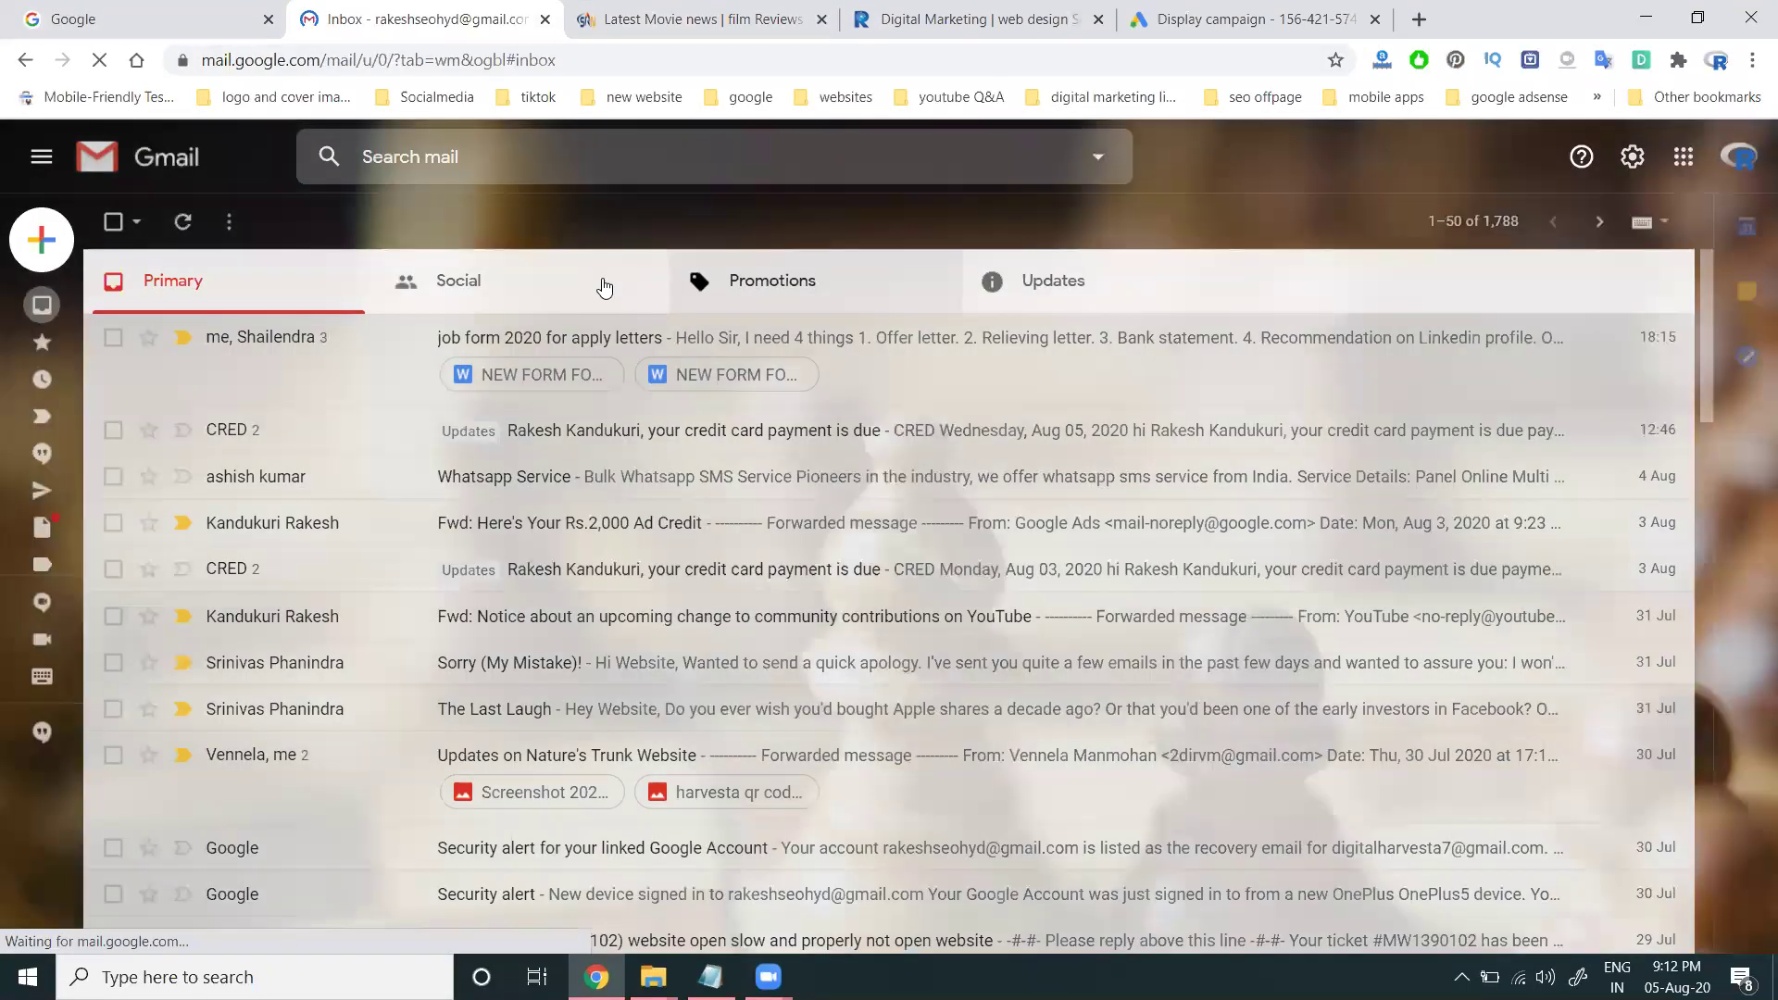
pyautogui.click(732, 293)
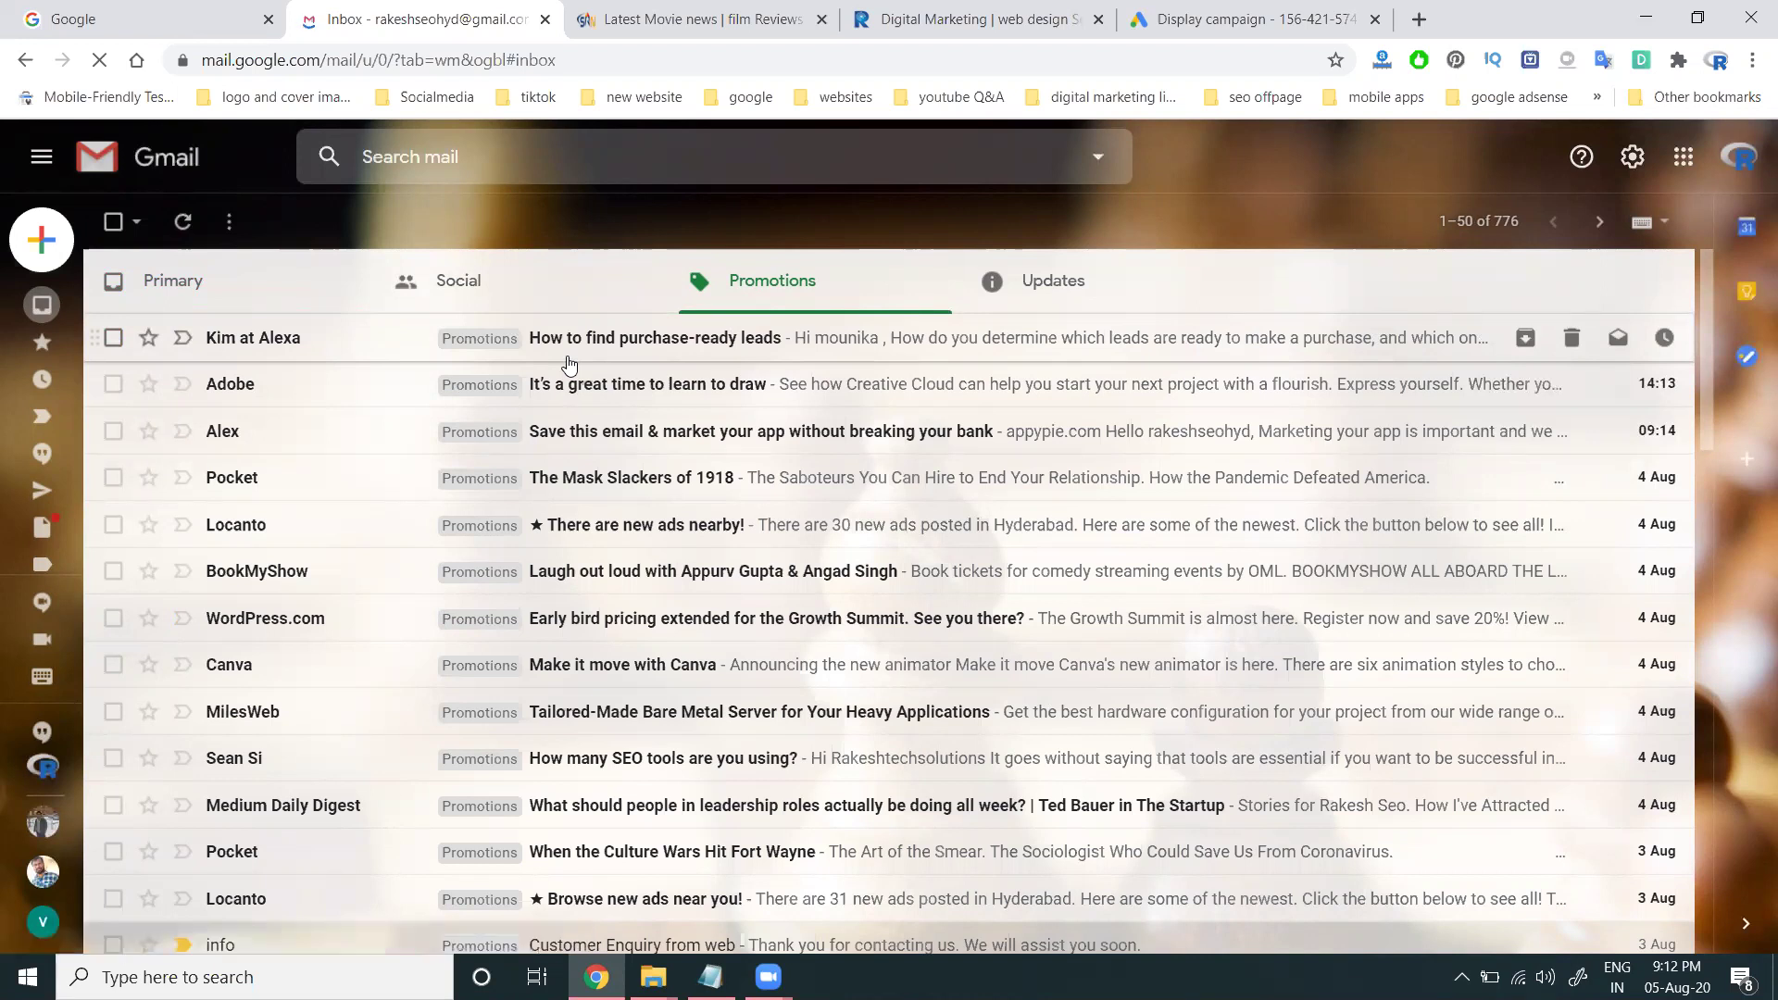
pyautogui.click(535, 278)
pyautogui.click(830, 304)
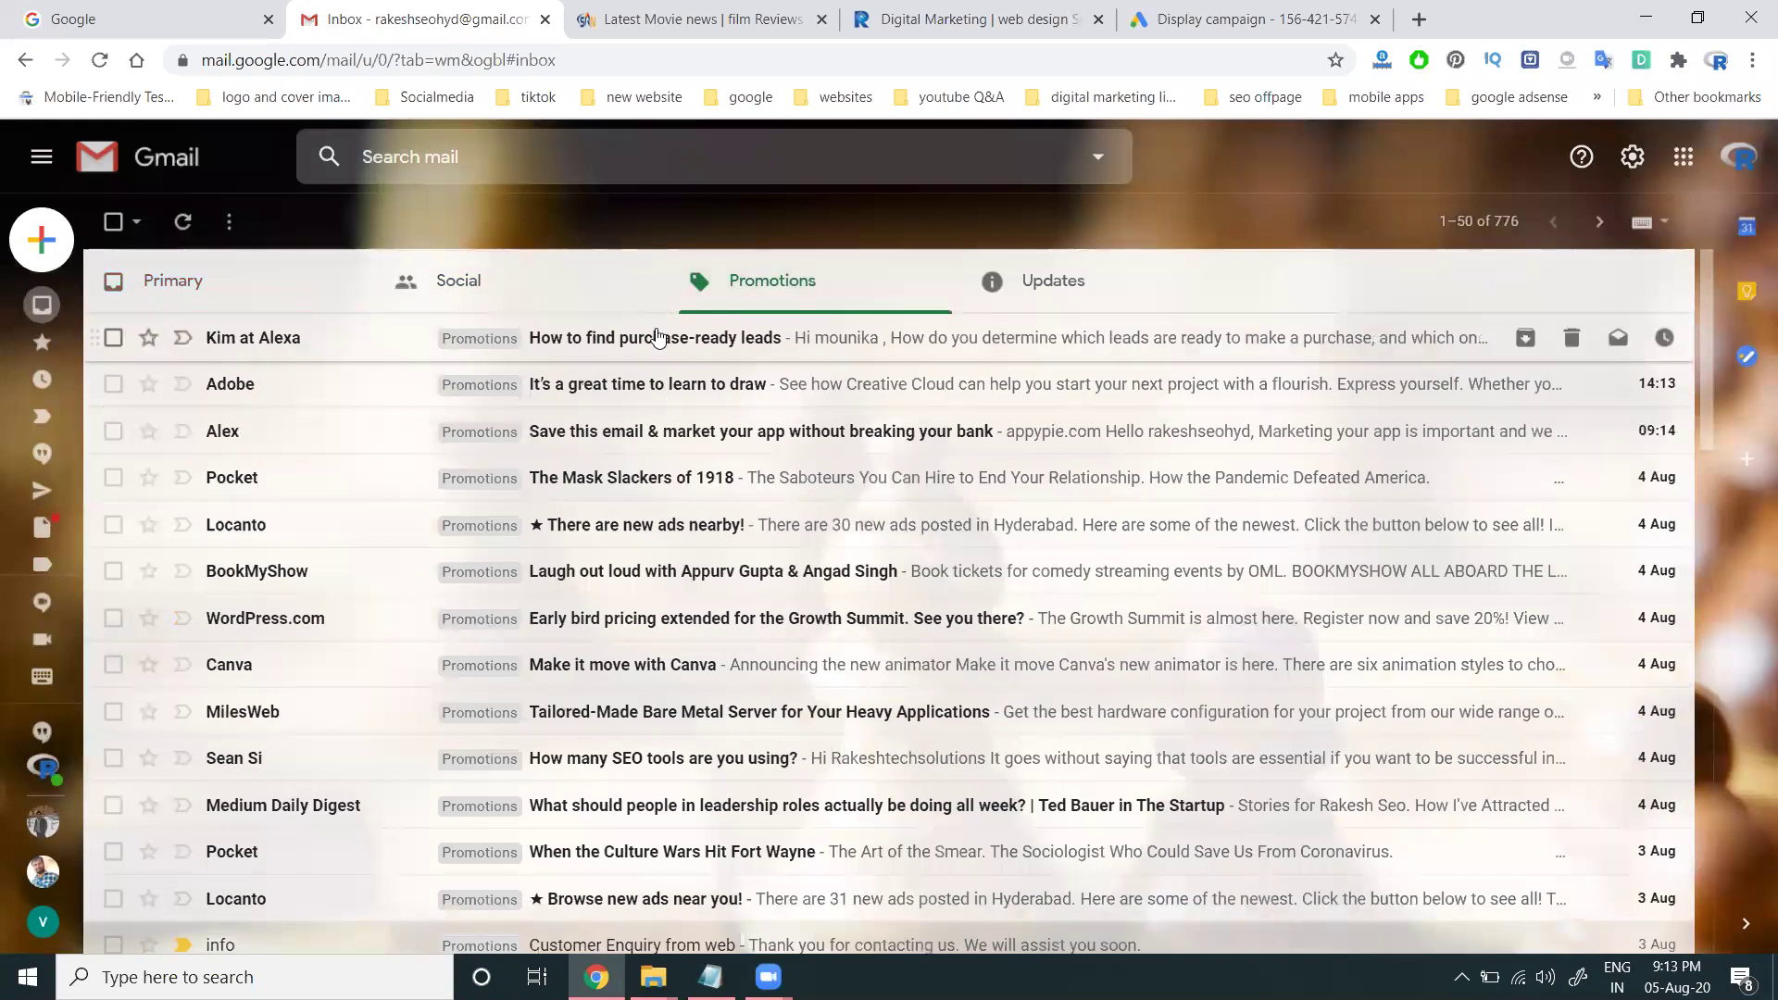
pyautogui.click(662, 343)
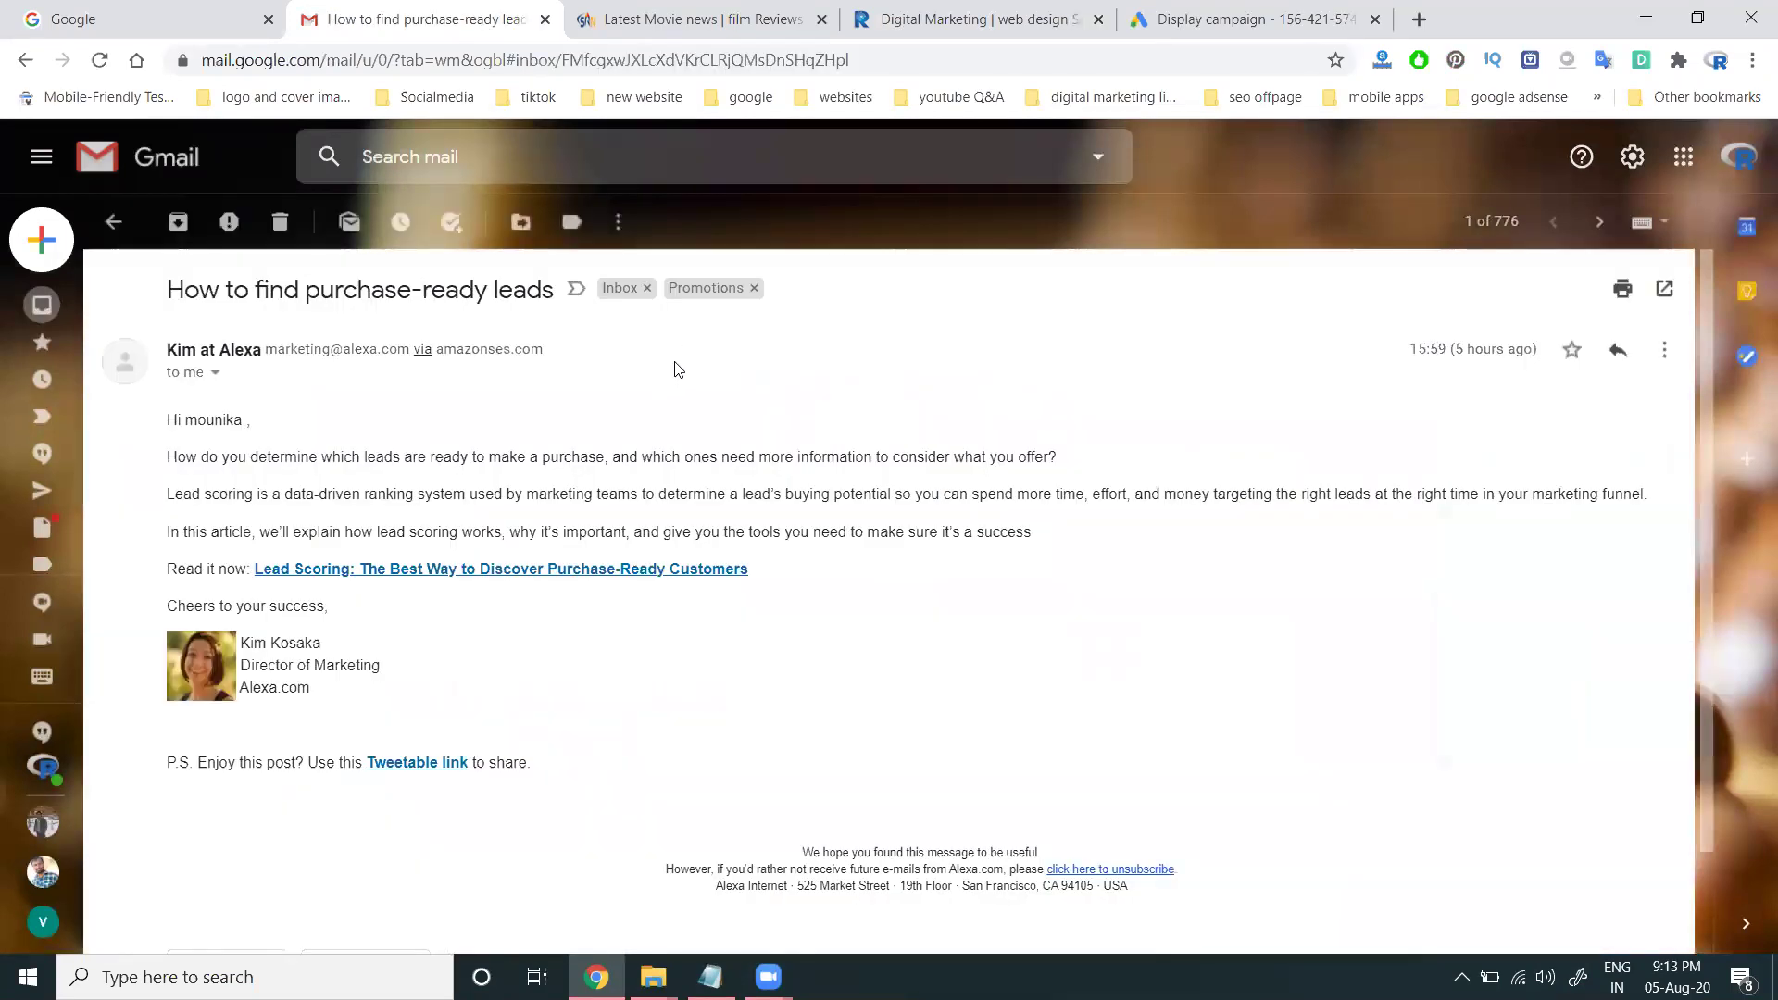
pyautogui.scroll(-3, 676, 389)
pyautogui.scroll(3, 679, 371)
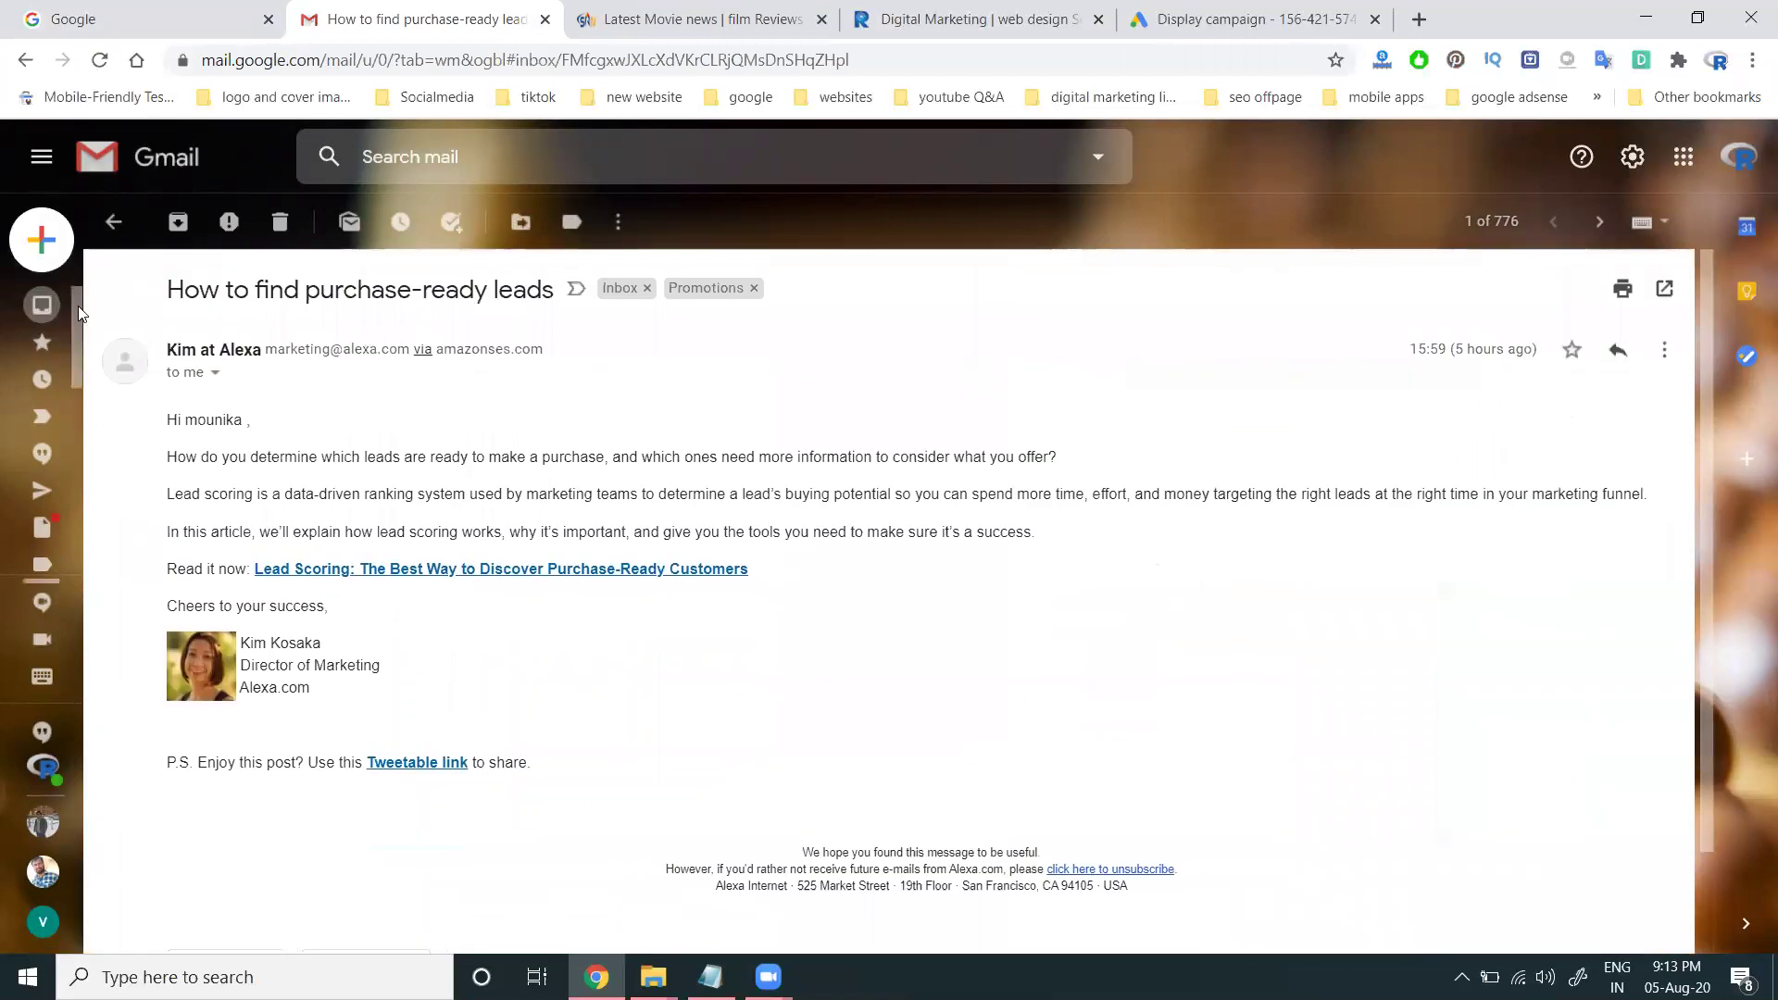
pyautogui.click(37, 315)
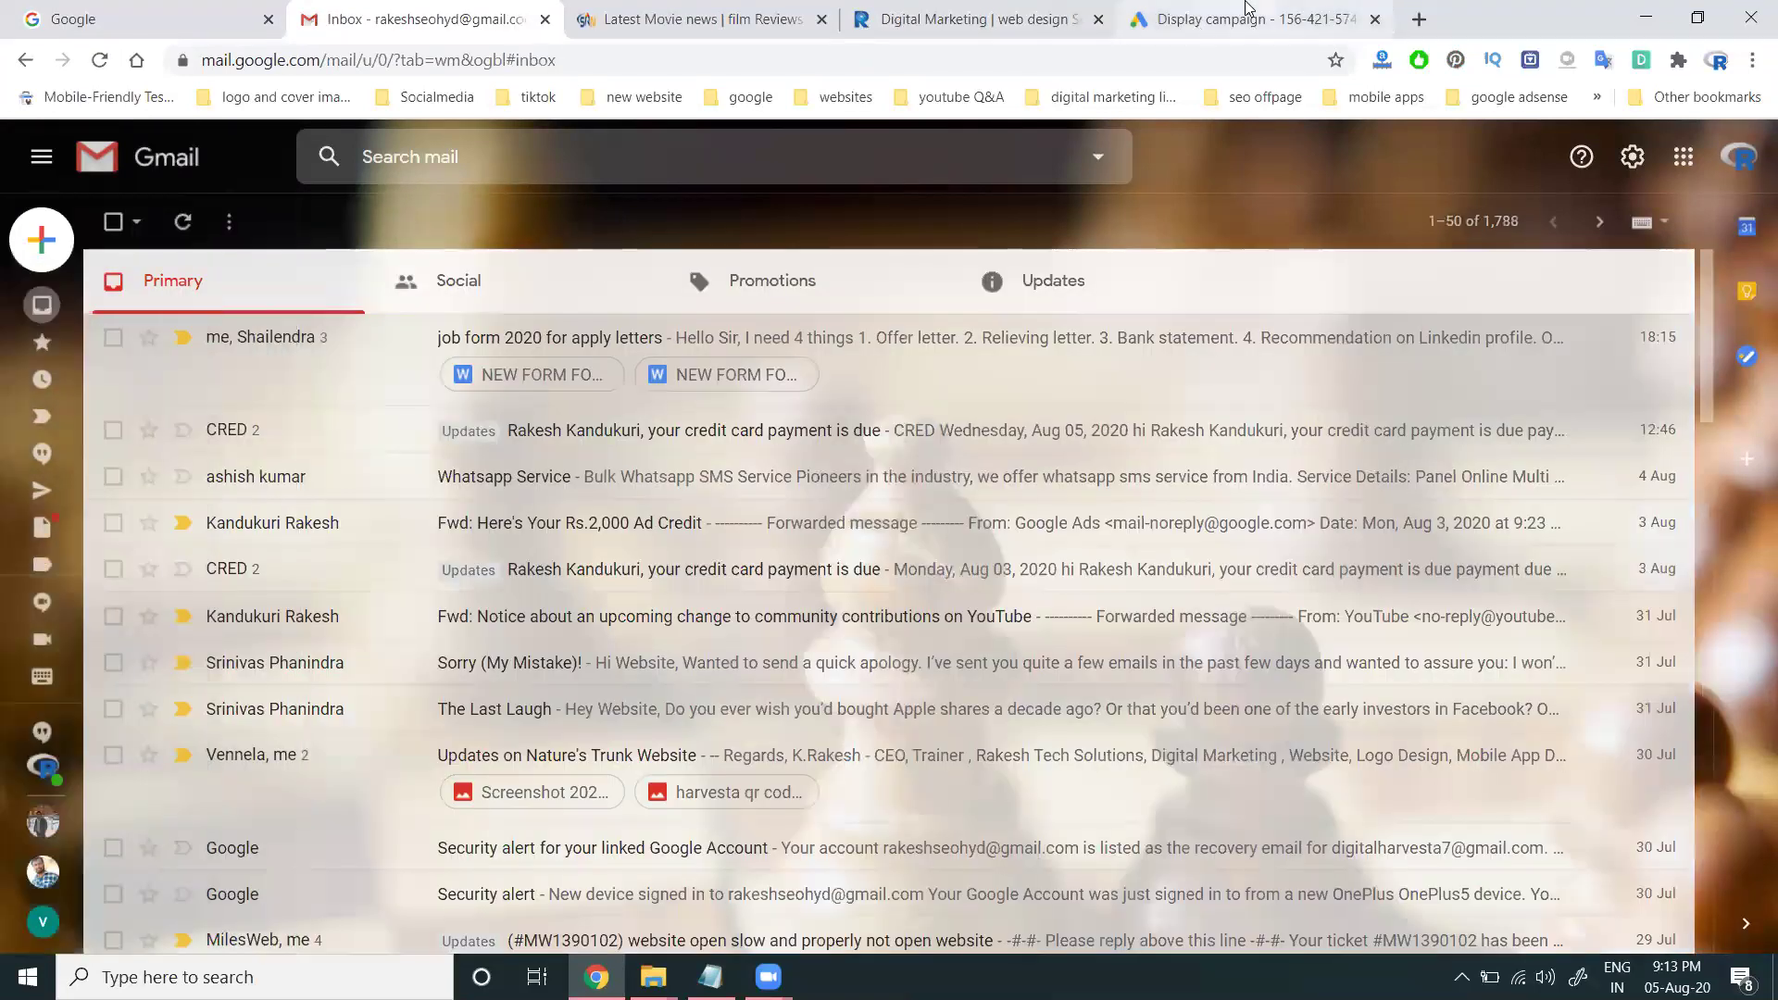
# - Return to Google Ads and examine the responsive ad's Google properties preview in its mobile and desktop versions
pyautogui.click(1194, 22)
pyautogui.scroll(-5, 830, 567)
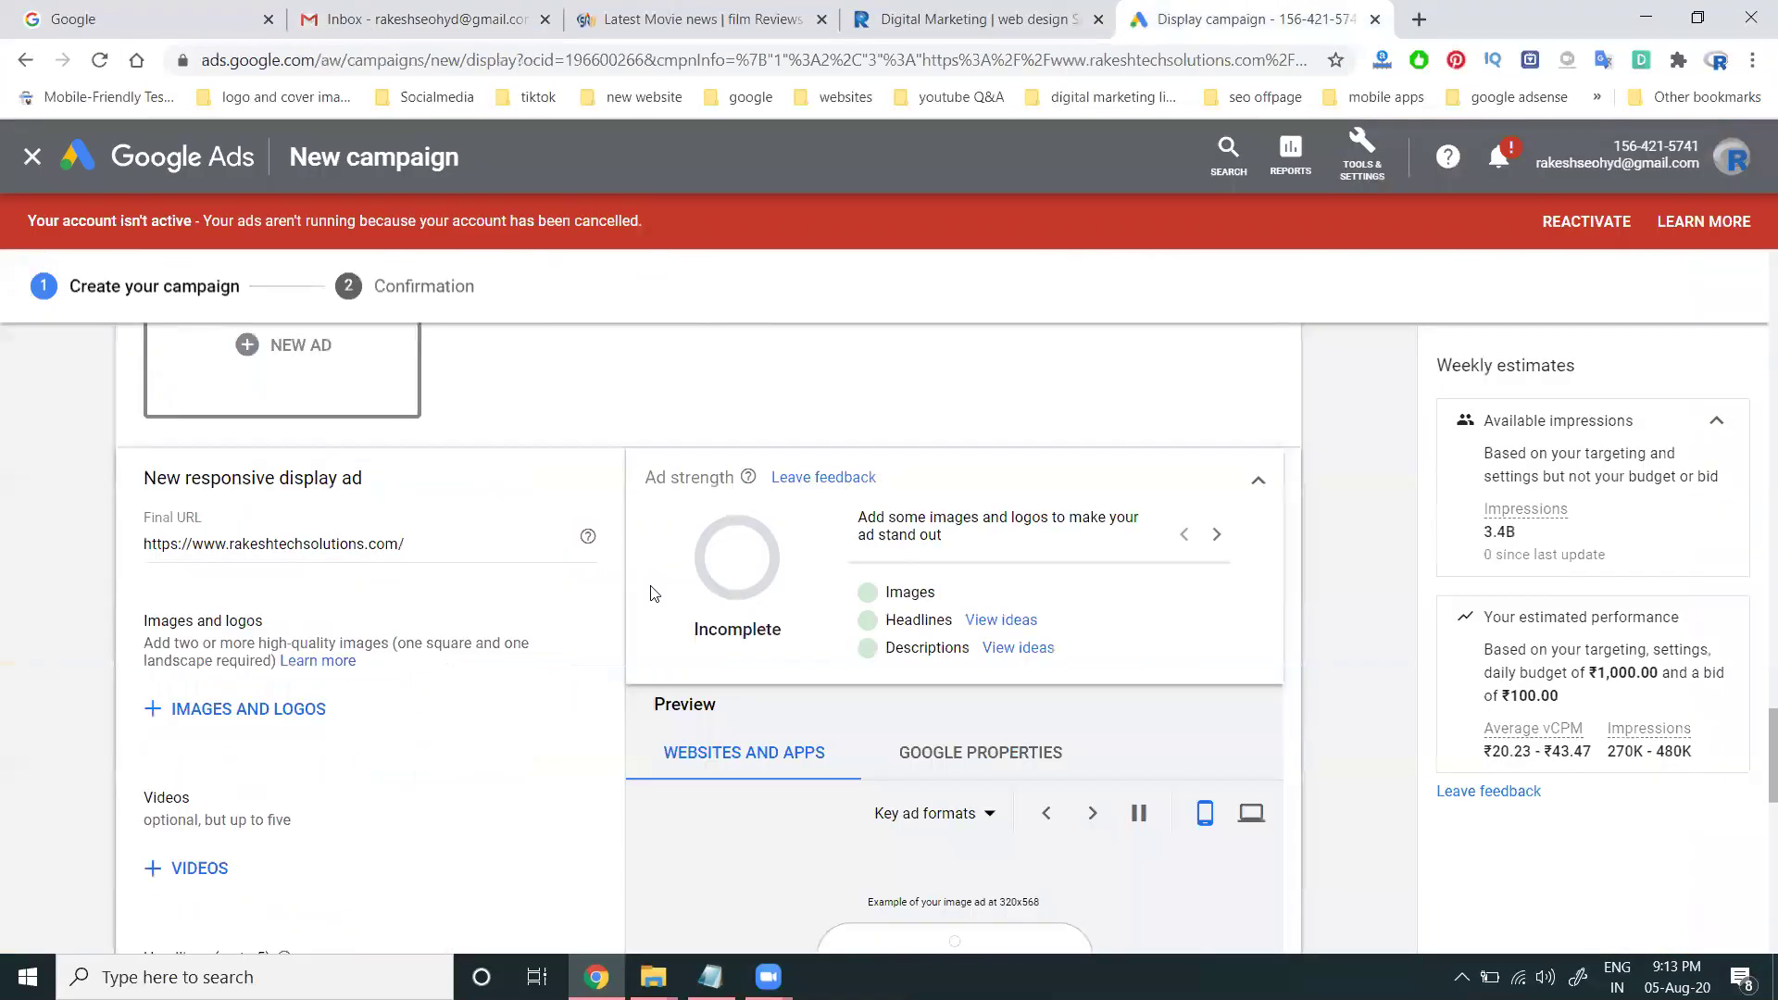
pyautogui.click(269, 713)
pyautogui.scroll(-3, 1139, 519)
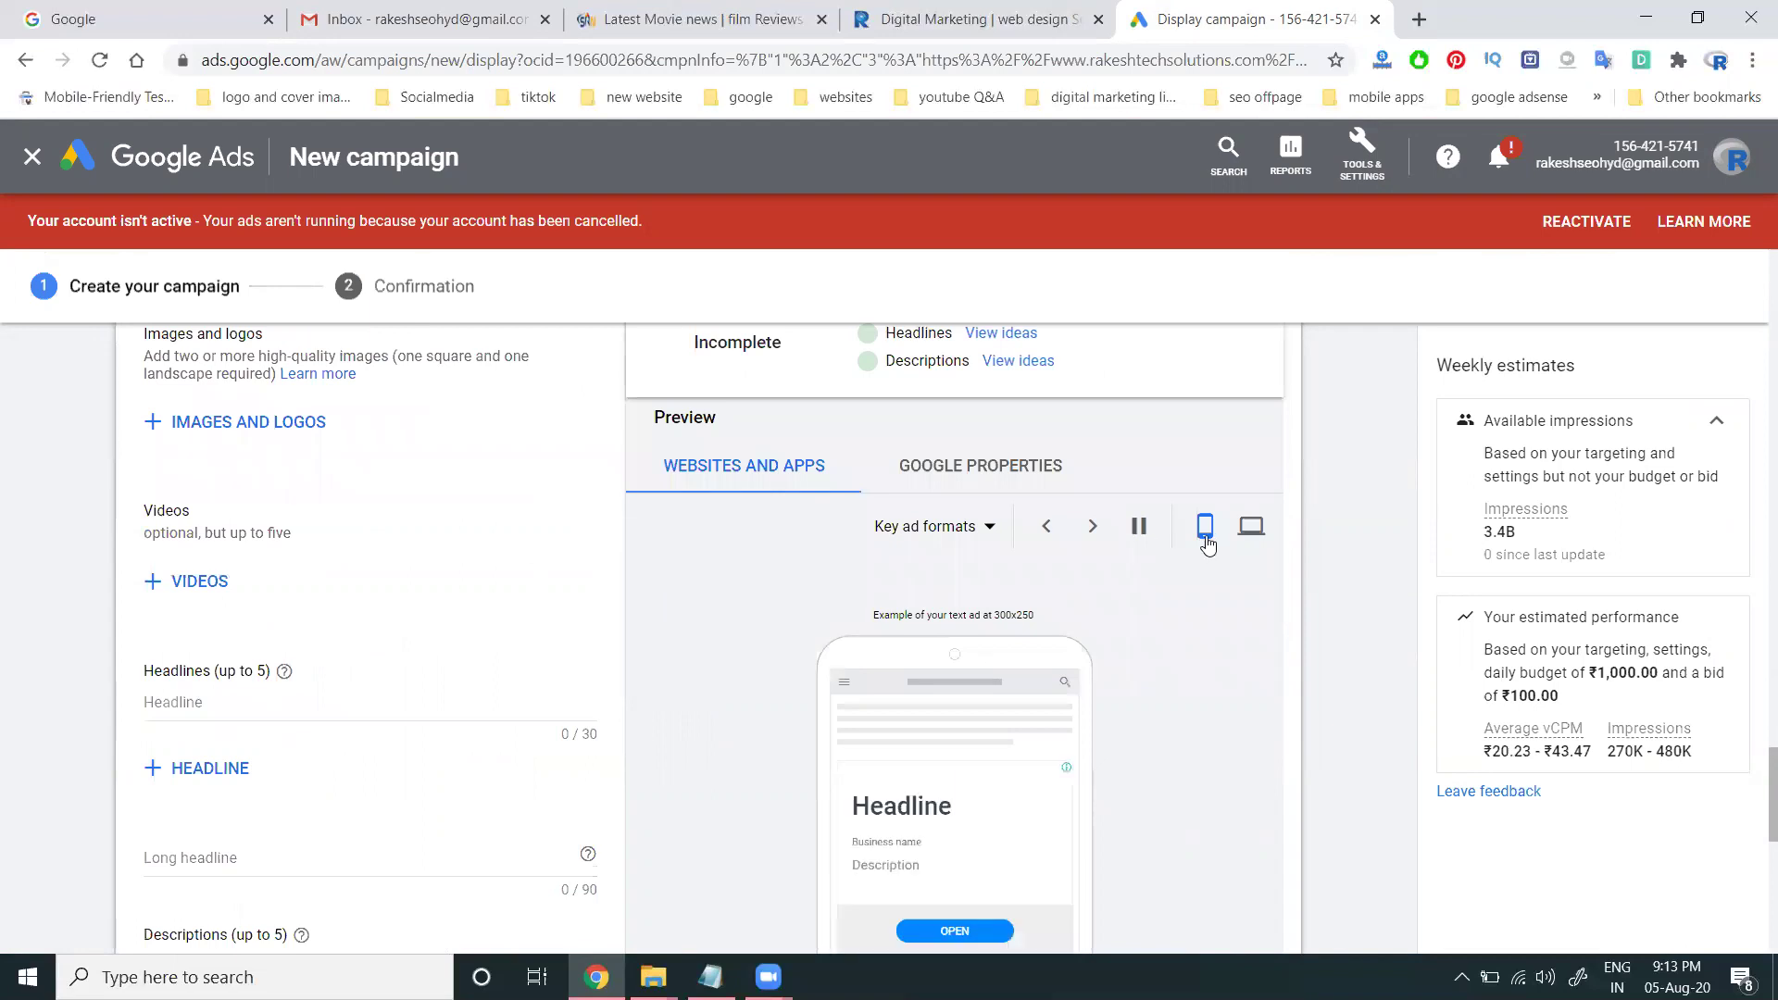
pyautogui.click(989, 466)
pyautogui.scroll(-3, 991, 546)
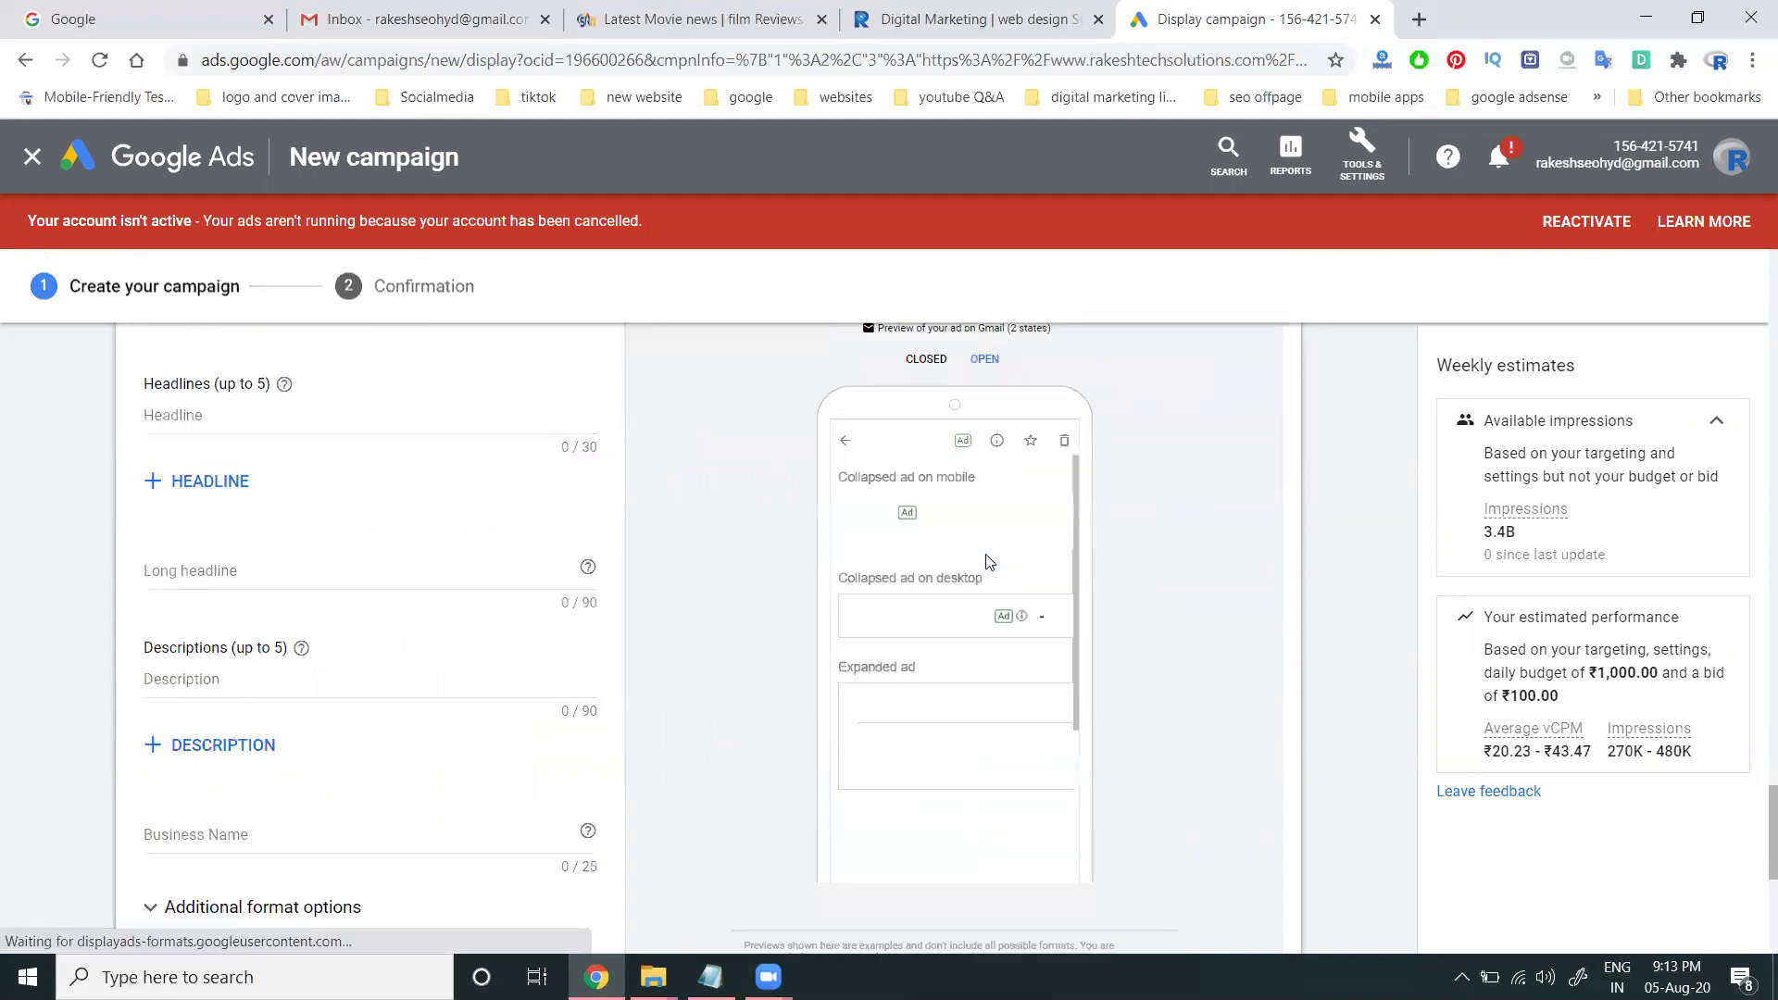
pyautogui.scroll(2, 1016, 499)
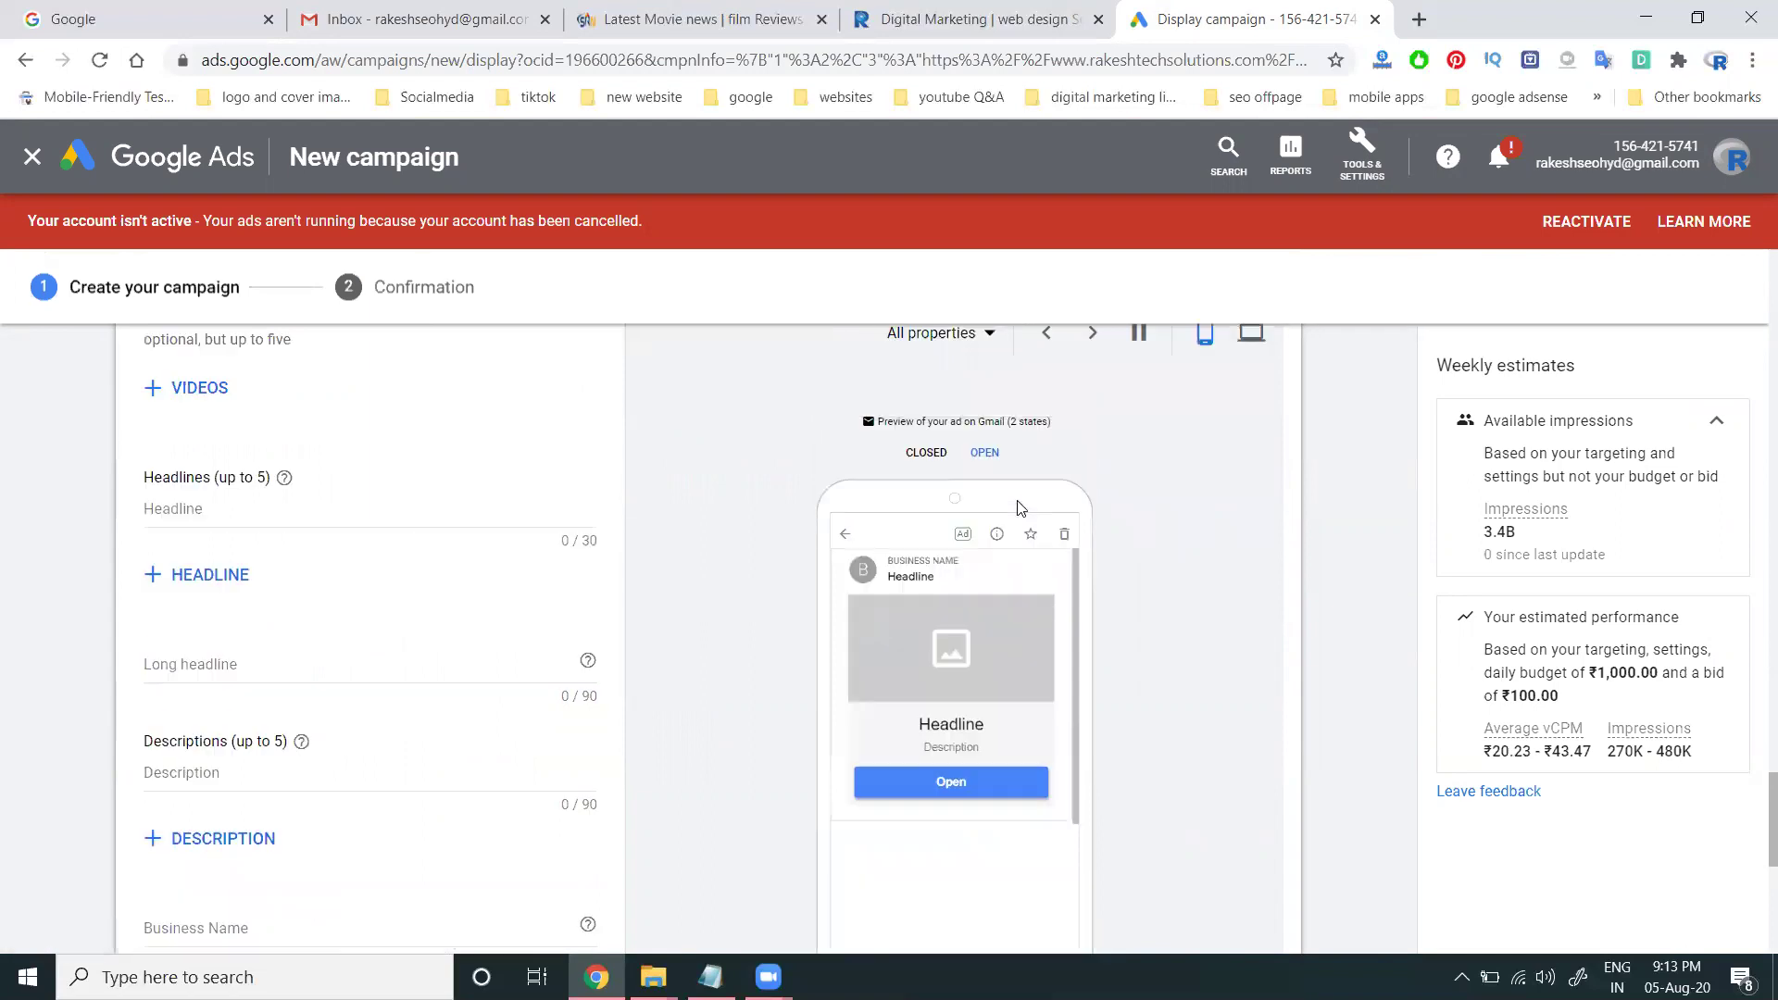
pyautogui.click(1245, 476)
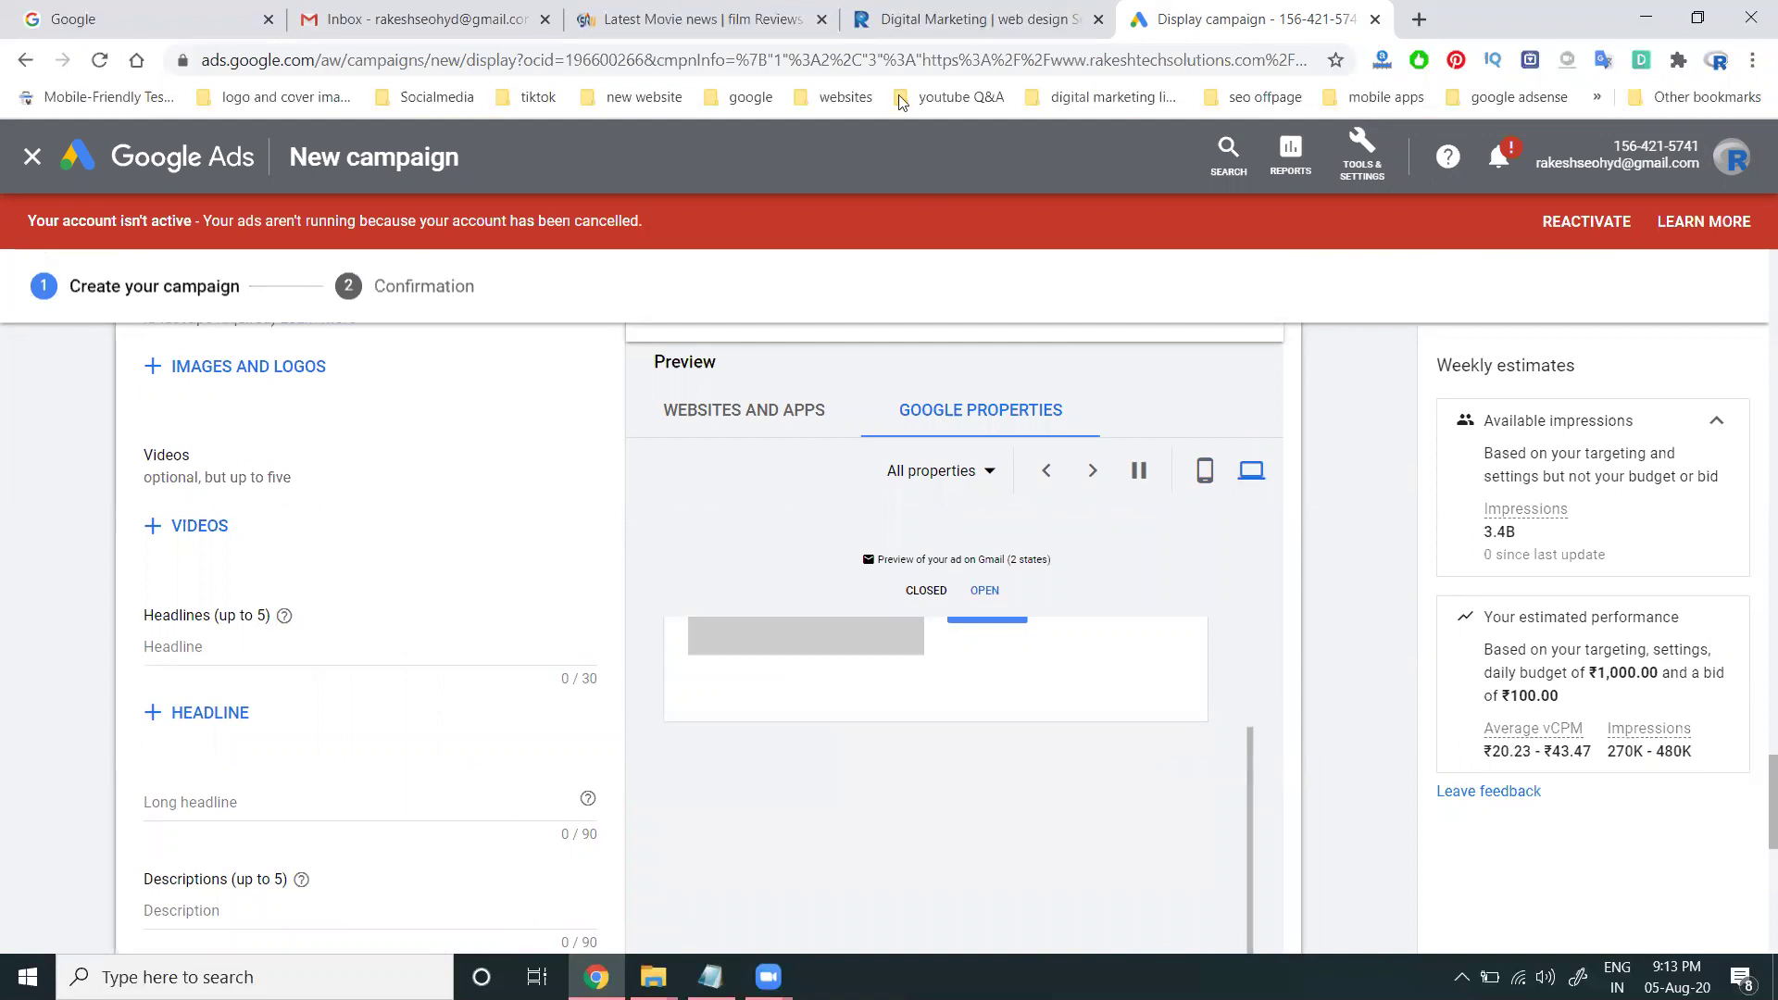
# - Compare the ads displayed on the southreelnews.com home page with the desktop preview of the responsive ad
pyautogui.click(906, 18)
pyautogui.click(620, 13)
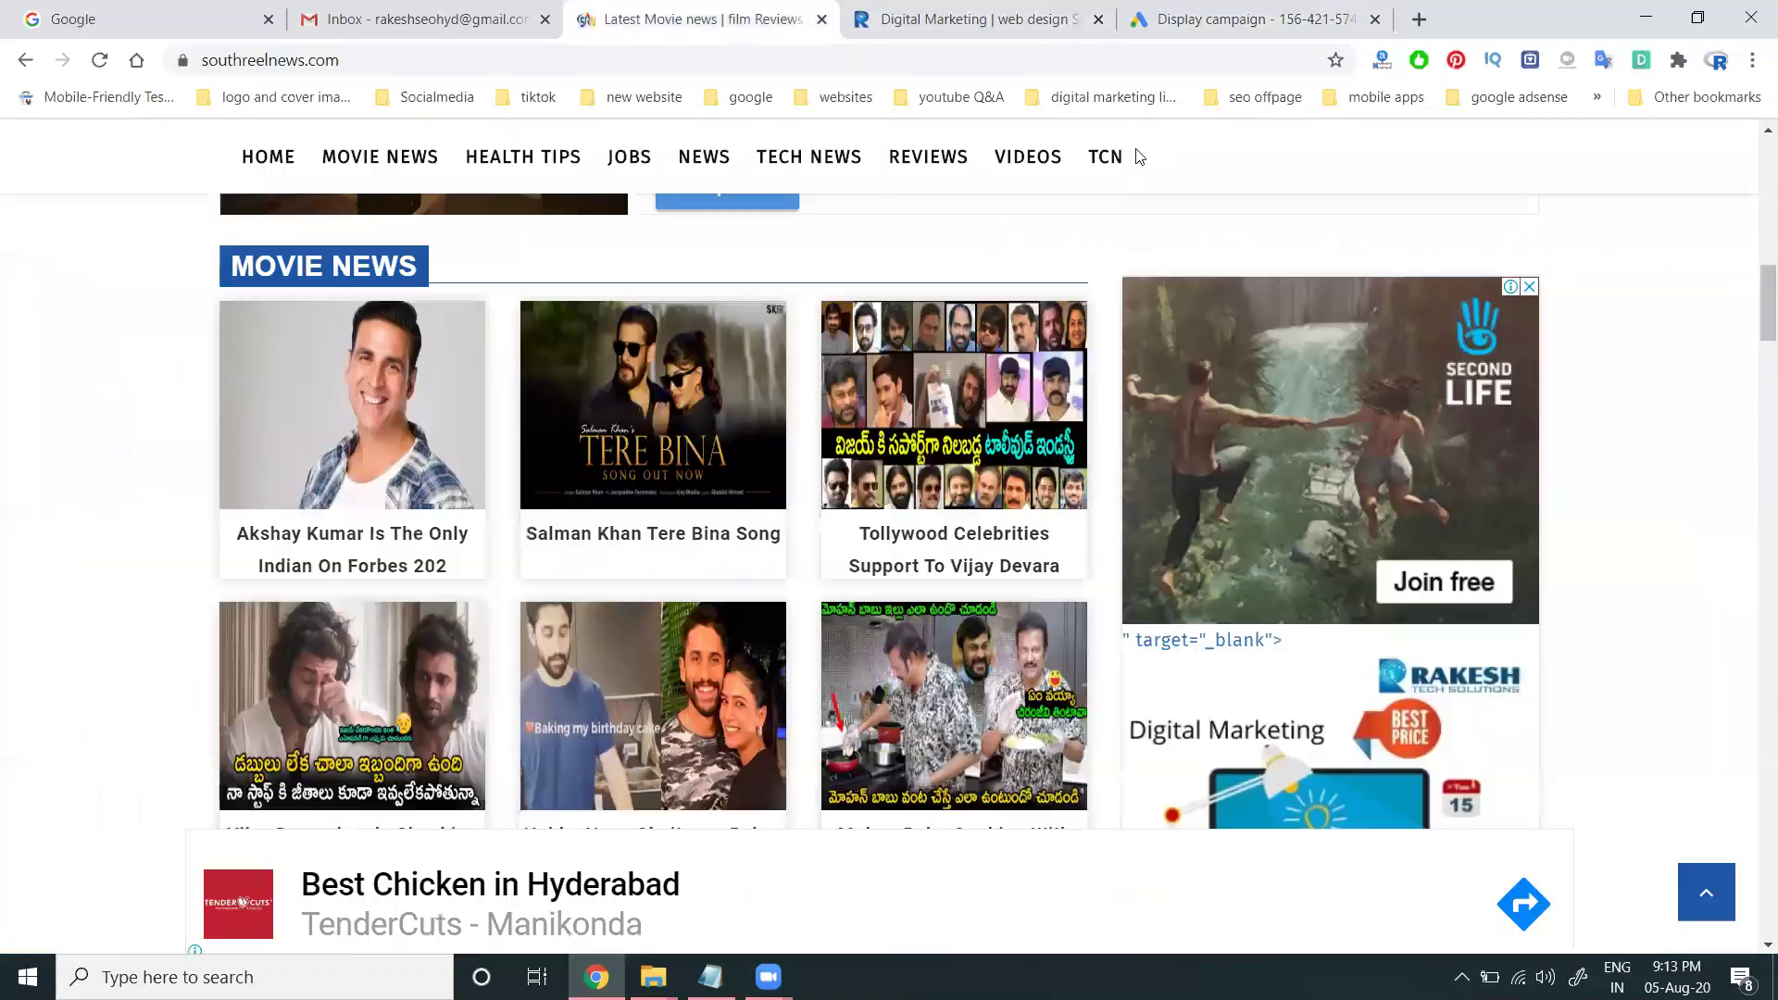
pyautogui.scroll(10, 1244, 304)
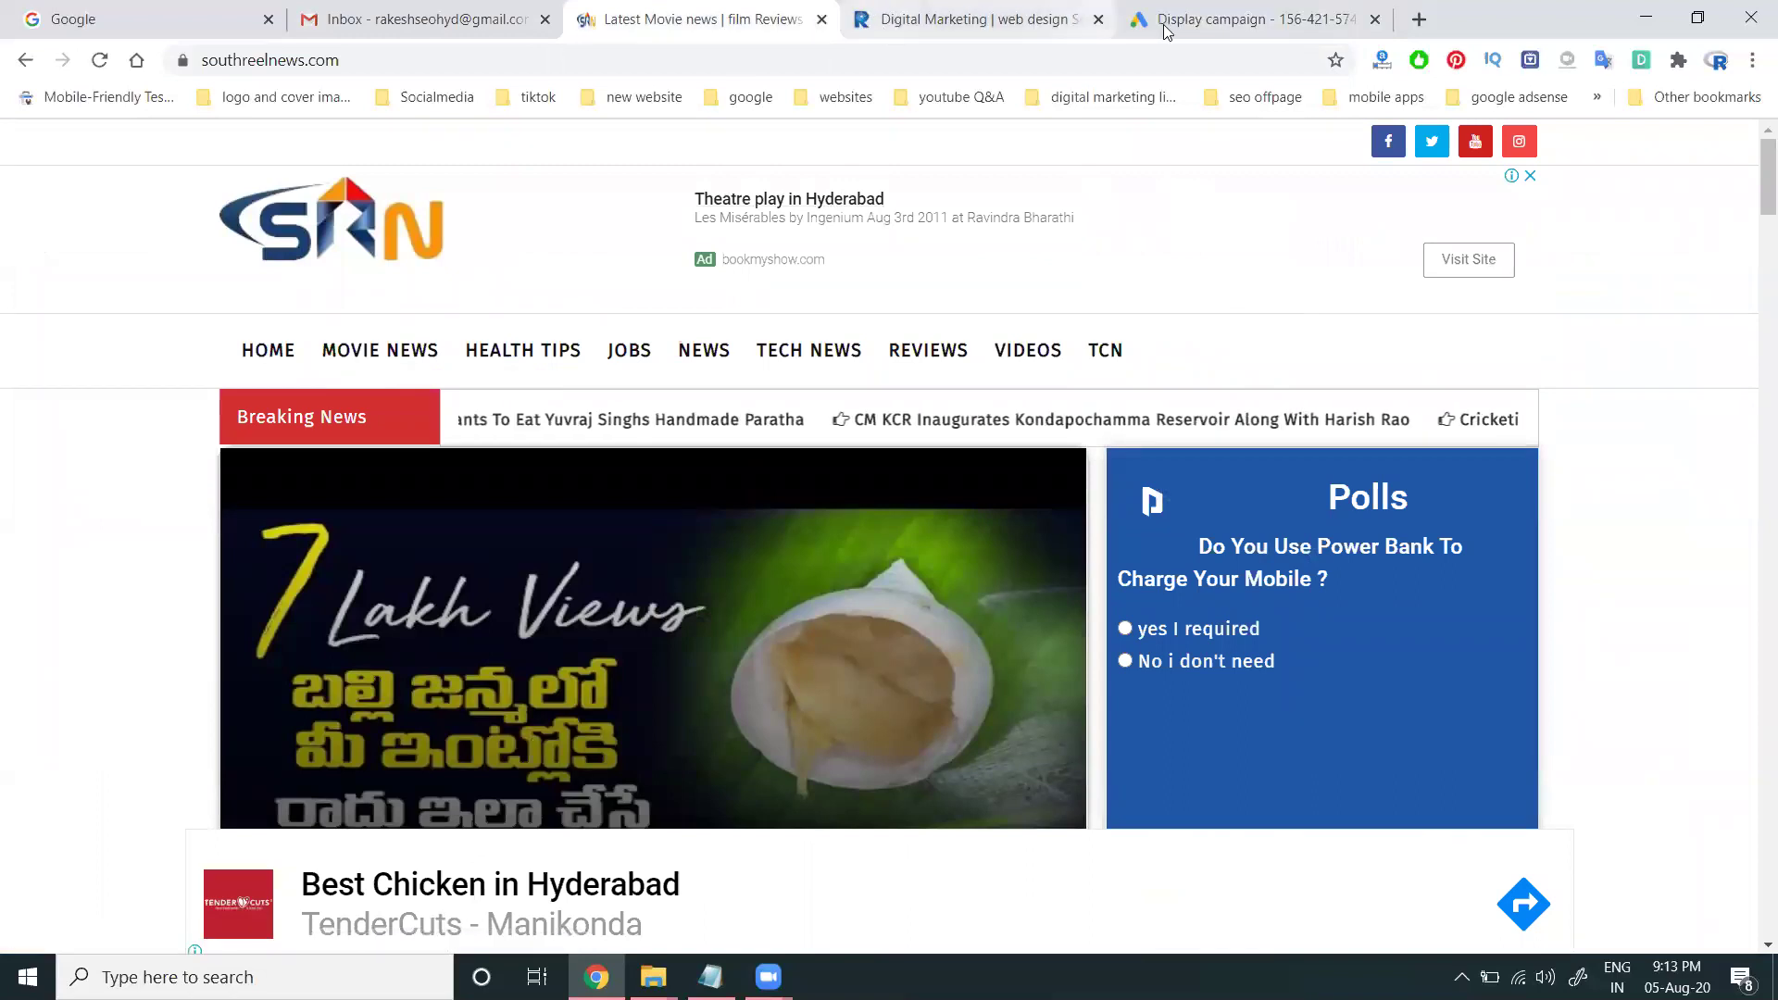
pyautogui.click(1203, 18)
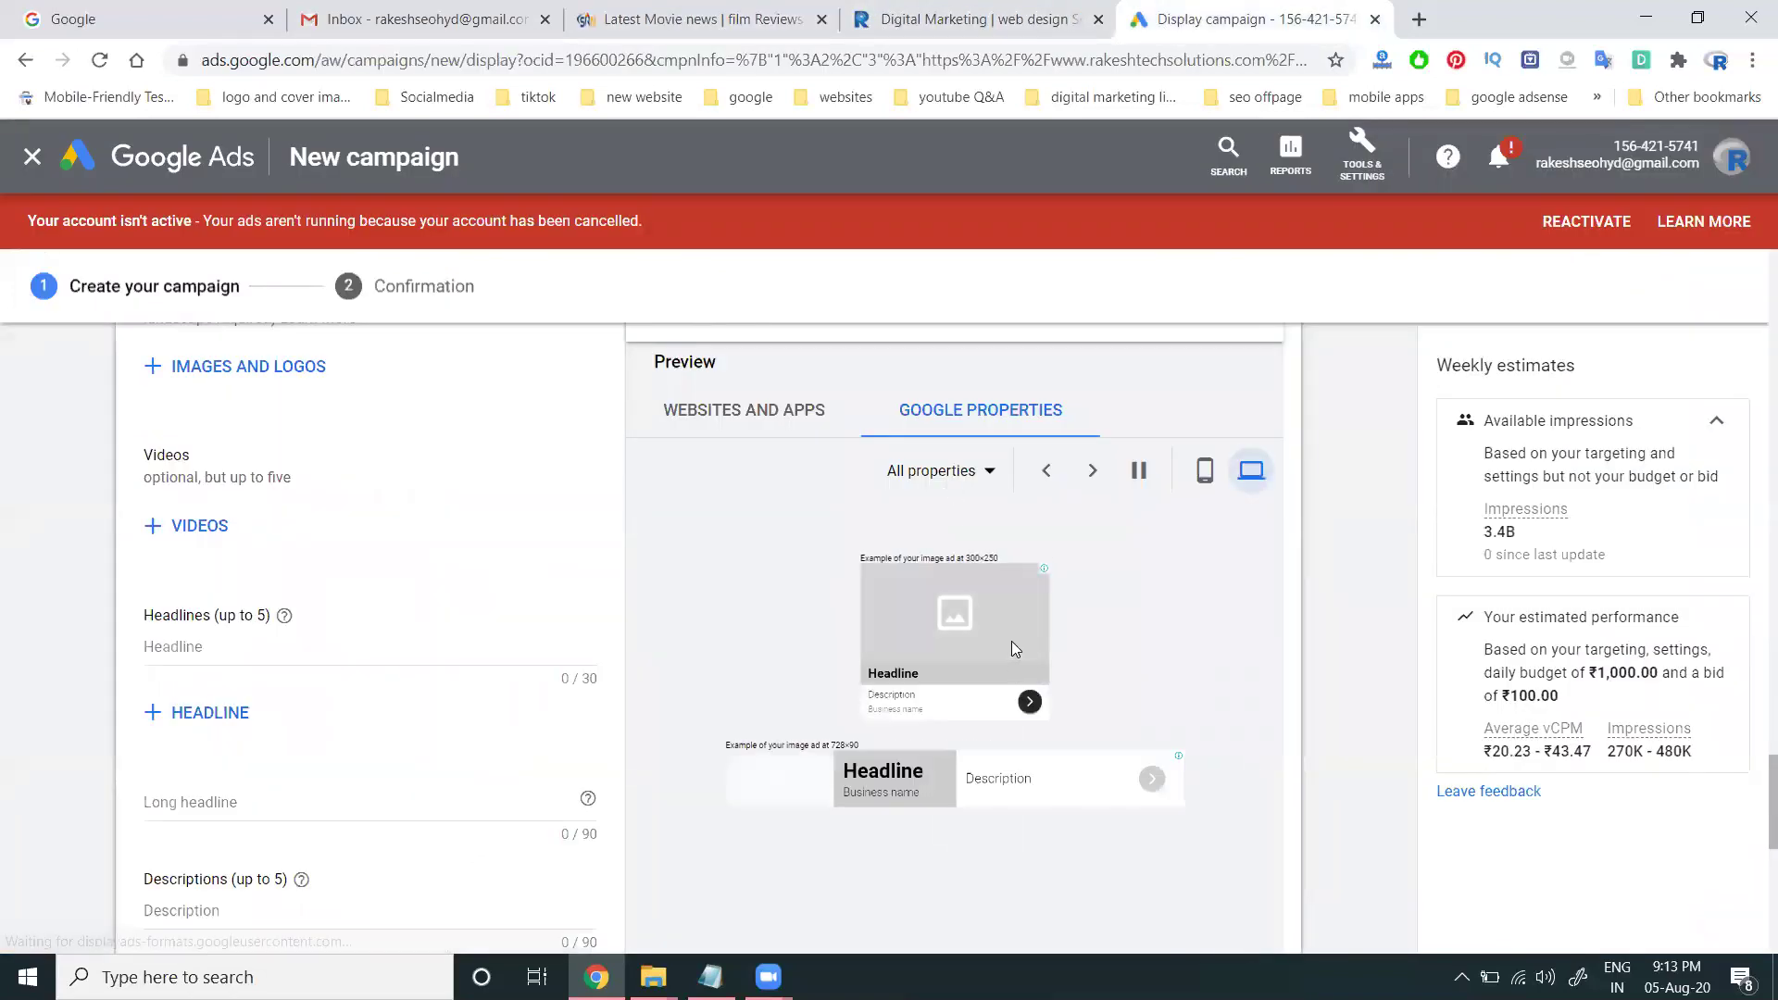
pyautogui.click(703, 18)
pyautogui.scroll(-5, 830, 650)
pyautogui.scroll(-6, 830, 650)
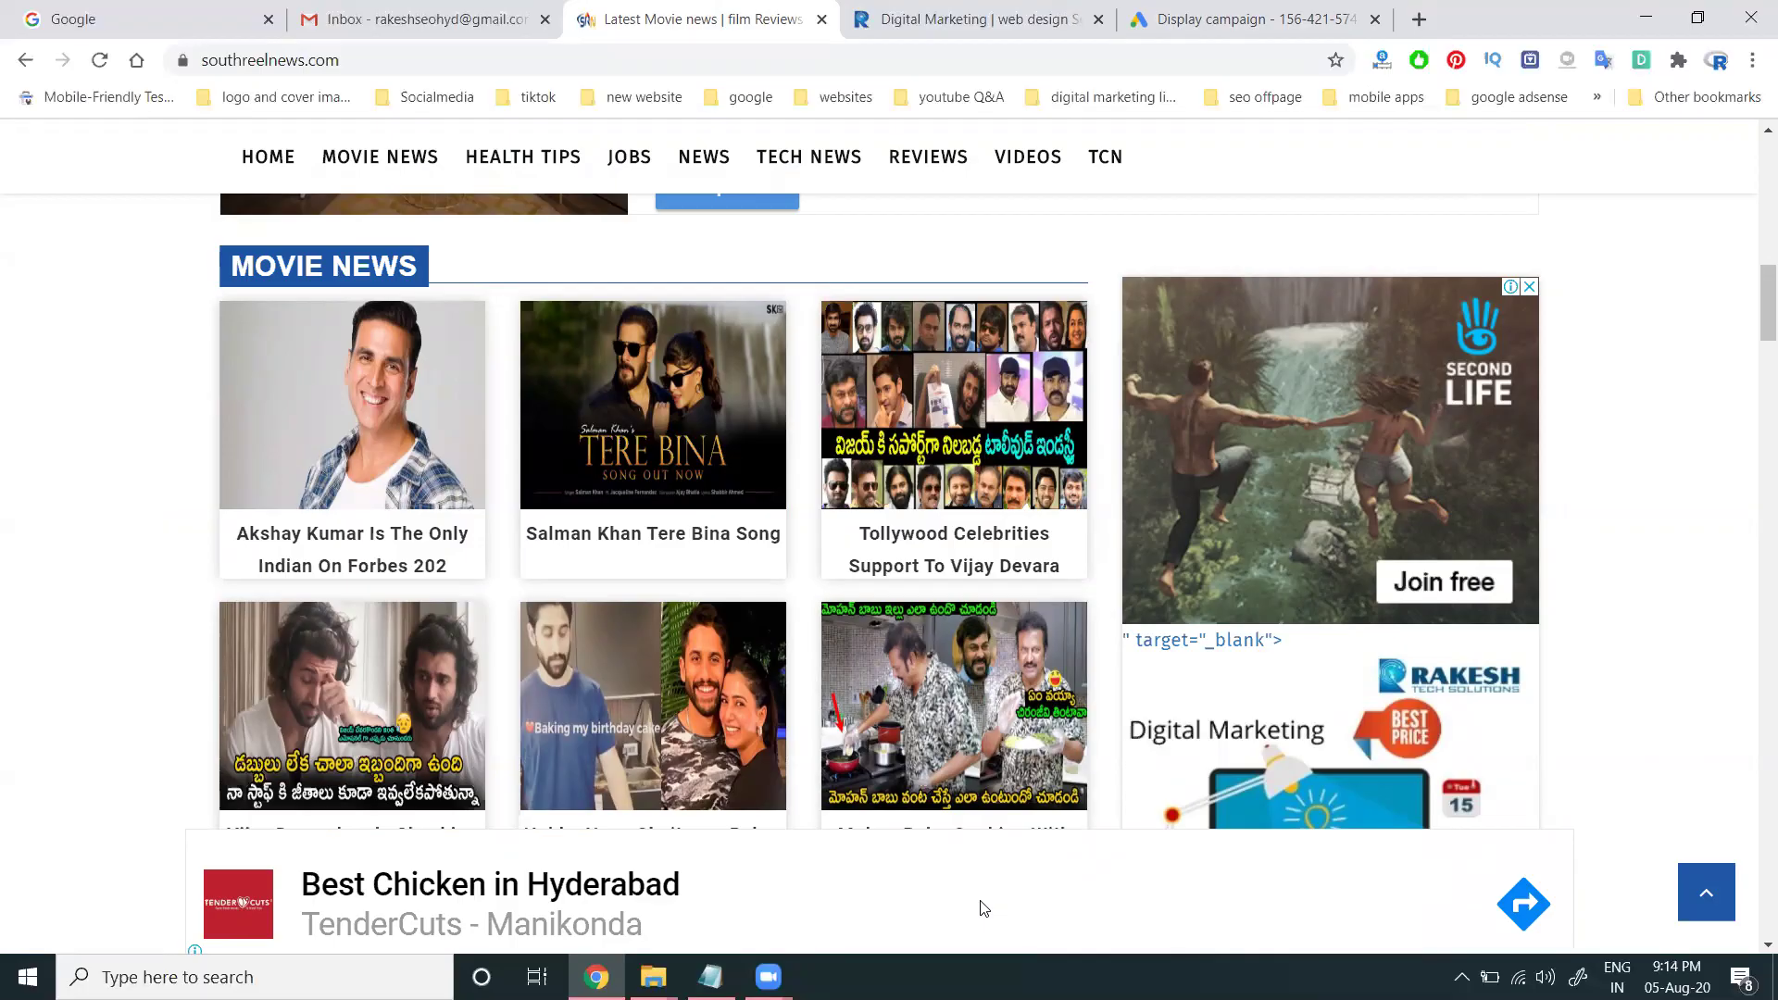
# - Return to the Google Ads campaign and upload the logo file "0" from the "rts services 2020" folder under Rakesh Tech Solutions on drive E
pyautogui.hotkey('ctrl', '5')
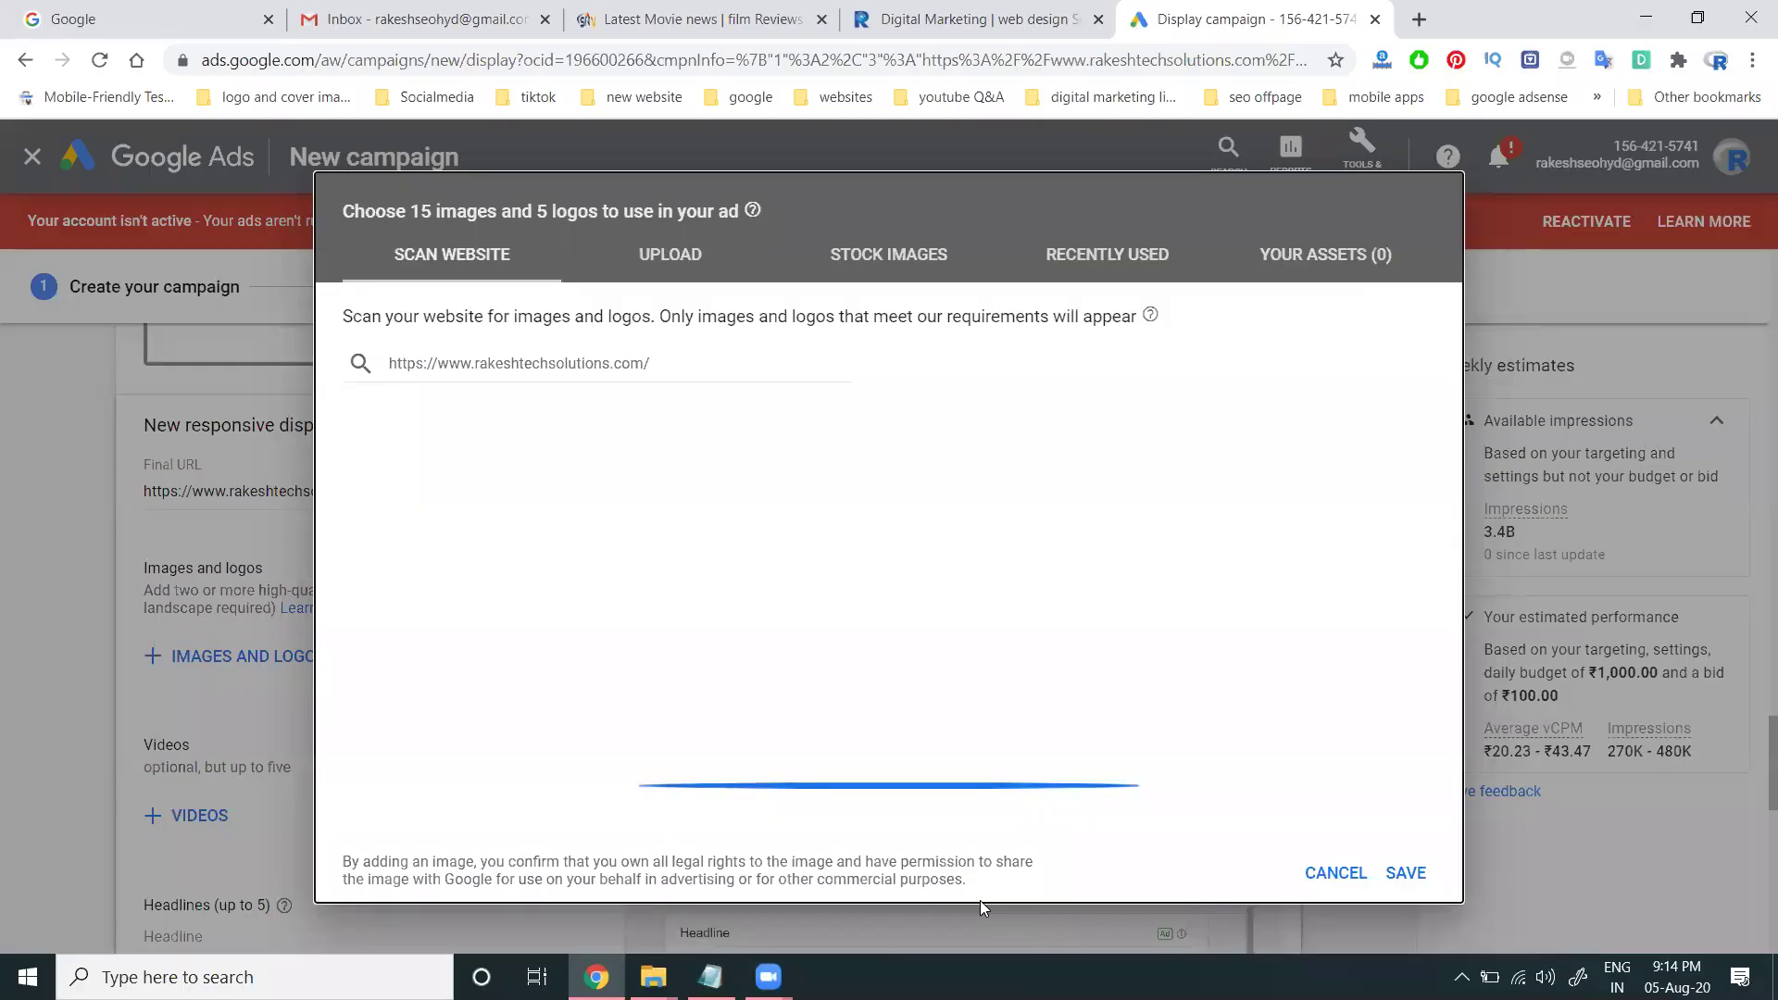
pyautogui.click(714, 272)
pyautogui.click(907, 631)
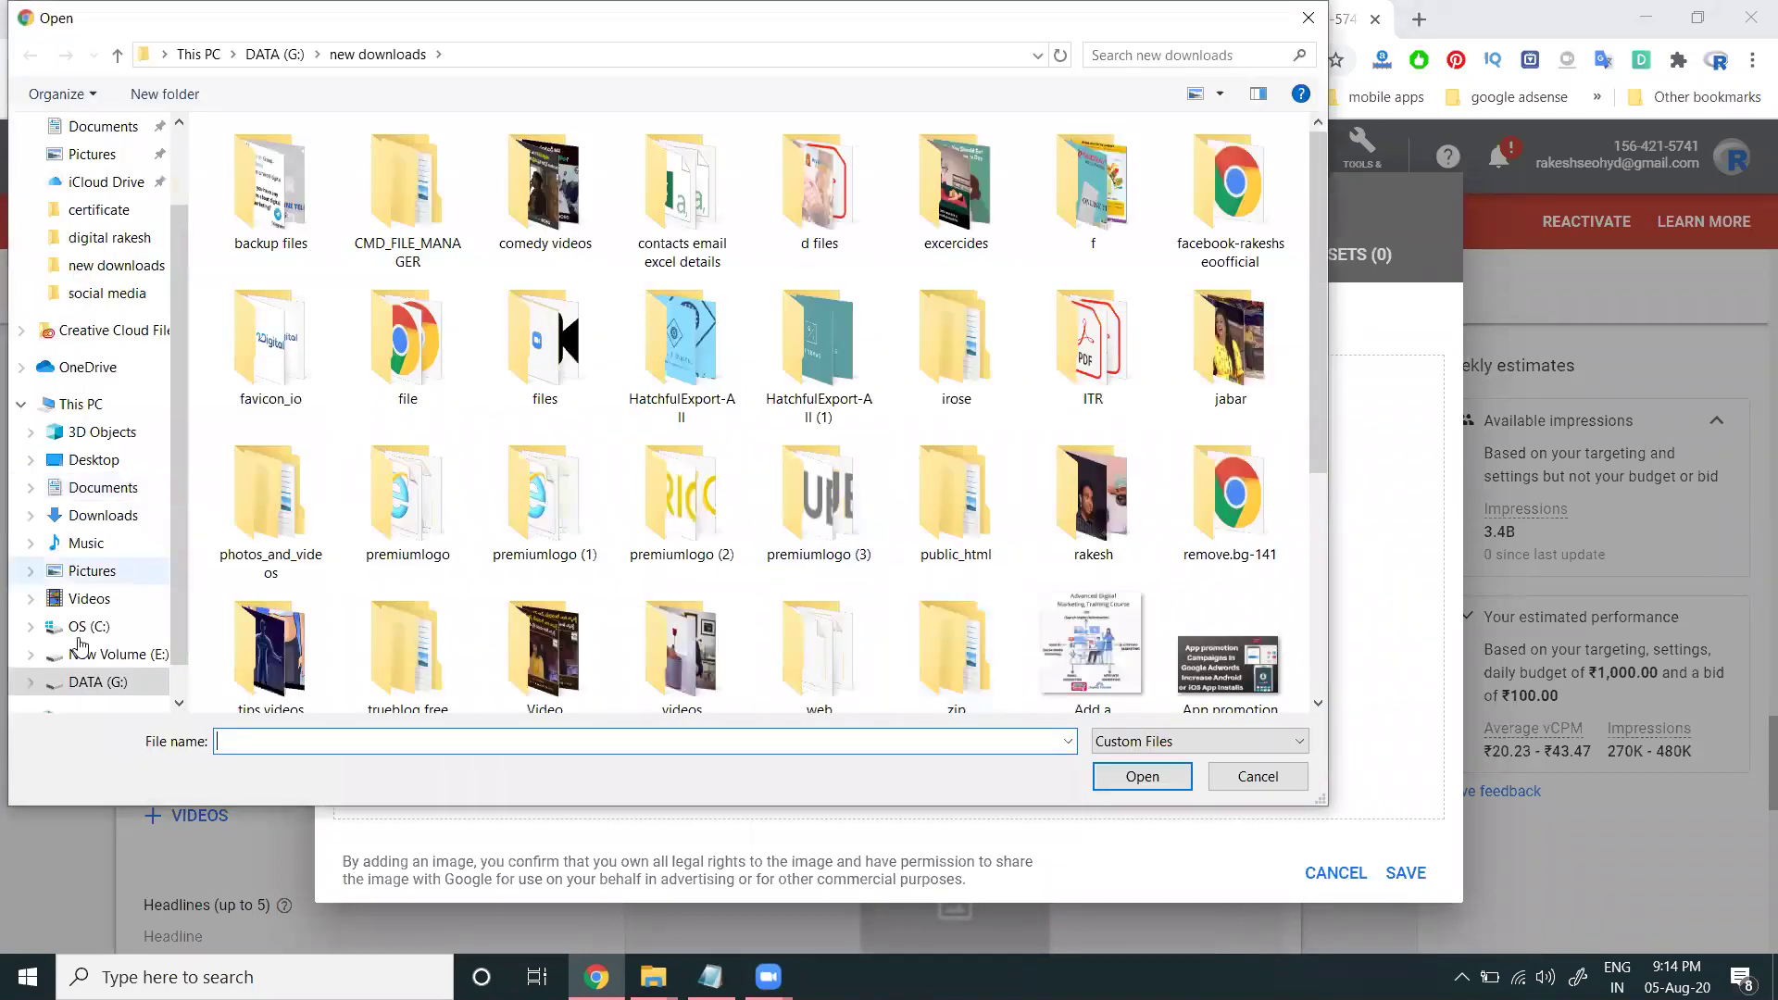
pyautogui.click(106, 653)
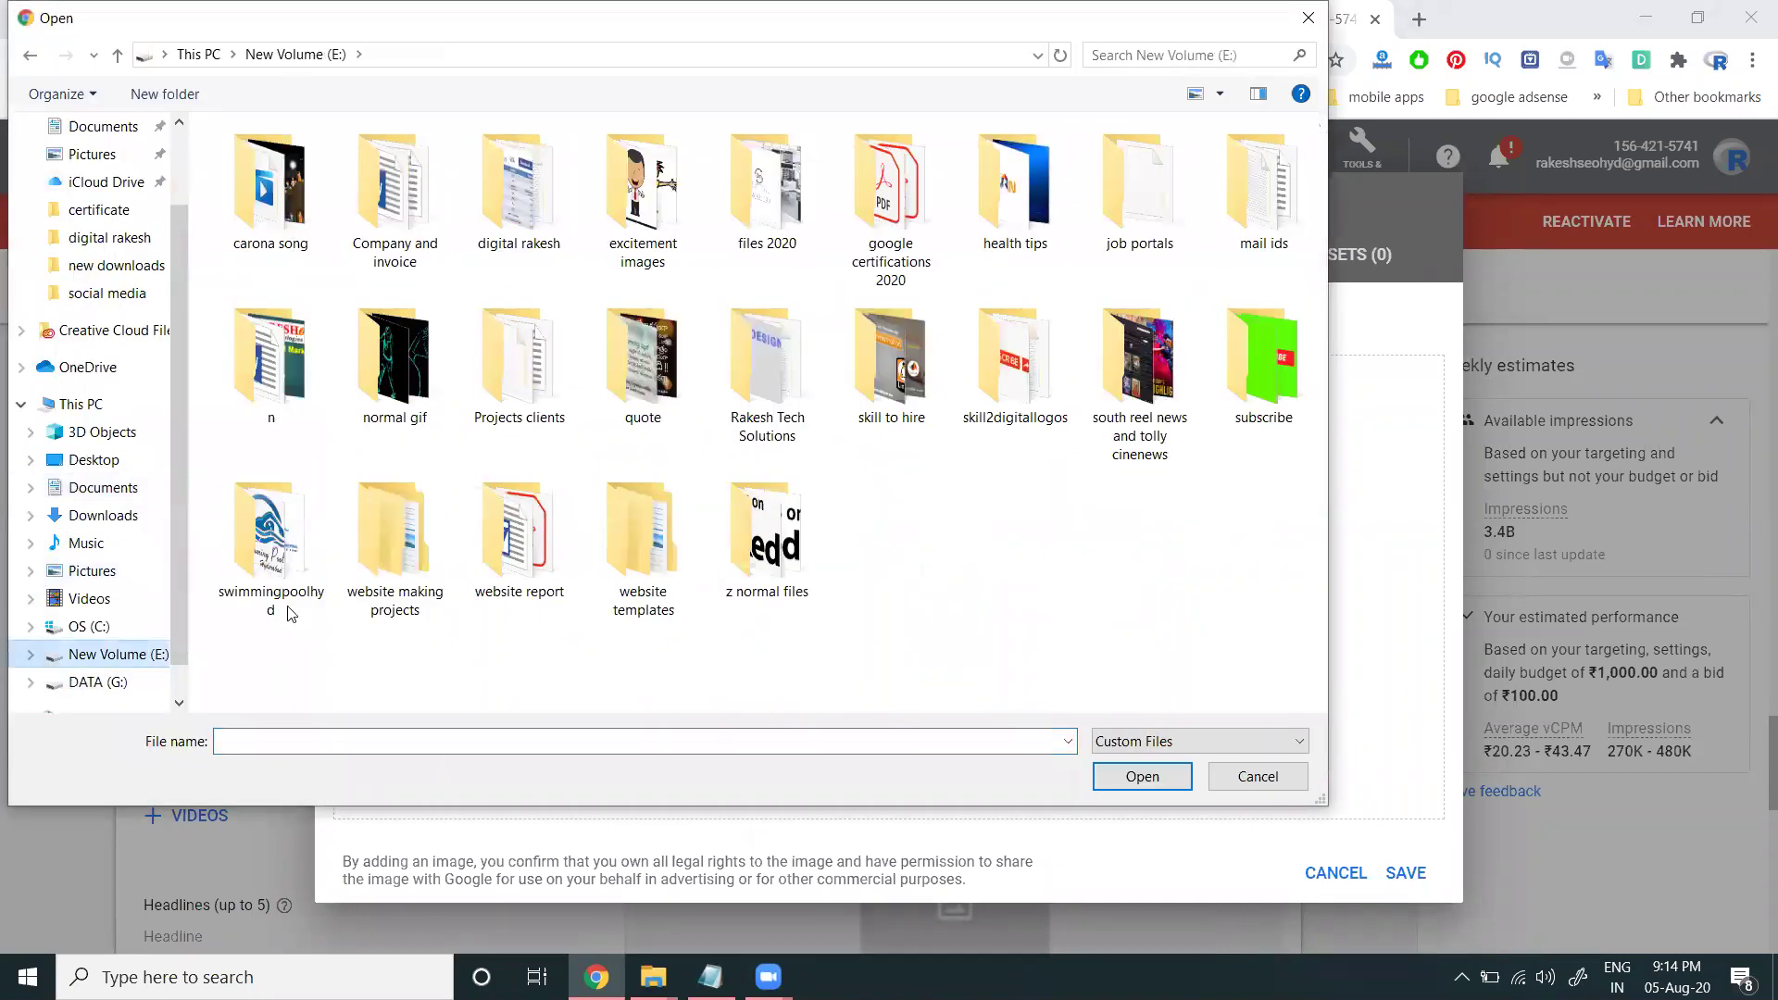
pyautogui.doubleClick(766, 375)
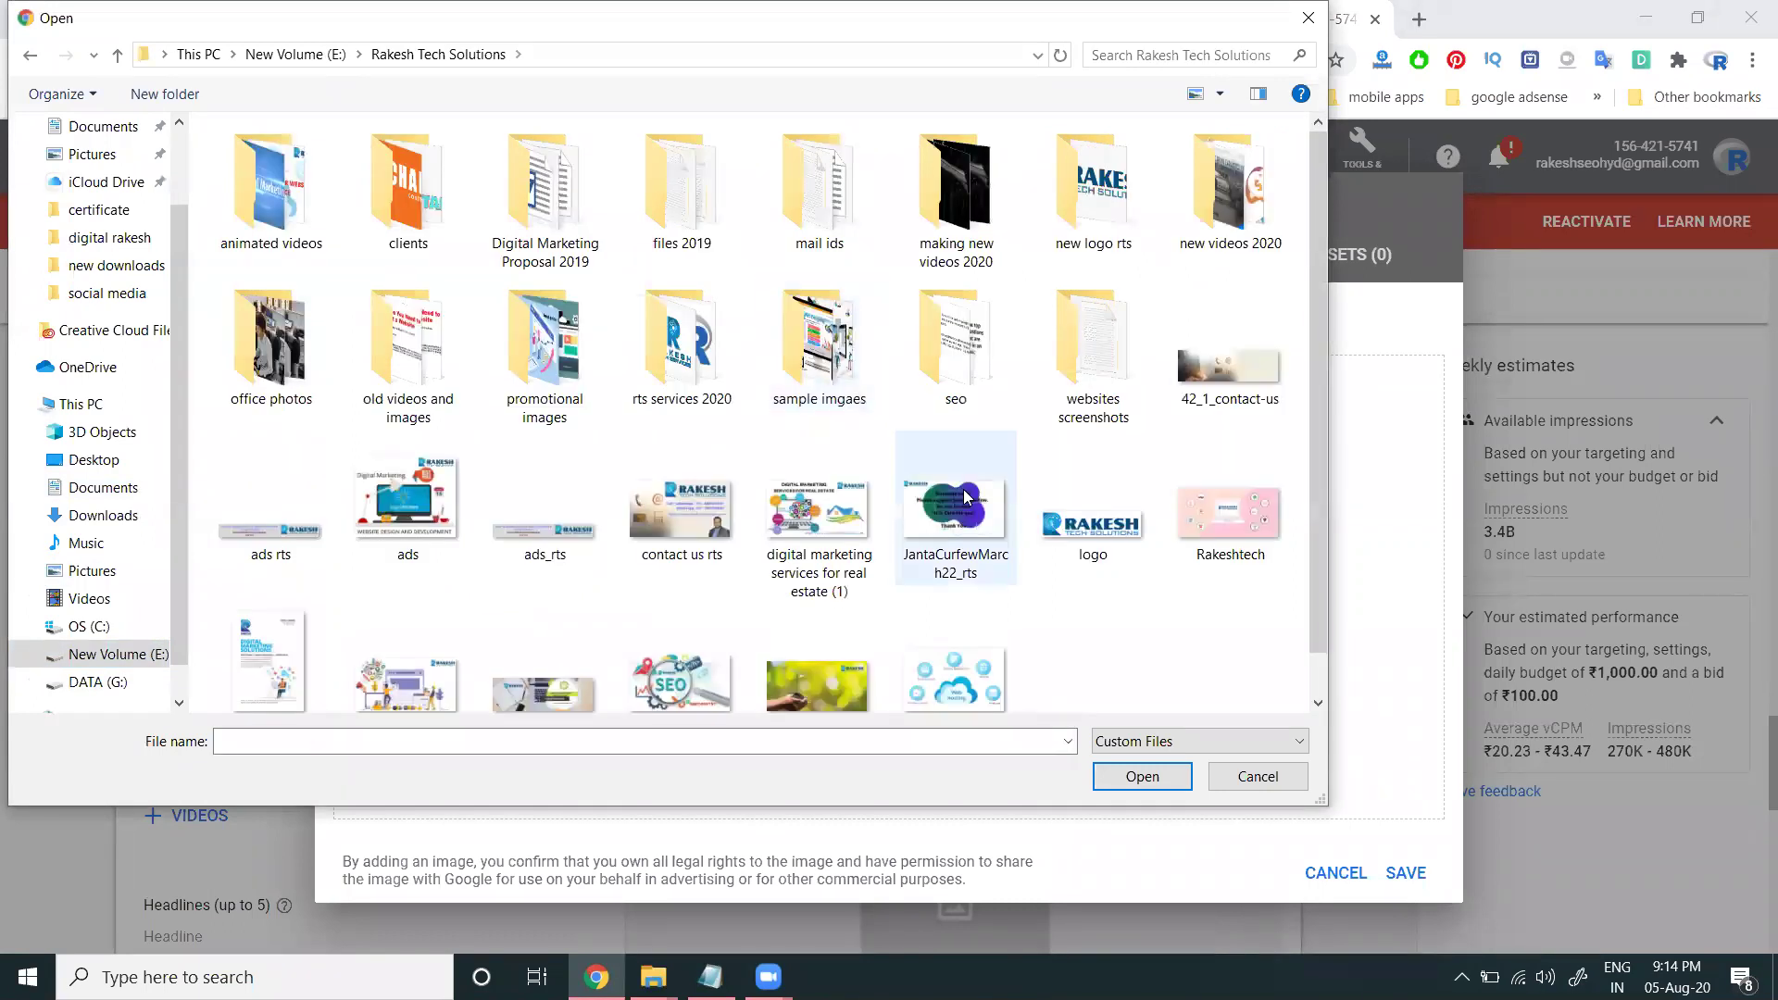
pyautogui.doubleClick(686, 382)
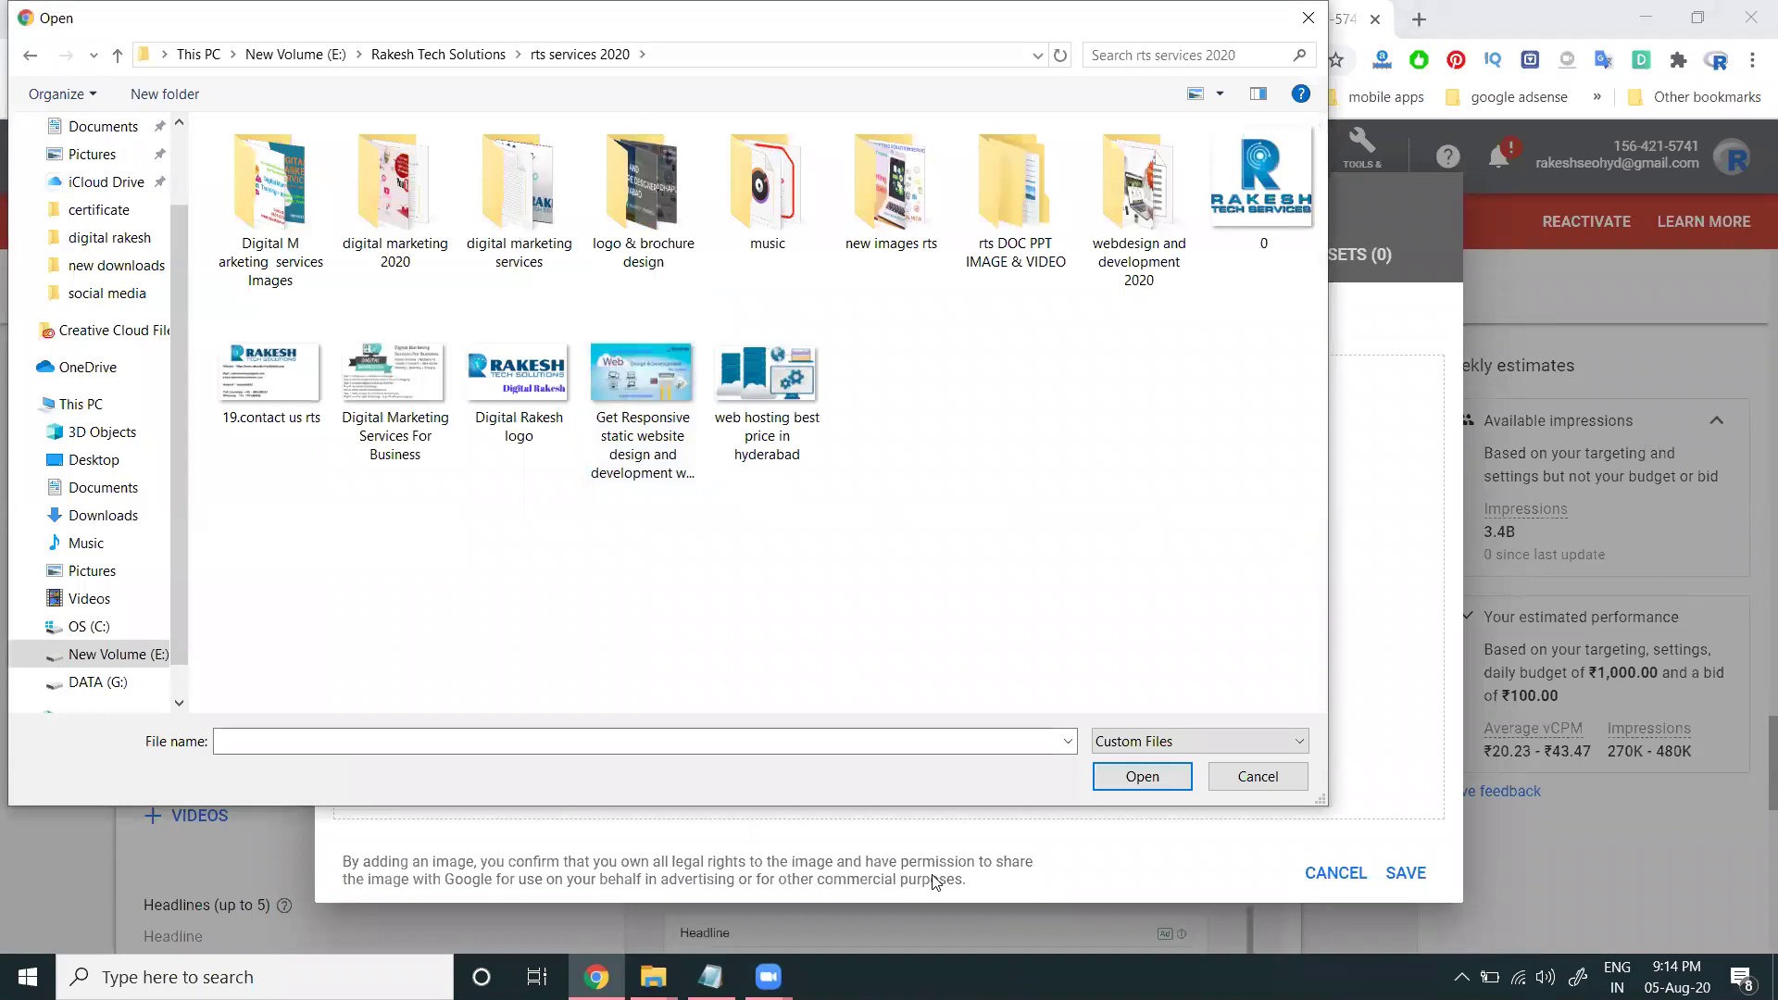
pyautogui.doubleClick(1268, 185)
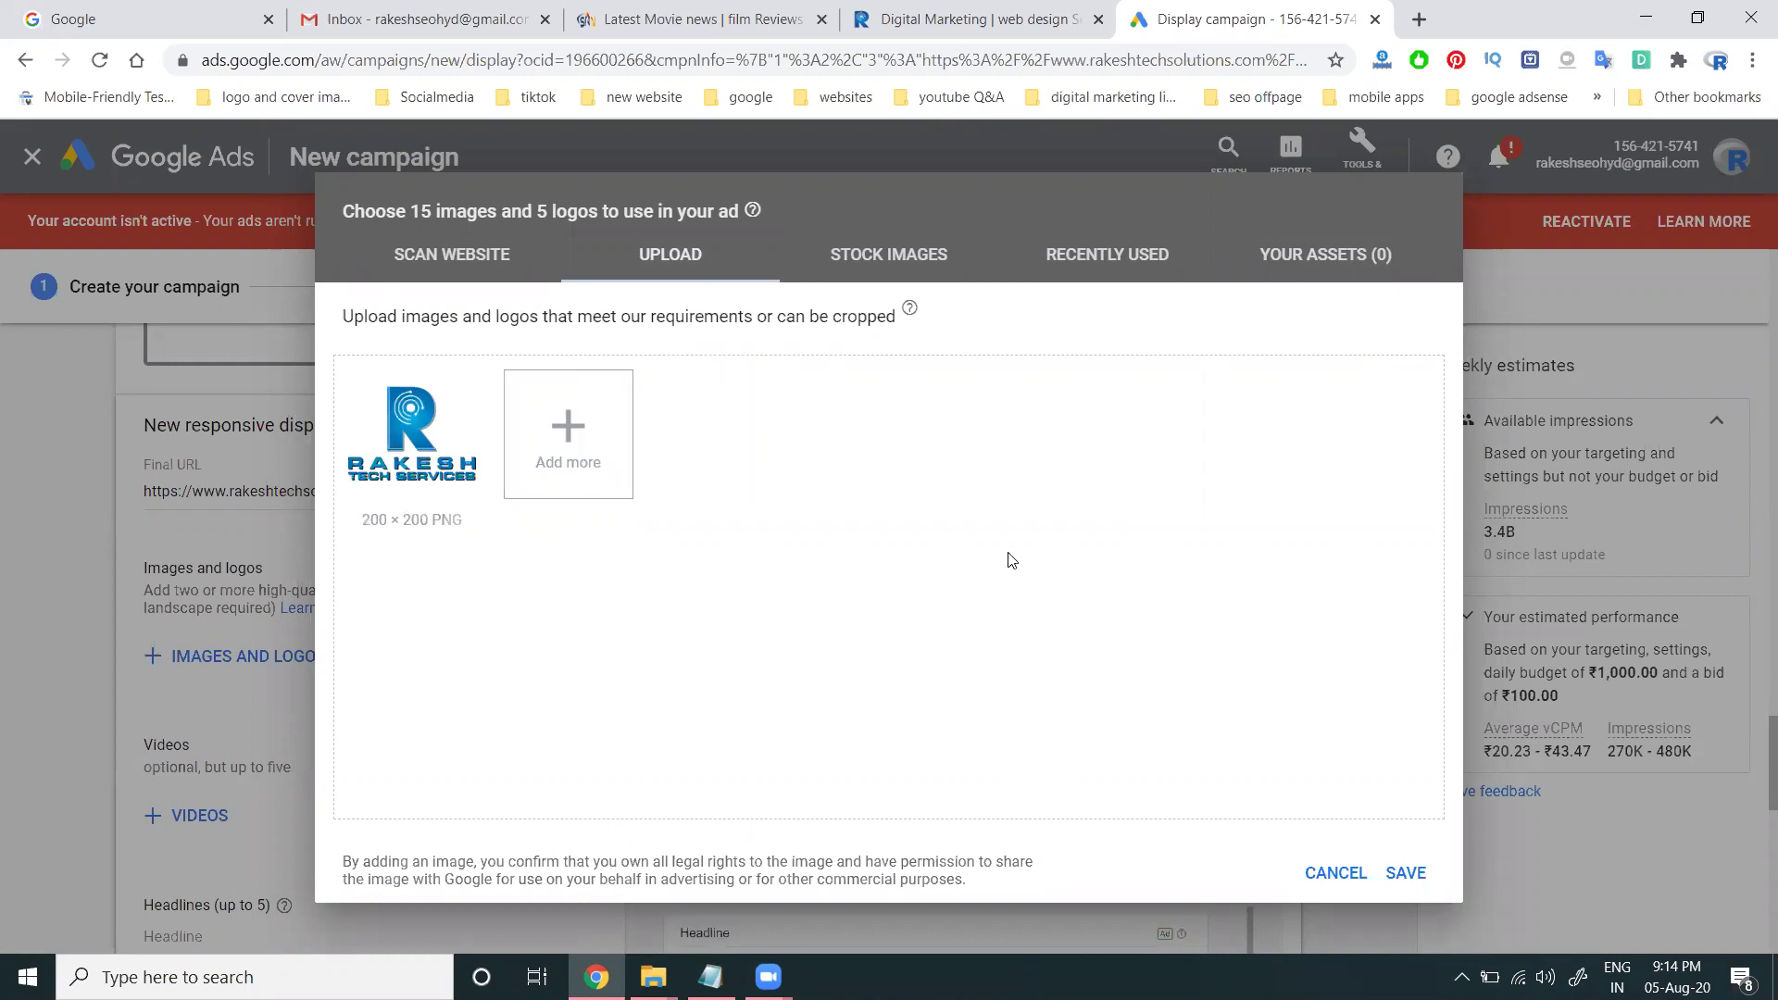
# - Upload the "digital marketing services for real estate (1)" and "rts" images from the Rakesh Tech Solutions folder
pyautogui.click(603, 475)
pyautogui.click(438, 55)
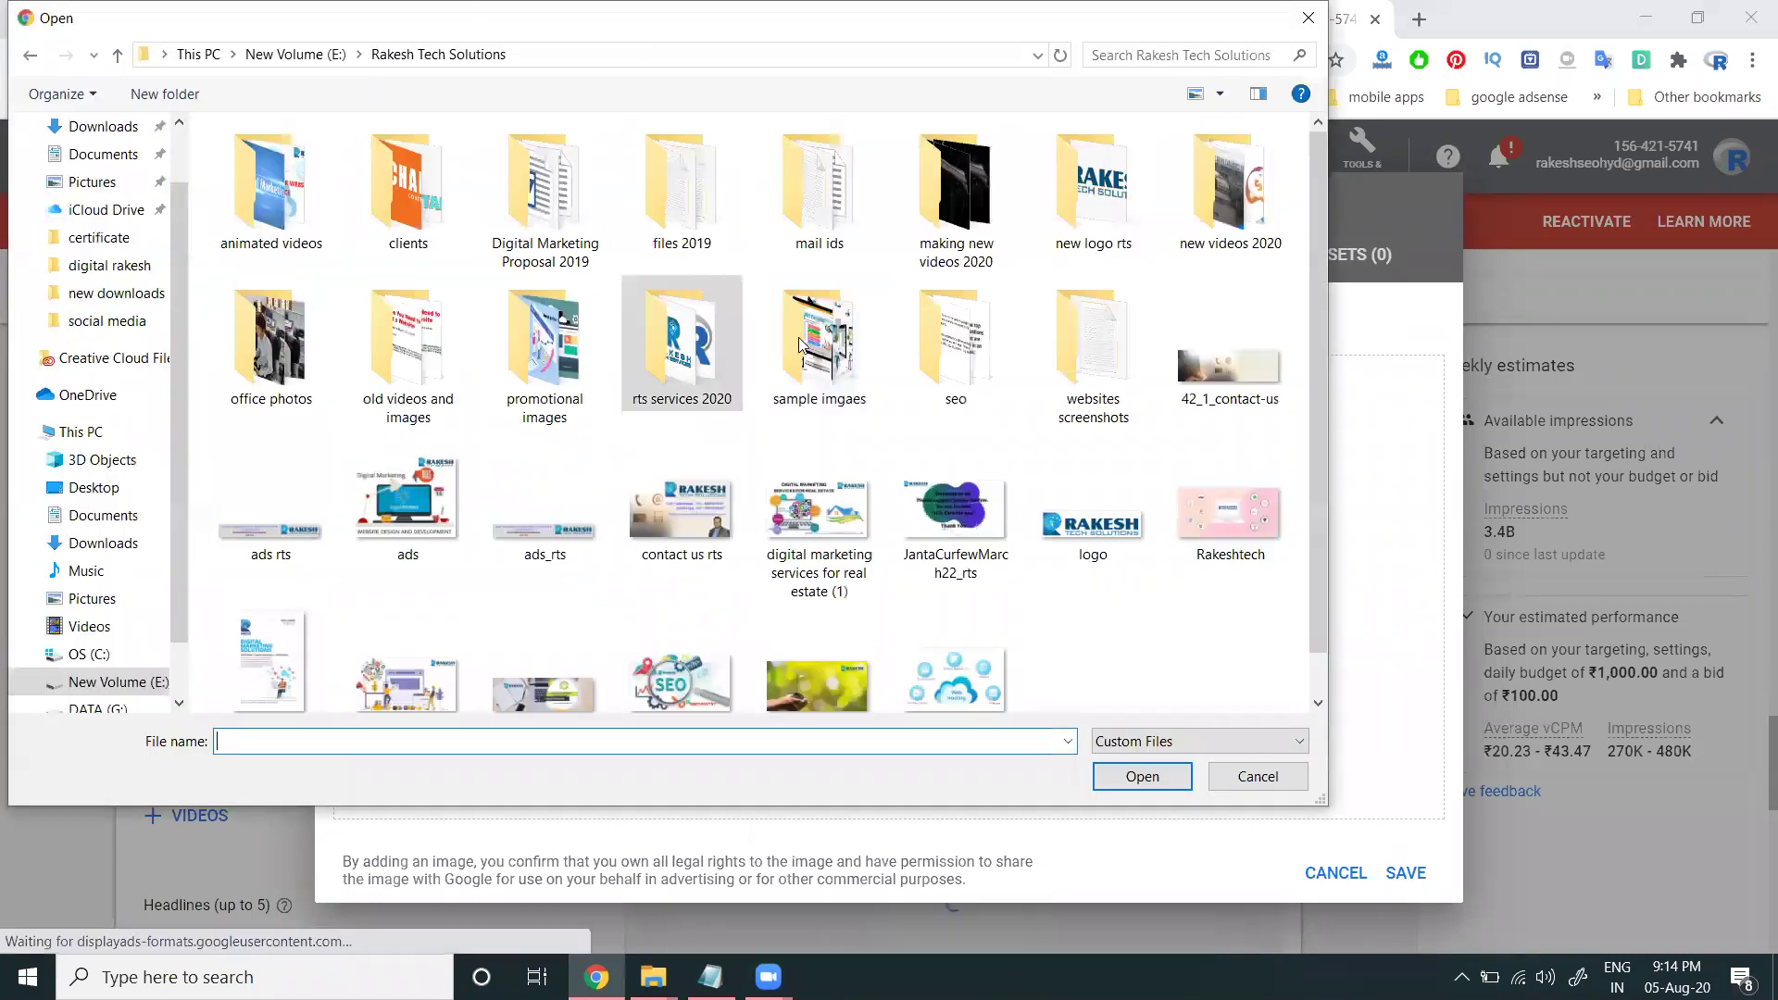
pyautogui.click(821, 542)
pyautogui.scroll(-1, 821, 542)
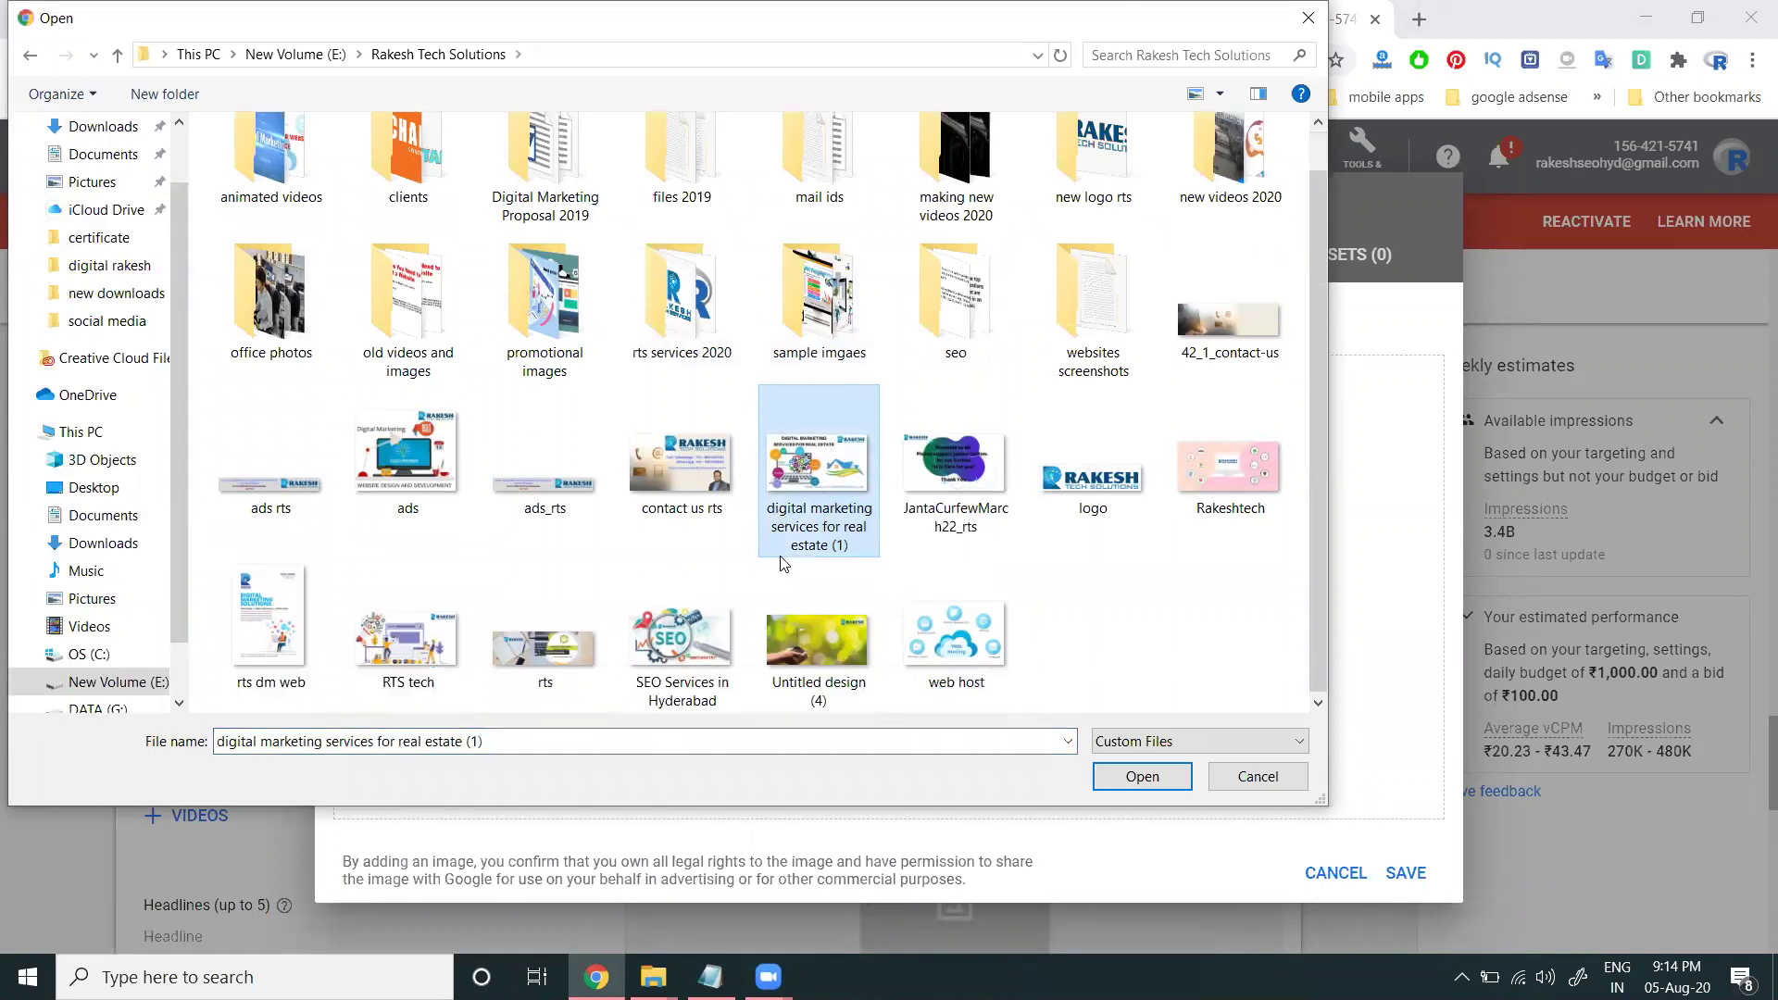
pyautogui.keyDown('ctrl'); pyautogui.click(567, 659); pyautogui.keyUp('ctrl')
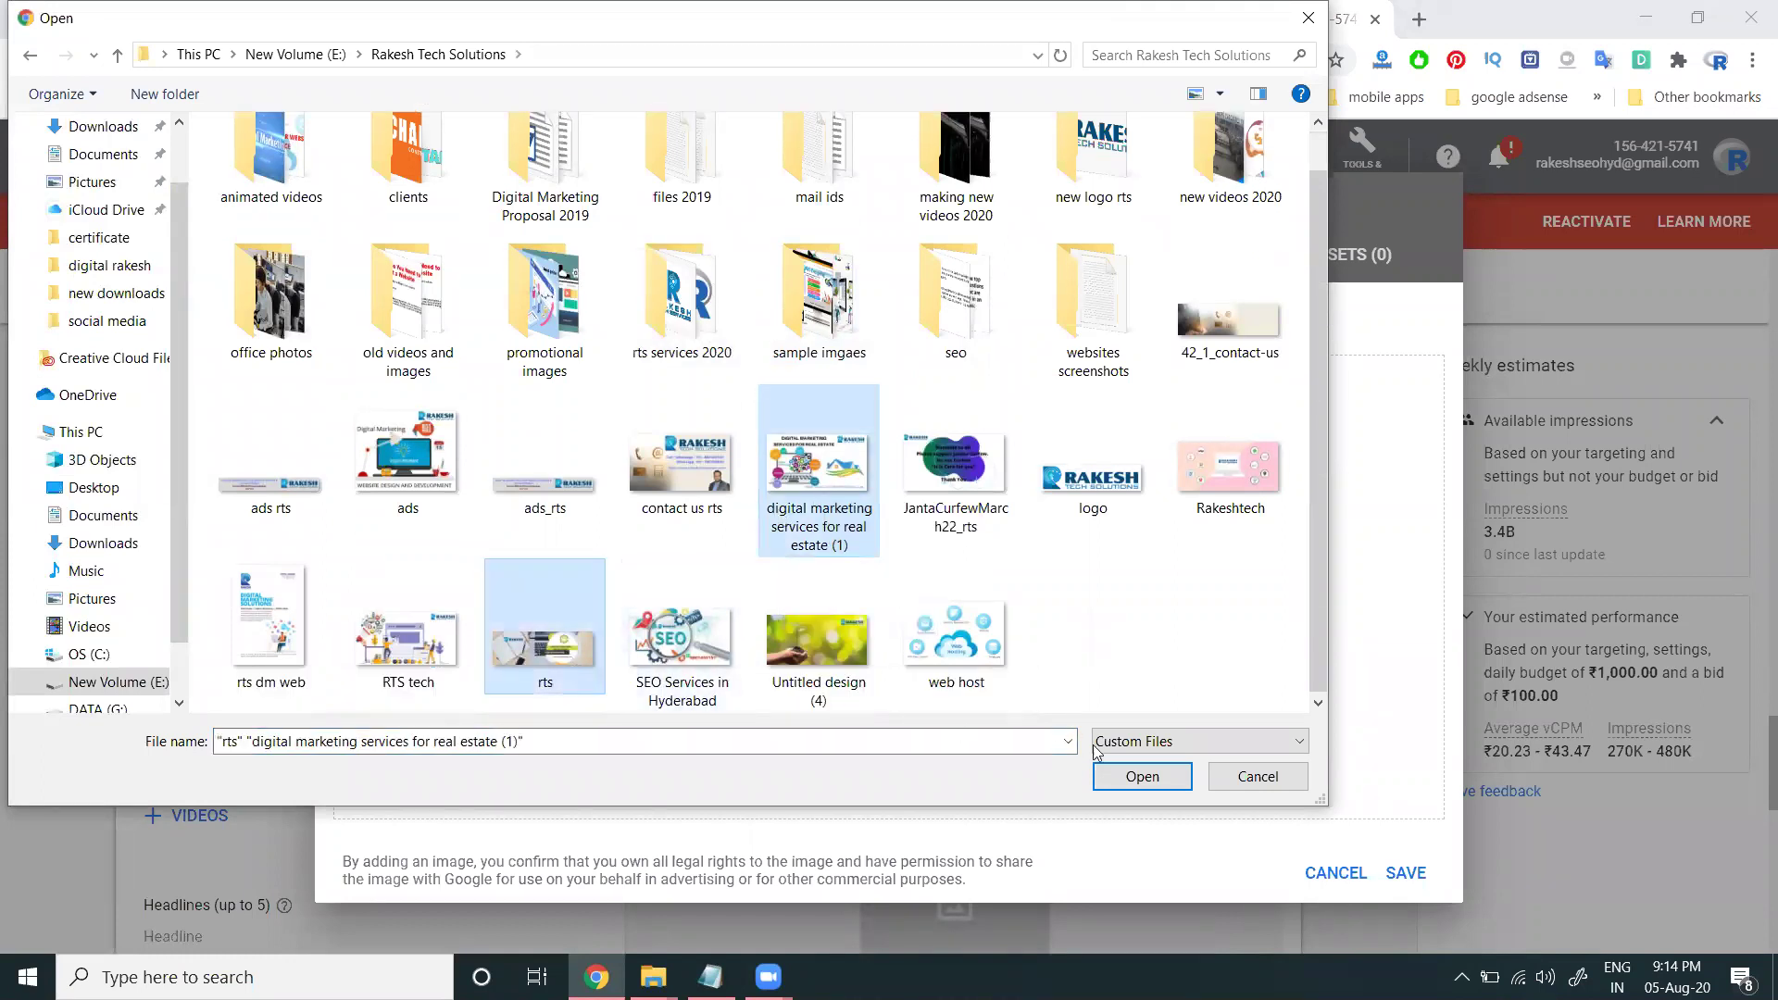
pyautogui.click(1142, 775)
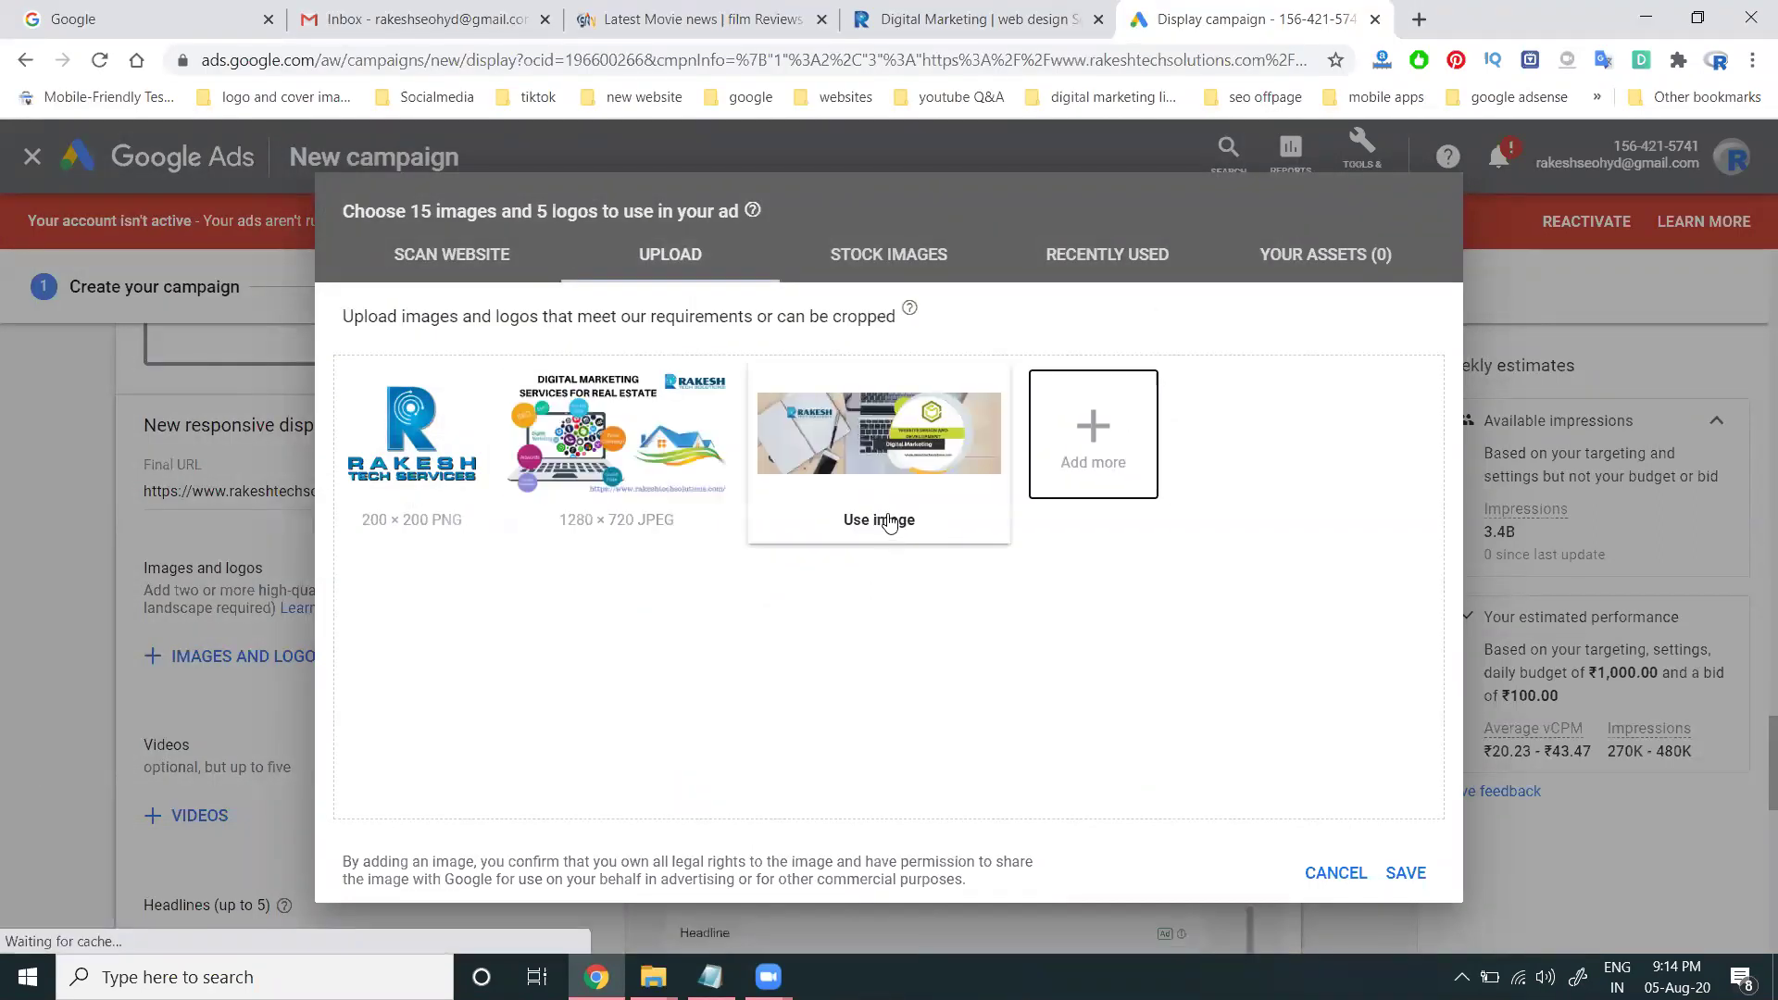
# - Use both uploaded images in two ratios each and 0.png as a one-ratio logo, and save them to the ad
pyautogui.click(895, 522)
pyautogui.click(1412, 873)
pyautogui.click(629, 520)
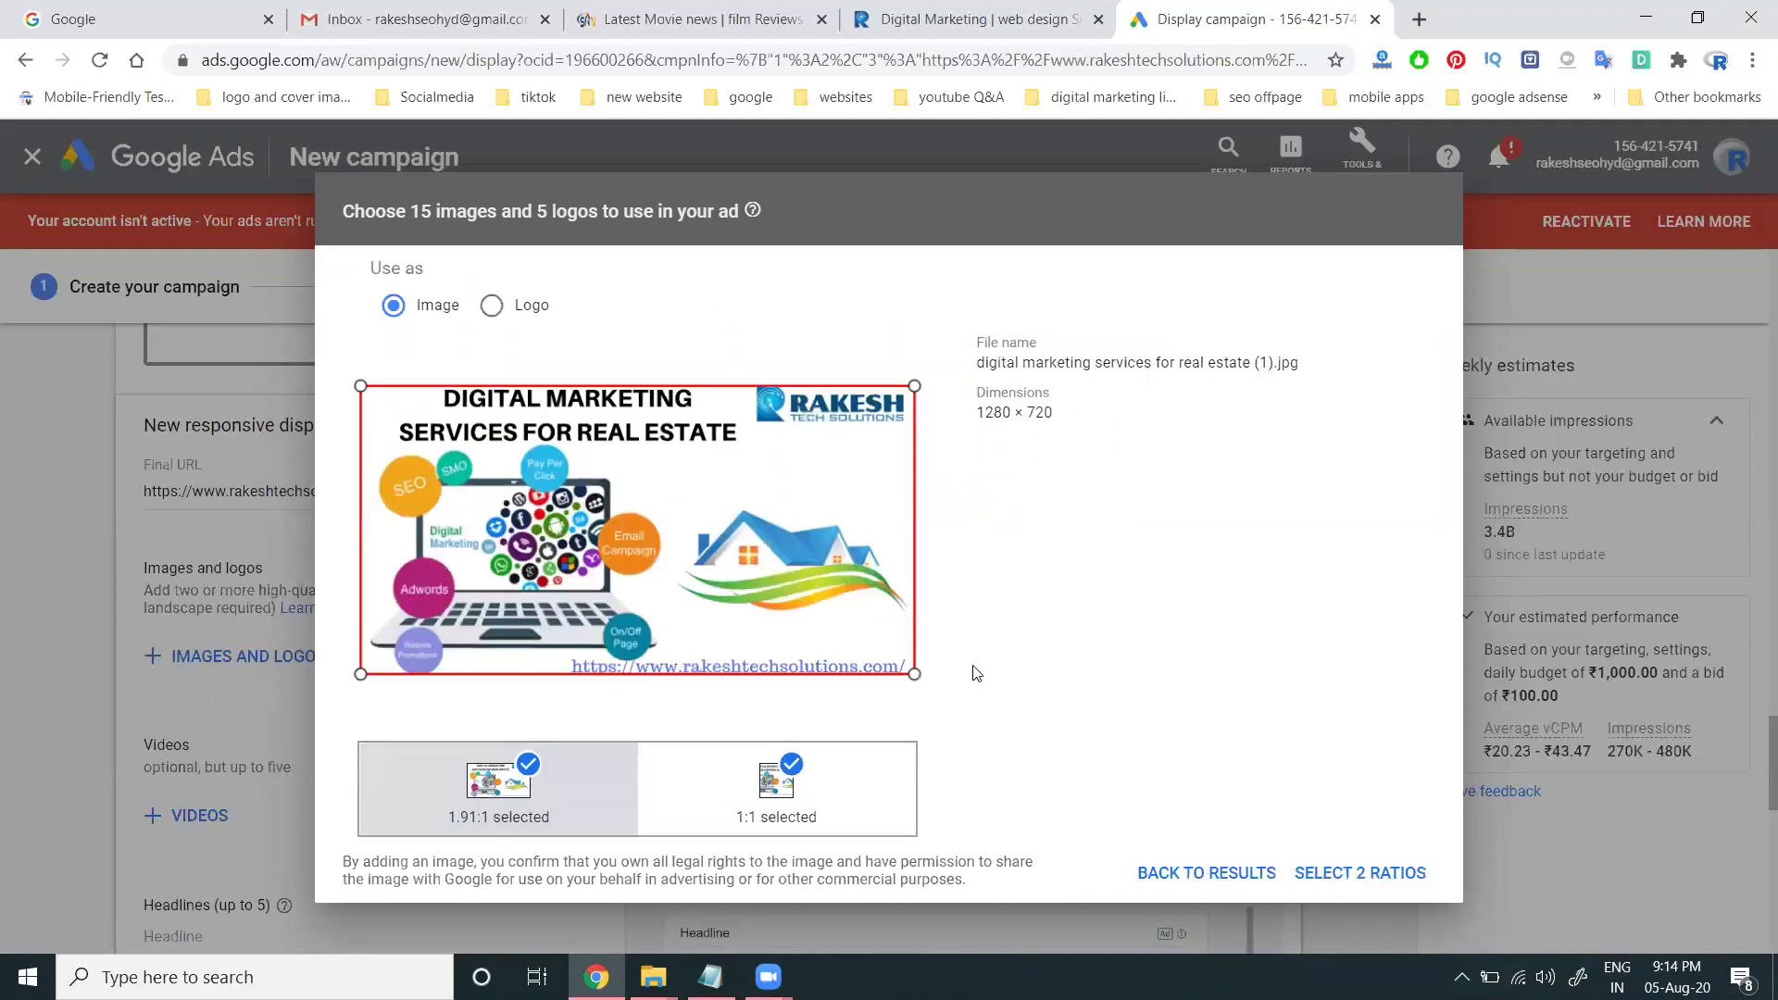
pyautogui.click(1337, 873)
pyautogui.click(405, 482)
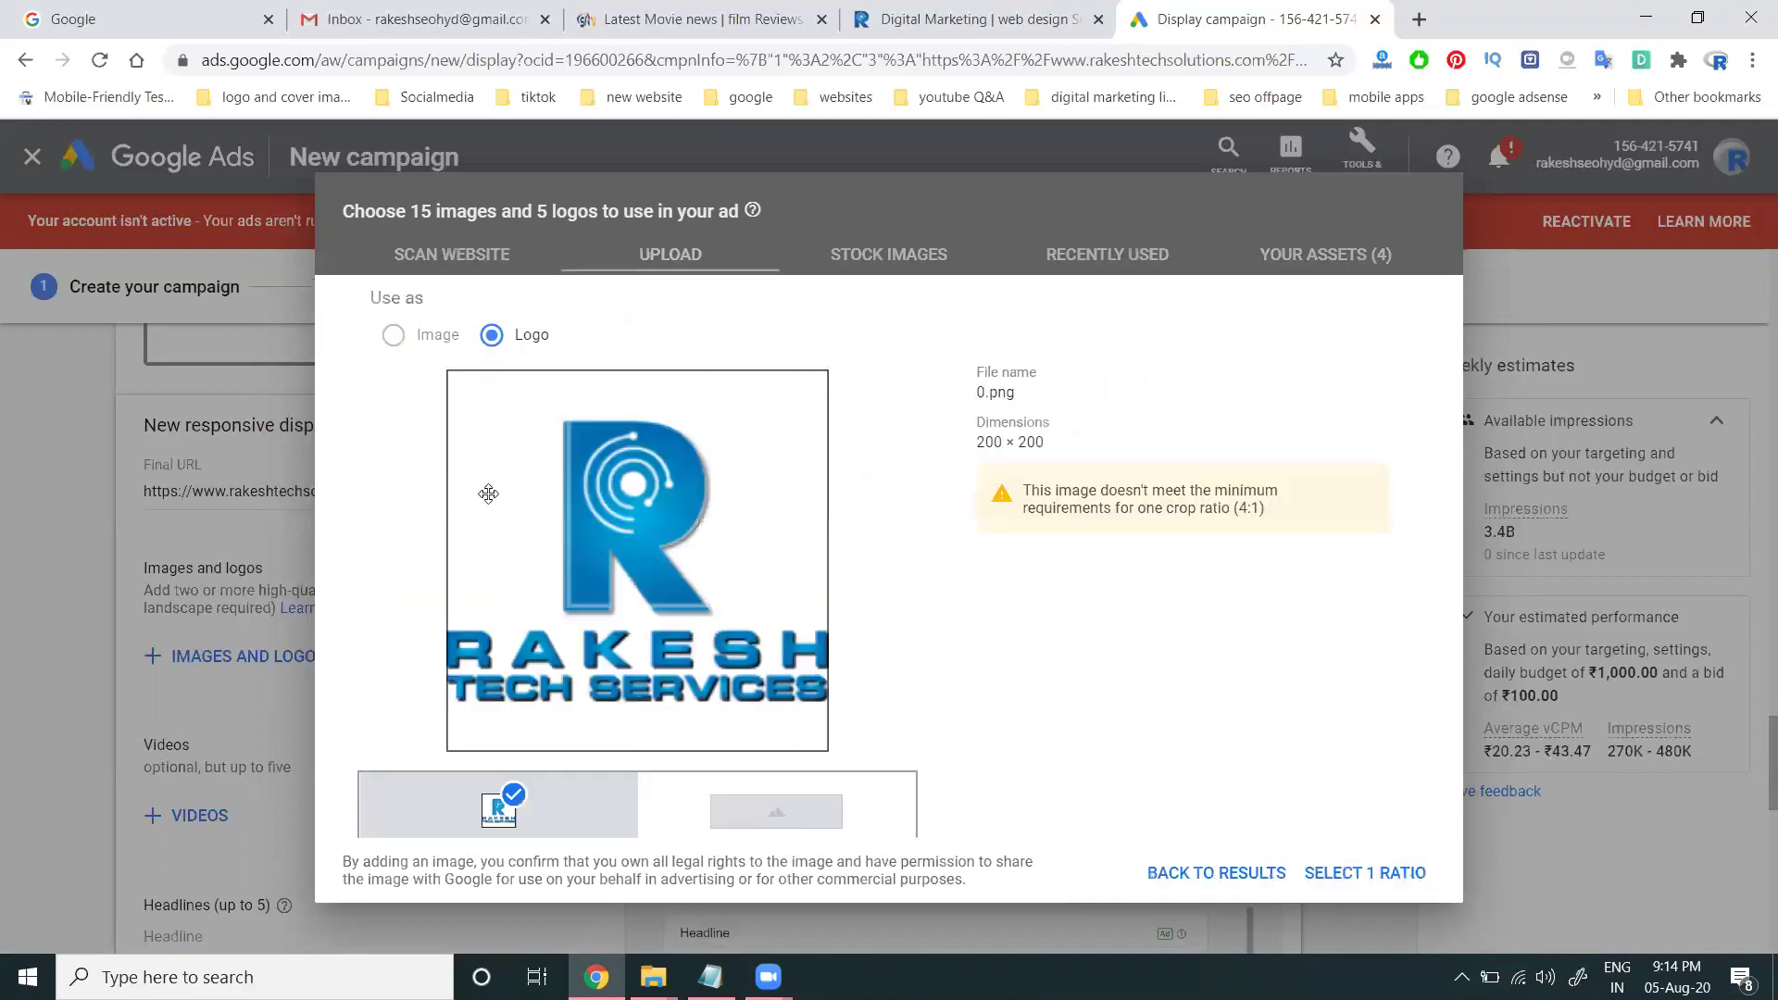
pyautogui.click(1309, 870)
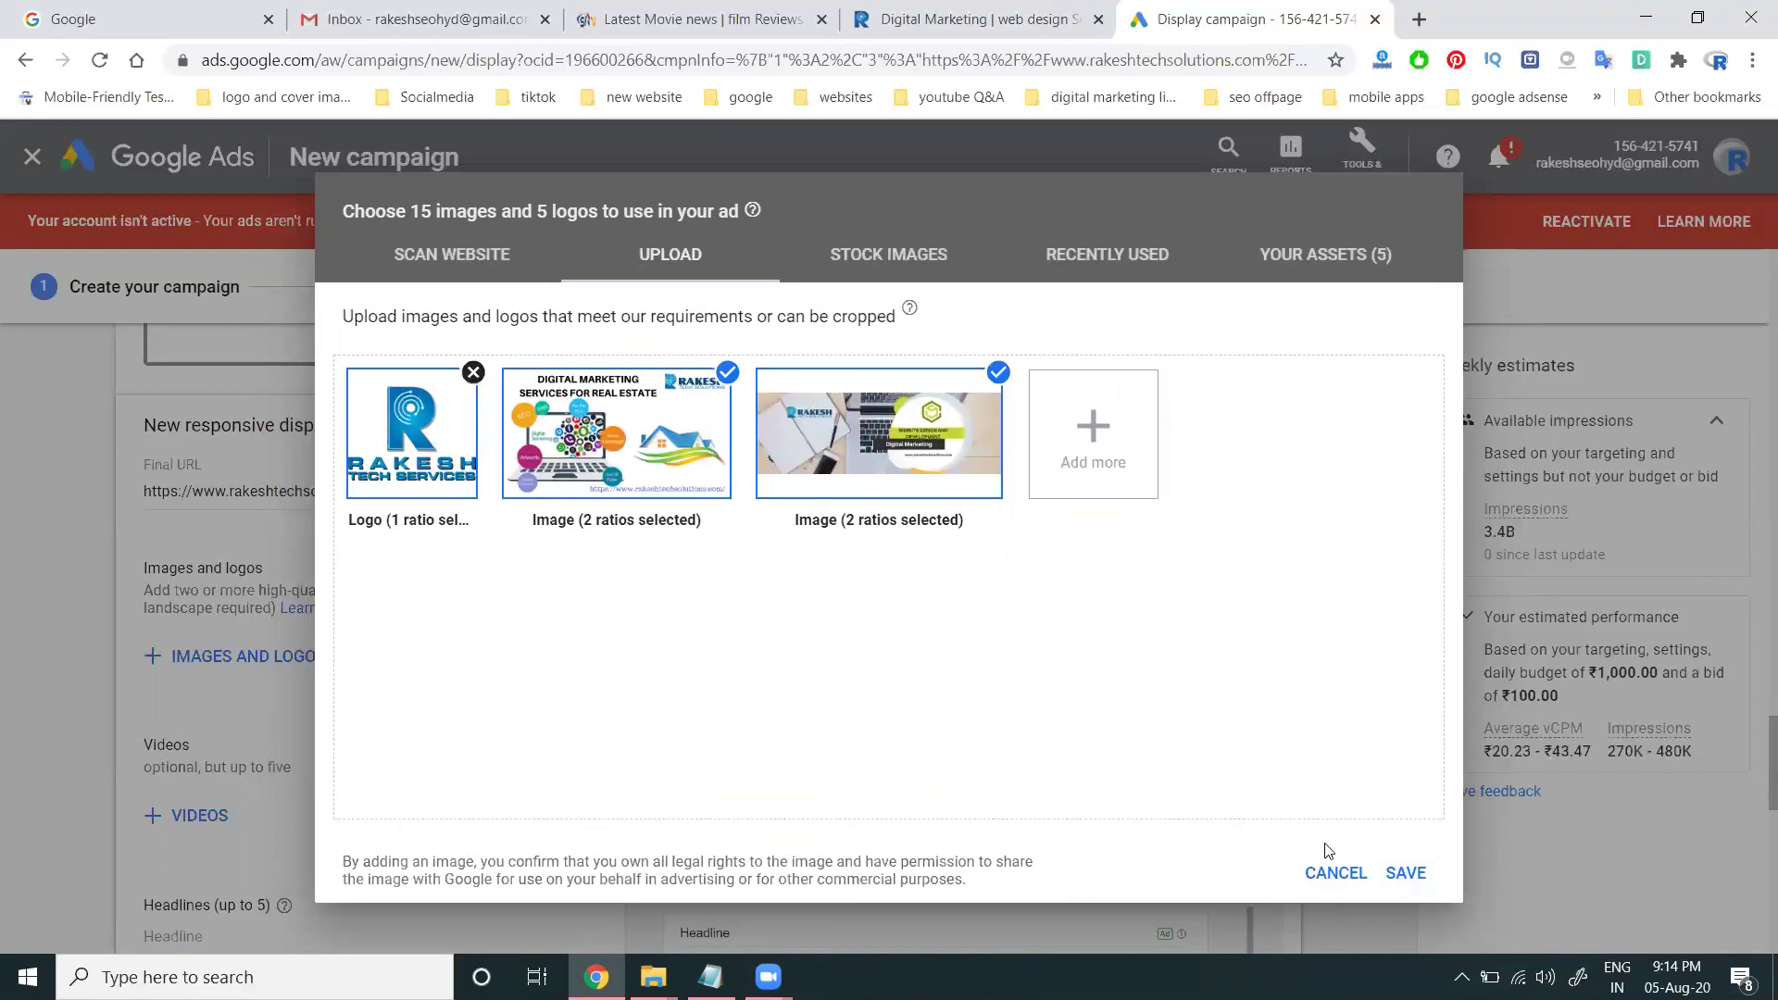
pyautogui.click(1416, 876)
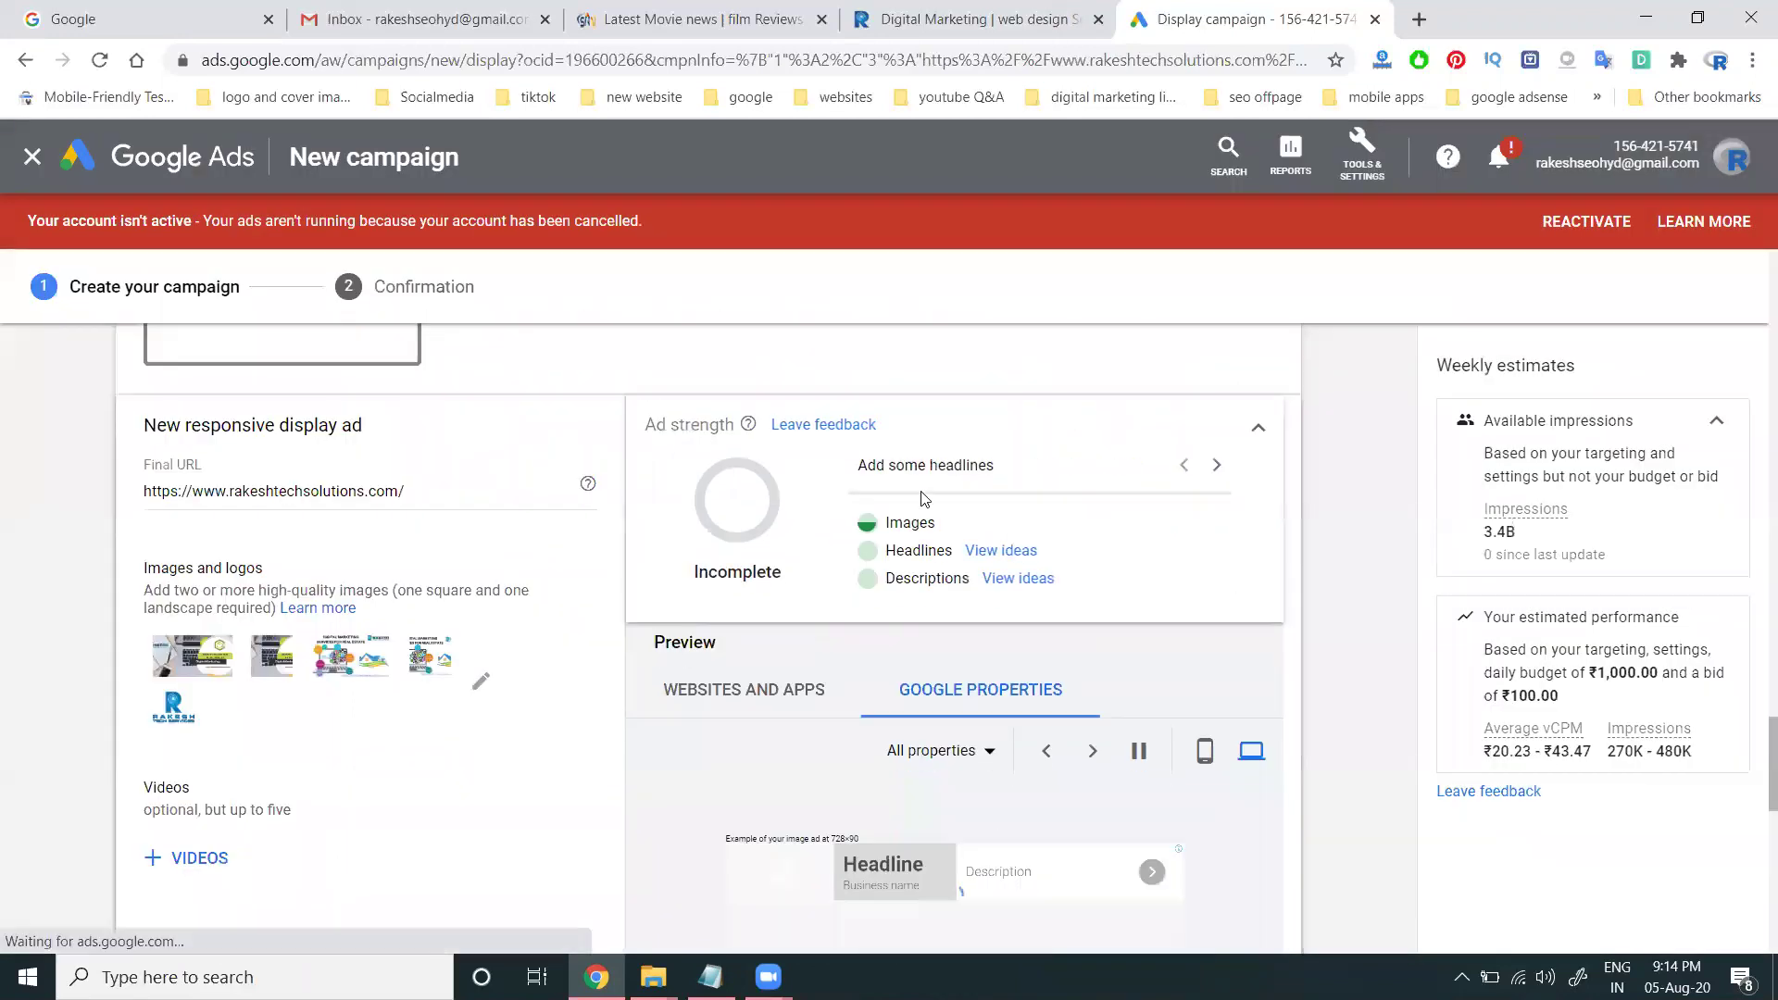
# - Start adding a video to the ad and look through the YouTube videos found for "rakesh tech solutions"
pyautogui.scroll(-3, 858, 584)
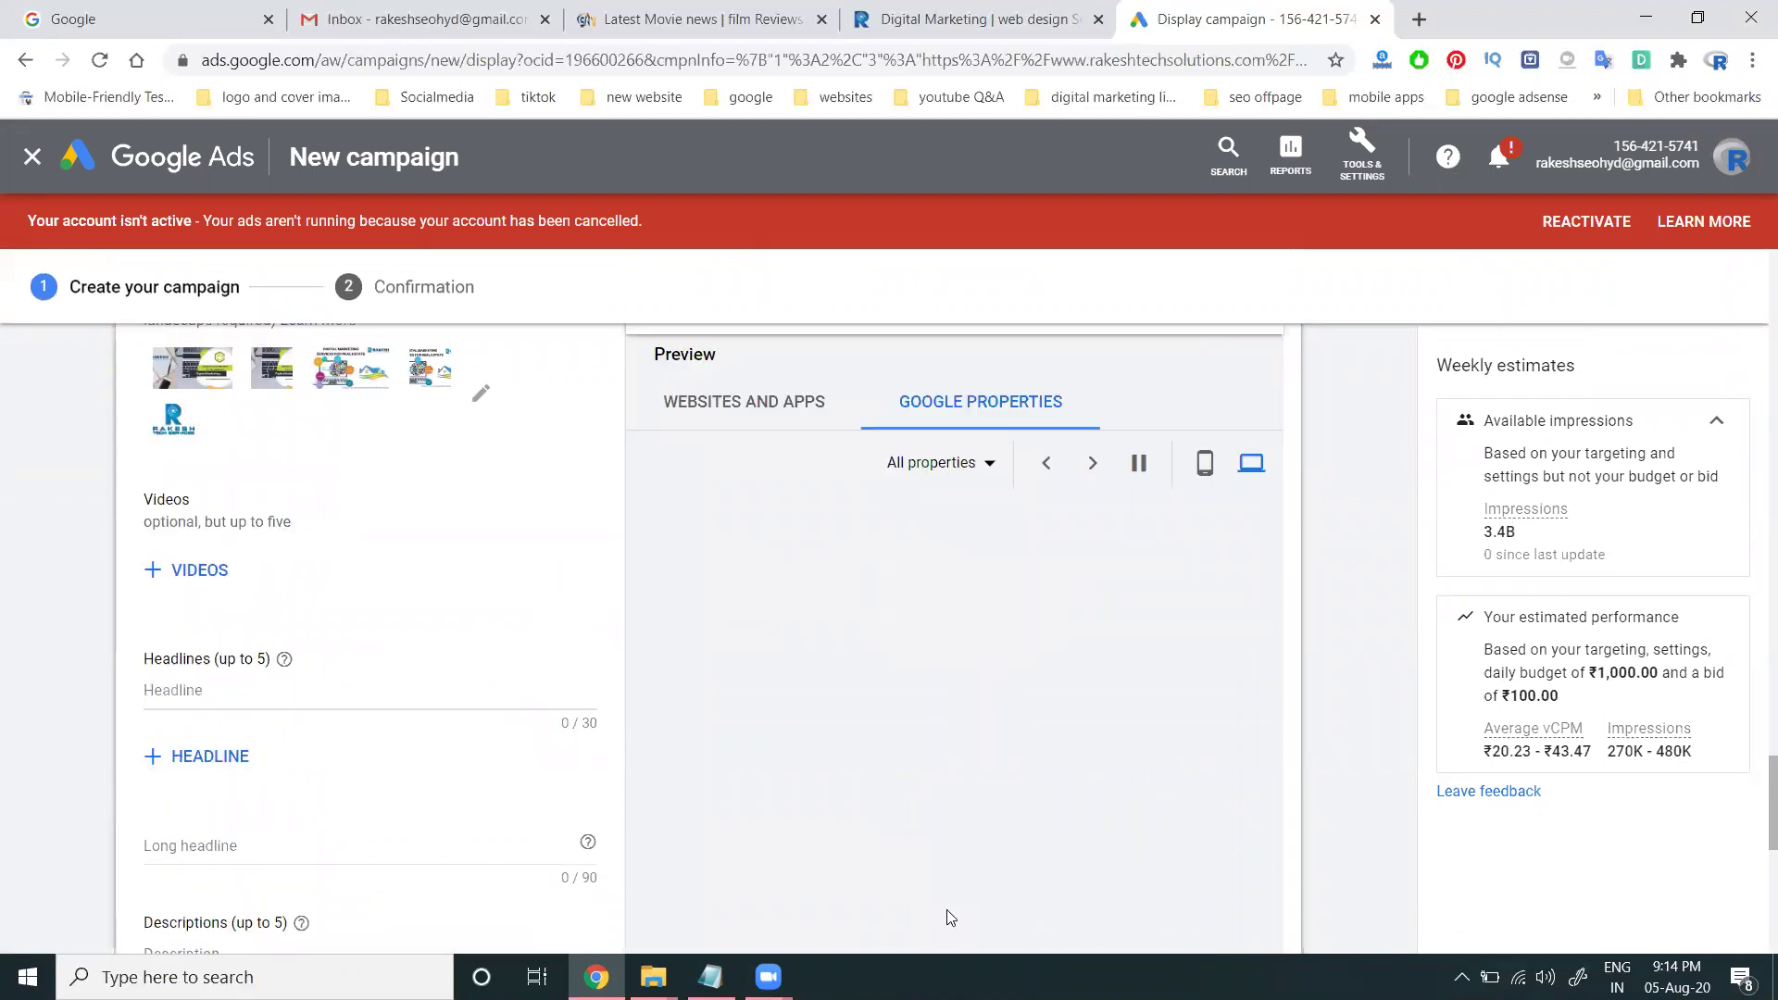
pyautogui.click(203, 568)
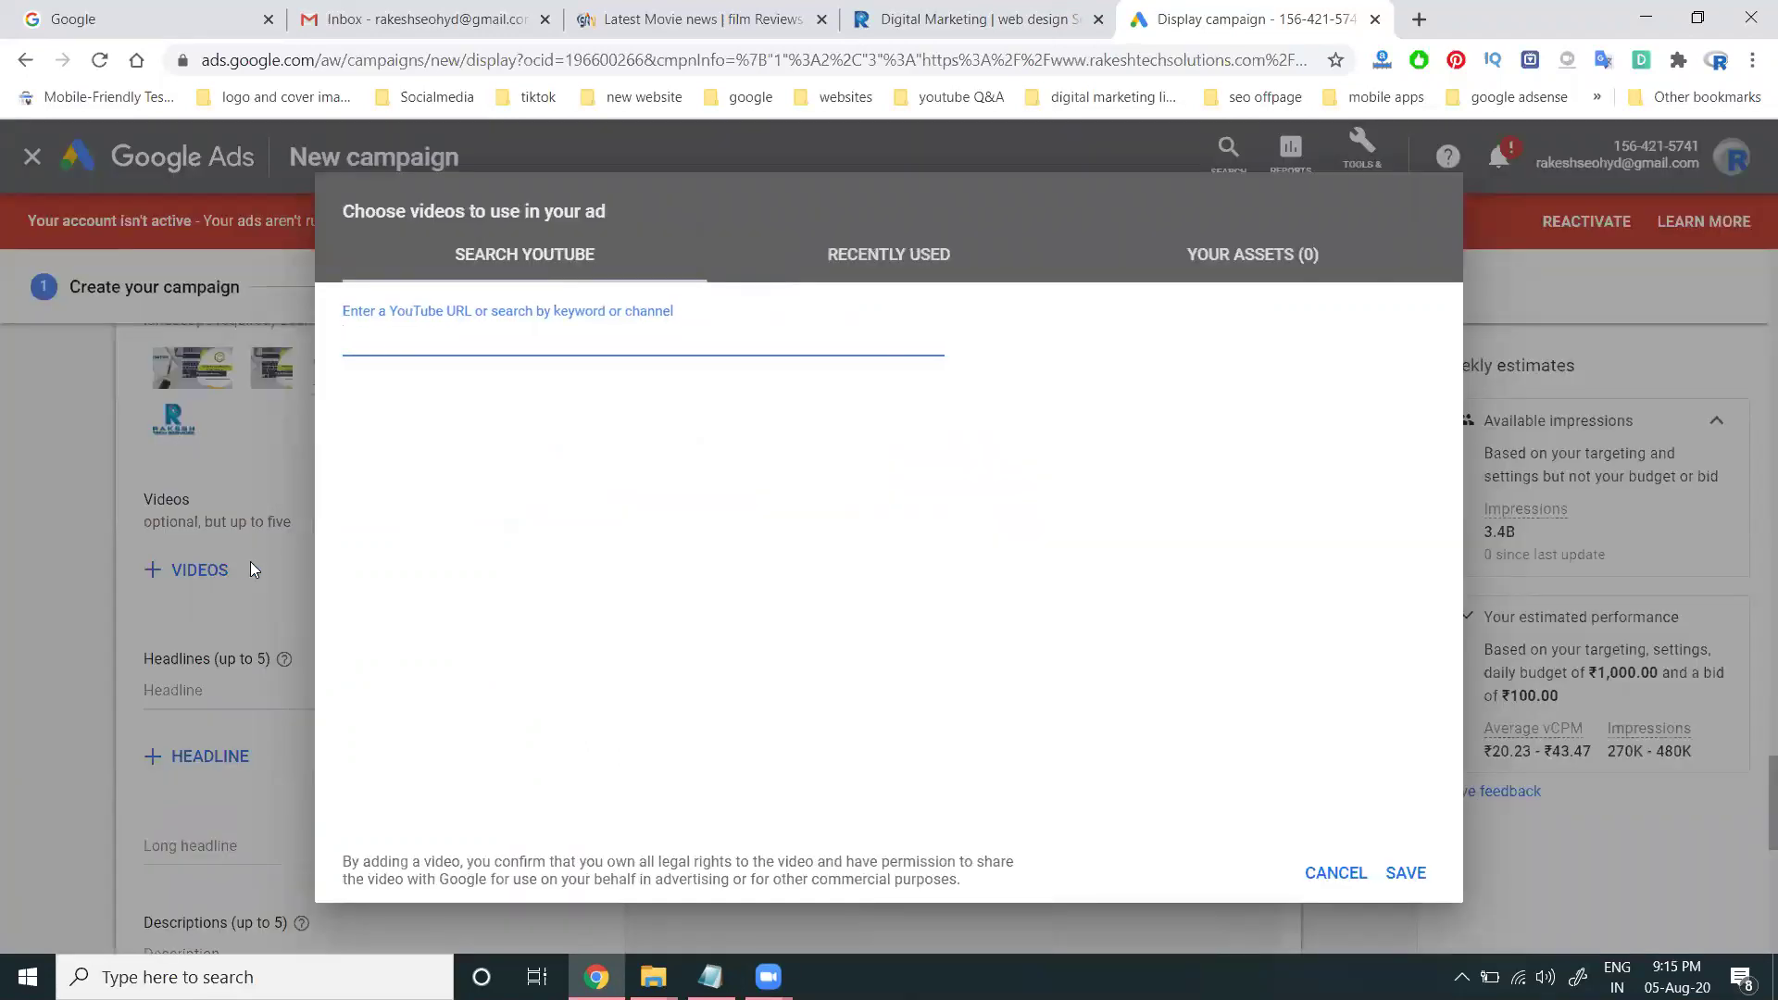
pyautogui.write('rakesh tech solut')
pyautogui.write('ions')
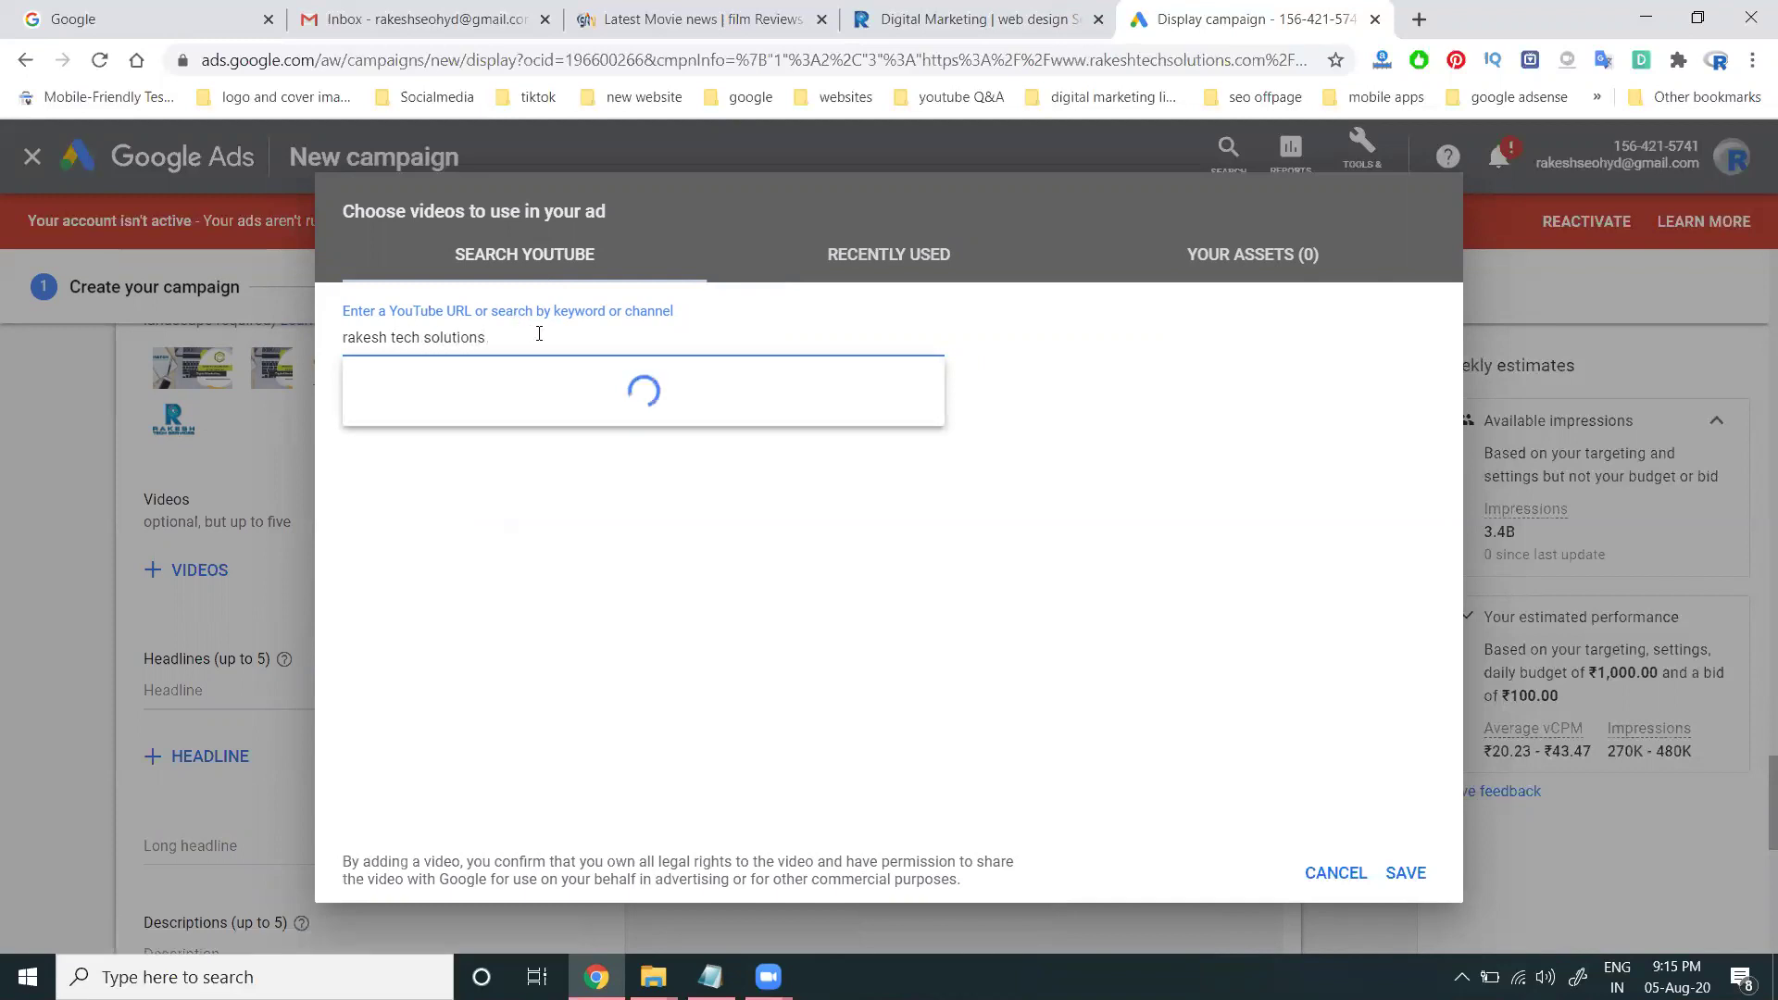
pyautogui.scroll(-7, 568, 488)
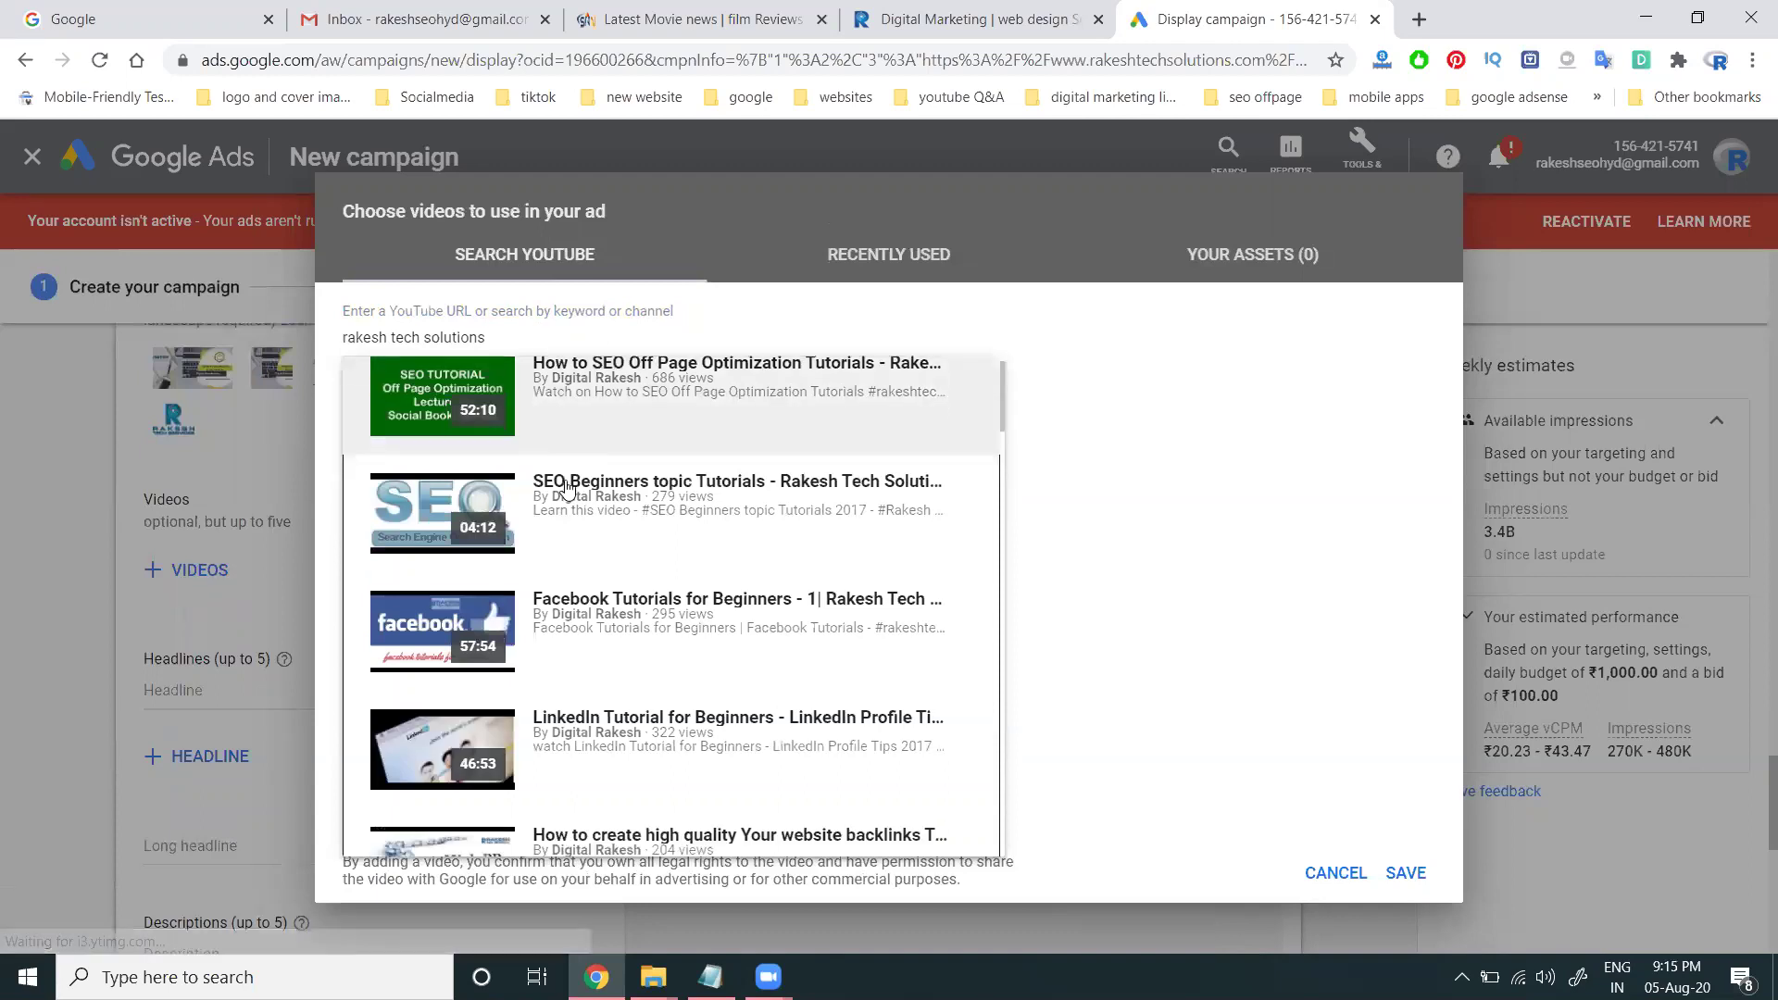
pyautogui.scroll(-3, 569, 491)
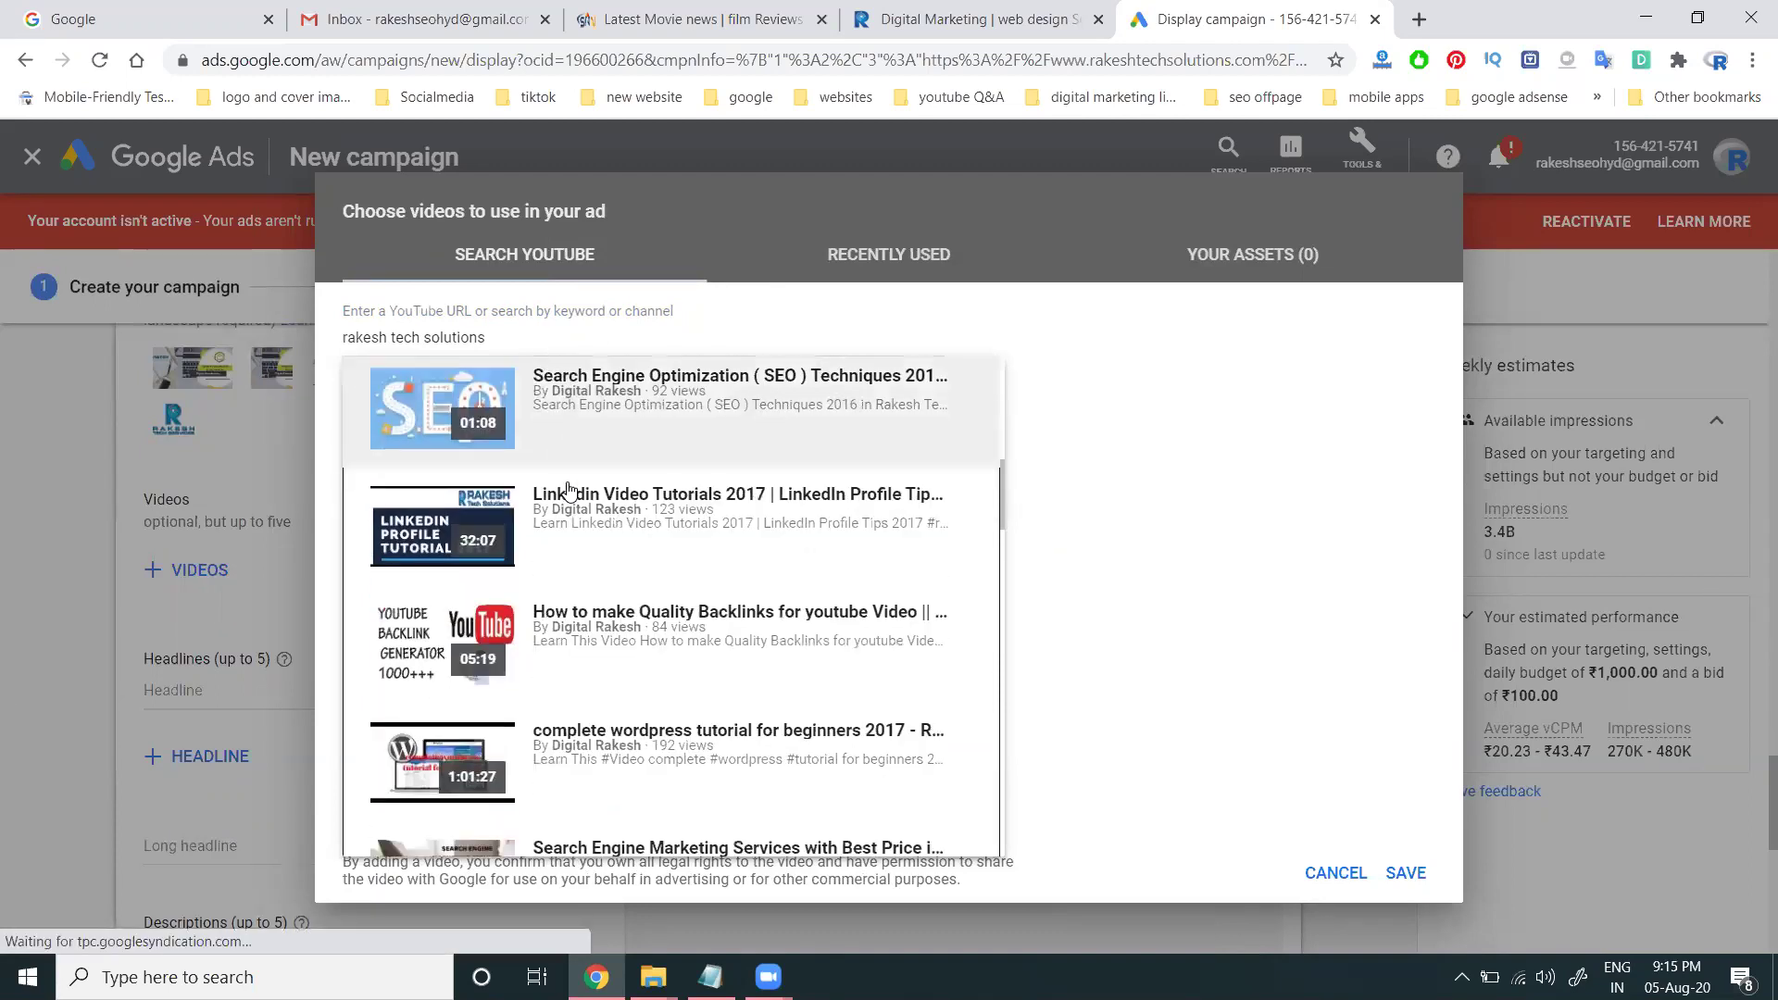
pyautogui.scroll(-6, 569, 491)
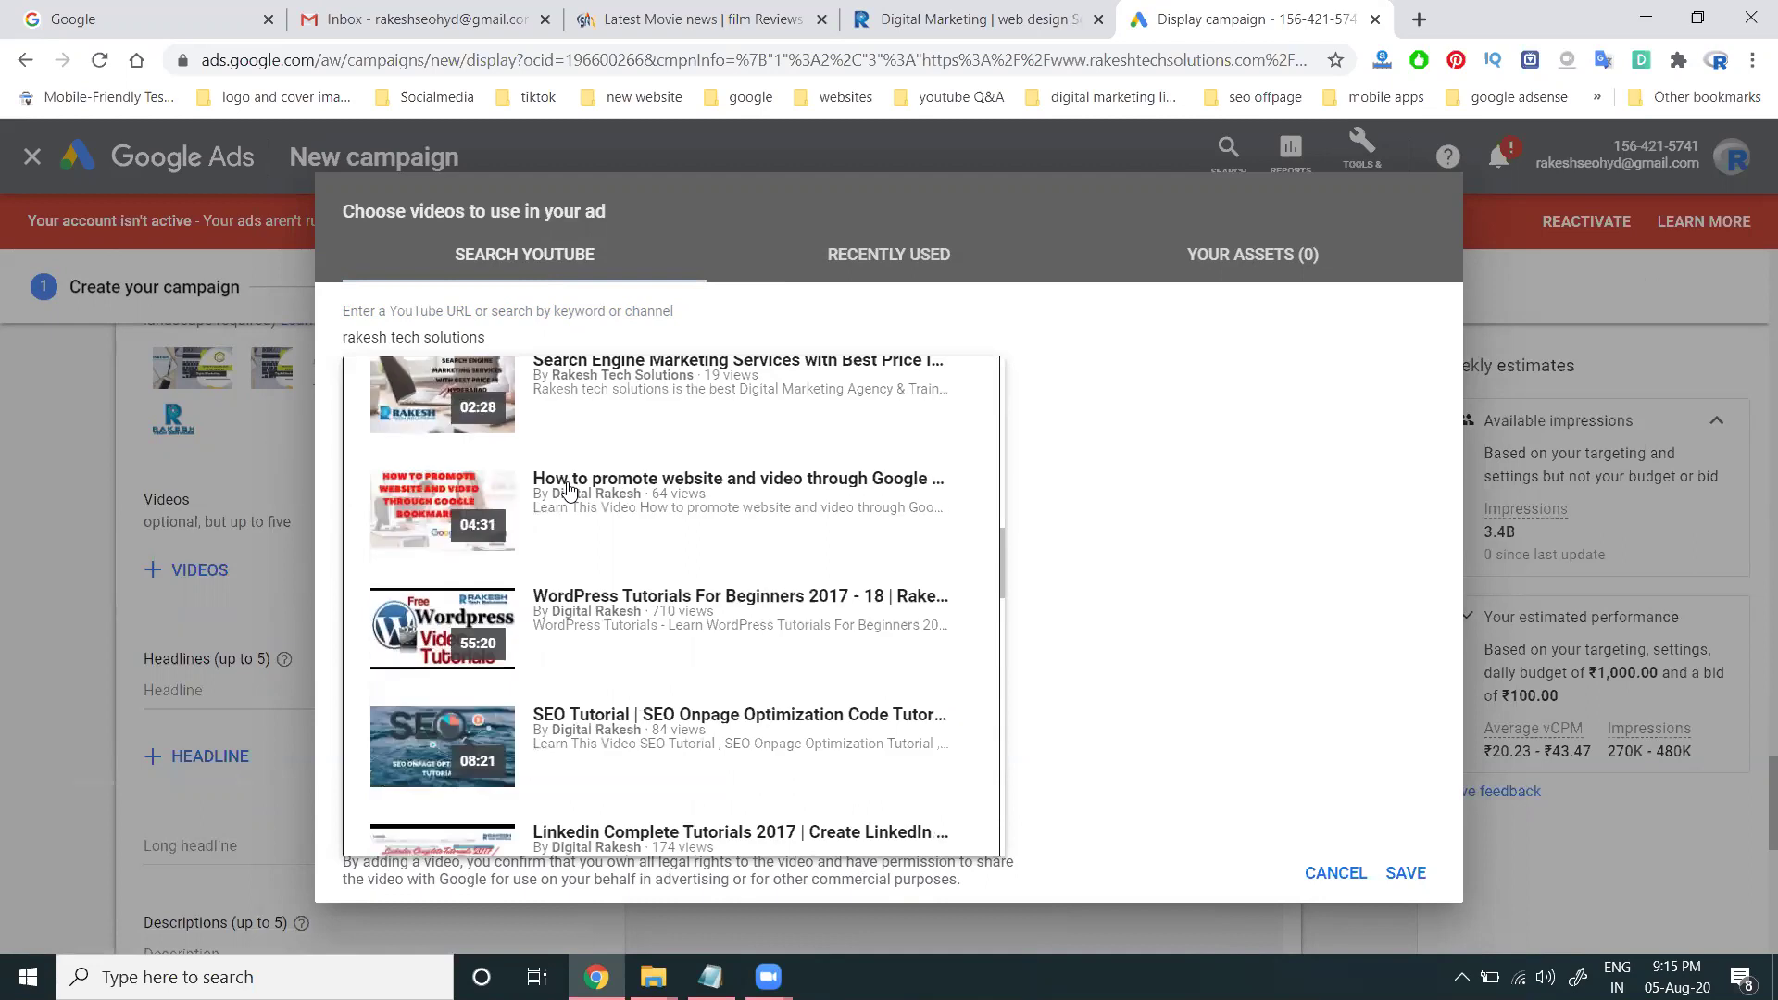
pyautogui.scroll(-5, 568, 490)
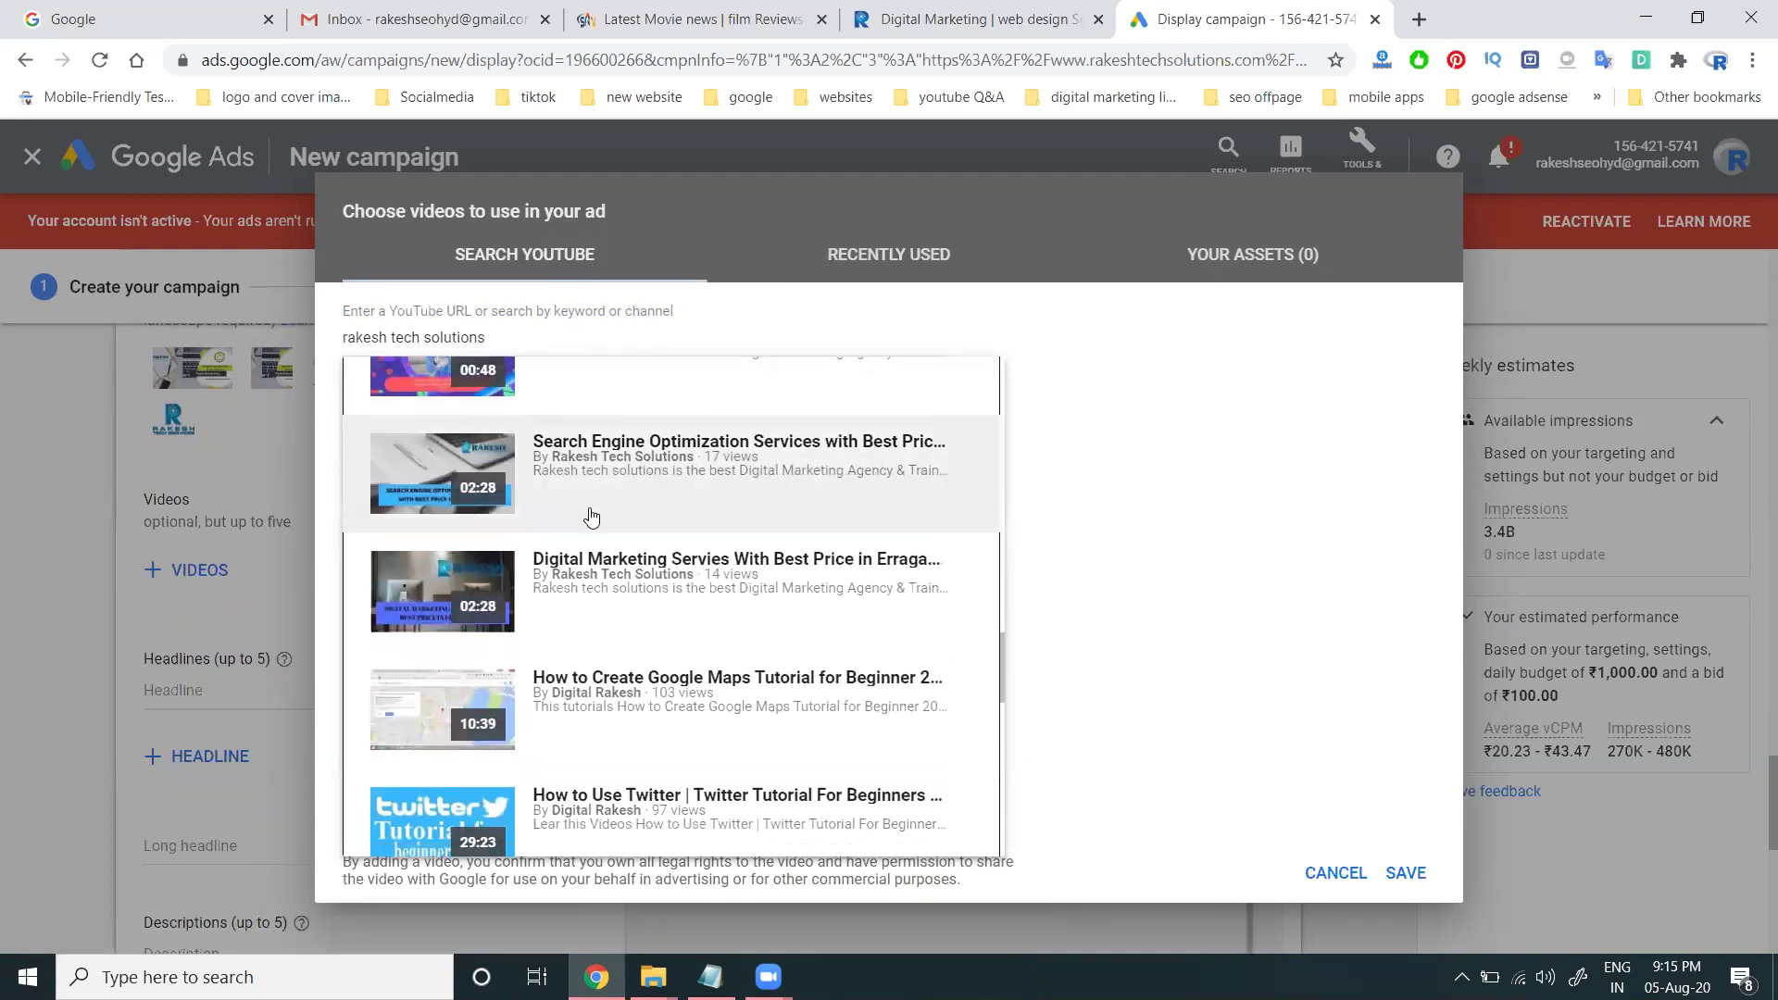
pyautogui.scroll(-2, 619, 585)
pyautogui.scroll(-1, 618, 585)
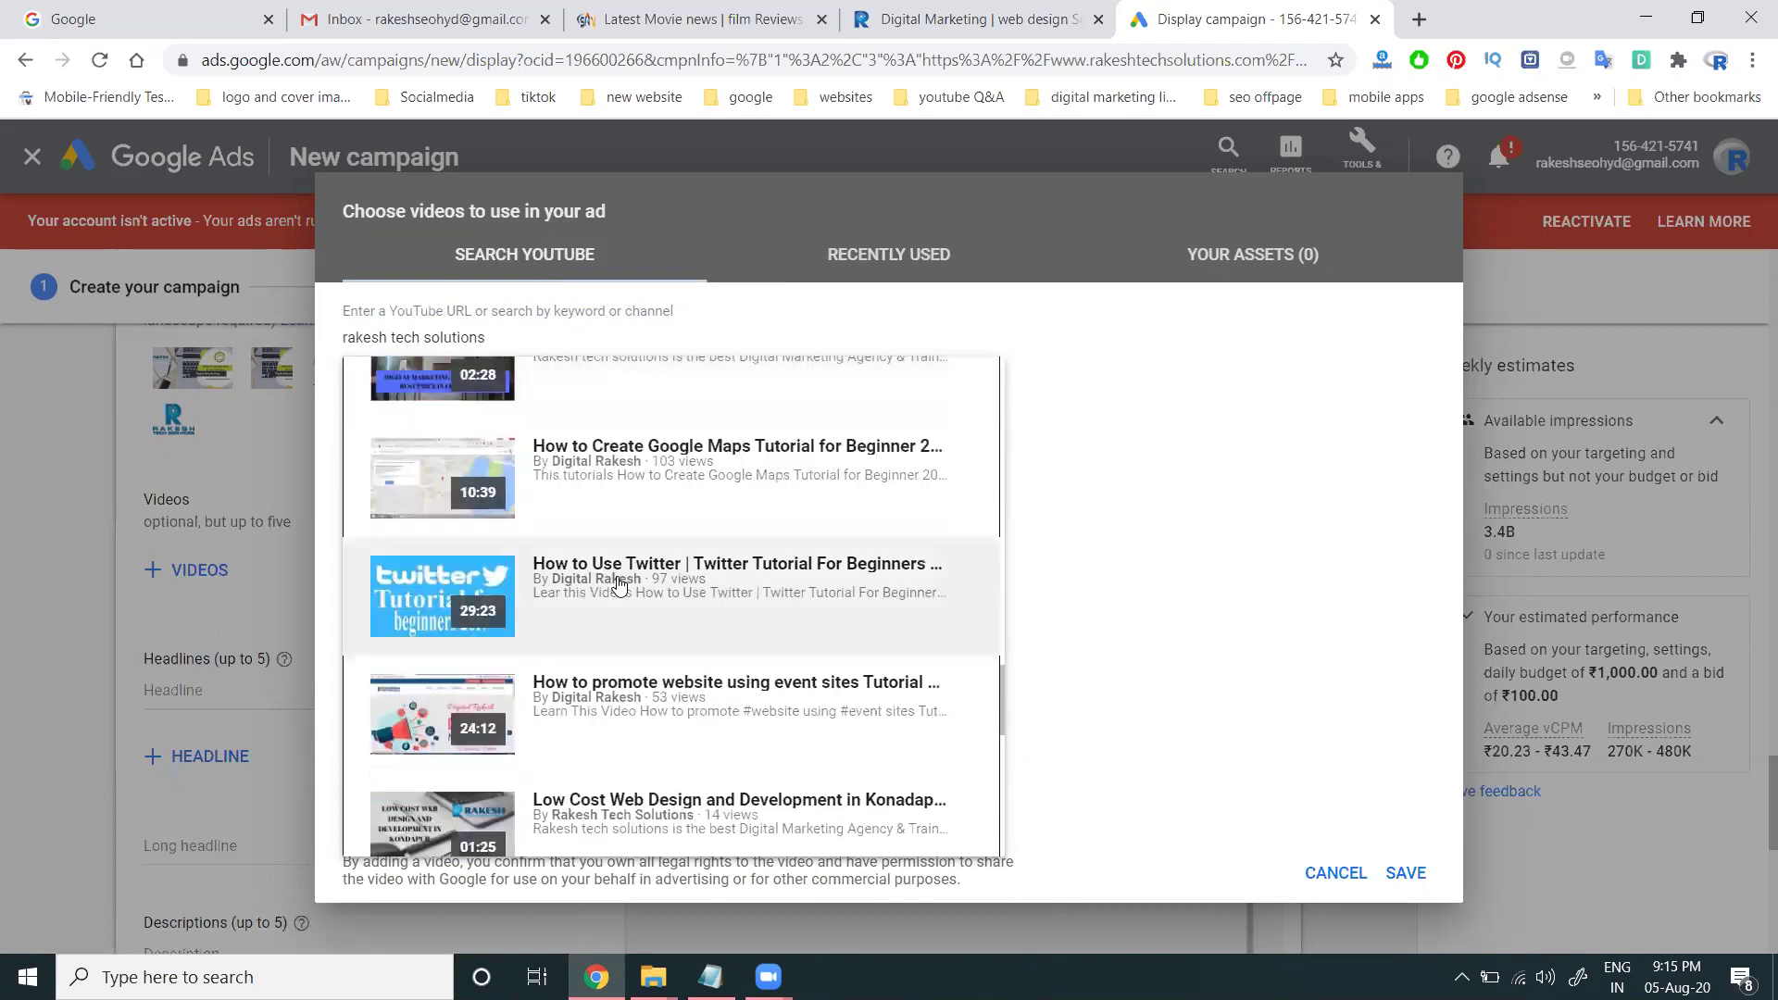
# - Search YouTube for "digital marketing company hyderabad" and add the "Digital Marketing Agency in Madhapur | Hyderabad" video to the ad
pyautogui.scroll(-2, 619, 585)
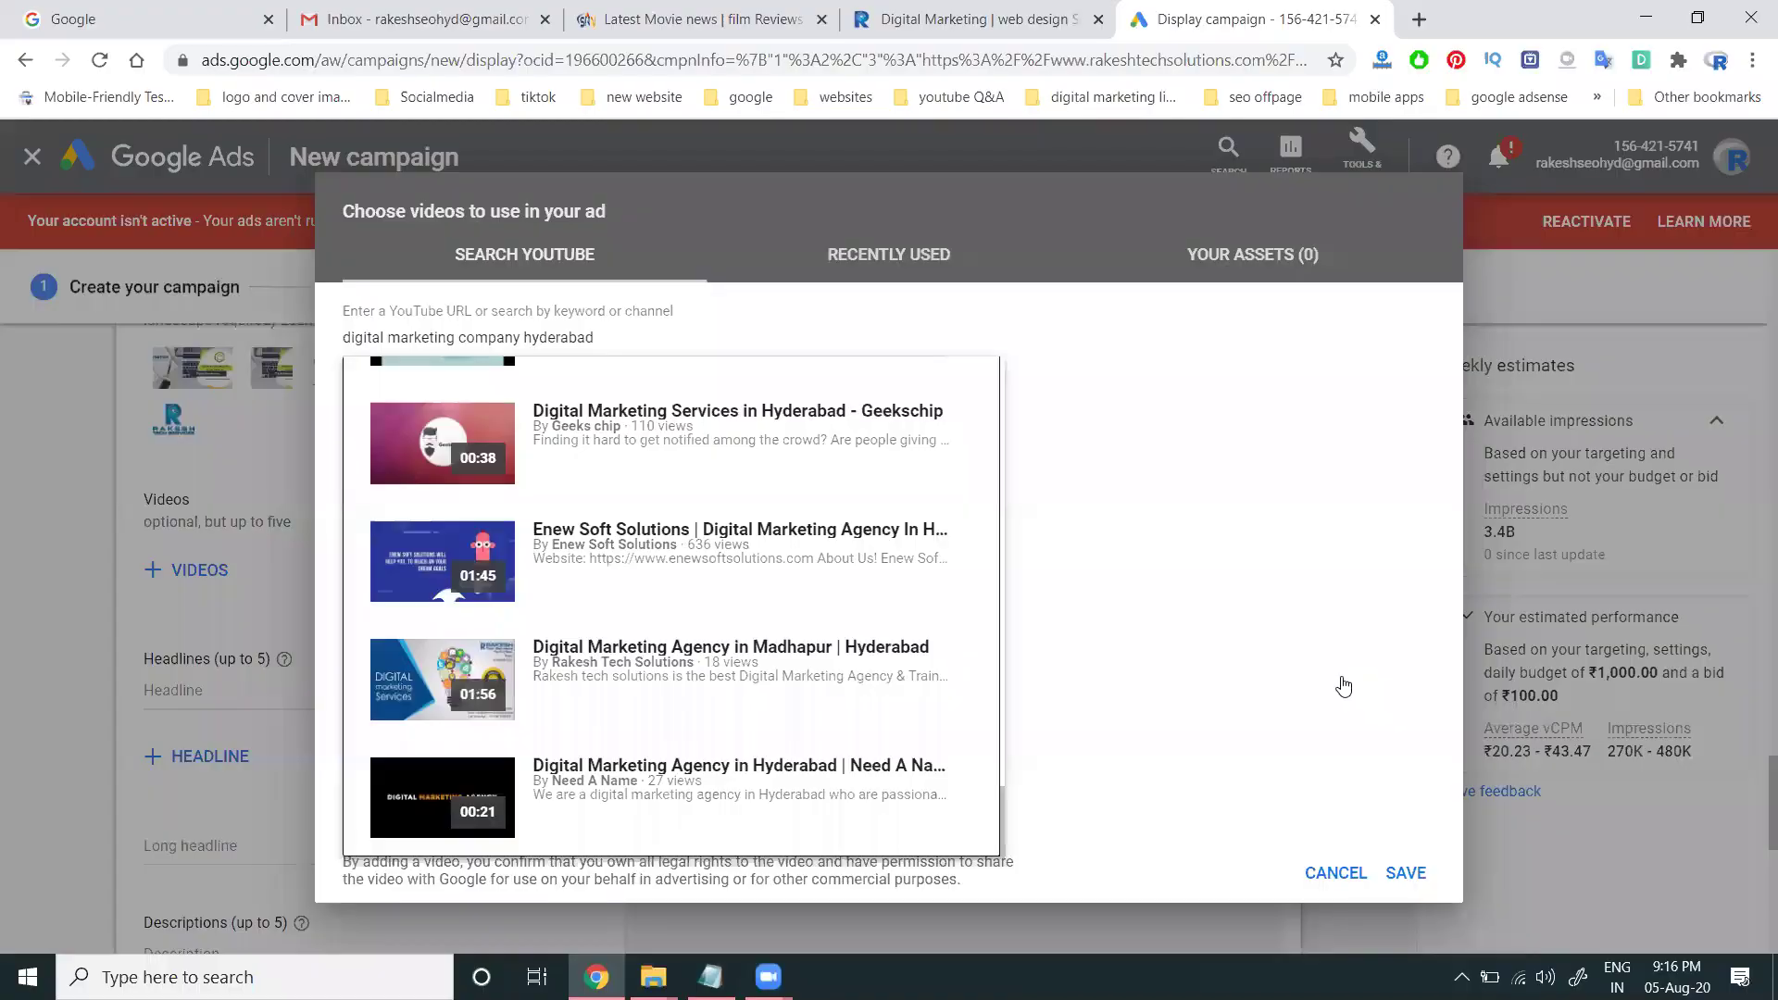
pyautogui.click(656, 639)
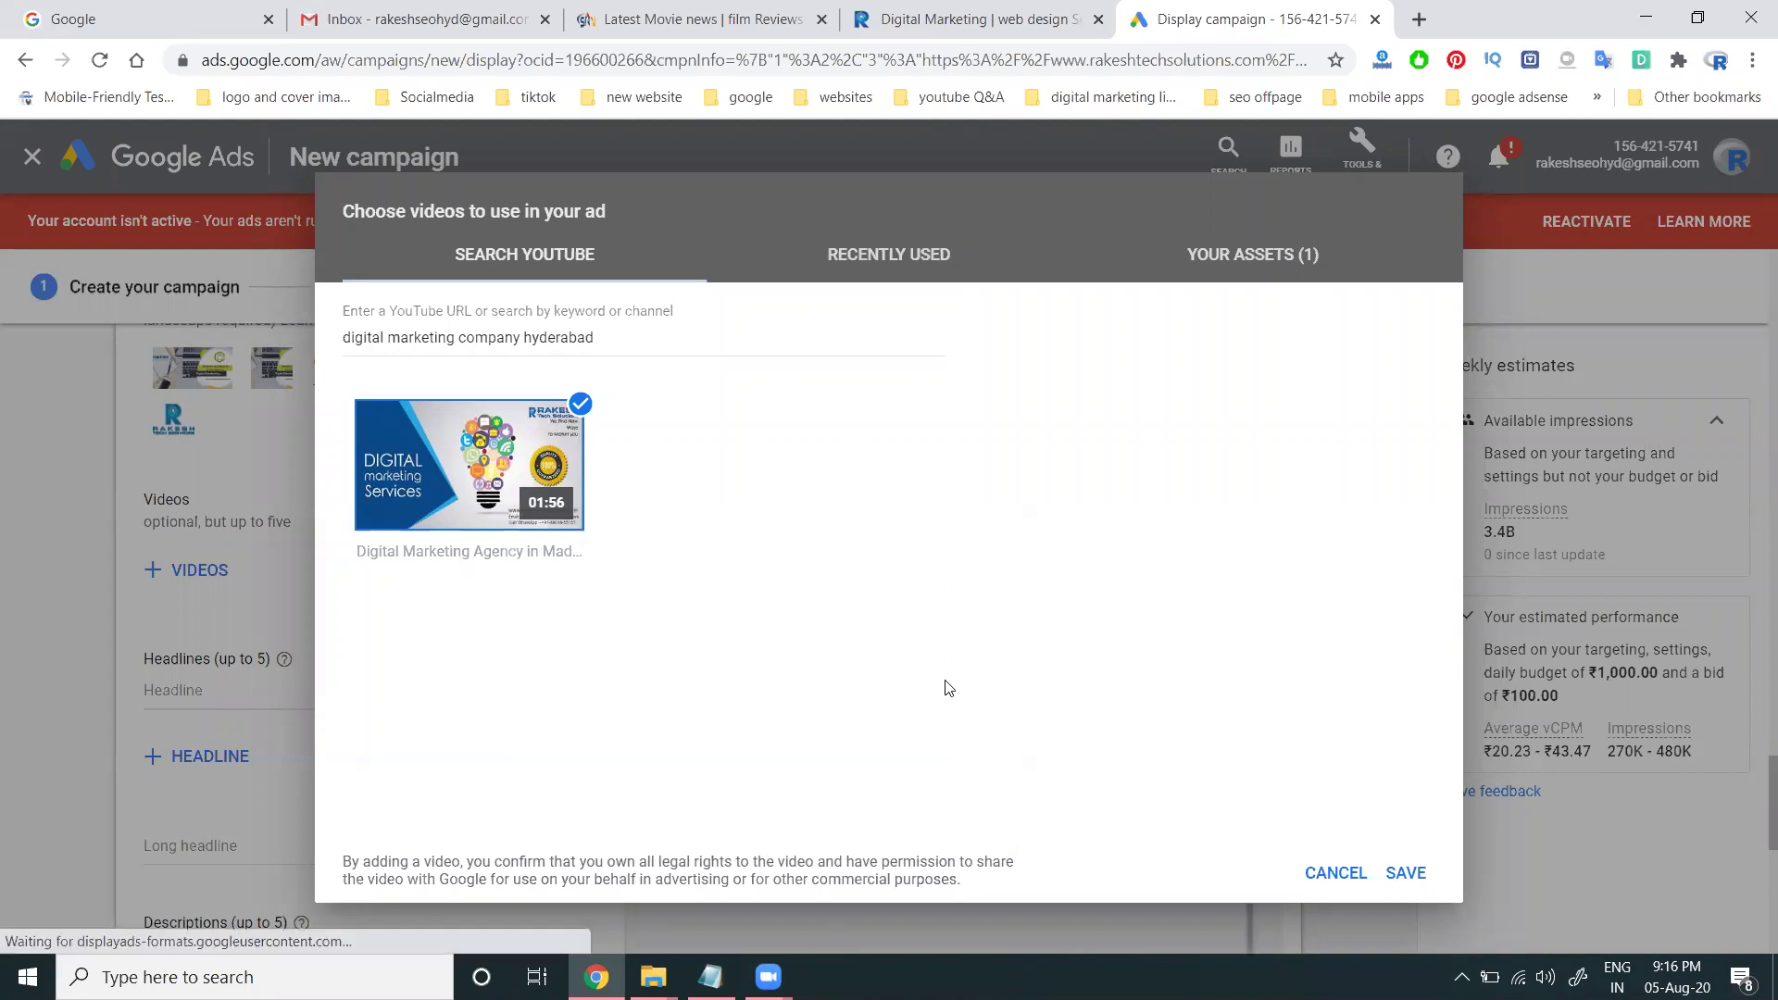
pyautogui.click(1404, 874)
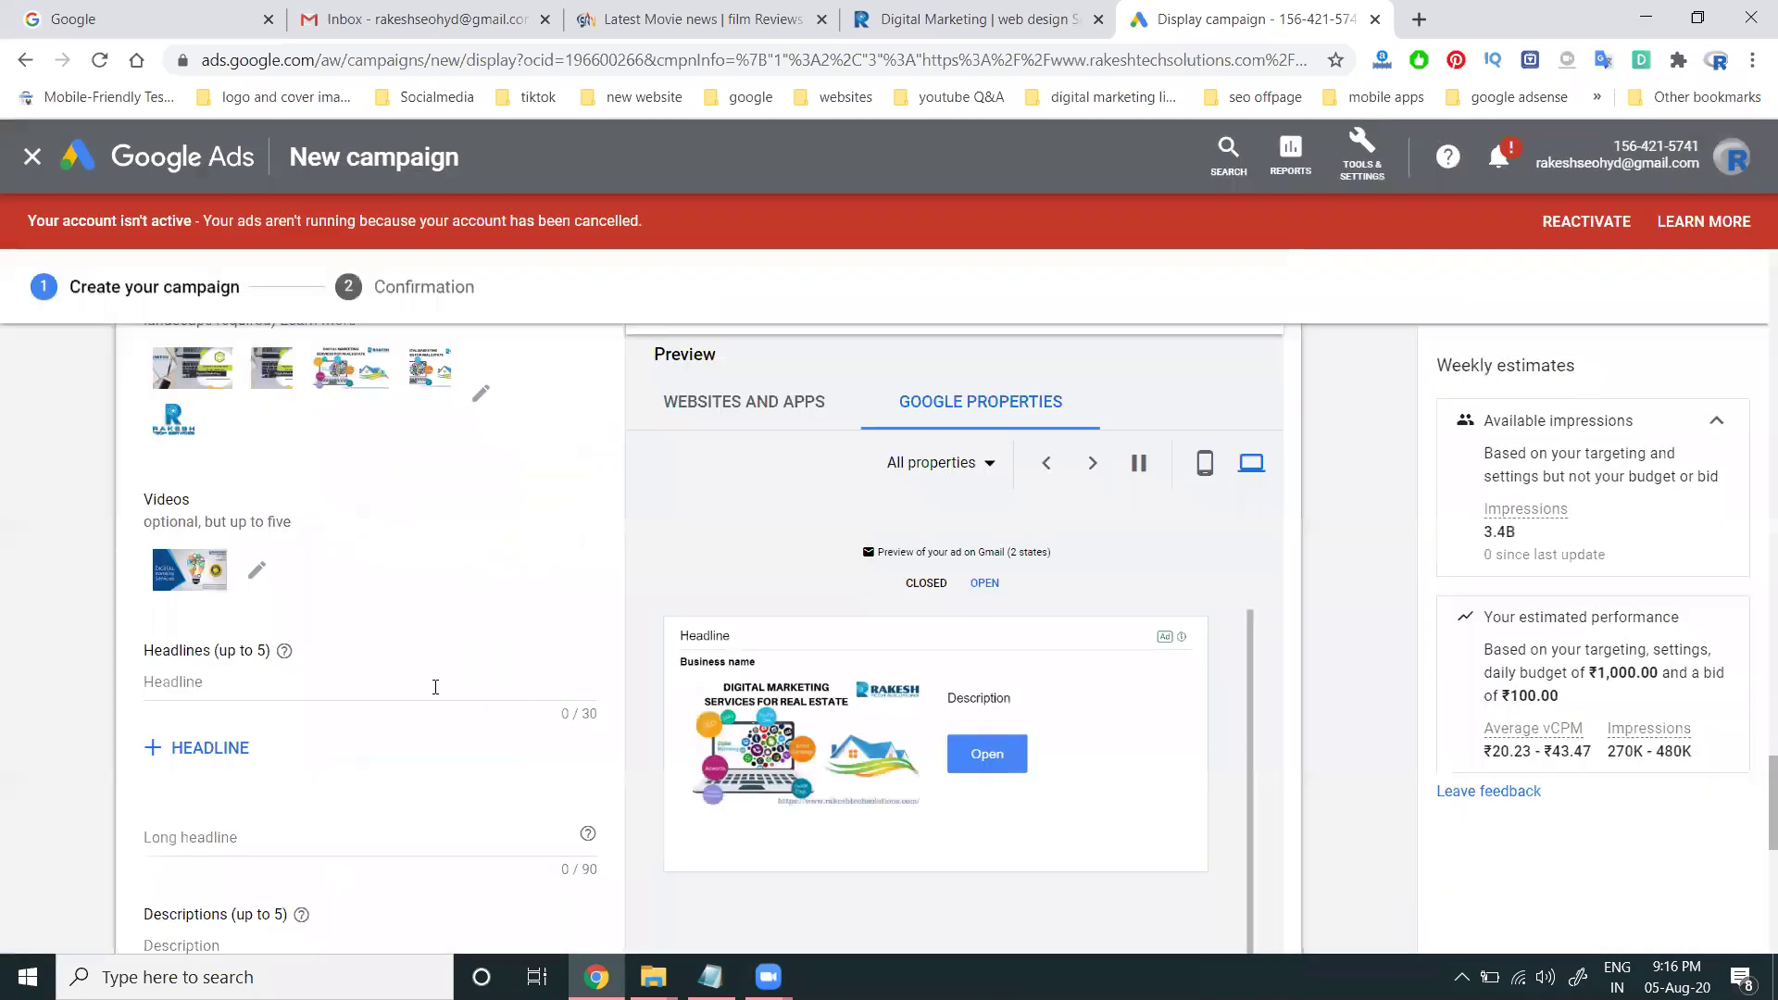
# - Complete the ad with headlines "Digital Marketing services", "web design and Development" and "services at best price", and create and continue to the campaign
pyautogui.scroll(-2, 424, 660)
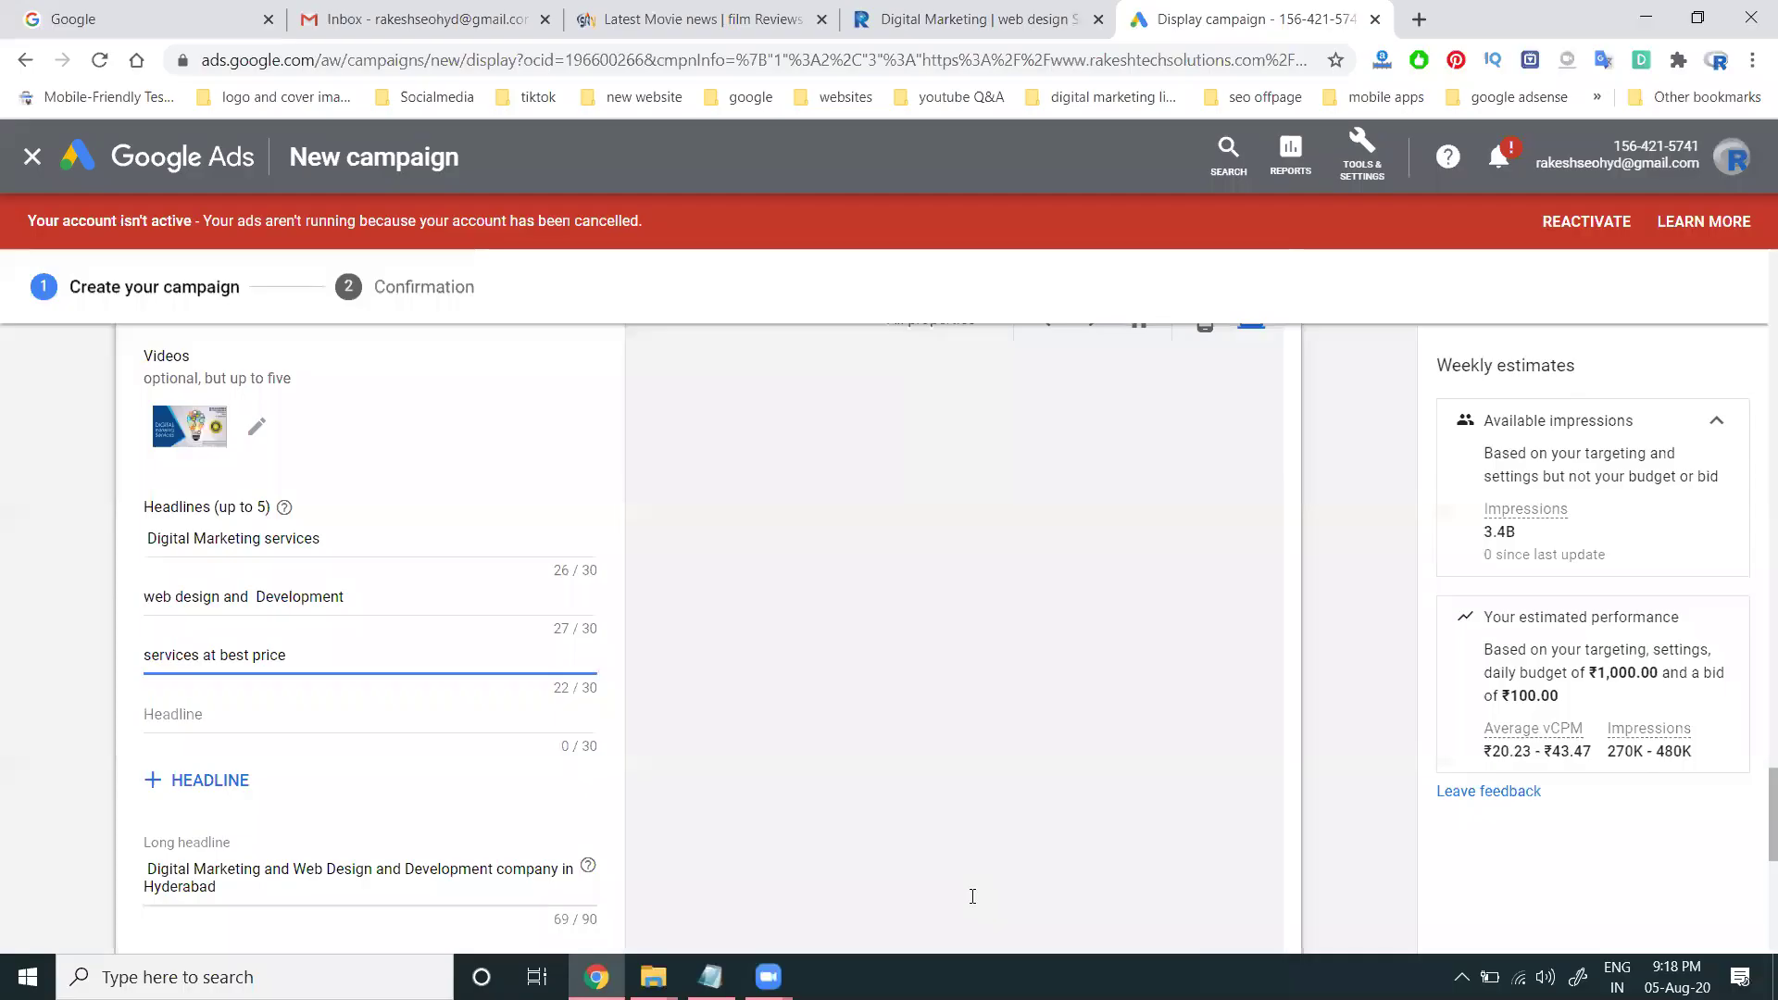
pyautogui.scroll(-10, 815, 894)
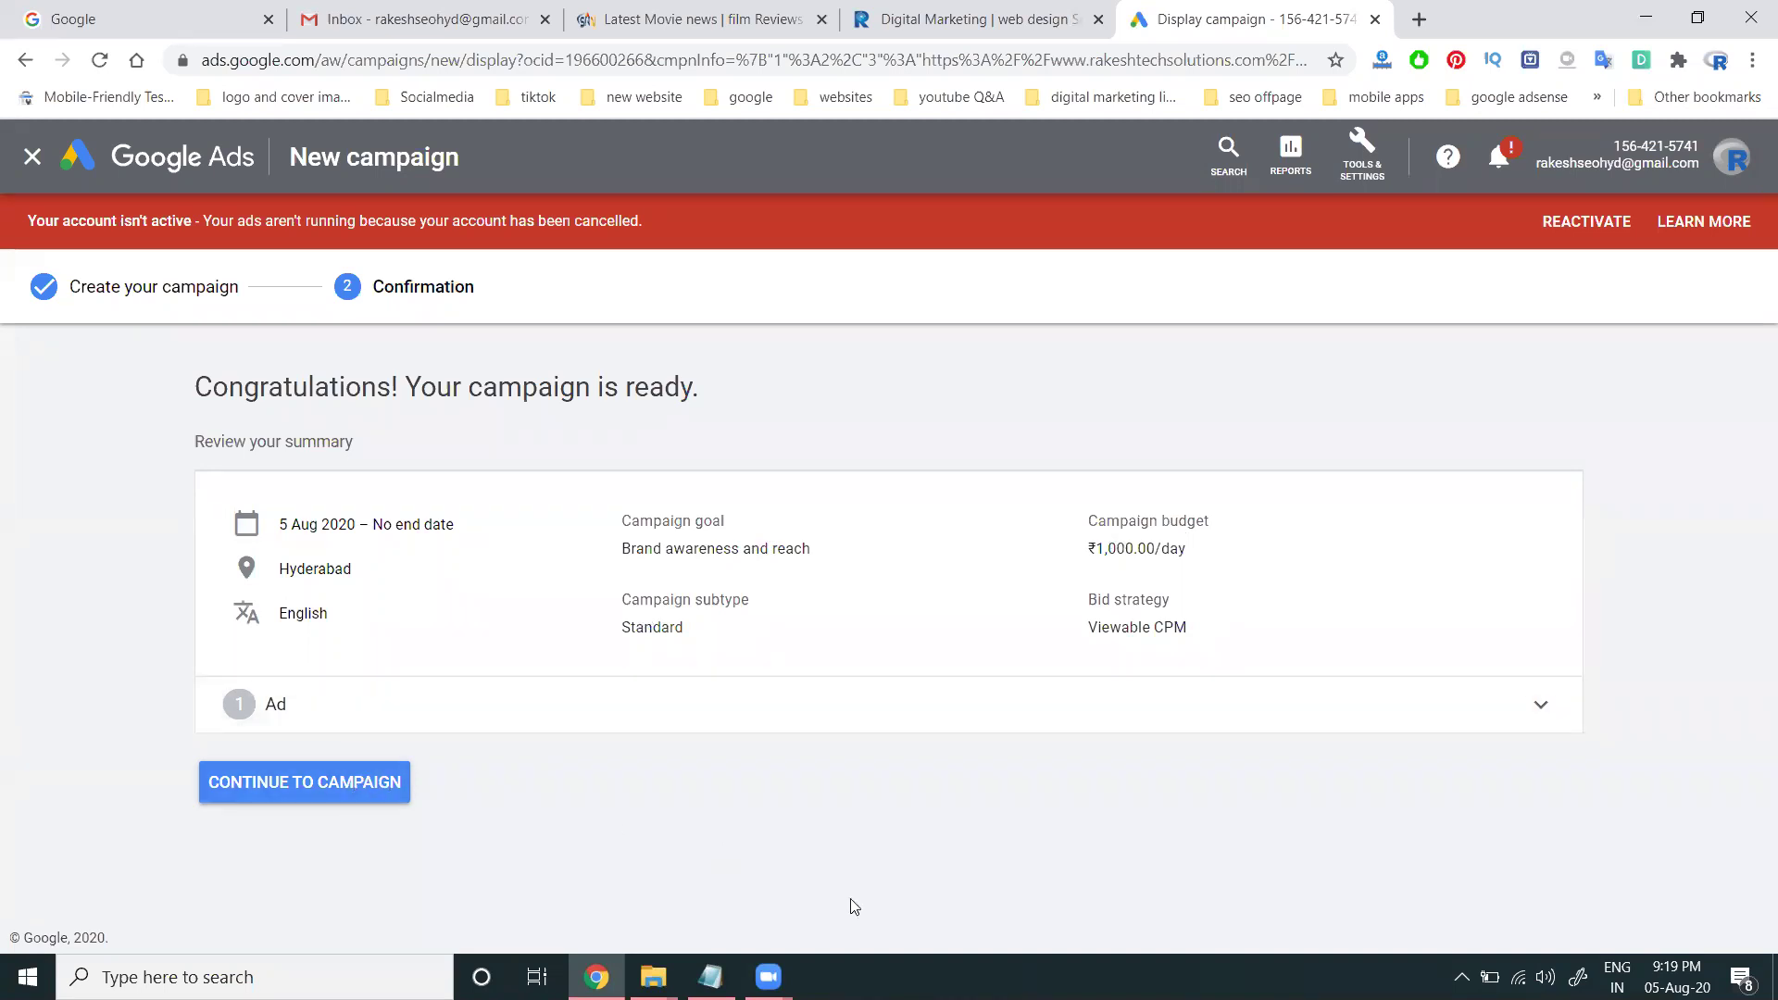
pyautogui.click(400, 772)
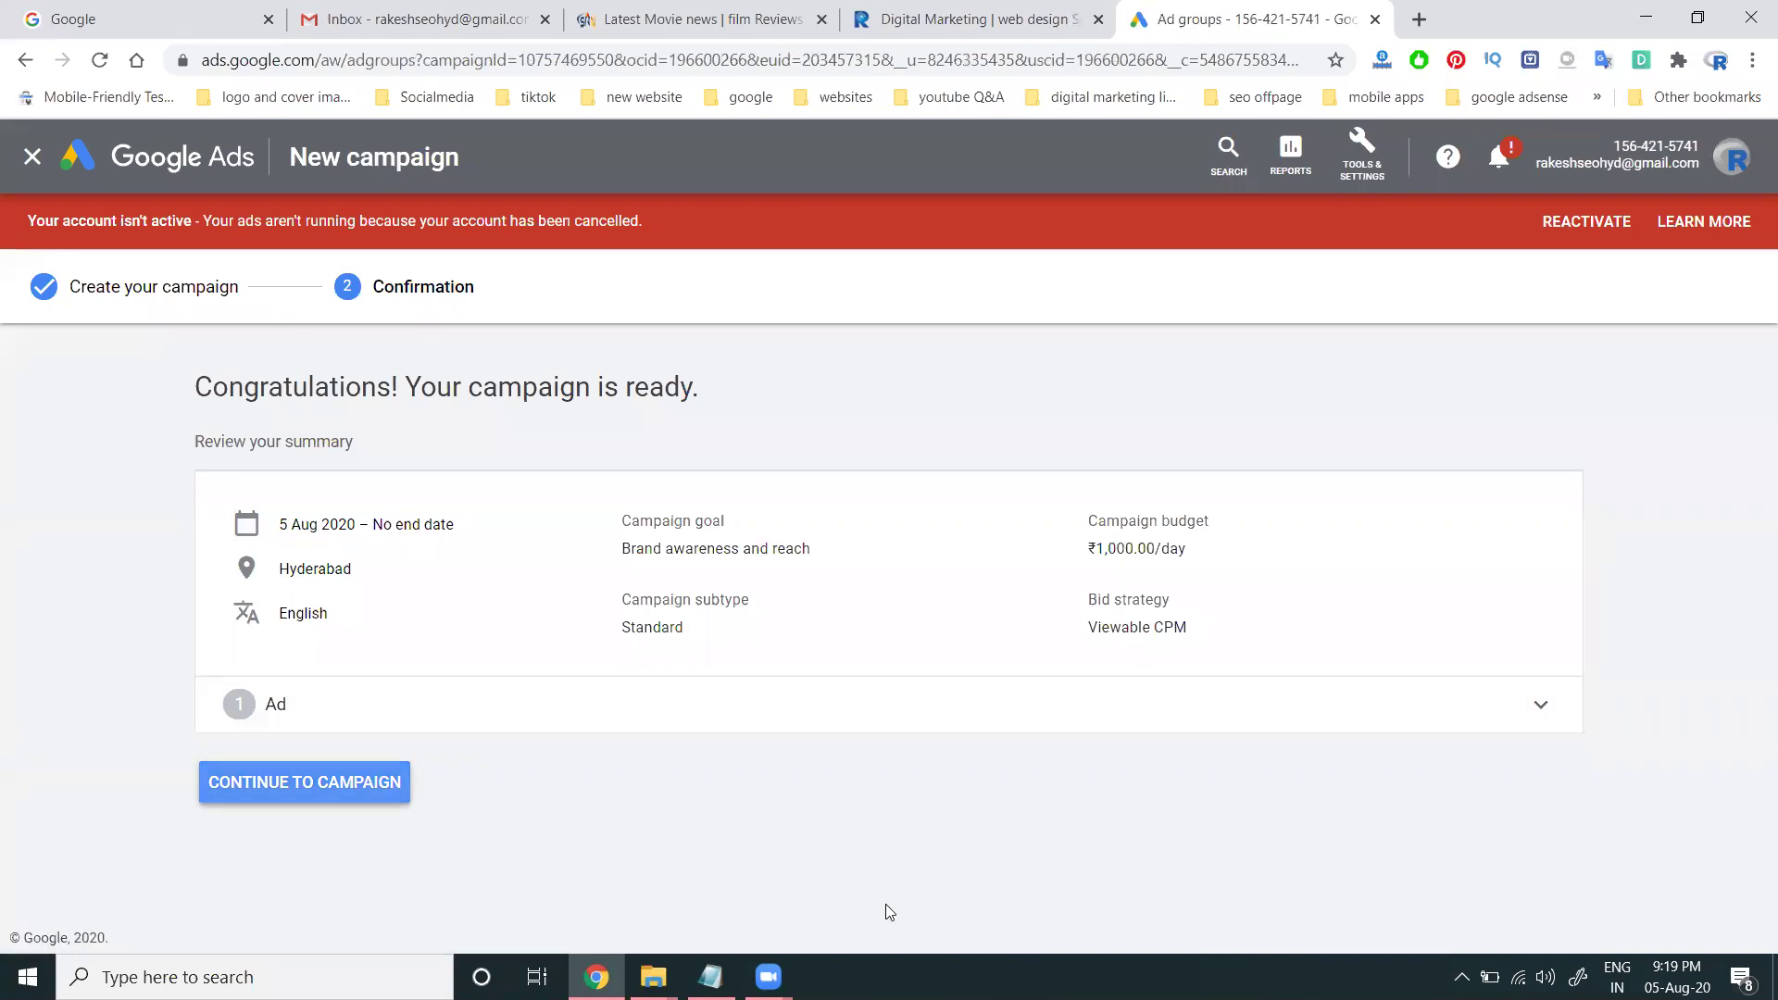